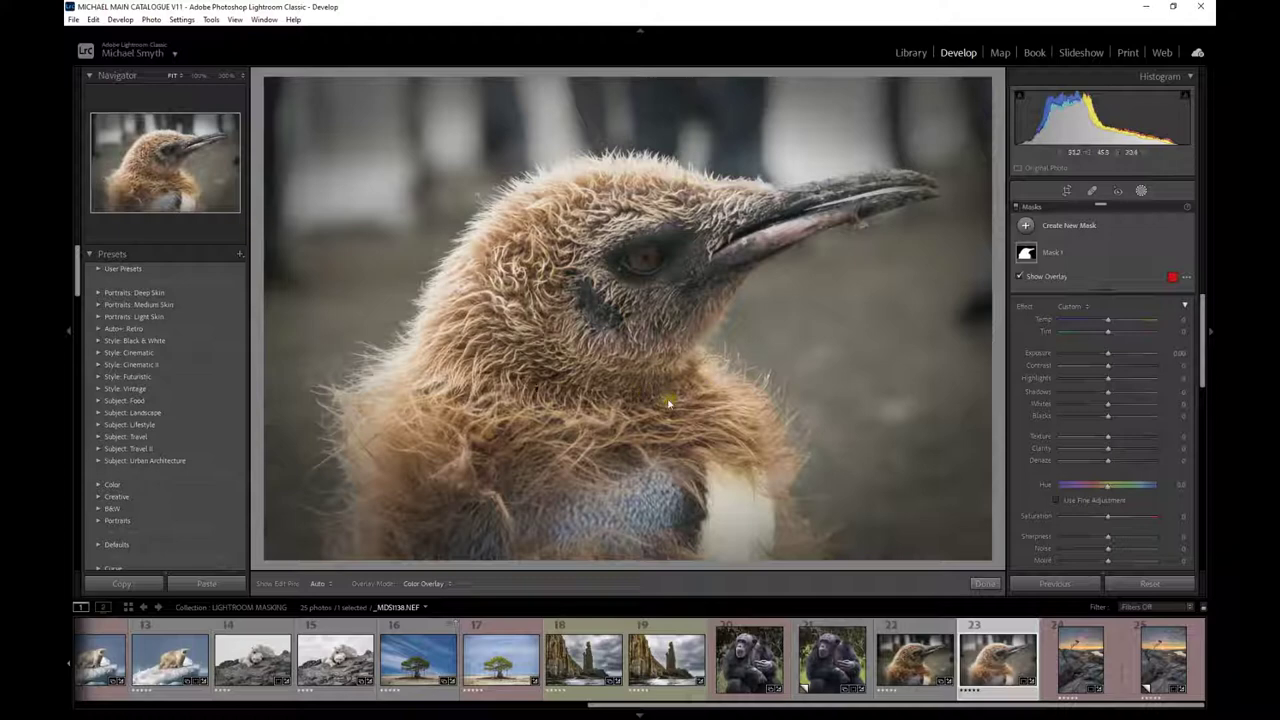
Delete all masks from the penguin chick photo.
mouse_move(643, 394)
mouse_down()
mouse_move(610, 392)
mouse_move(589, 354)
mouse_move(1200, 245)
mouse_up()
right_click(1170, 256)
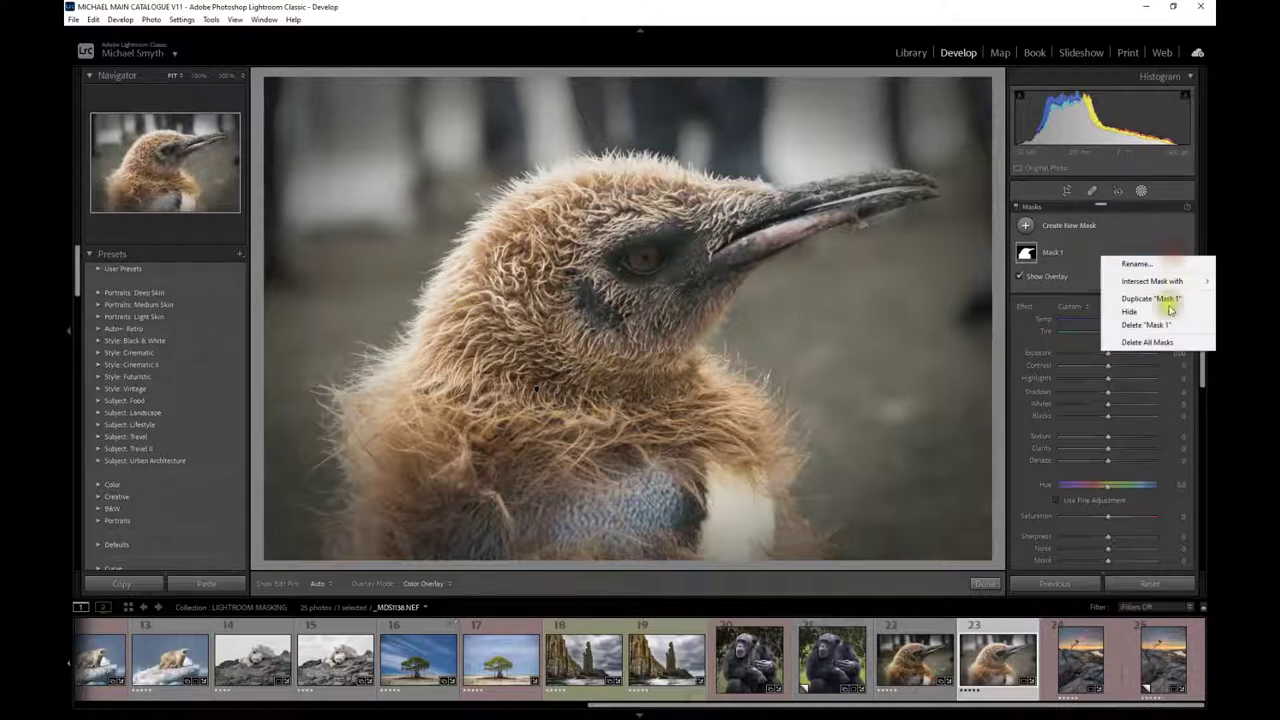
click(1150, 342)
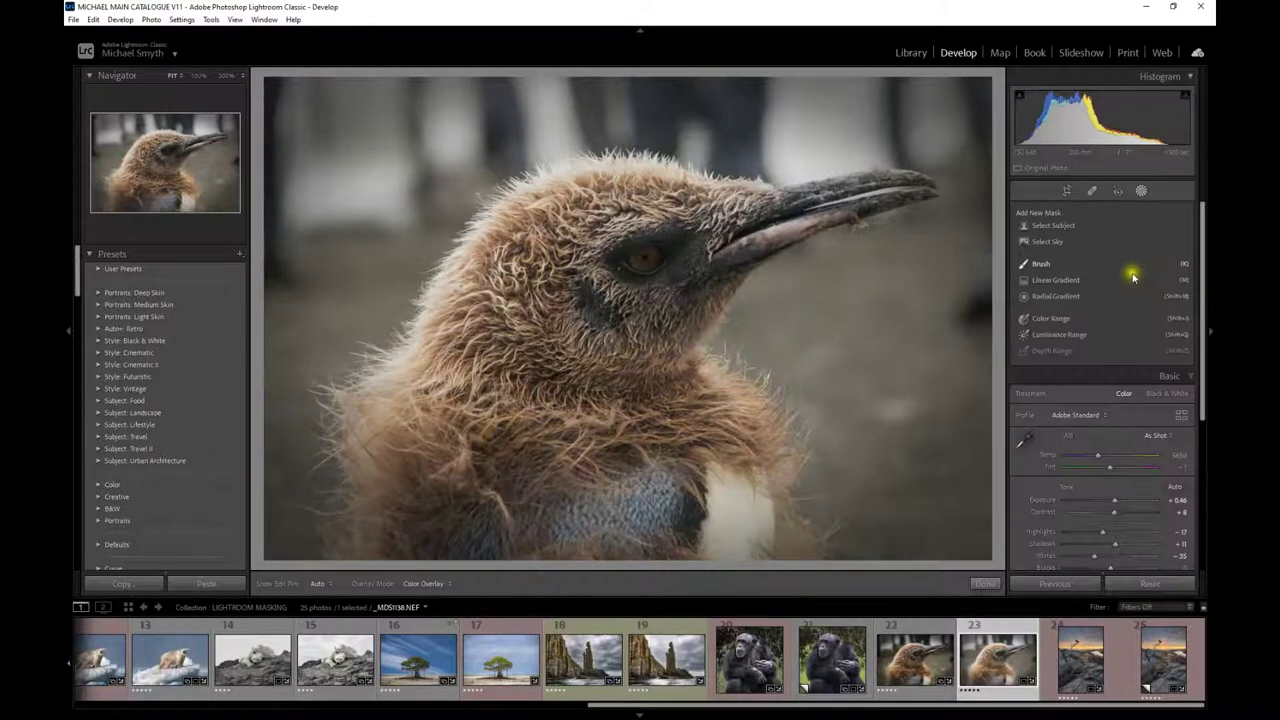
Reopen the masking tools and create a Select Subject mask covering the penguin chick.
click(1140, 190)
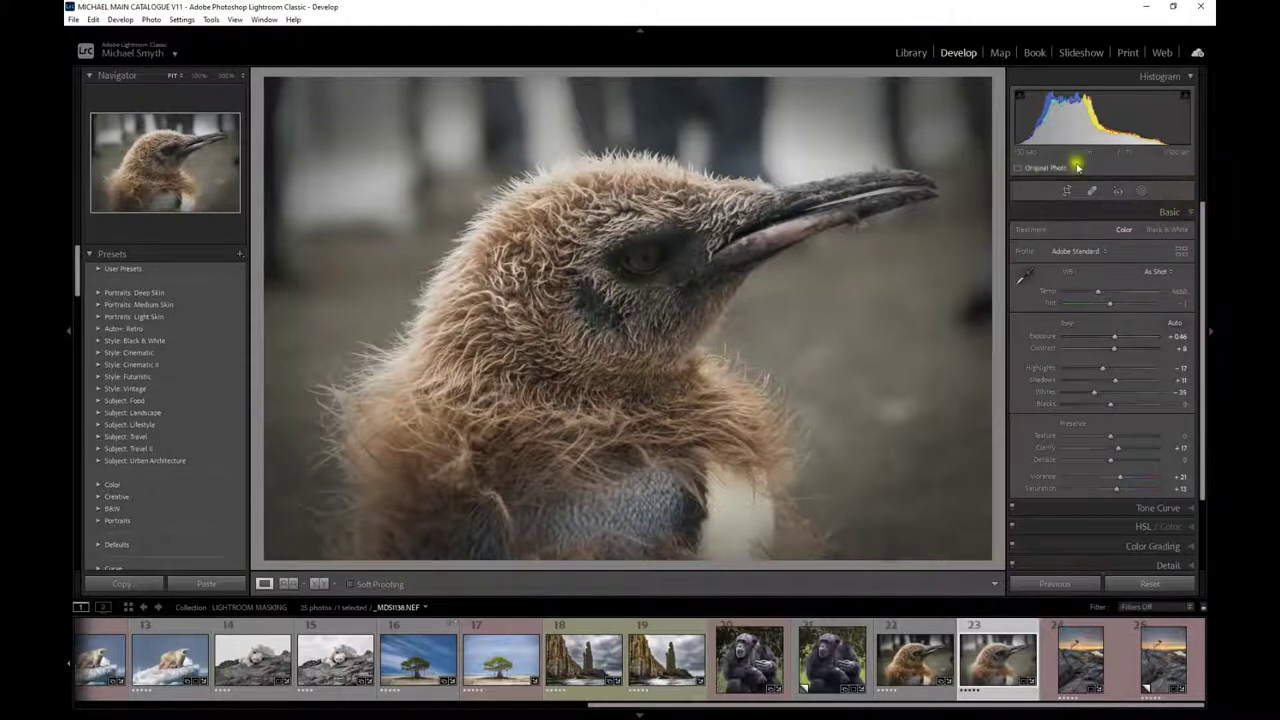
click(1142, 192)
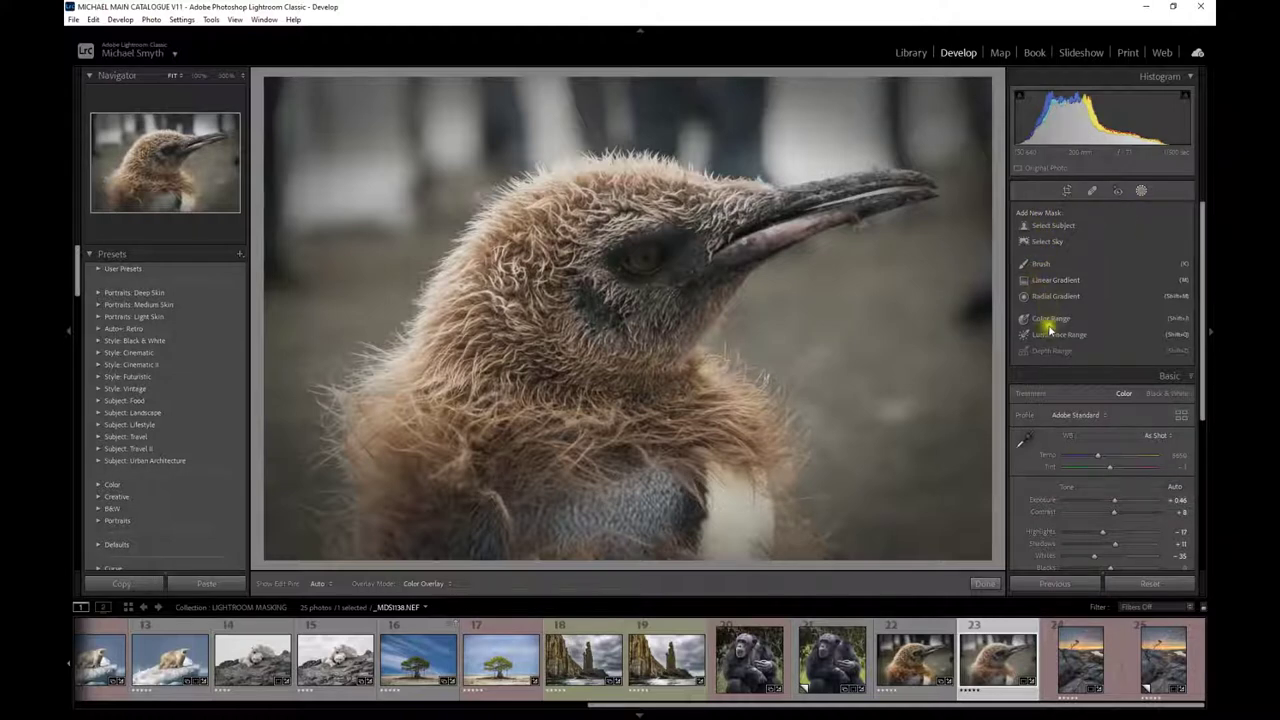
click(1057, 227)
click(1046, 227)
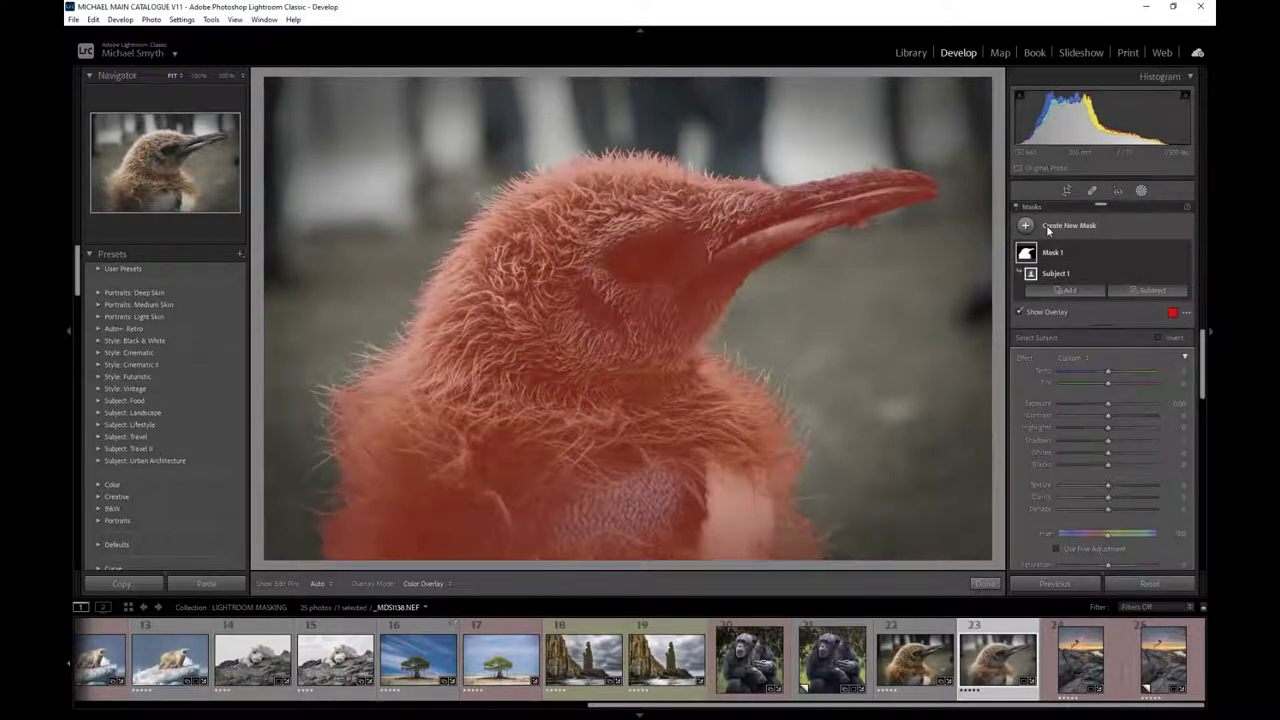
click(1047, 230)
mouse_move(549, 399)
mouse_down()
mouse_move(549, 388)
mouse_move(567, 396)
mouse_move(580, 326)
mouse_move(526, 191)
mouse_move(883, 163)
mouse_move(657, 220)
mouse_move(580, 257)
mouse_move(537, 190)
mouse_move(474, 203)
mouse_move(523, 166)
mouse_move(537, 168)
mouse_move(501, 222)
mouse_up()
mouse_move(396, 352)
mouse_down()
mouse_move(360, 394)
mouse_move(523, 270)
mouse_up()
mouse_move(523, 272)
mouse_down()
mouse_move(570, 259)
mouse_move(578, 353)
mouse_move(642, 455)
mouse_up()
Adjust the penguin's subject mask to Exposure 0.78, Contrast 17, Whites -23 and Saturation 35.
drag(1108, 408, 1119, 409)
drag(1108, 452, 1096, 452)
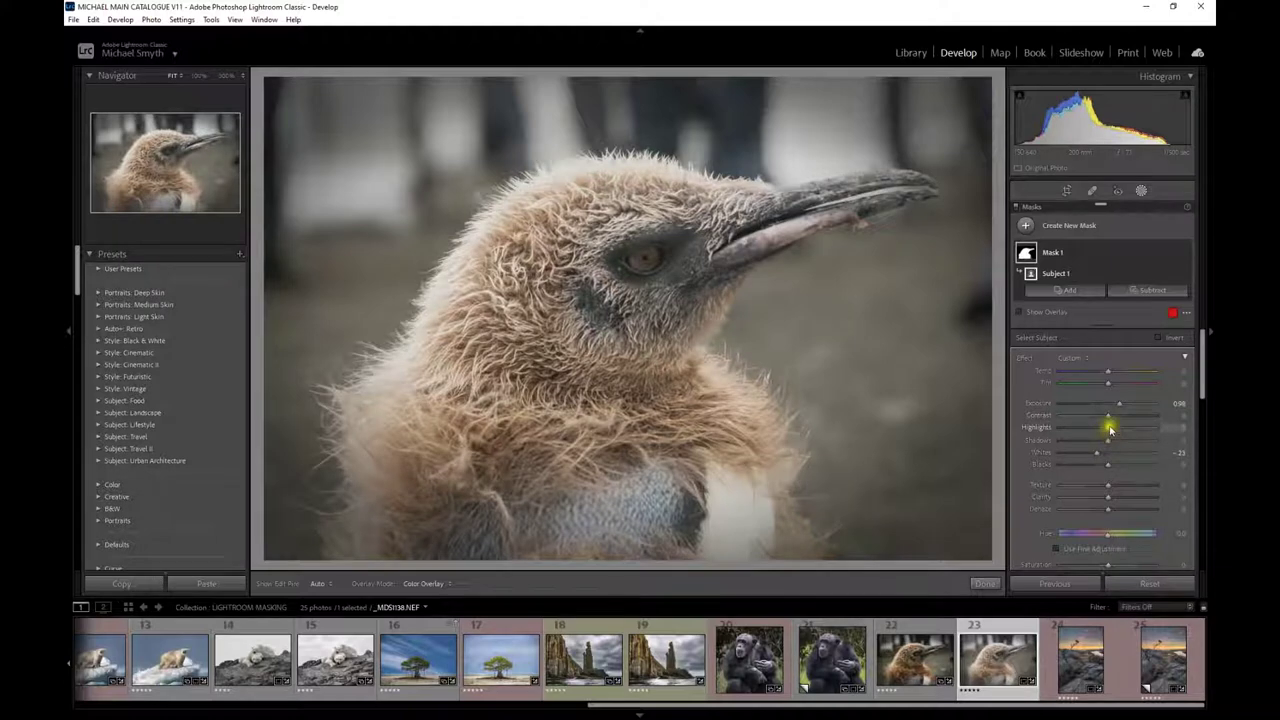
drag(1108, 417, 1118, 421)
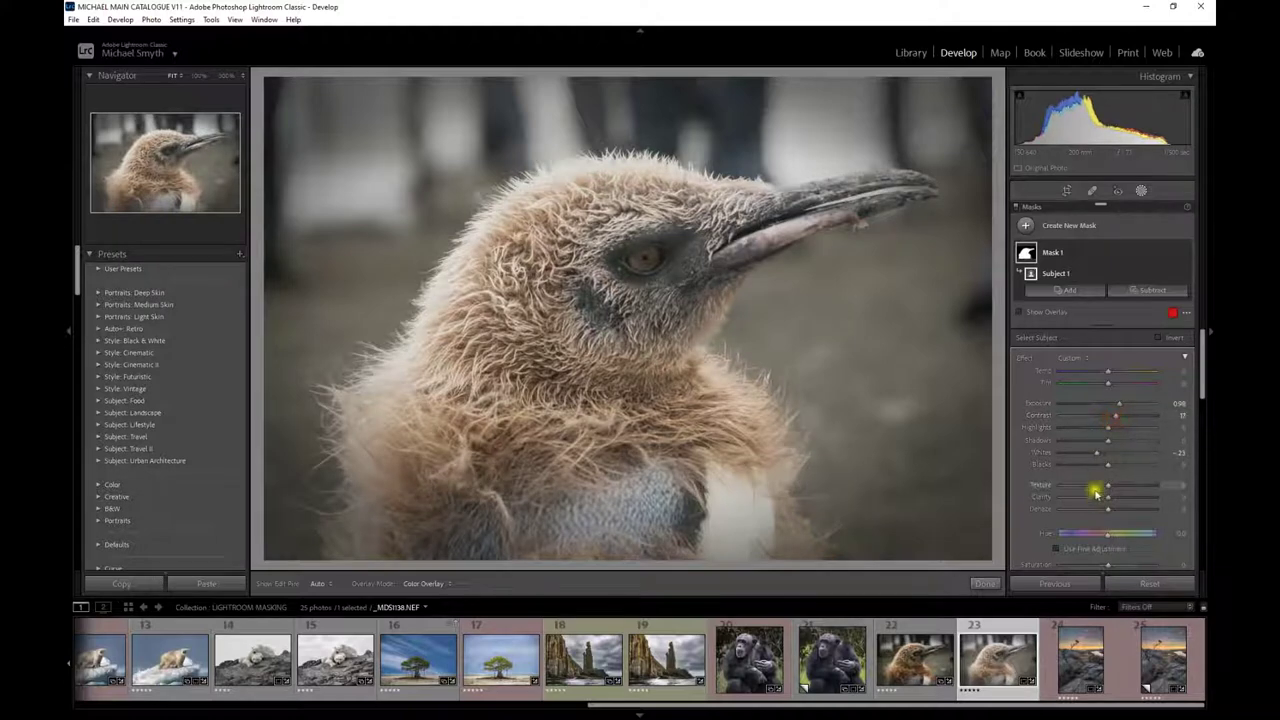
scroll(1100, 528, down, 2)
drag(1107, 508, 1120, 509)
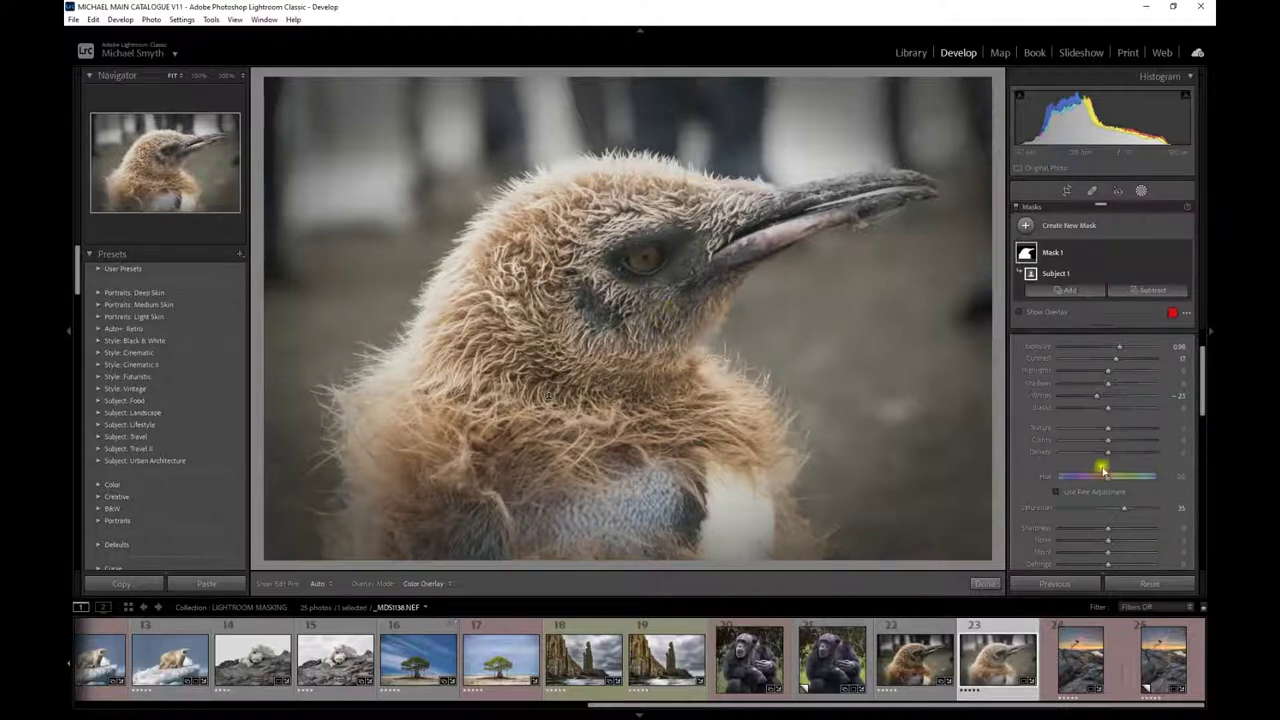
click(1120, 347)
drag(1120, 347, 1118, 350)
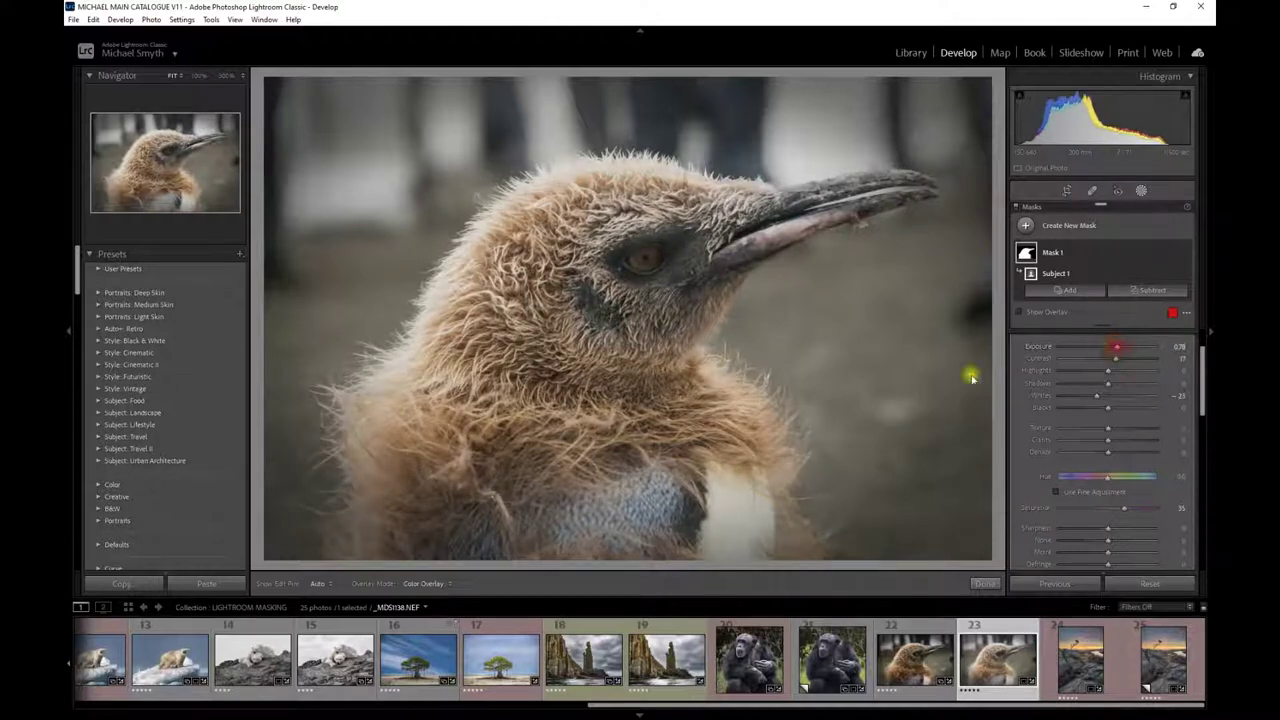
mouse_move(546, 399)
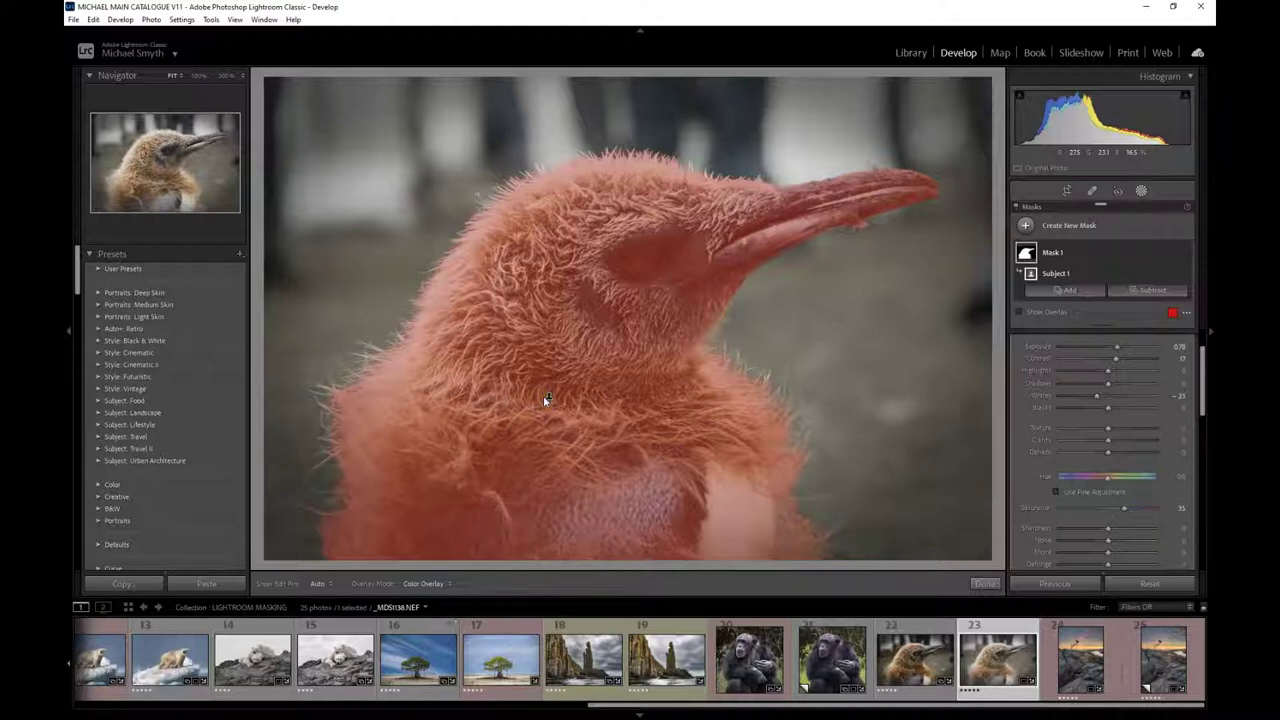
Open the running dog photo _MMS2778.NEF and delete its existing Mask 1.
scroll(651, 665, up, 5)
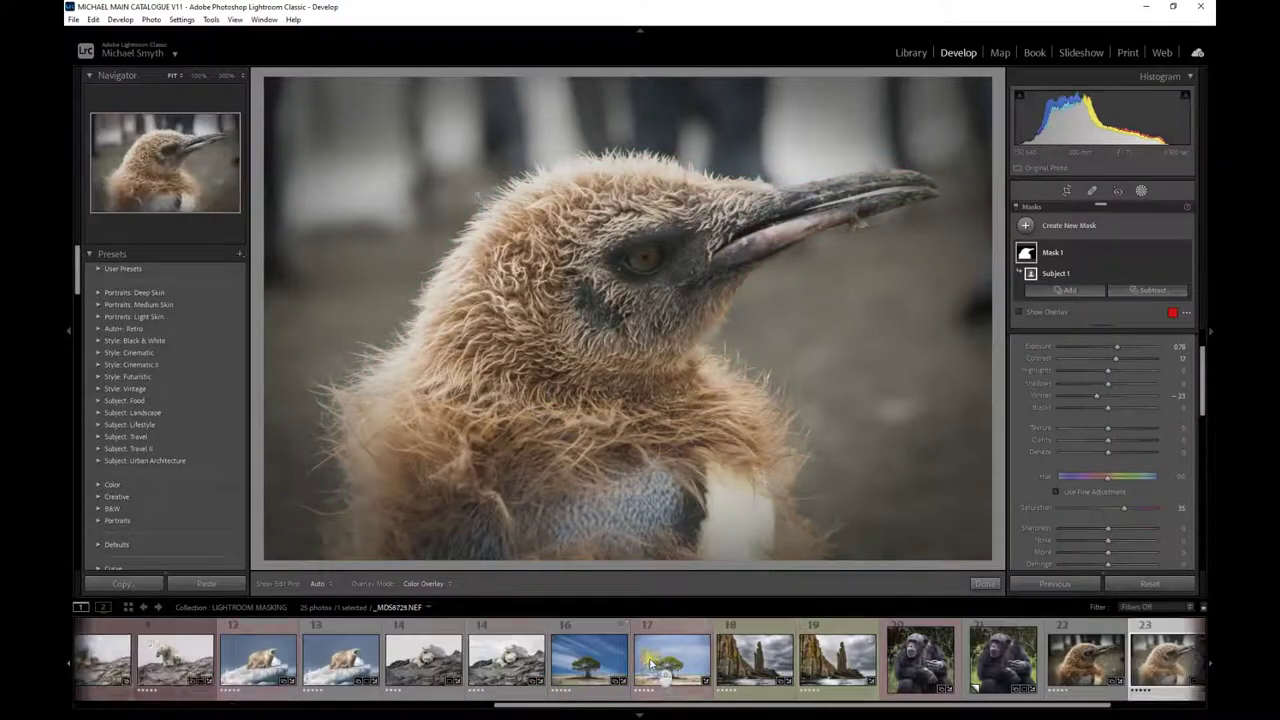
scroll(651, 665, up, 3)
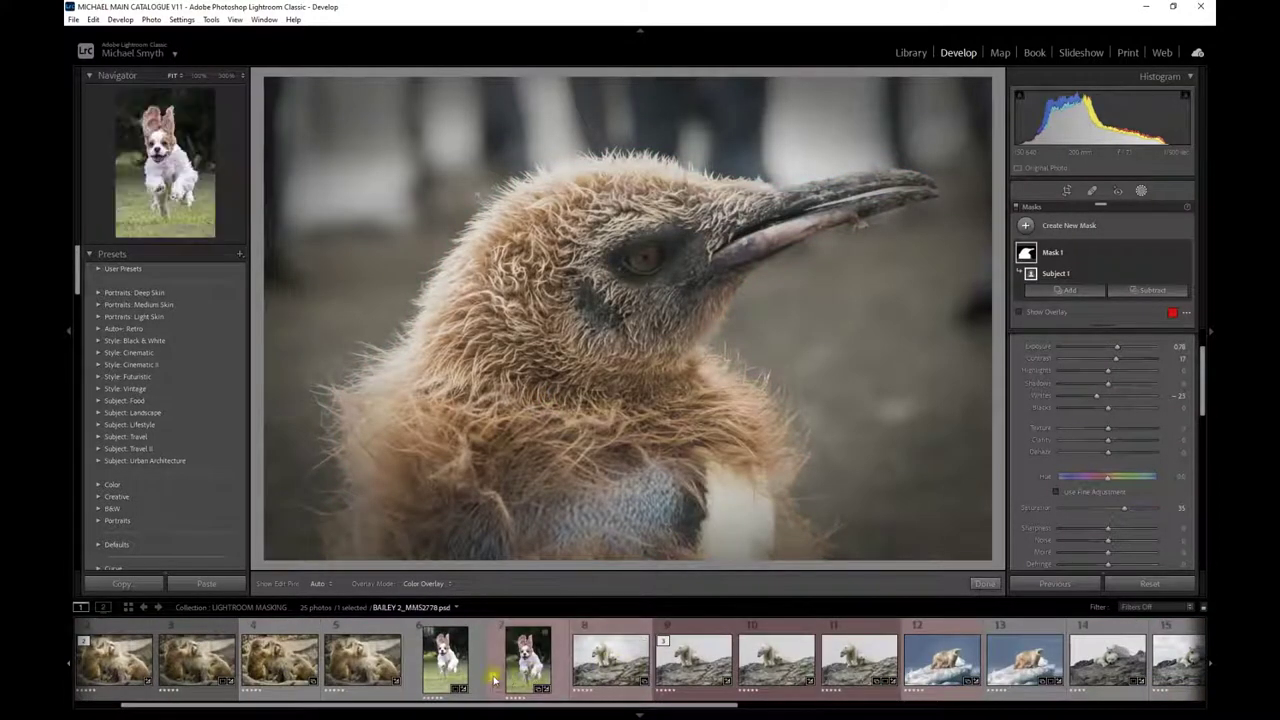
click(463, 677)
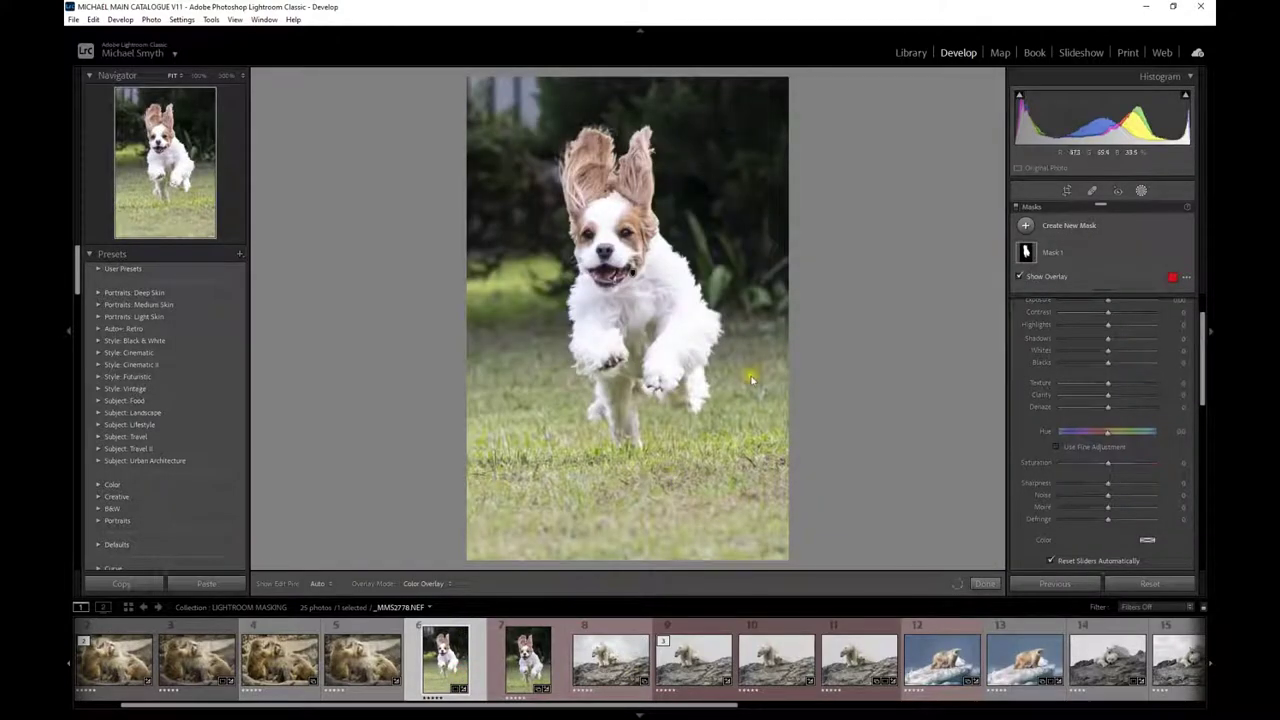
right_click(1172, 255)
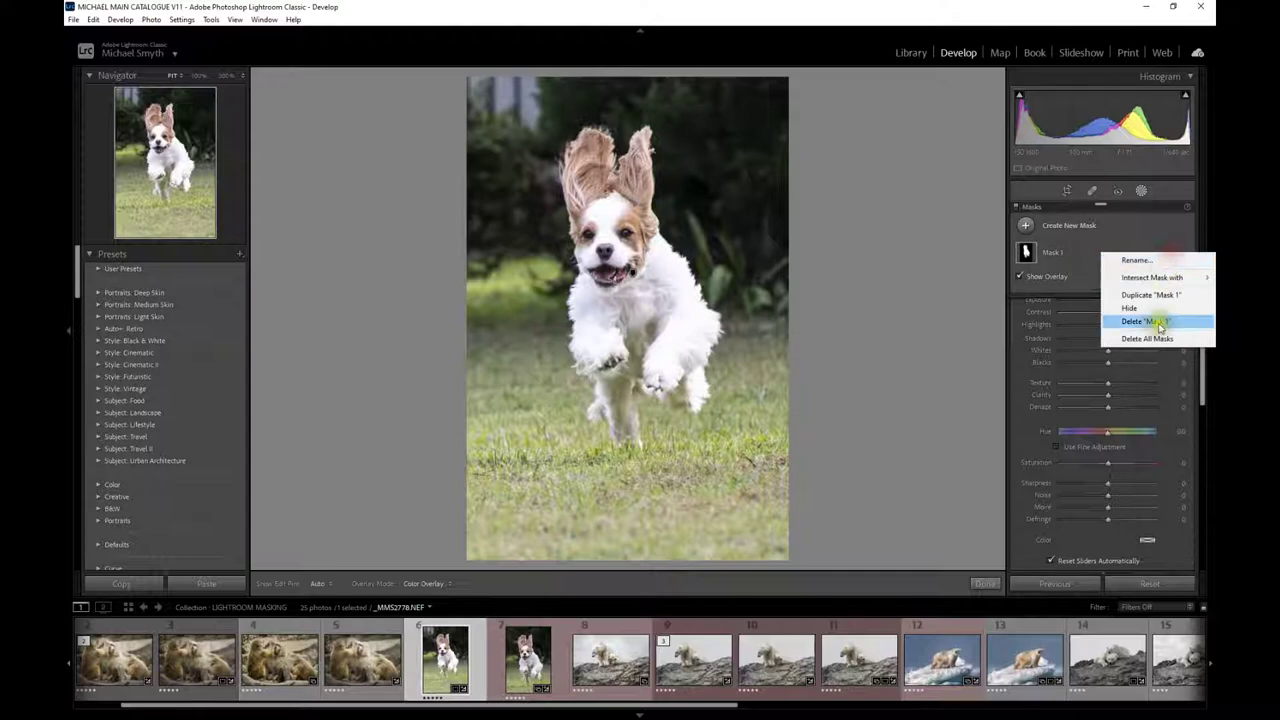
click(1158, 326)
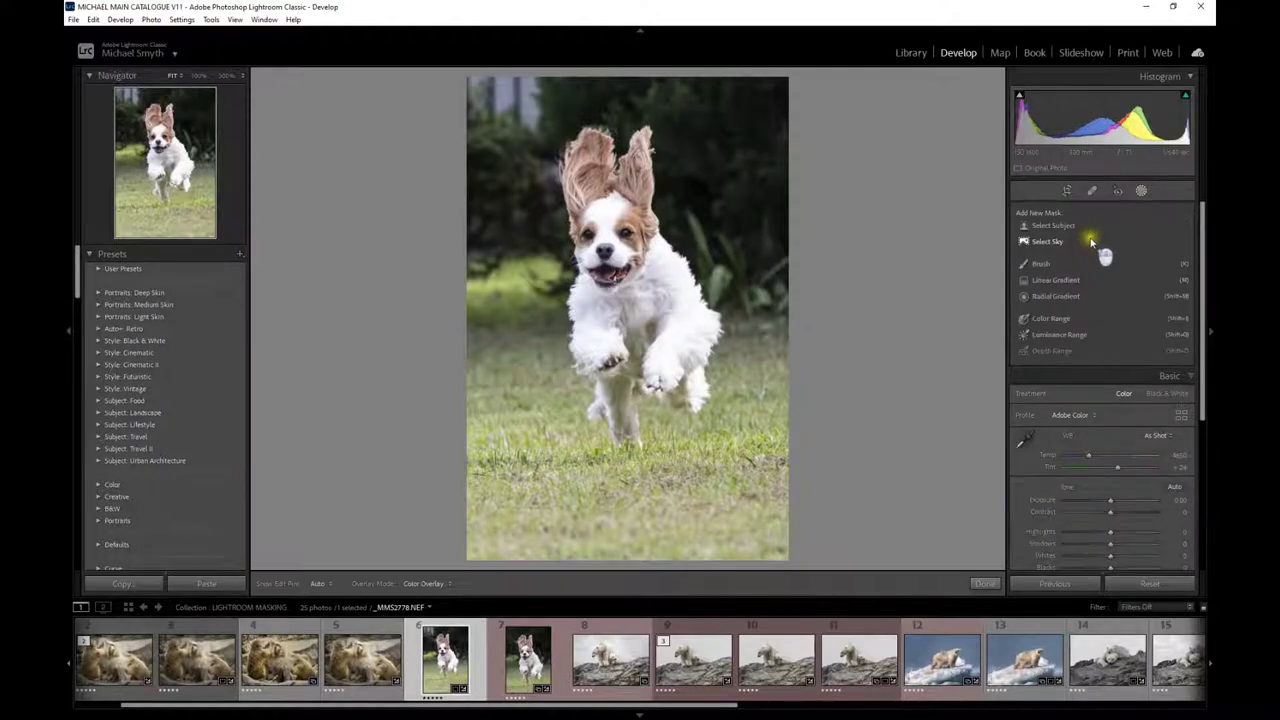
Create a Select Subject mask on the dog and inspect its coverage around the legs up close.
click(1040, 227)
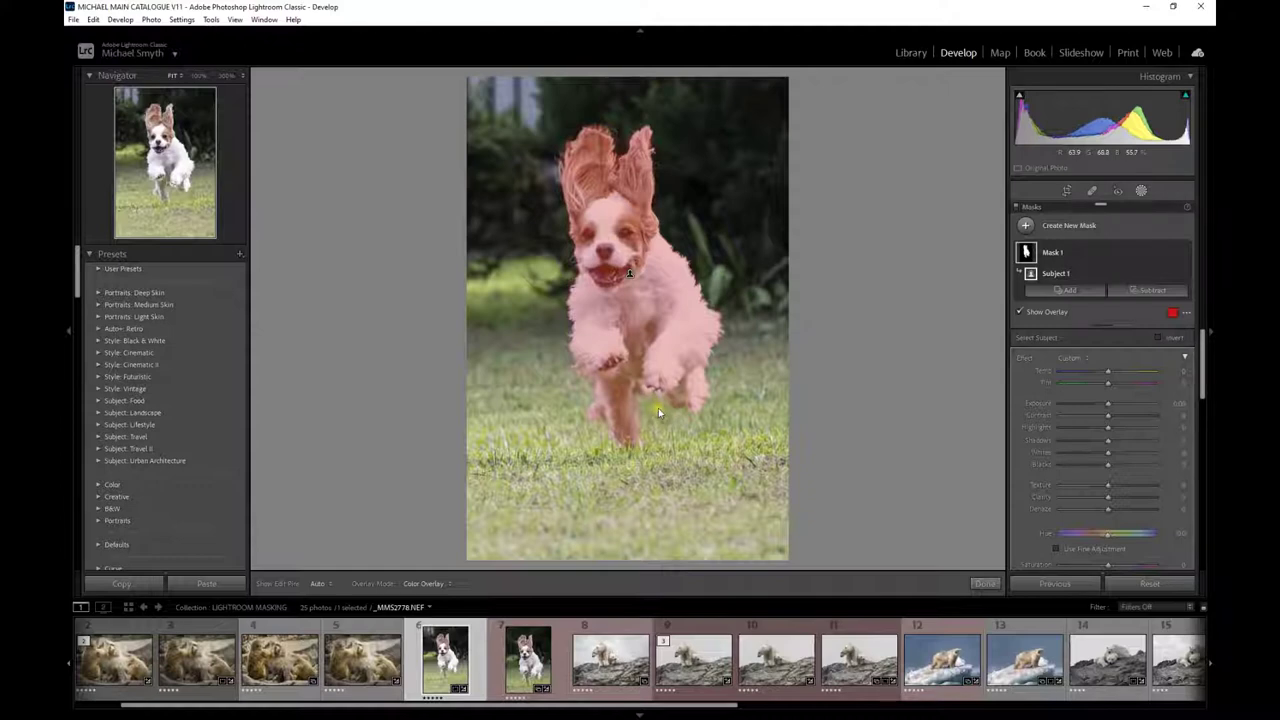
click(678, 386)
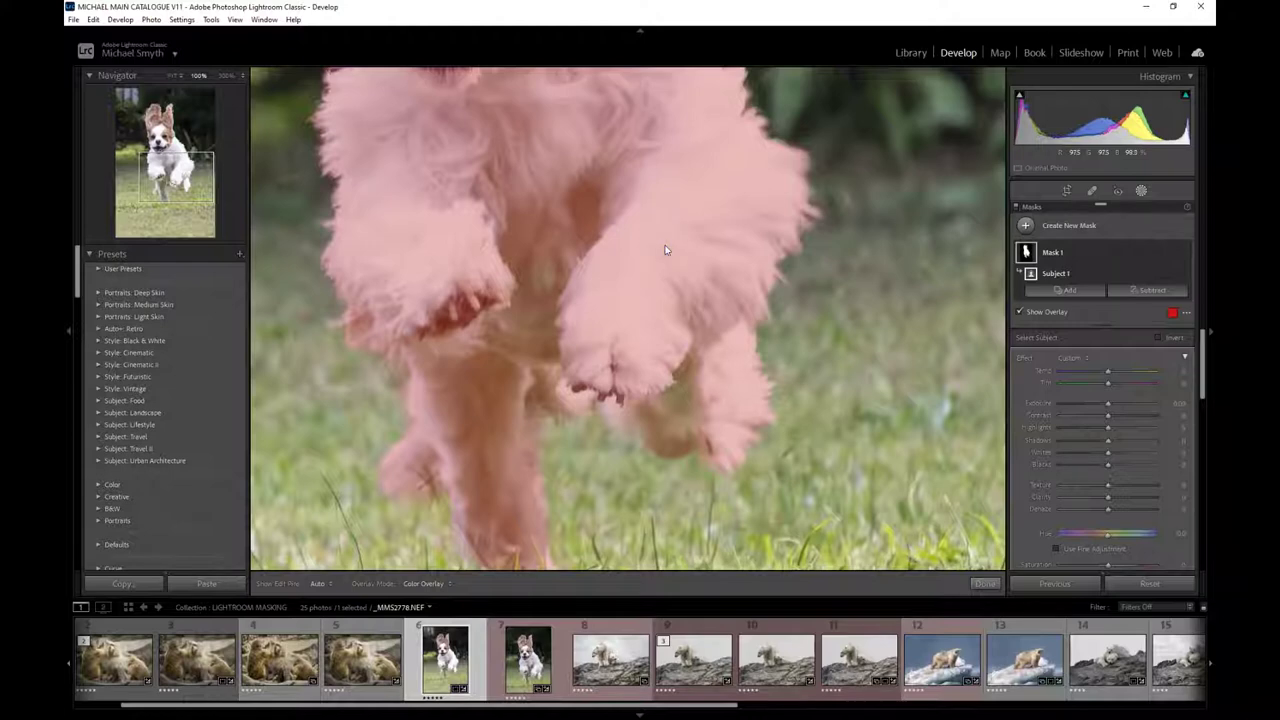
key(z)
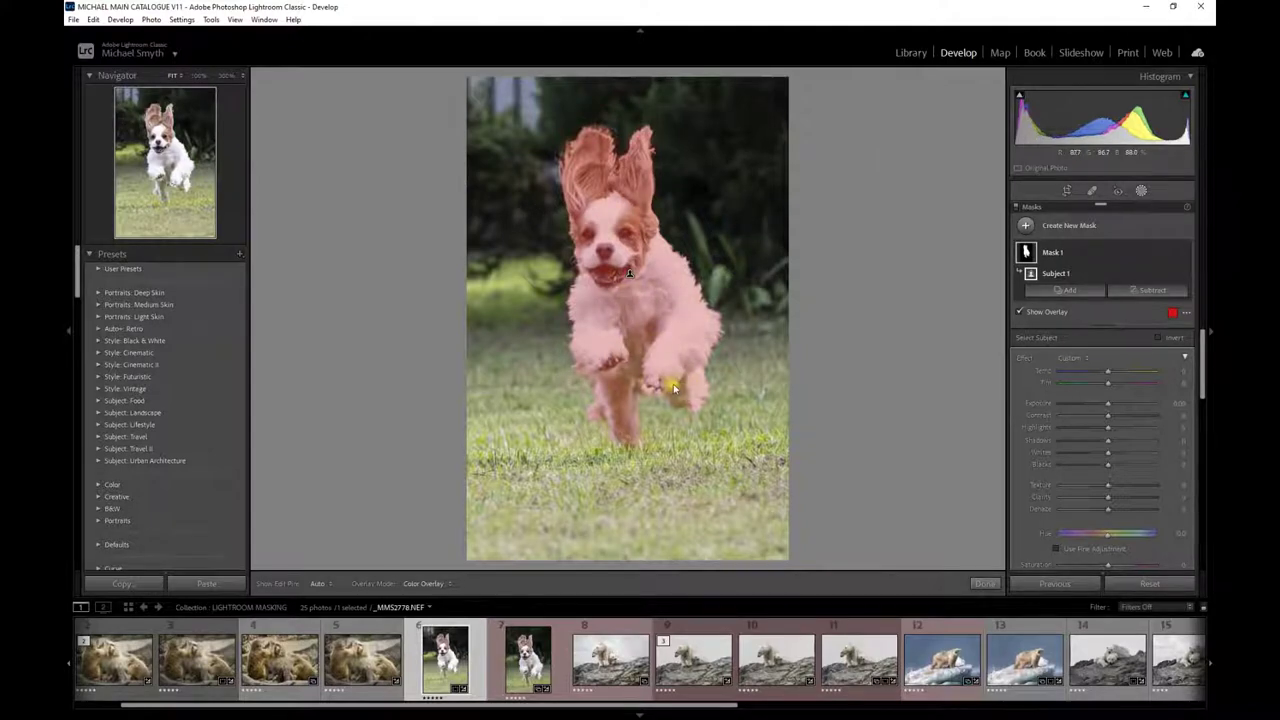
Add a brush to the dog's mask and paint over the missed part of the hind leg behind the front paw.
click(1066, 273)
click(1060, 296)
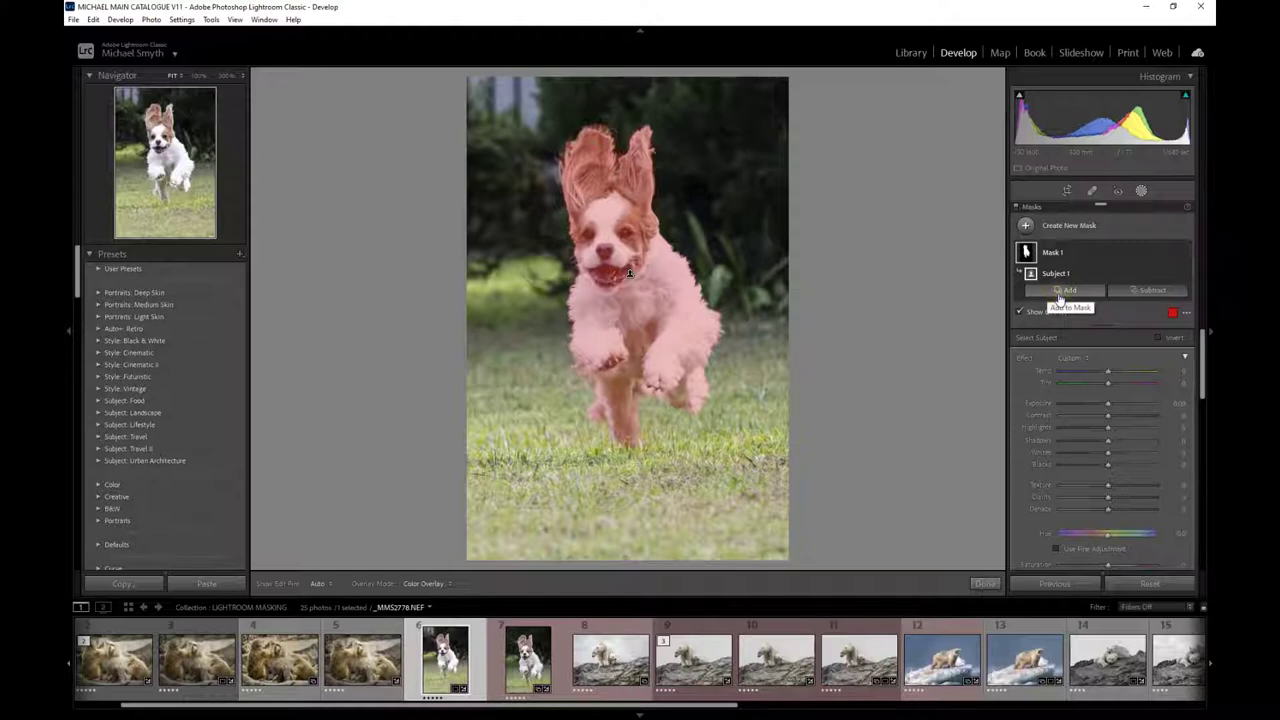
click(1060, 297)
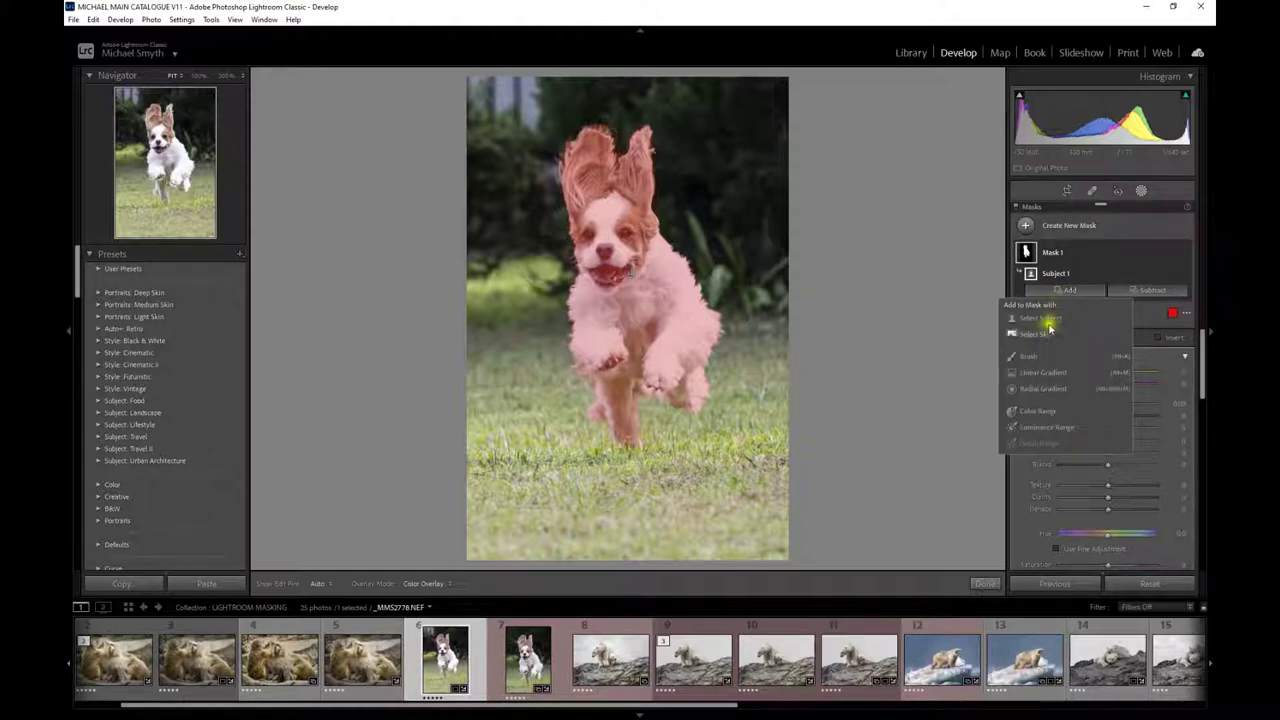
click(1029, 358)
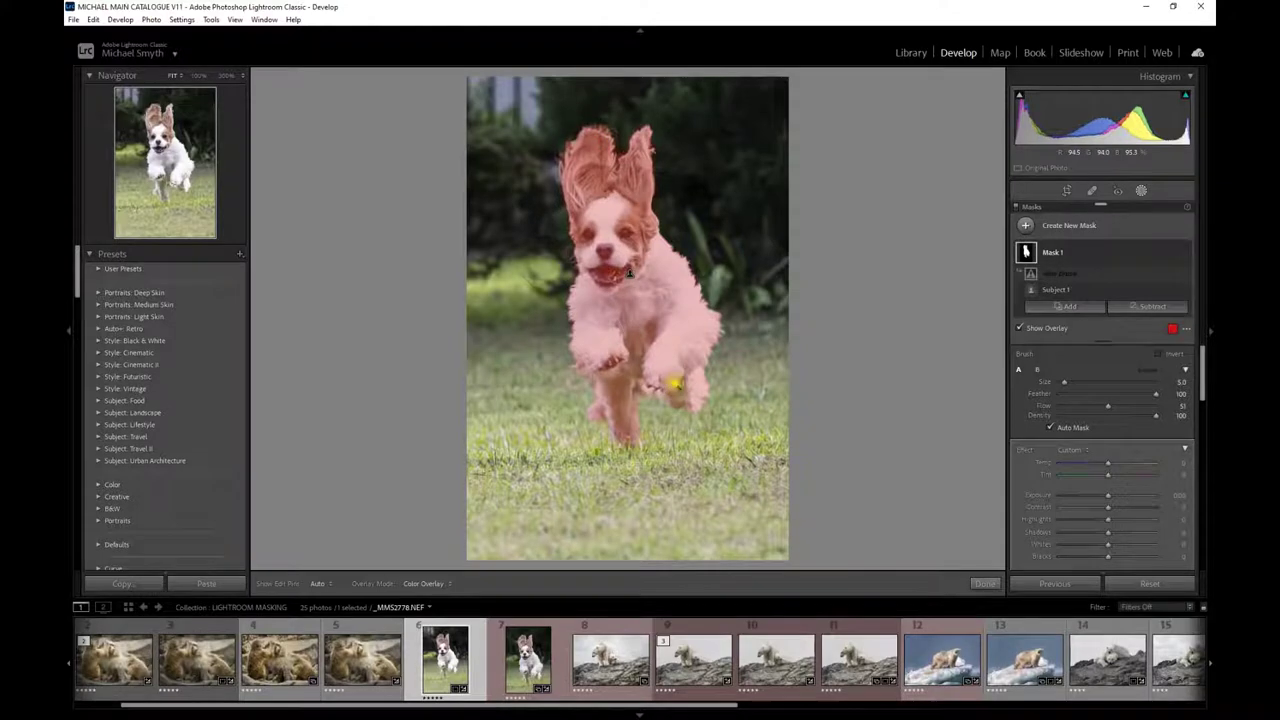
key(z)
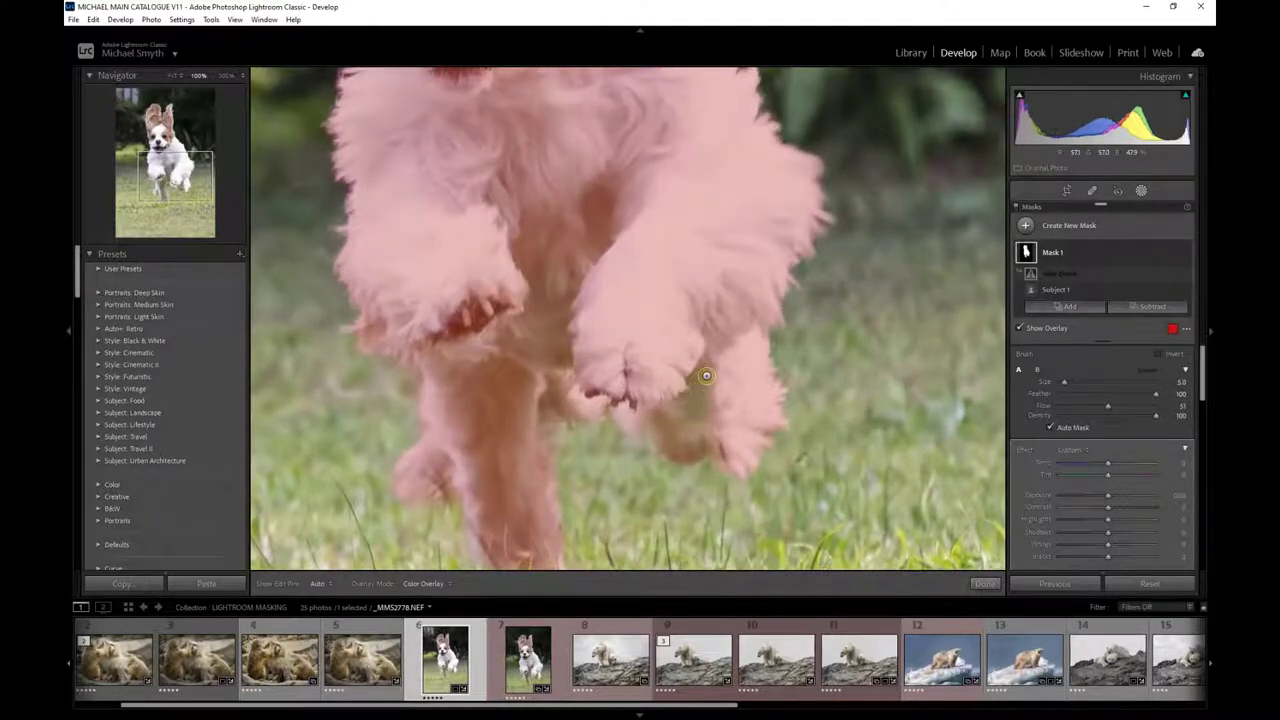
mouse_move(706, 376)
mouse_down()
mouse_move(674, 426)
mouse_move(717, 420)
mouse_move(700, 410)
mouse_move(724, 395)
mouse_move(720, 432)
mouse_move(735, 439)
mouse_move(680, 445)
mouse_move(631, 414)
mouse_move(715, 395)
mouse_move(677, 391)
mouse_move(694, 317)
mouse_move(680, 391)
mouse_move(687, 371)
mouse_move(761, 406)
mouse_move(697, 438)
mouse_move(667, 428)
mouse_move(733, 383)
mouse_move(734, 400)
mouse_move(709, 369)
mouse_move(664, 376)
mouse_move(622, 338)
mouse_up()
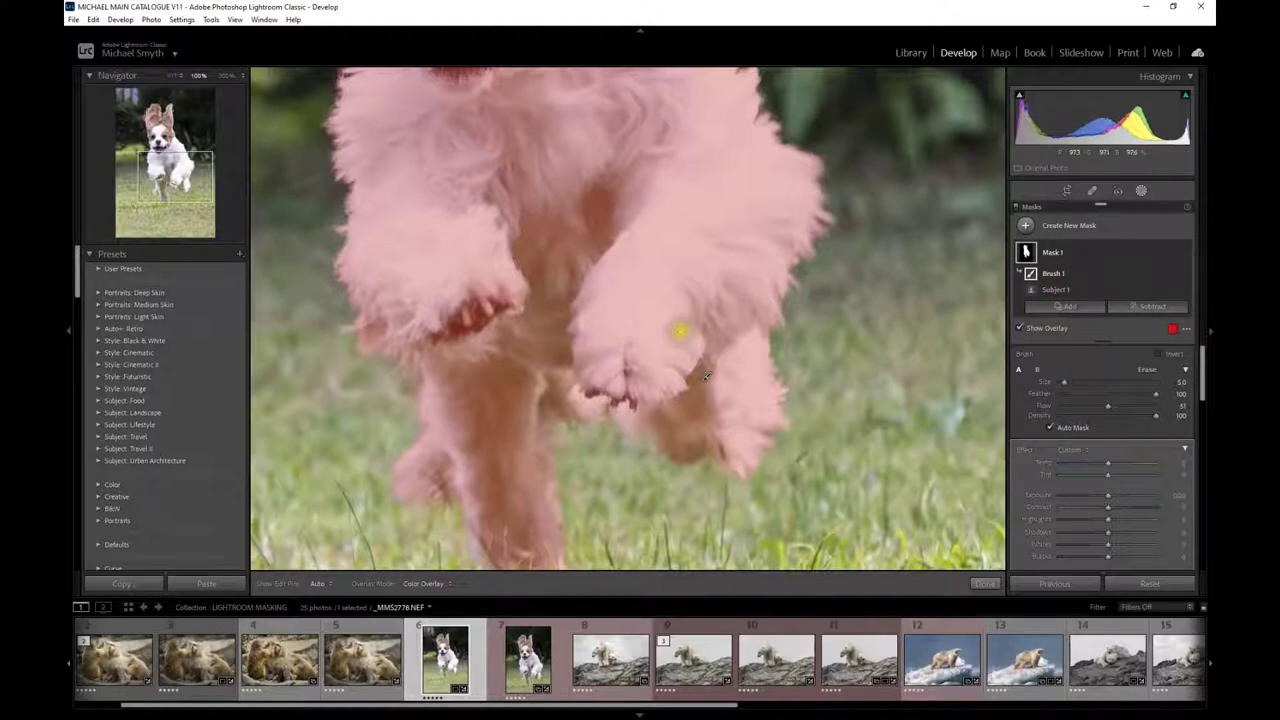
key(z)
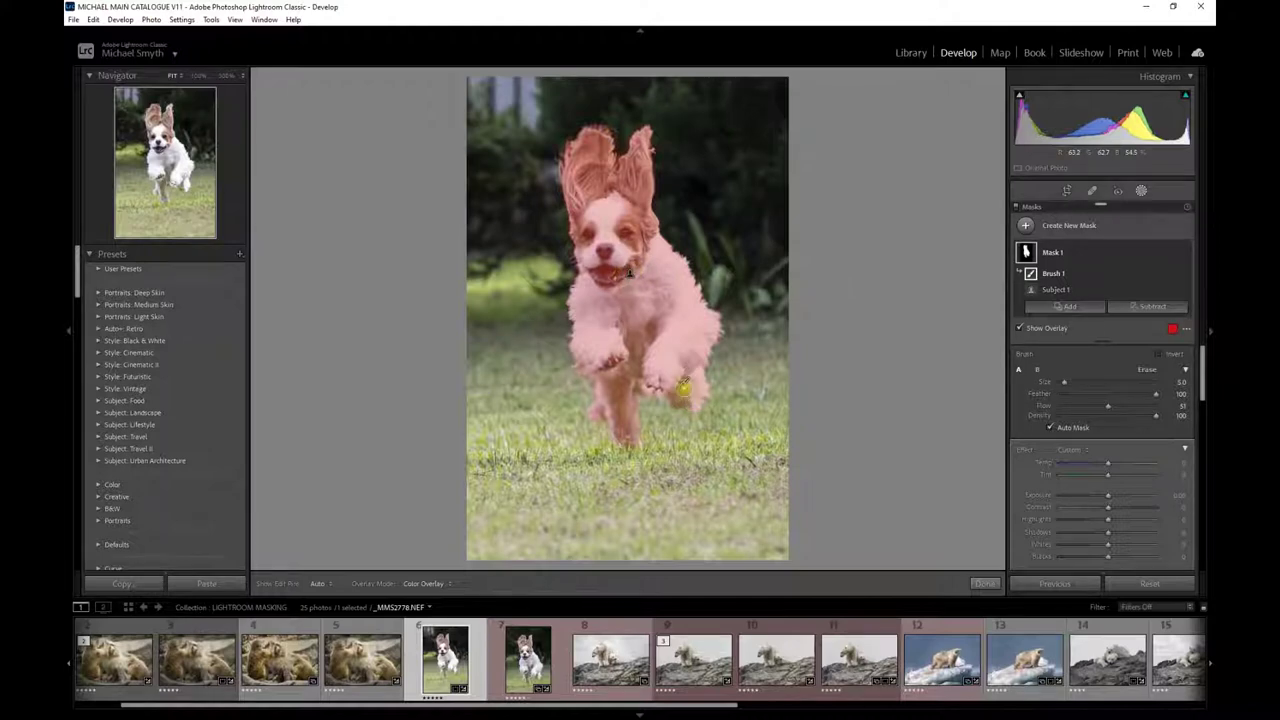
Examine the brushed hind-leg area against the full mask overlay, both close up and with the whole photo in view.
key(o)
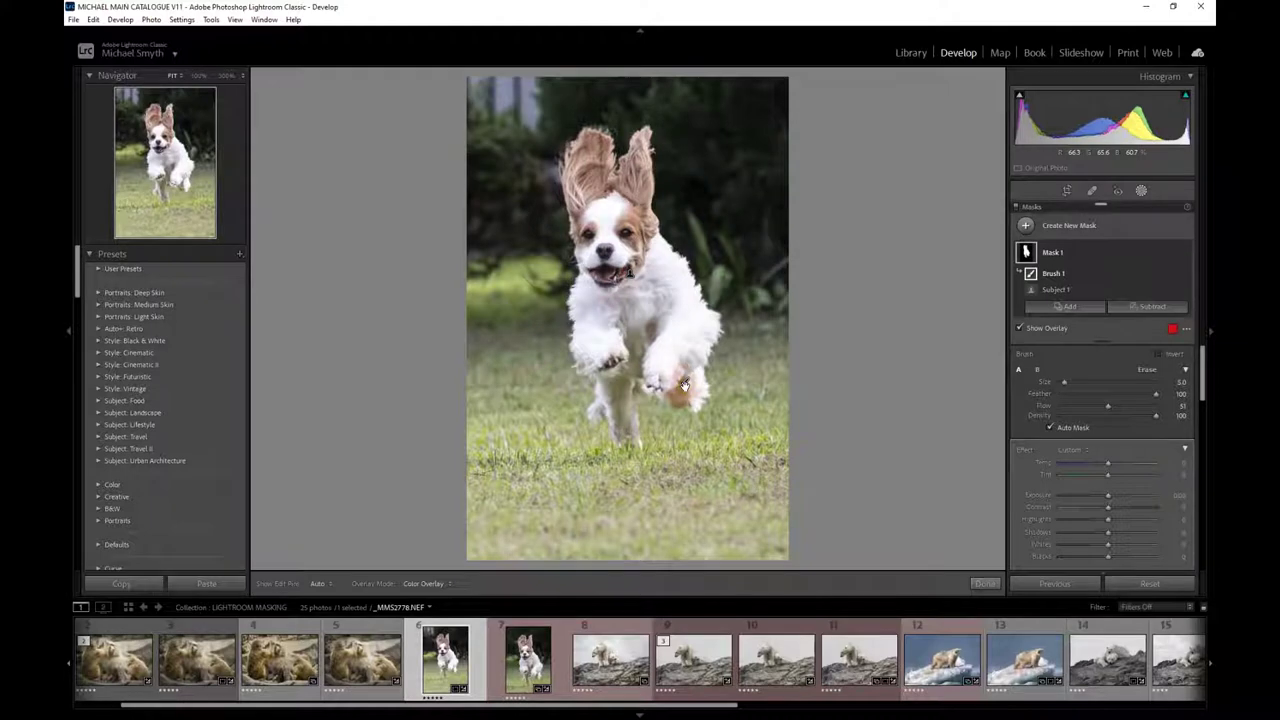
key(o)
key(o)
key(o)
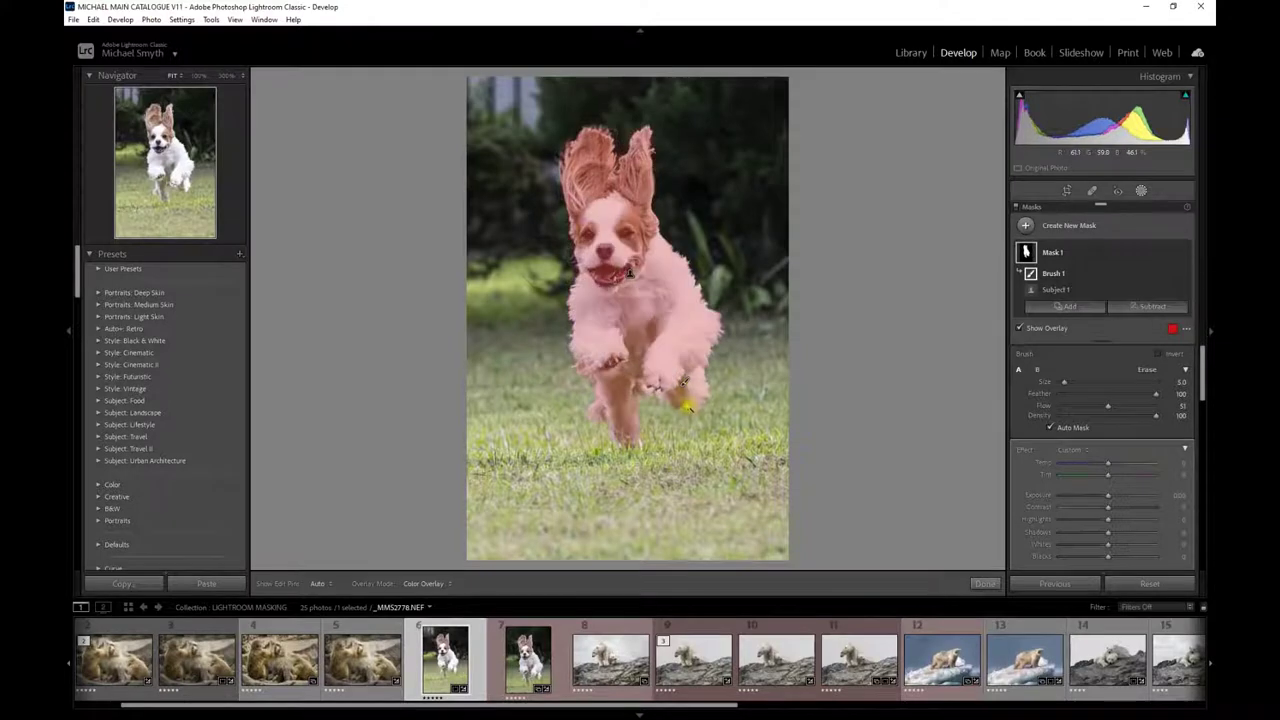
key(z)
drag(687, 400, 678, 331)
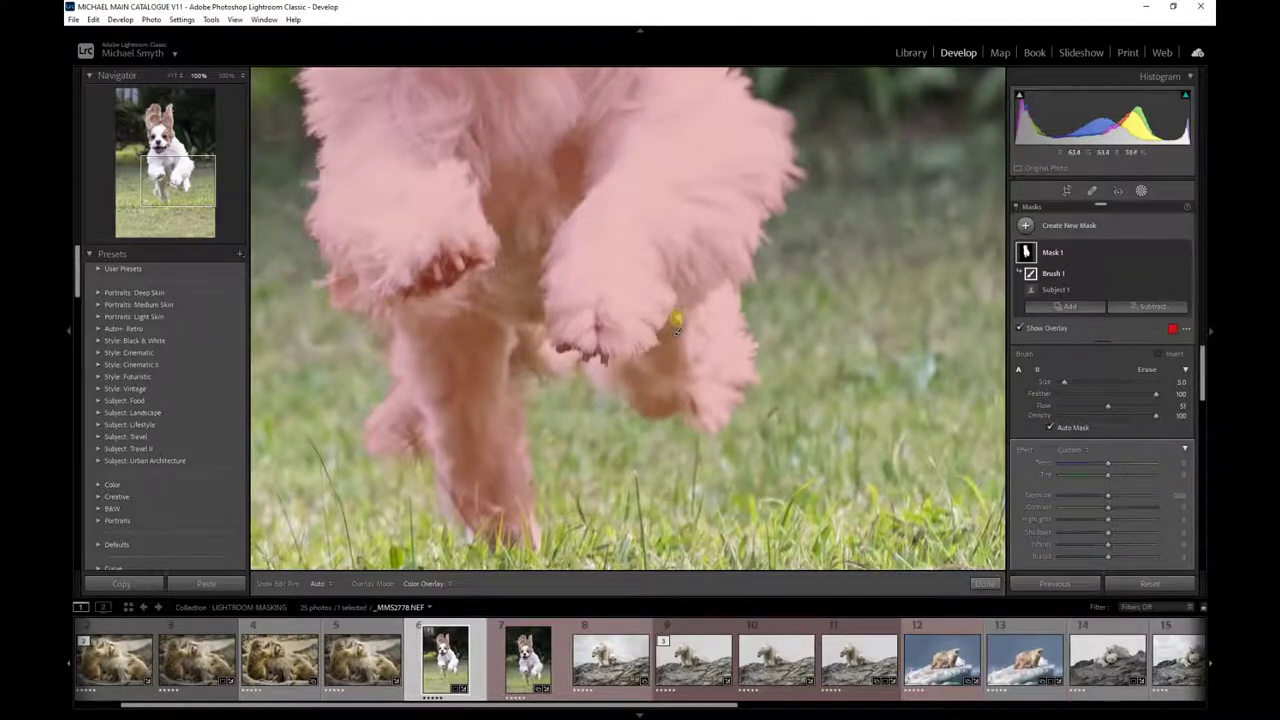
key(h)
mouse_move(679, 334)
mouse_down()
mouse_move(643, 271)
mouse_move(629, 309)
mouse_move(674, 271)
mouse_move(693, 338)
mouse_move(678, 335)
mouse_move(654, 398)
mouse_move(634, 360)
mouse_move(674, 383)
mouse_move(636, 356)
mouse_move(663, 334)
mouse_move(714, 363)
mouse_up()
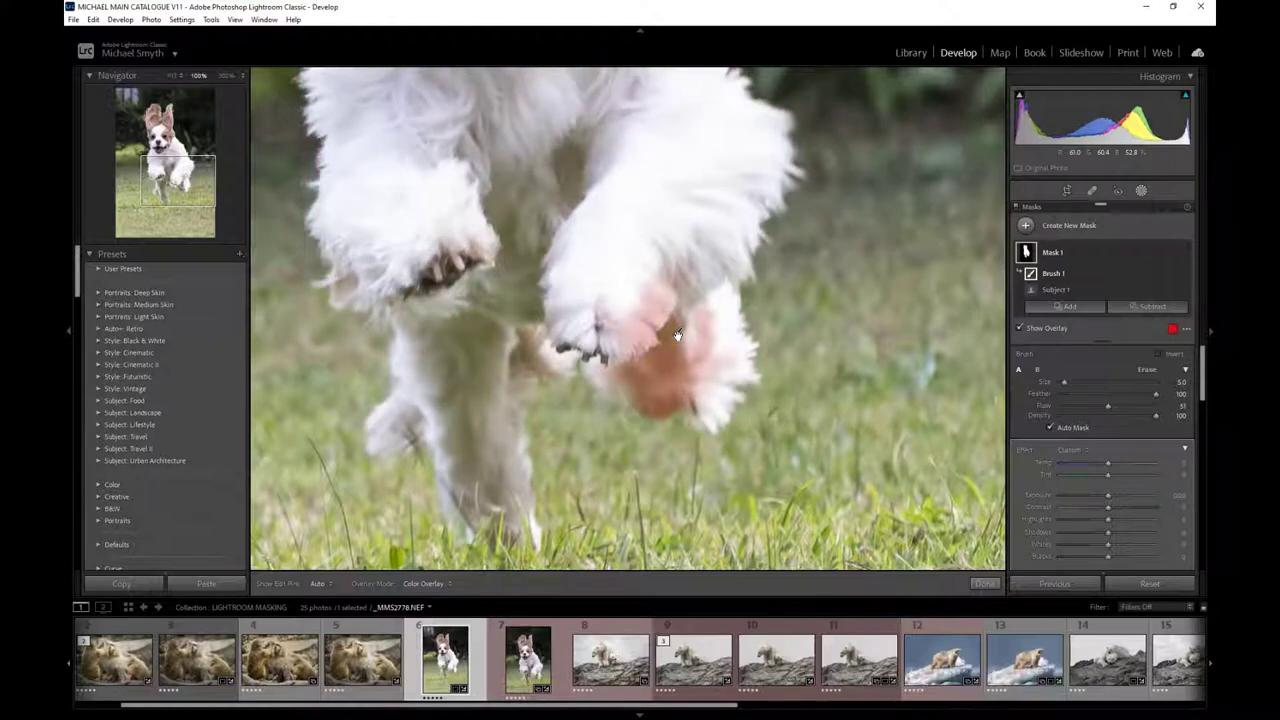
click(677, 334)
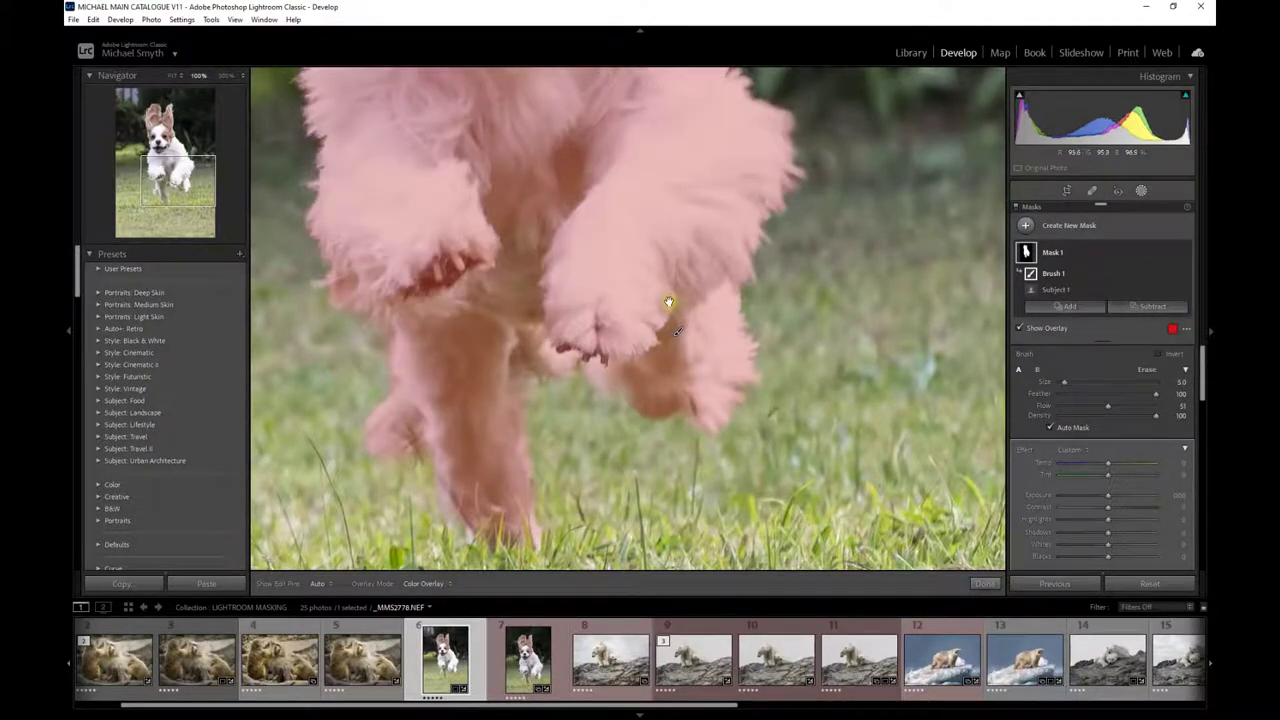
key(z)
click(871, 281)
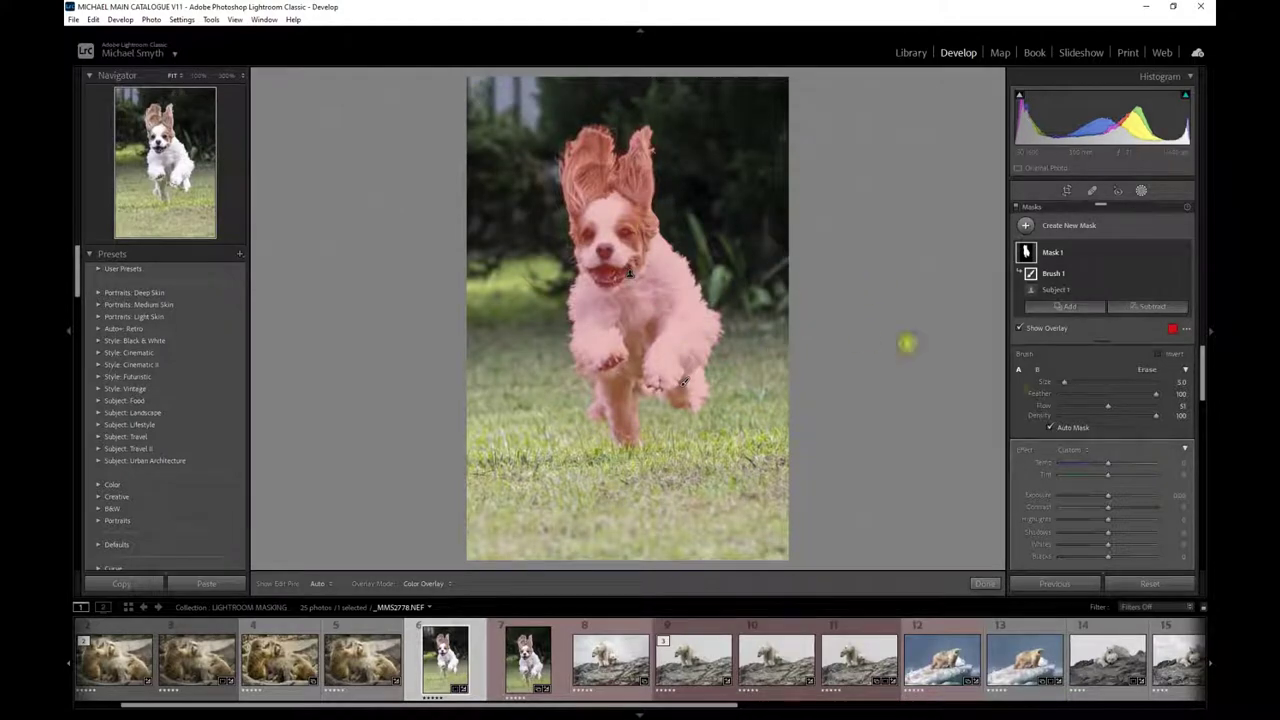
Adjust the dog's mask to Texture 18, Clarity 7 and Saturation 6.
drag(1110, 503, 1110, 505)
scroll(1120, 515, down, 3)
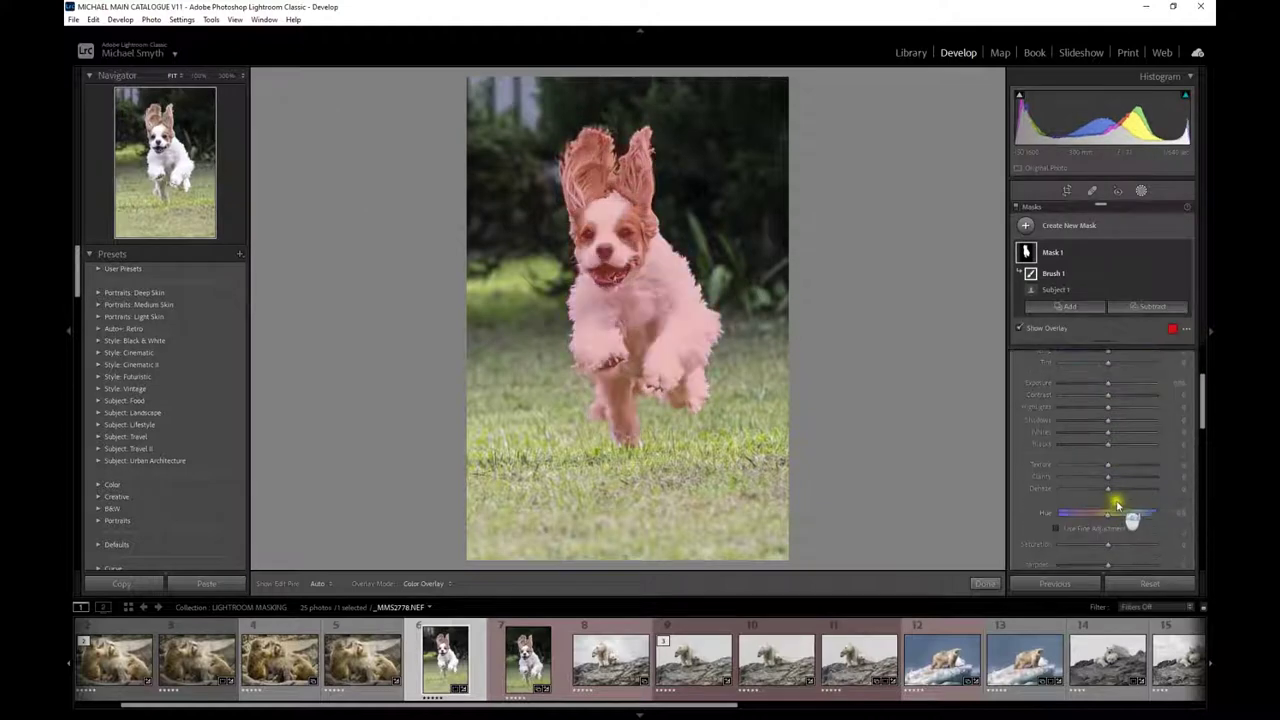
drag(1108, 470, 1111, 437)
scroll(1109, 550, down, 3)
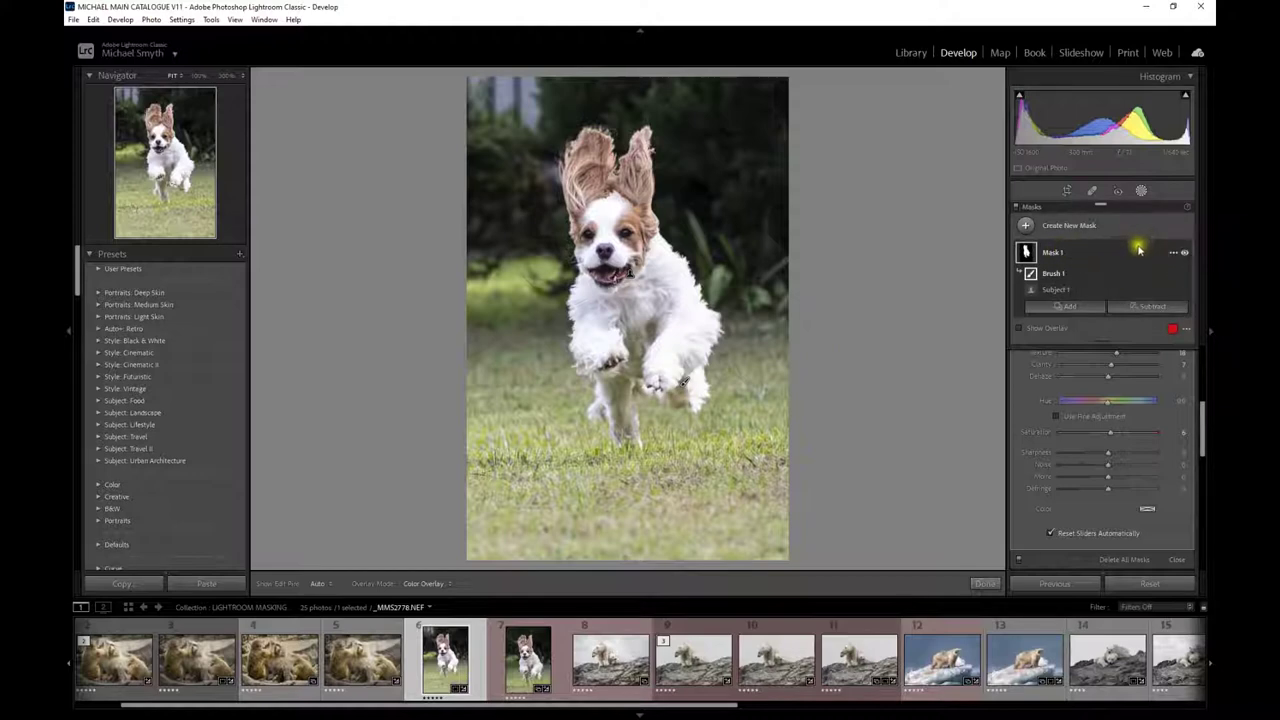
View the options for Mask 1, then collapse and re-expand its Brush and Subject components.
click(1173, 253)
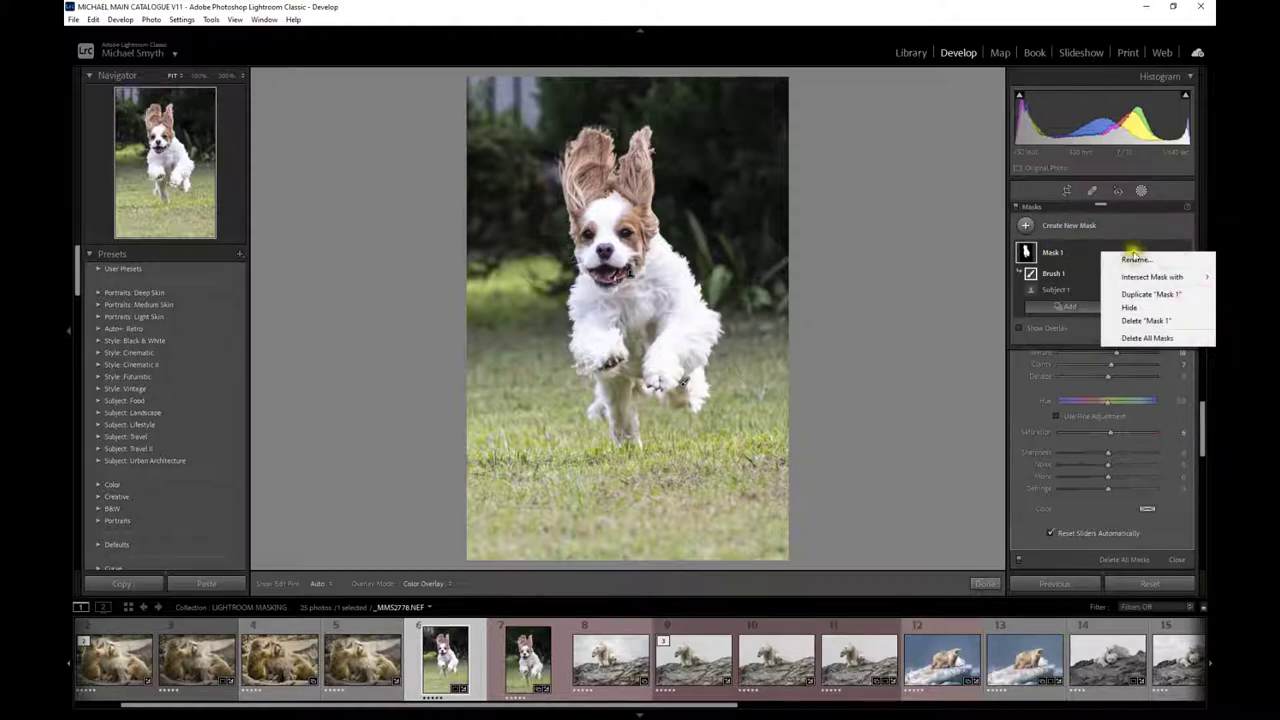
click(1092, 253)
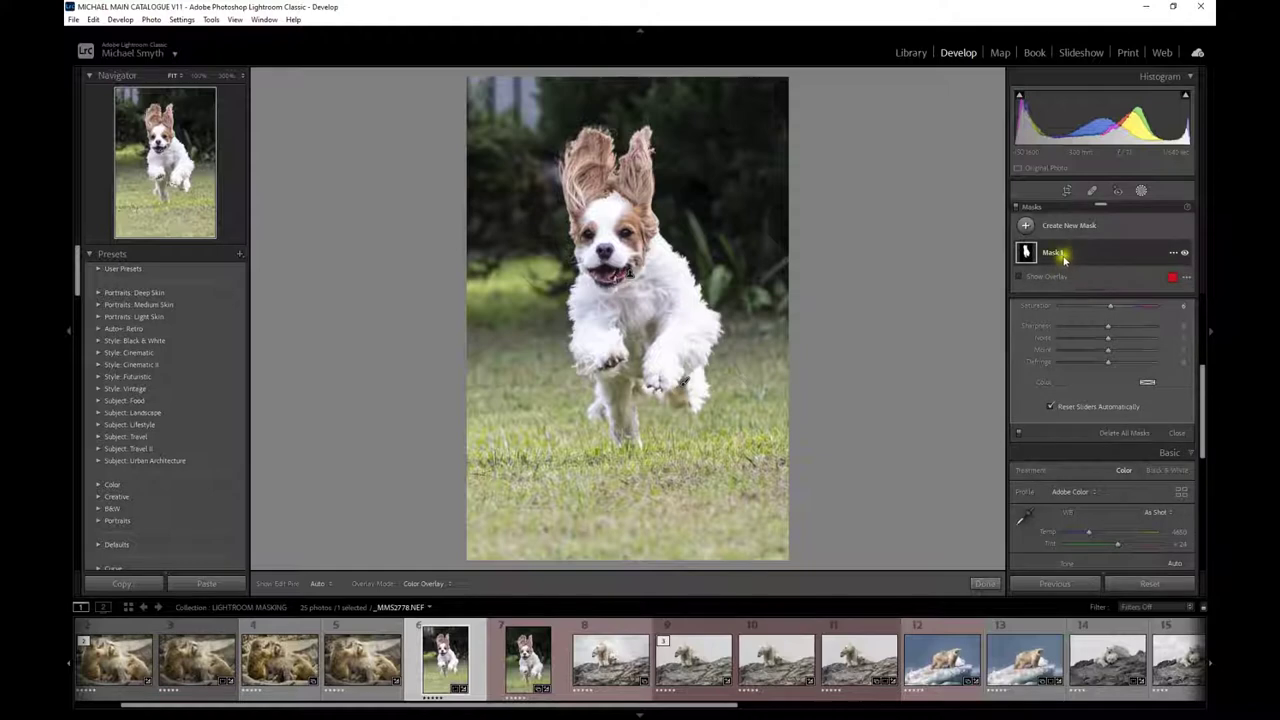
click(1030, 256)
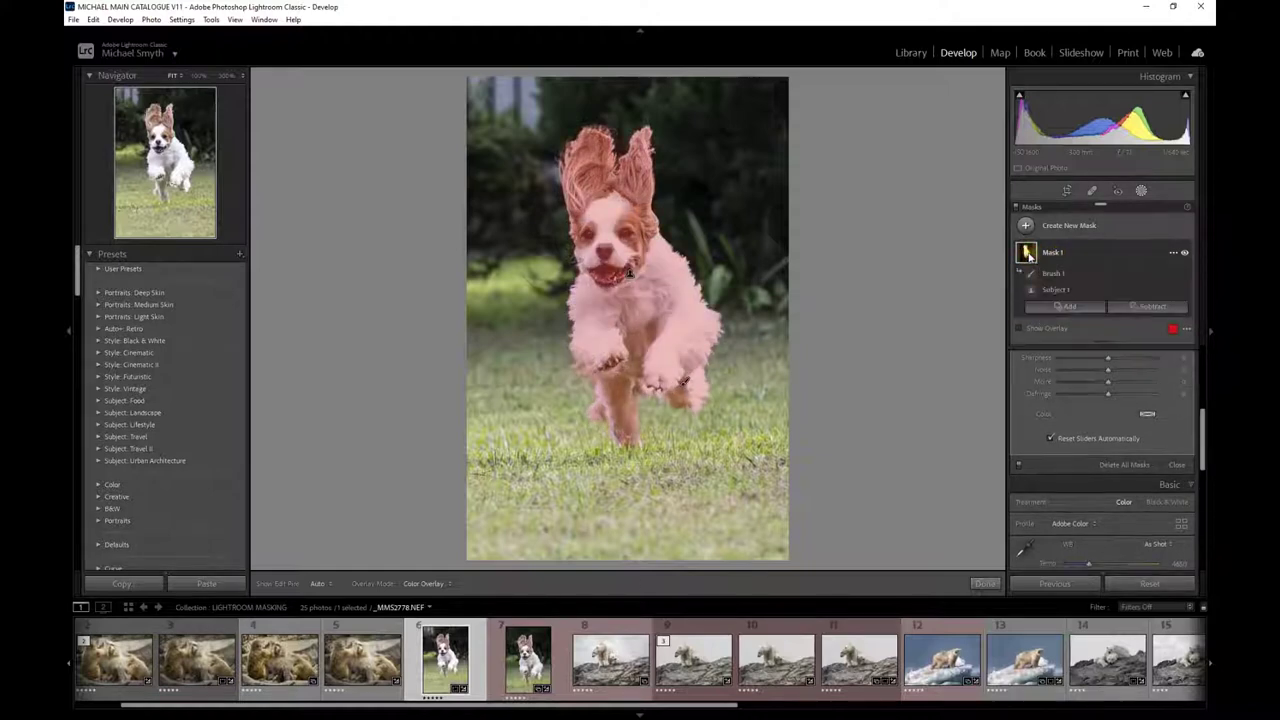
Duplicate the dog's Mask 1 together with its Brush and Subject components.
click(1032, 258)
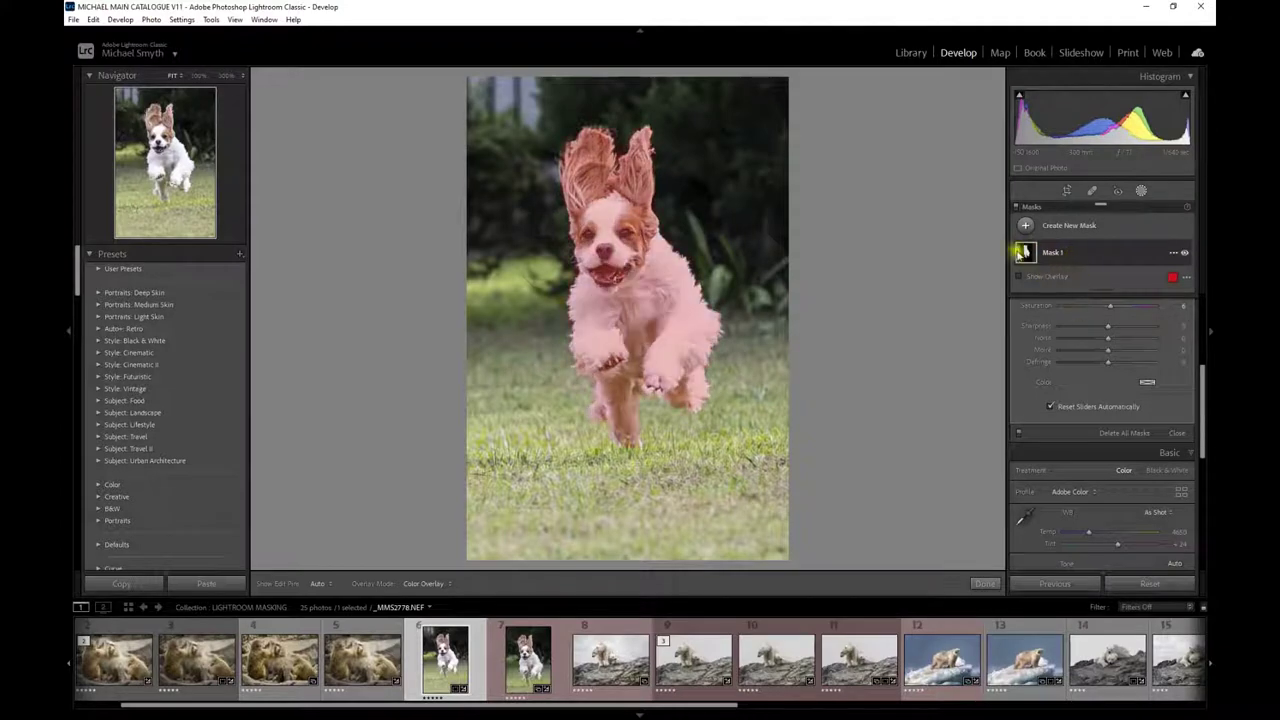
click(1024, 255)
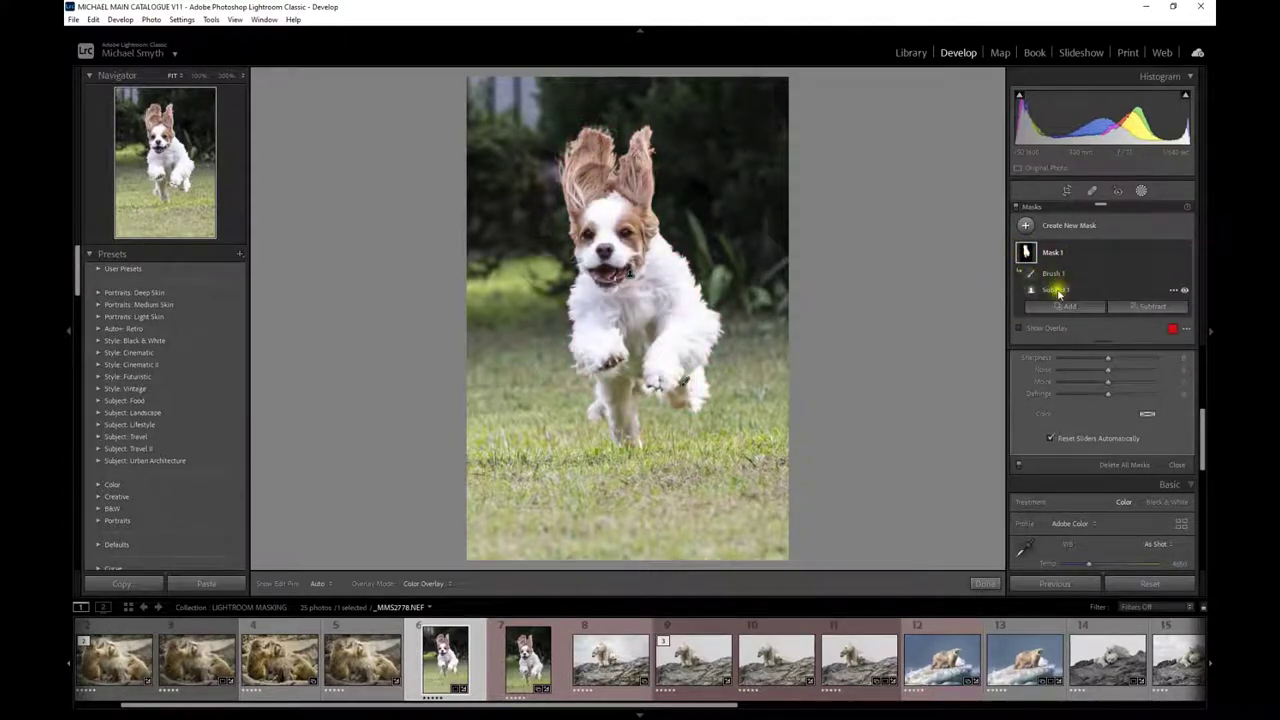
click(1175, 254)
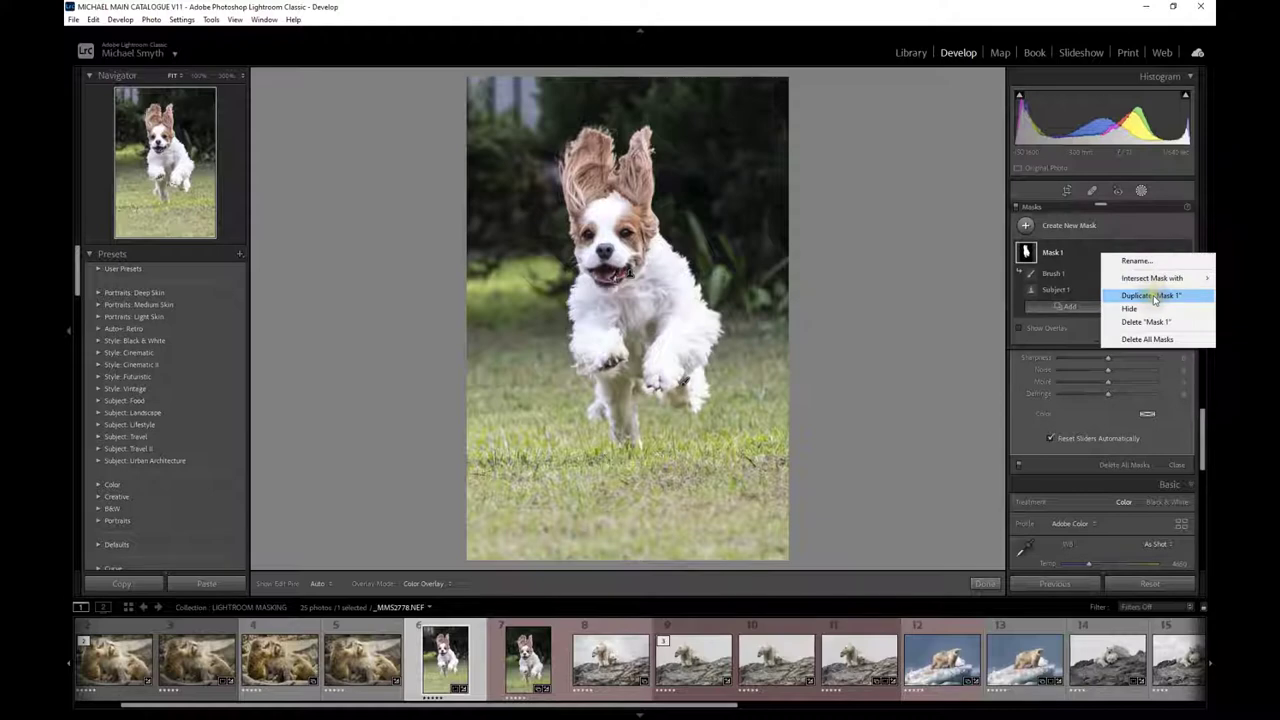
click(1153, 296)
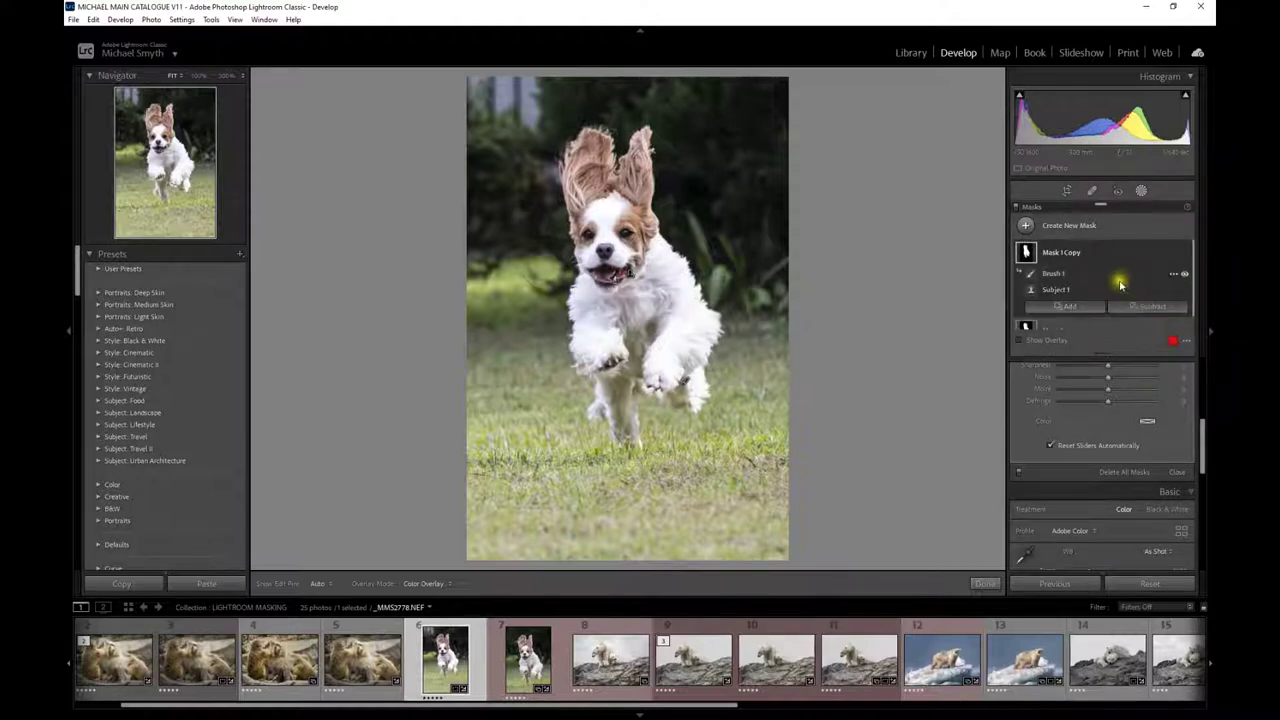
View the options for Mask 1 Copy, including Intersect Mask With, and check the copy's overlay on the dog.
click(1064, 257)
click(1156, 256)
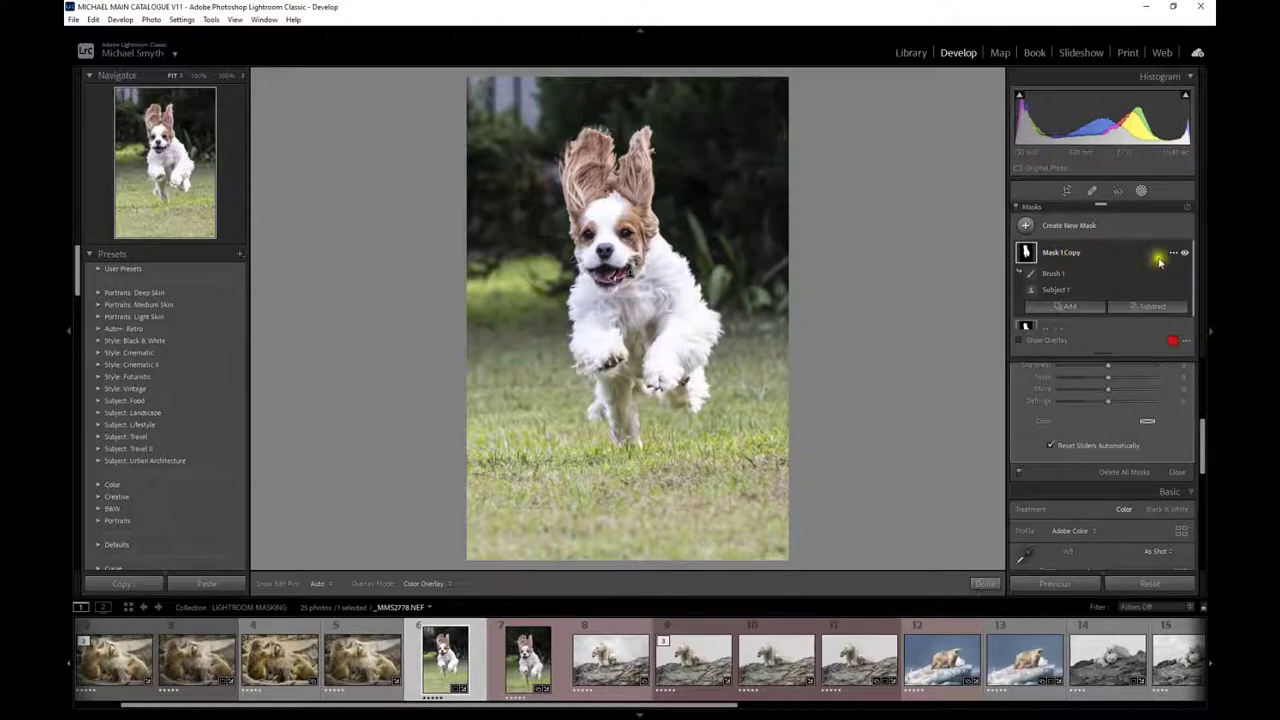
click(1172, 256)
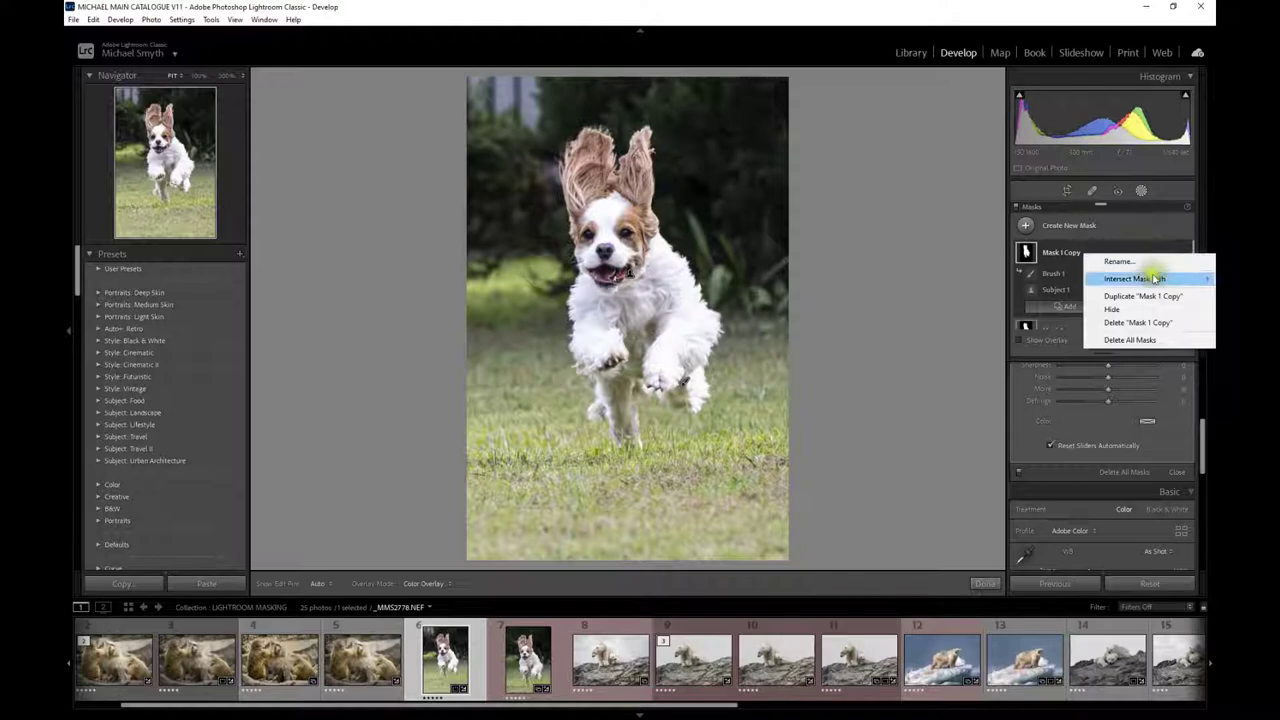
mouse_move(1155, 279)
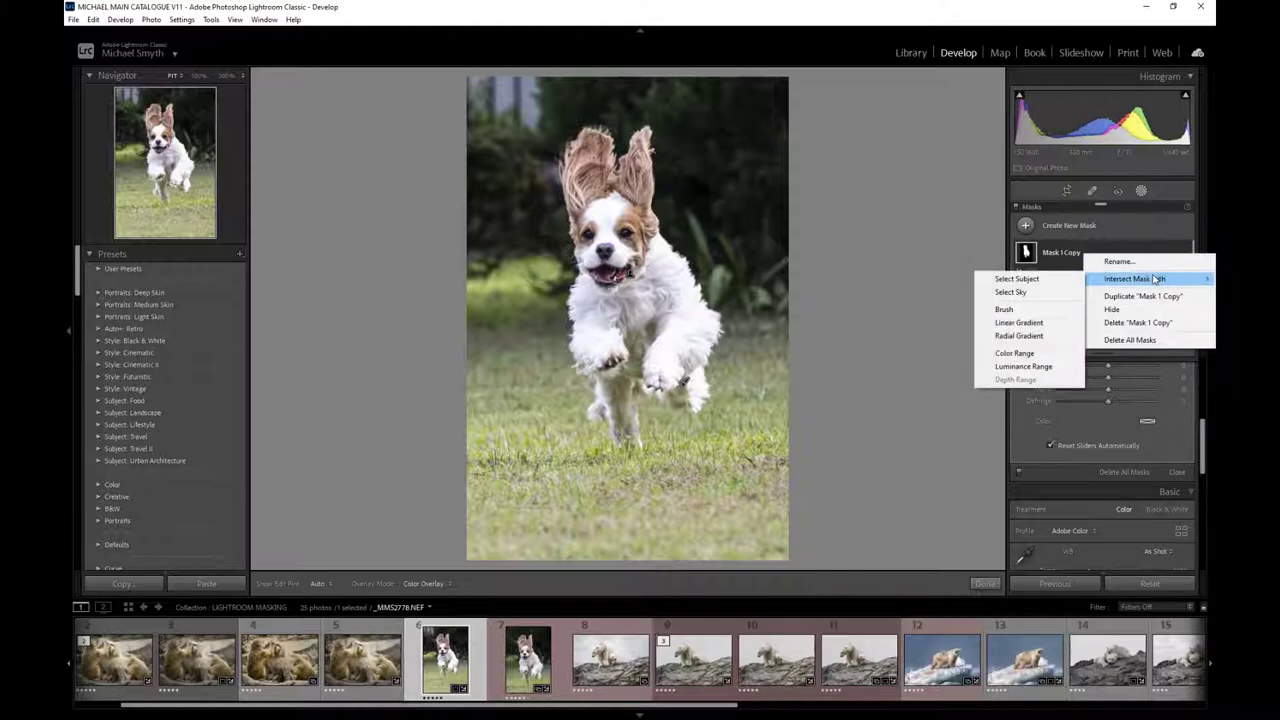
click(1147, 264)
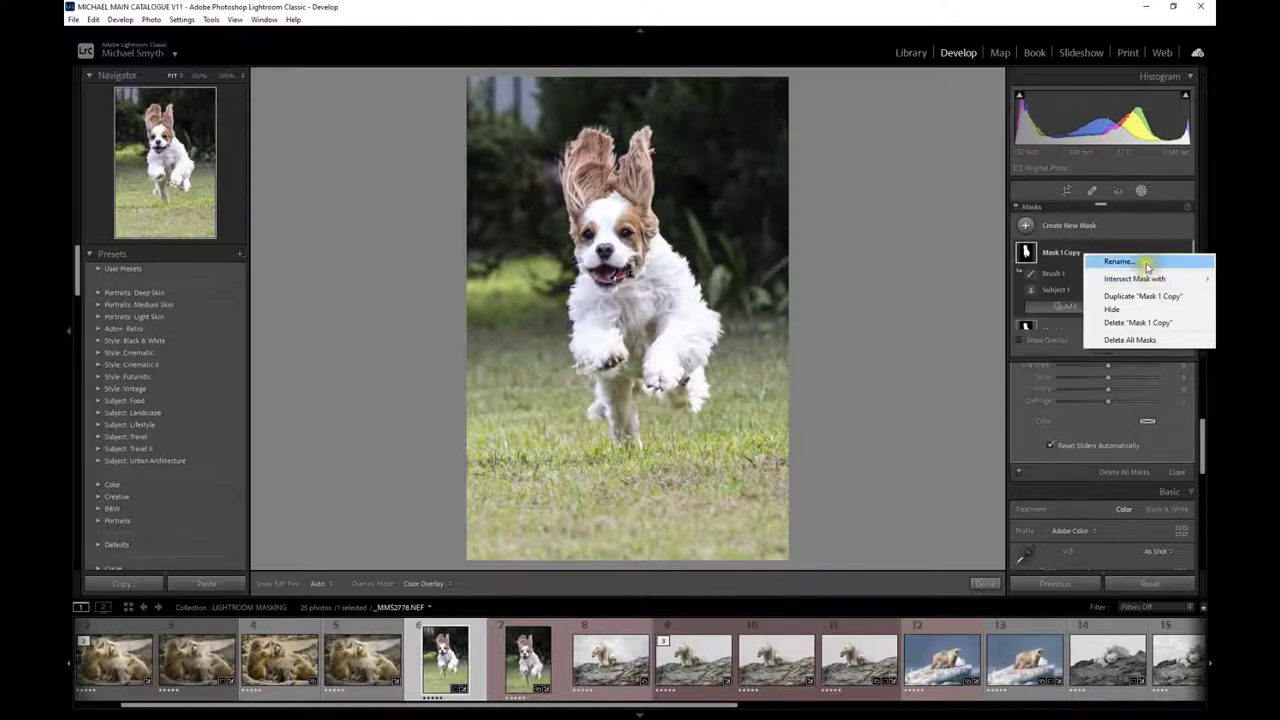
click(1026, 254)
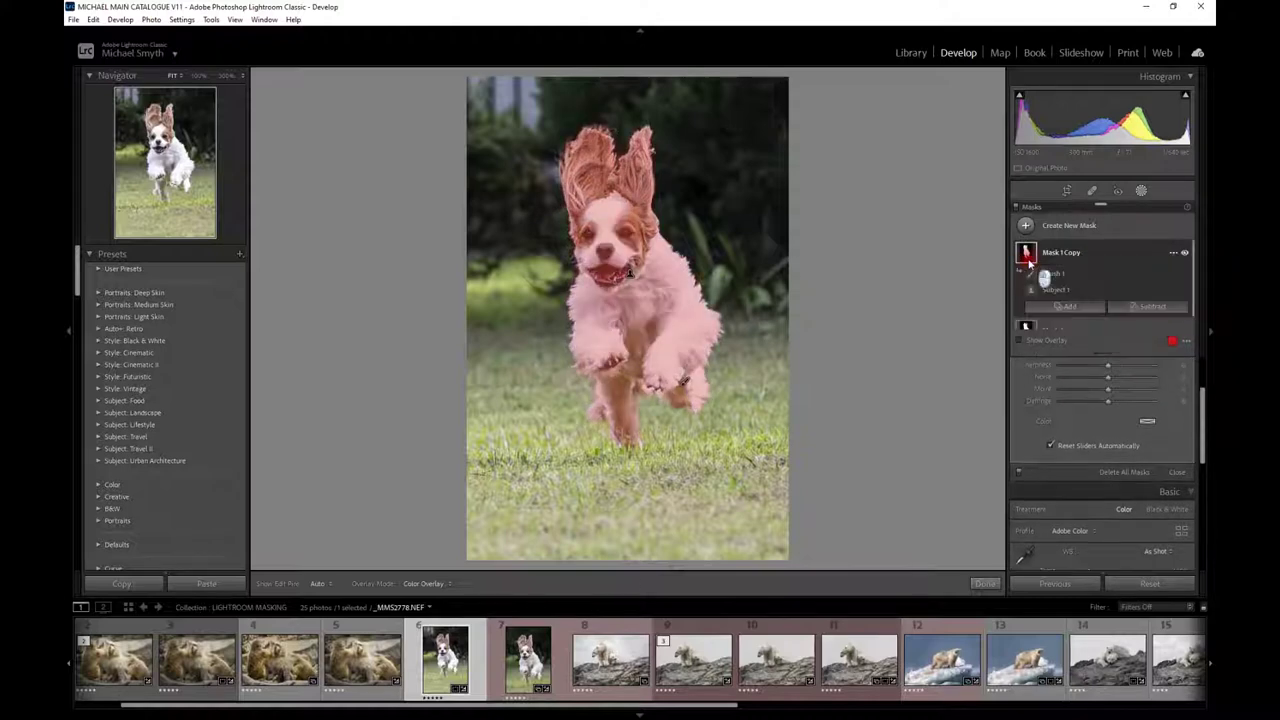
click(1050, 281)
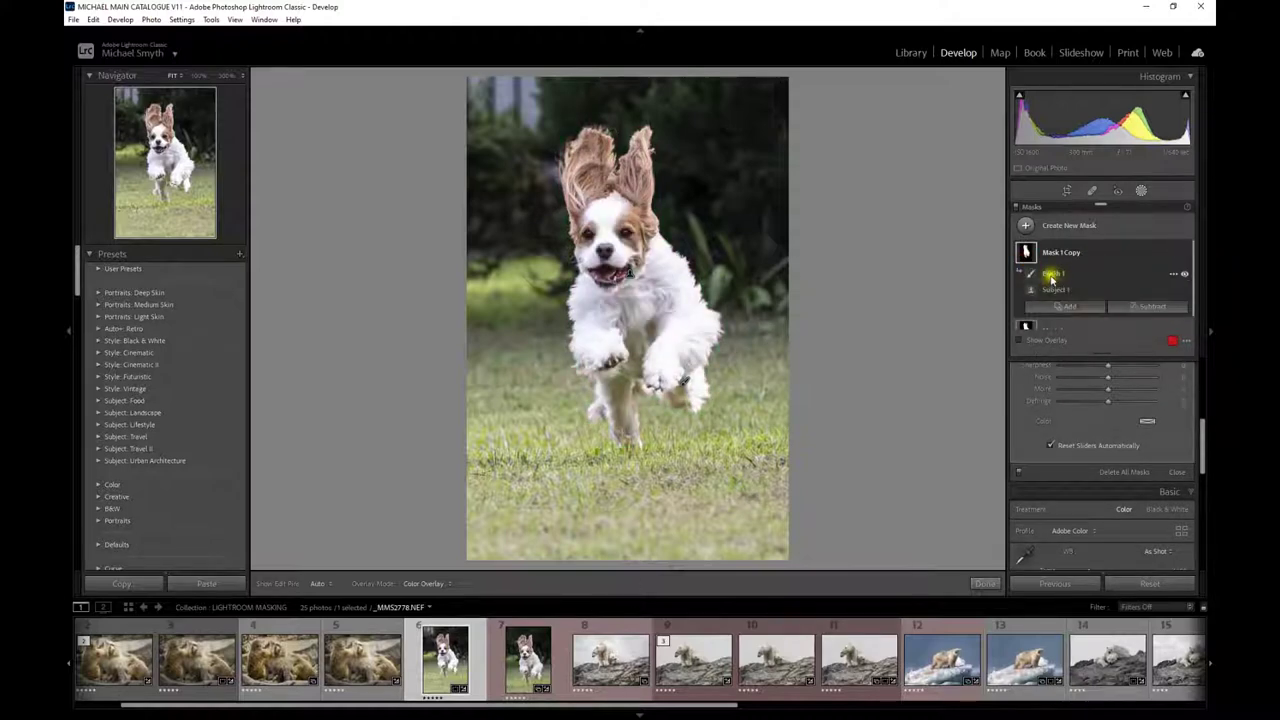
click(1023, 254)
click(1068, 254)
Invert the Brush 1 component and the Subject 1 component of Mask 1 Copy.
click(1050, 275)
click(1080, 282)
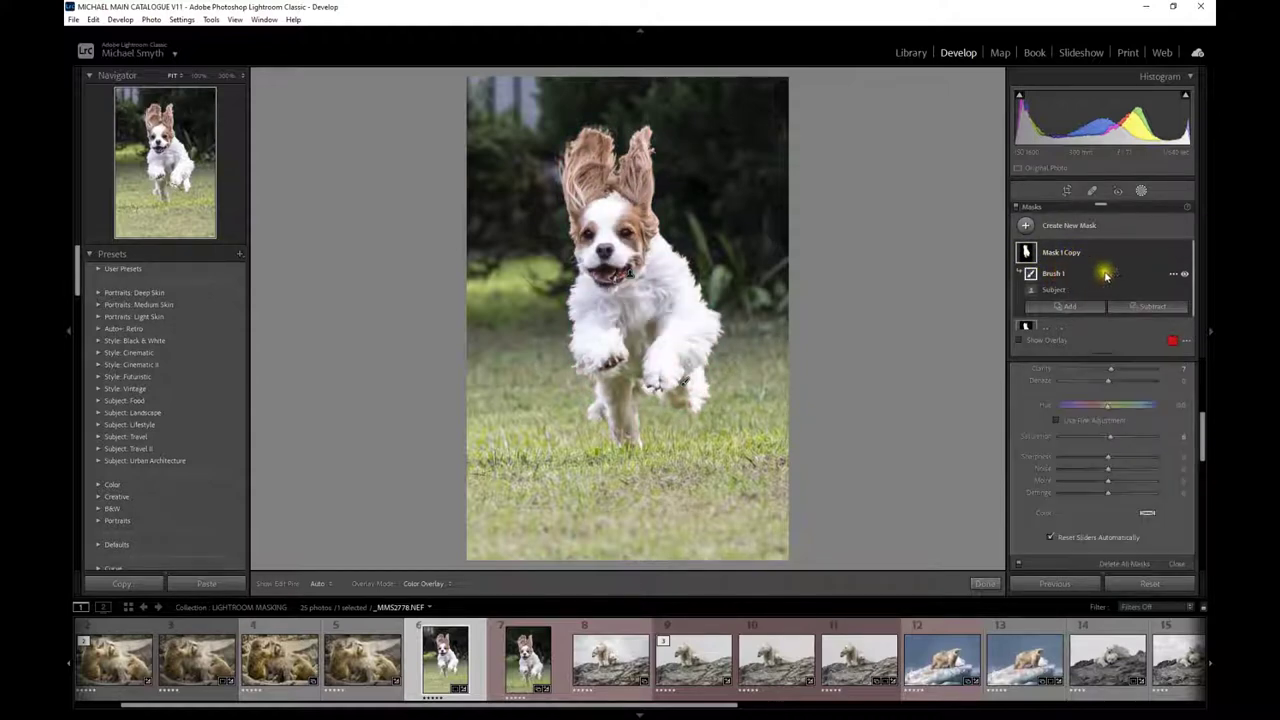
click(1173, 273)
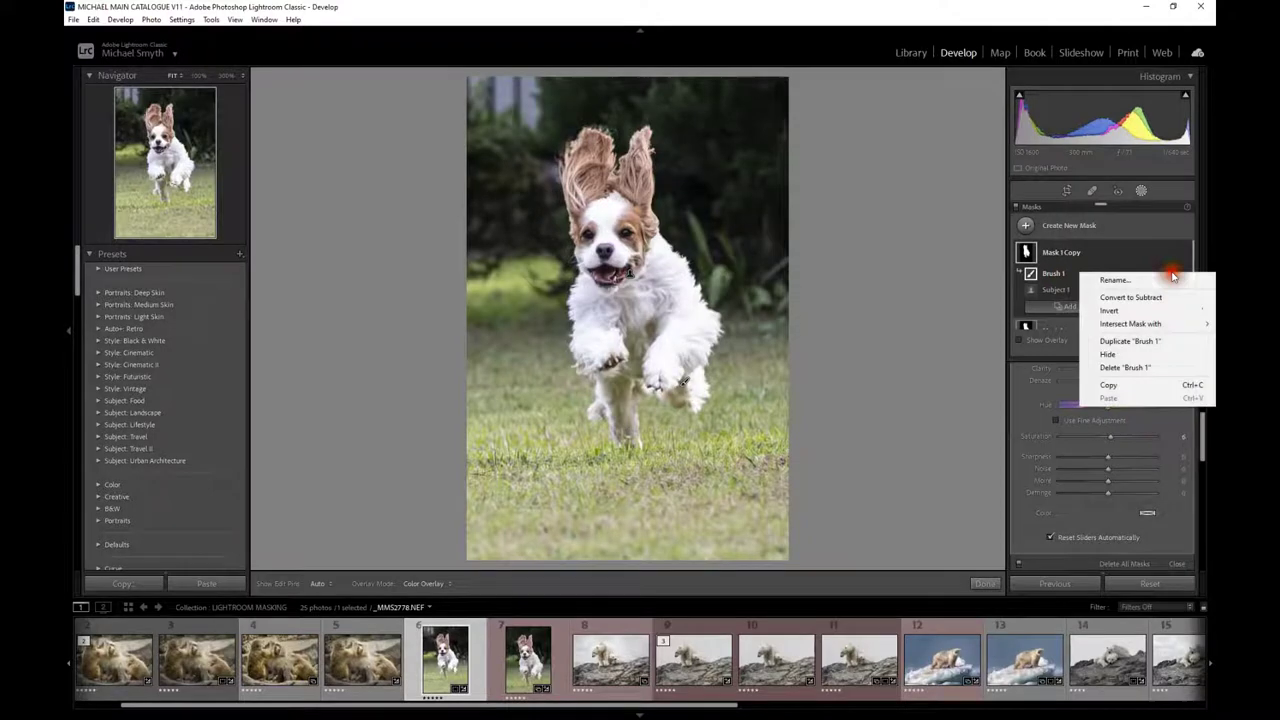
click(1122, 311)
click(1057, 289)
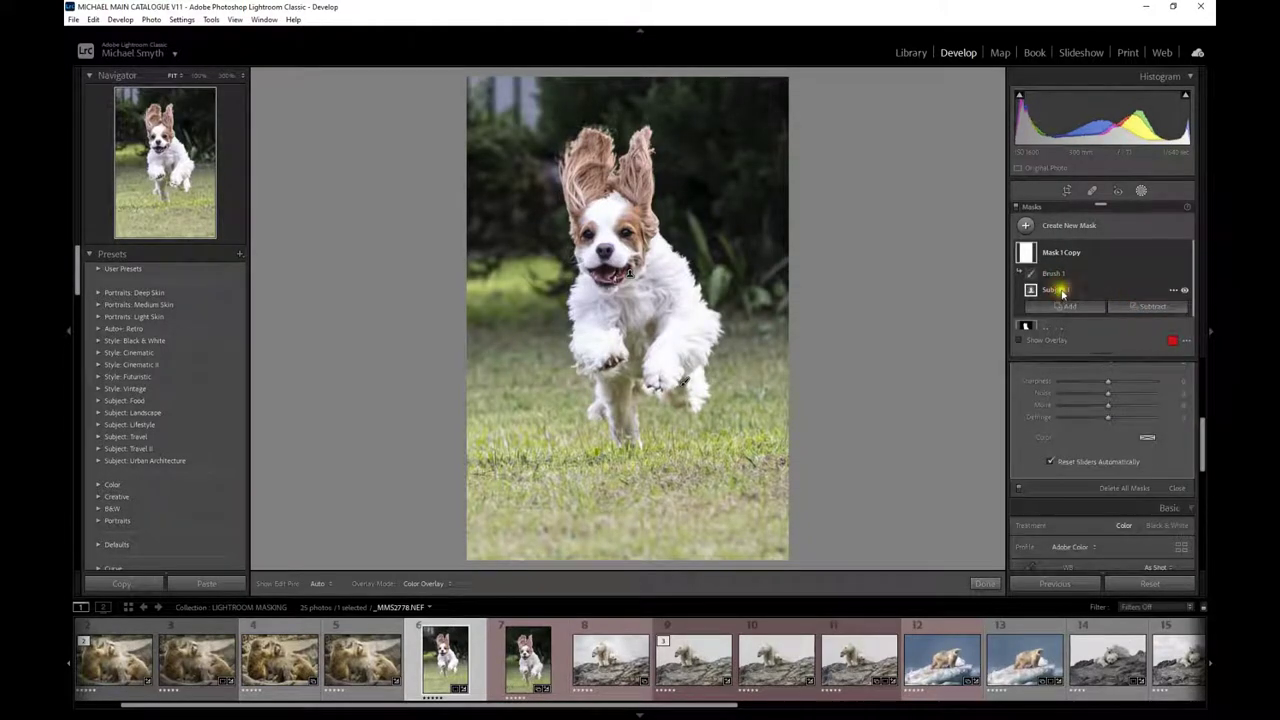
click(1173, 289)
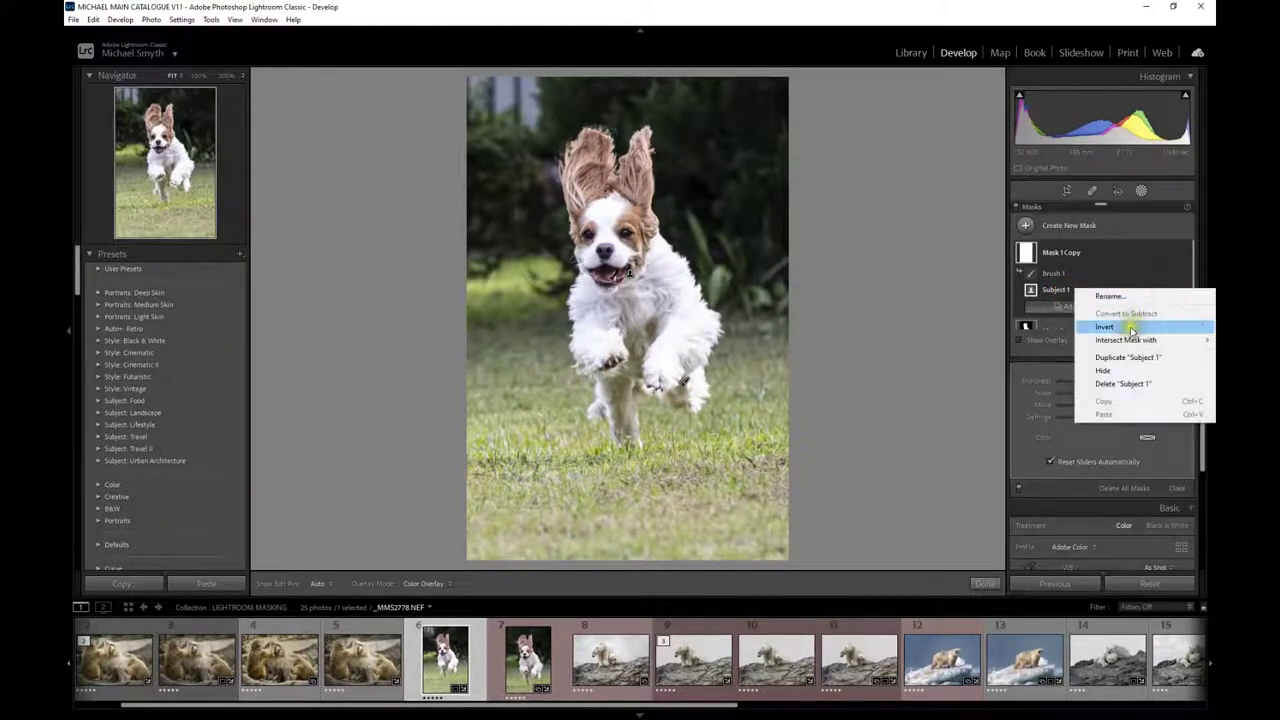
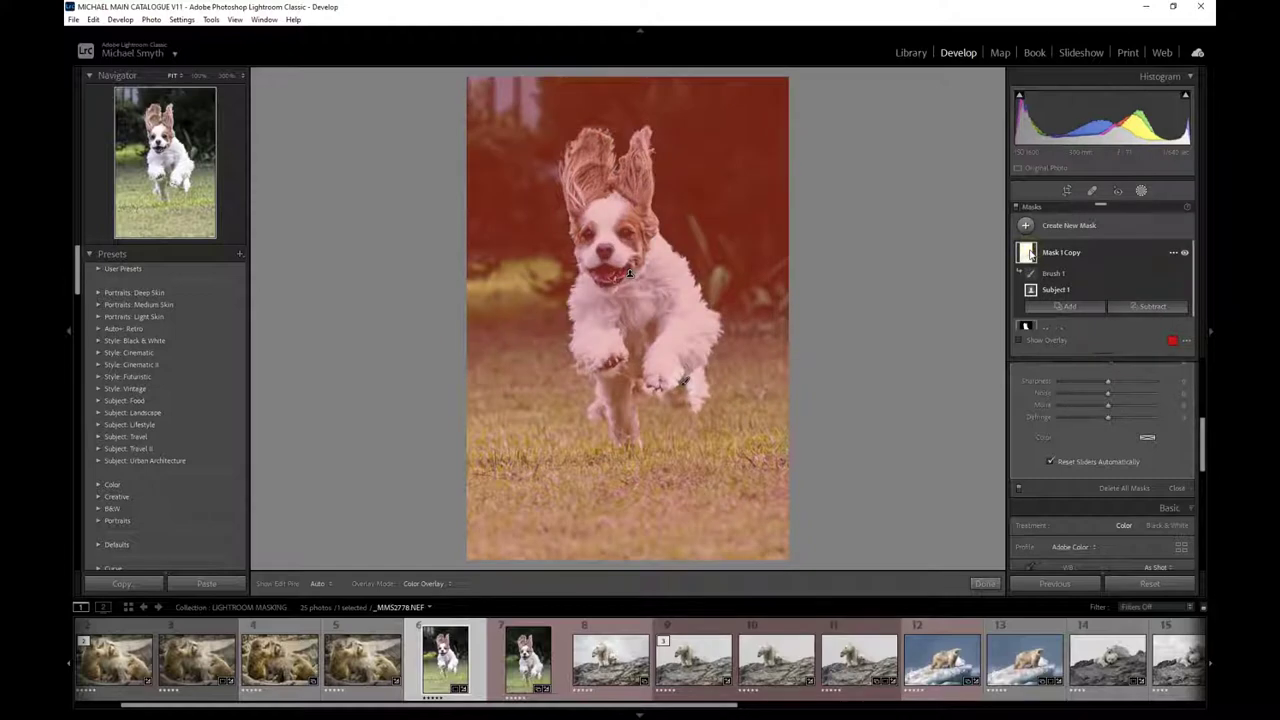
Turn off the inversion of Subject 1 in Mask 1 Copy and check the overlay with Brush 1 selected.
click(1031, 289)
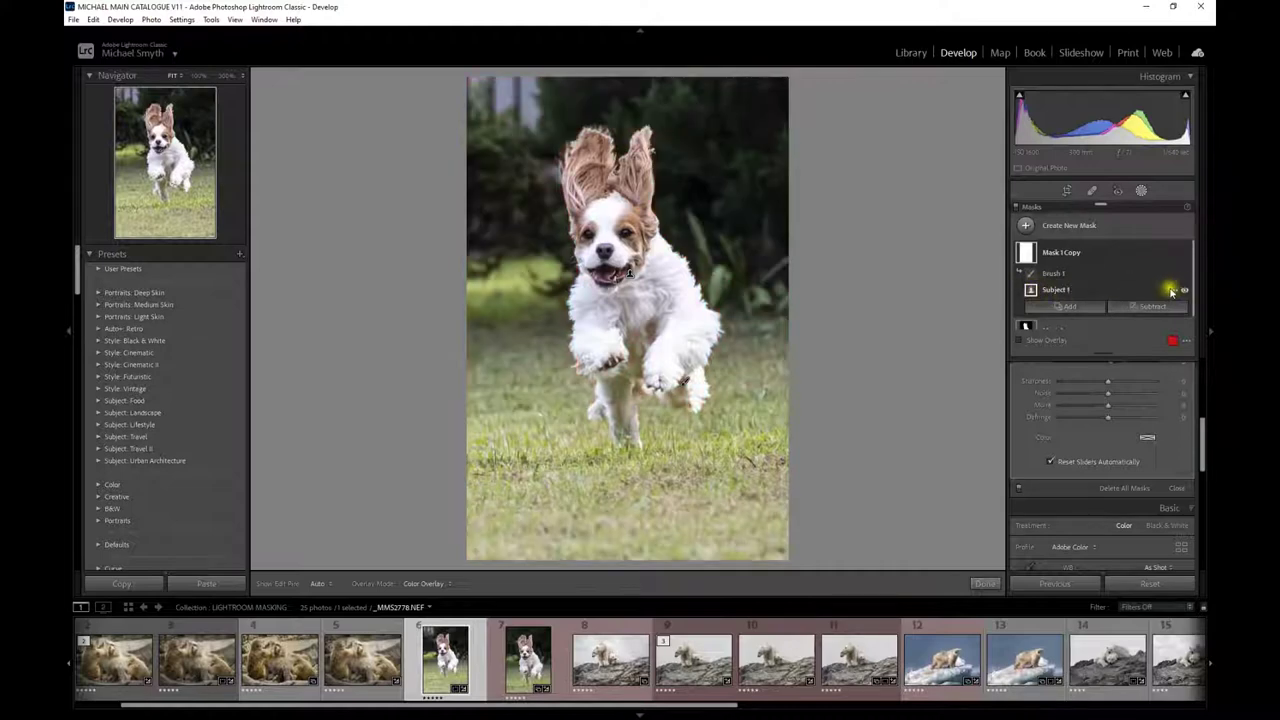
click(1172, 290)
click(1121, 325)
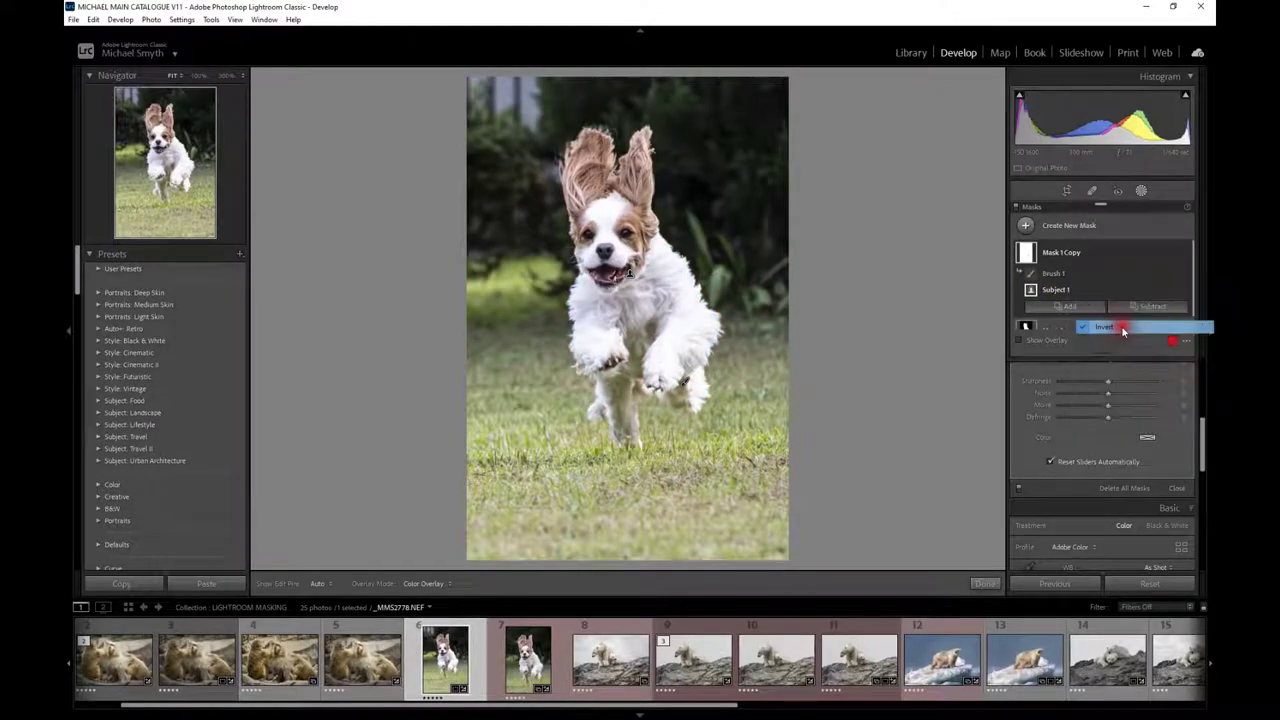
mouse_move(1032, 256)
click(1052, 276)
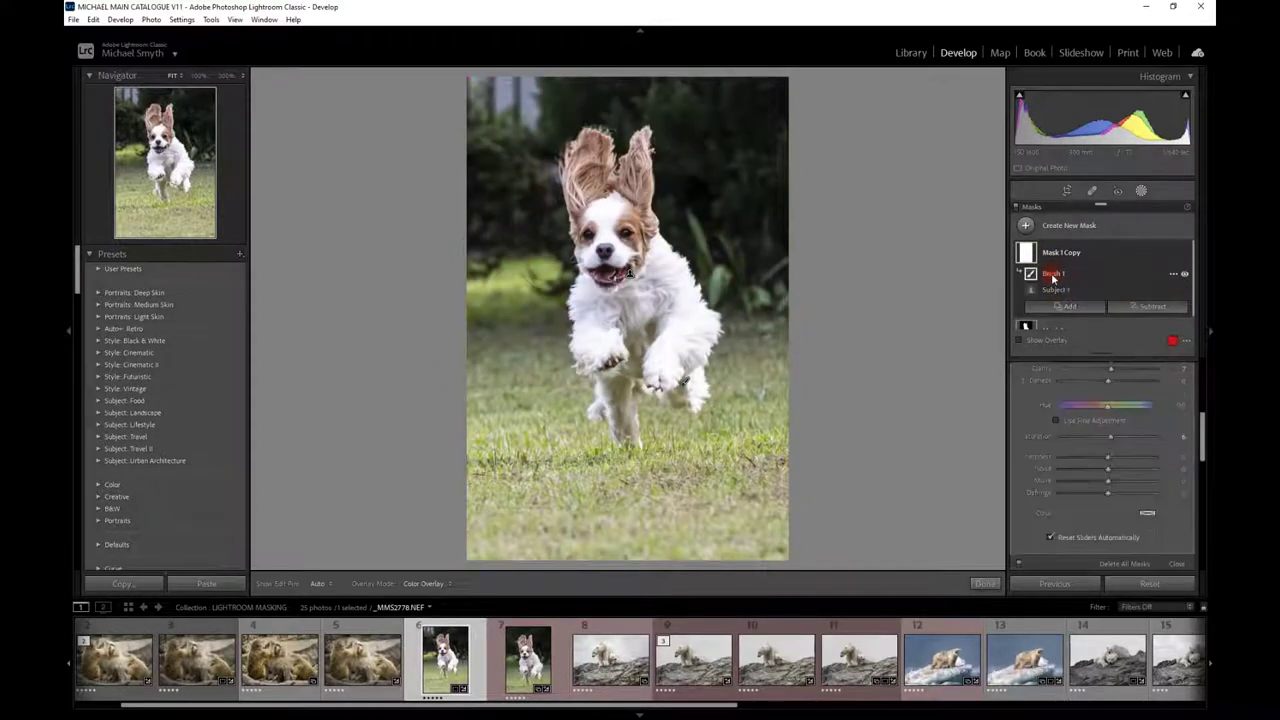
mouse_move(1033, 256)
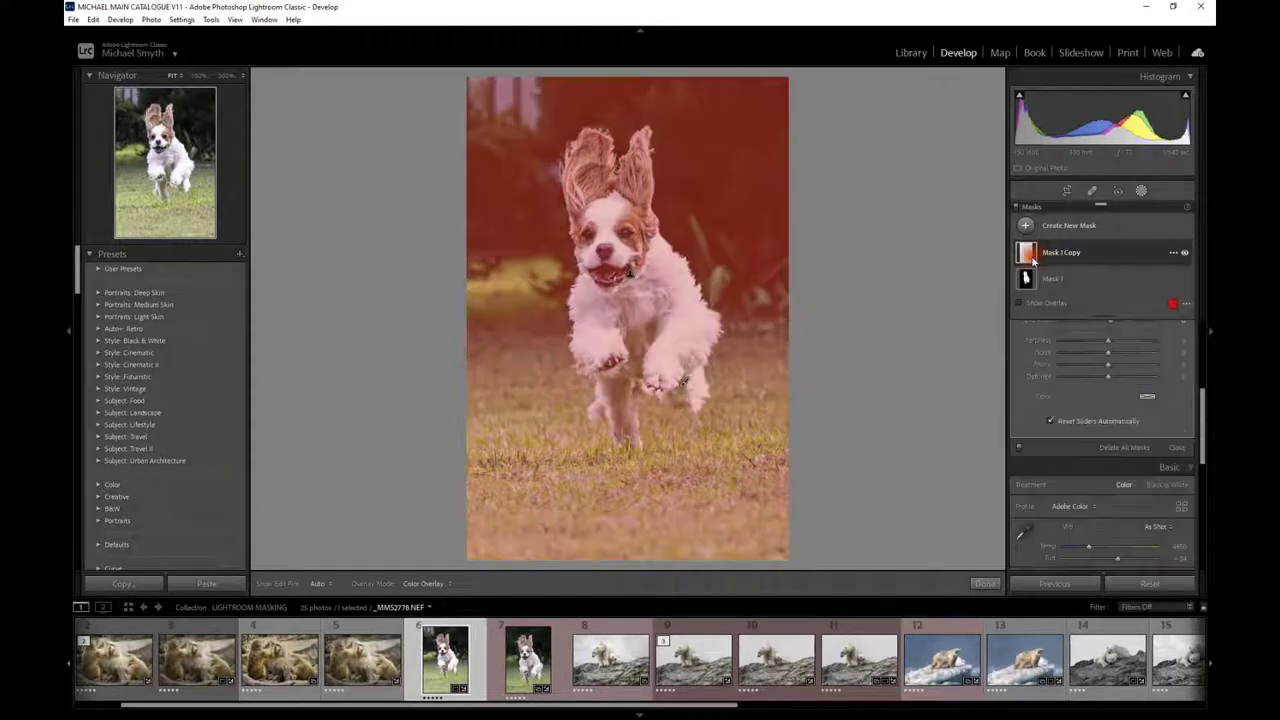
Invert Subject 1 in Mask 1 Copy again, switching its inversion off and back on to compare.
click(1062, 289)
click(1173, 289)
click(1110, 329)
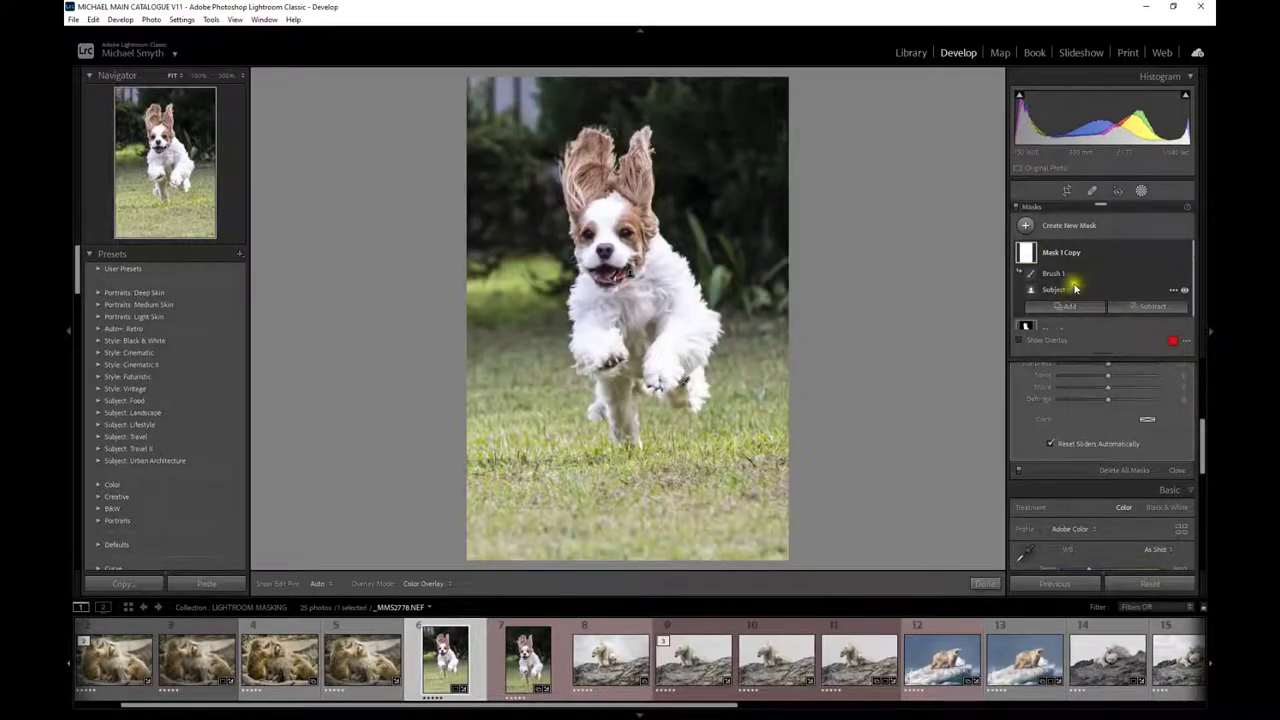
click(1064, 291)
click(1177, 291)
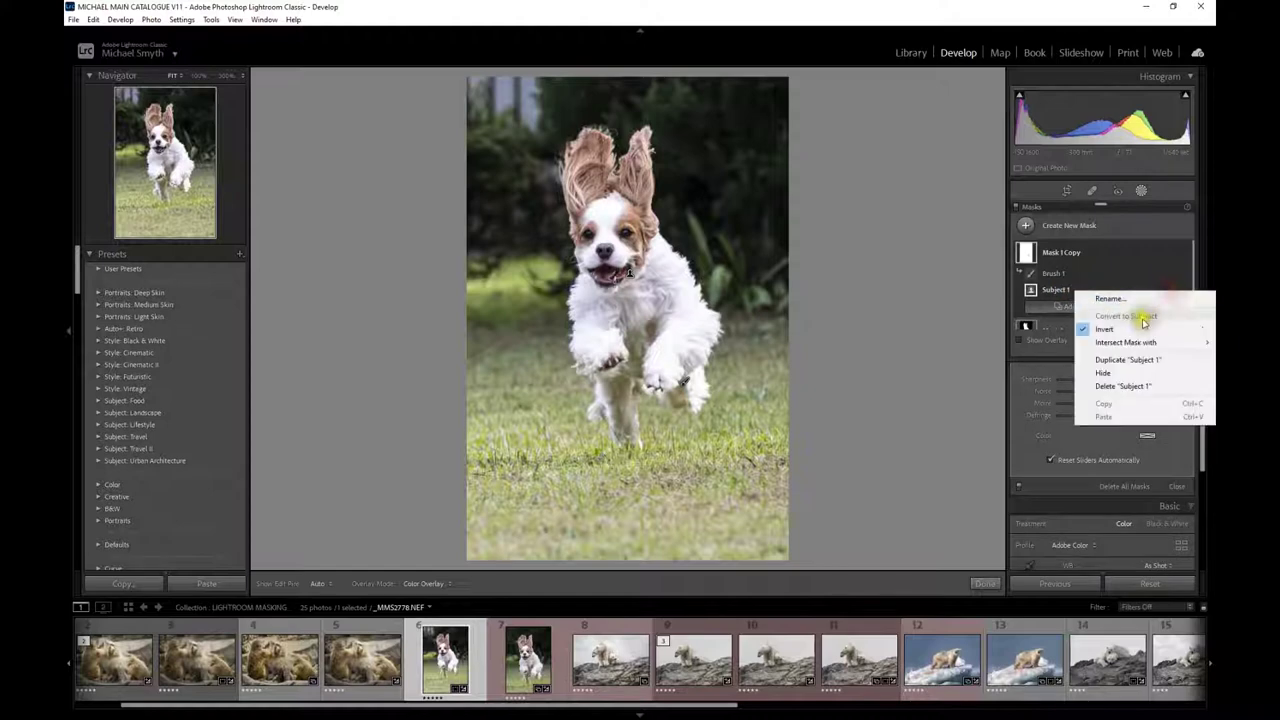
click(1125, 330)
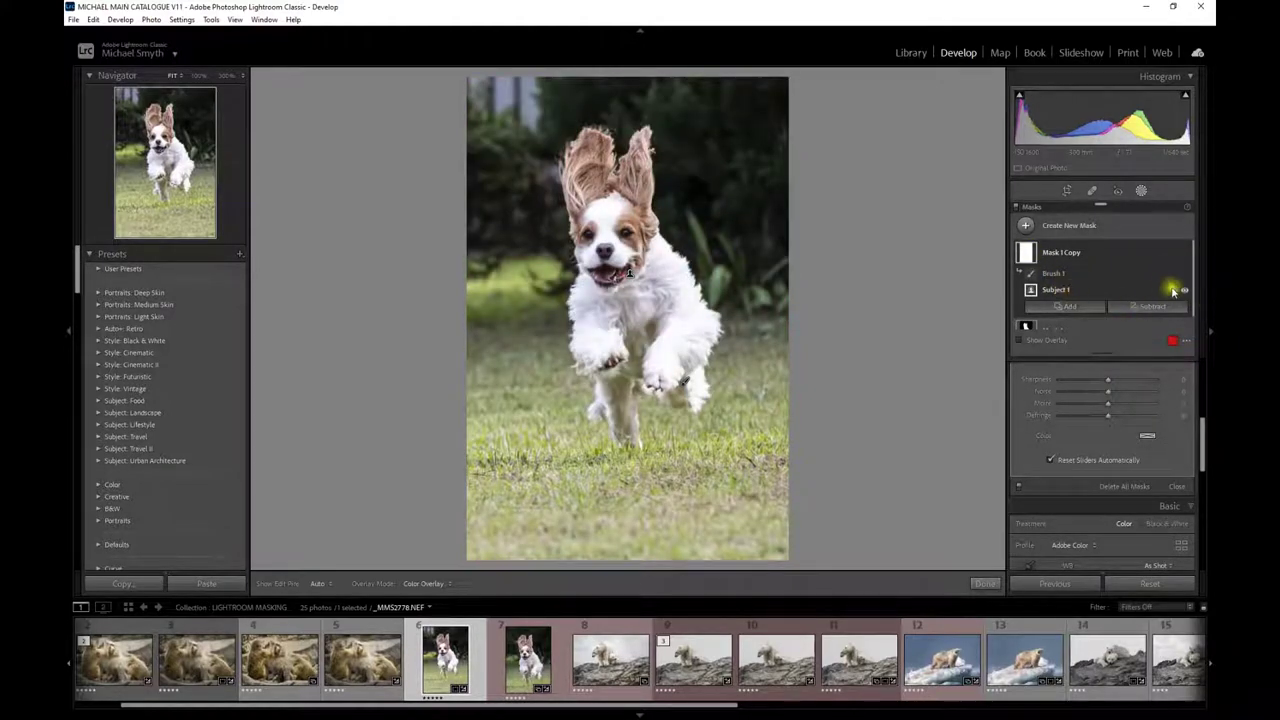
click(1171, 281)
click(1132, 328)
Turn off the inversion of Brush 1 in Mask 1 Copy and delete that brush component.
click(1052, 273)
click(1174, 275)
mouse_move(1128, 323)
click(1030, 318)
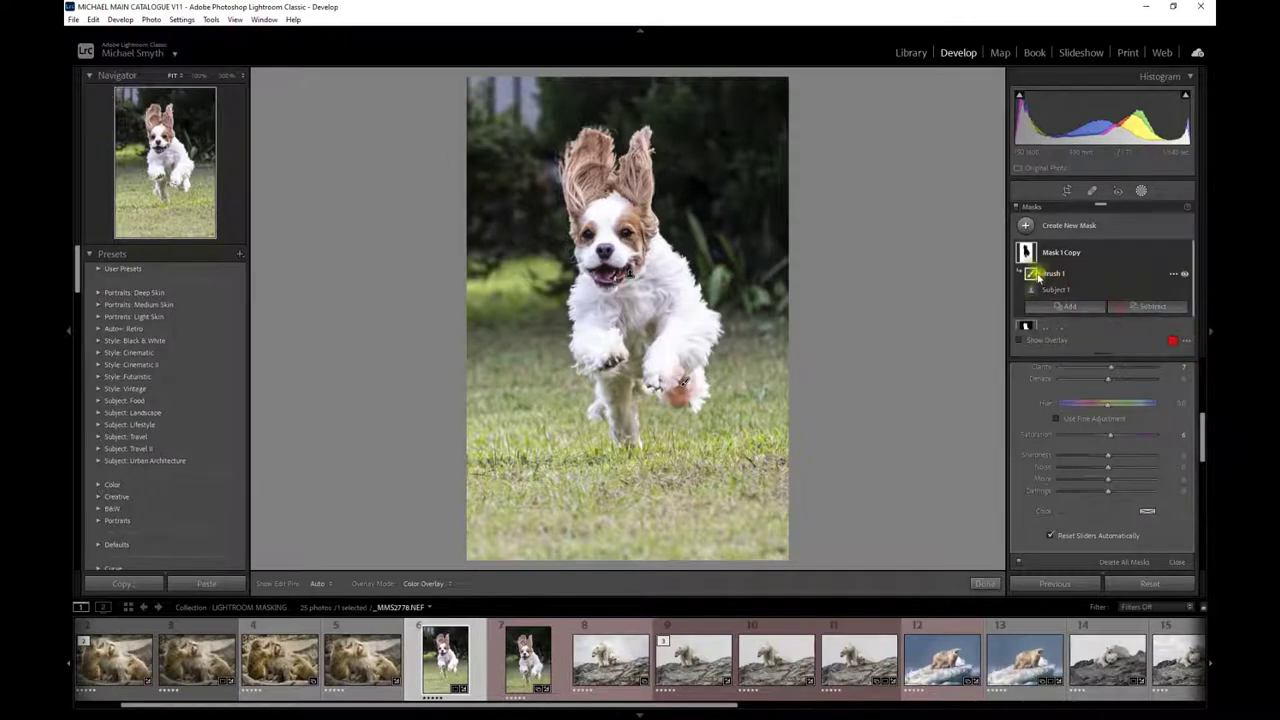
mouse_move(1034, 253)
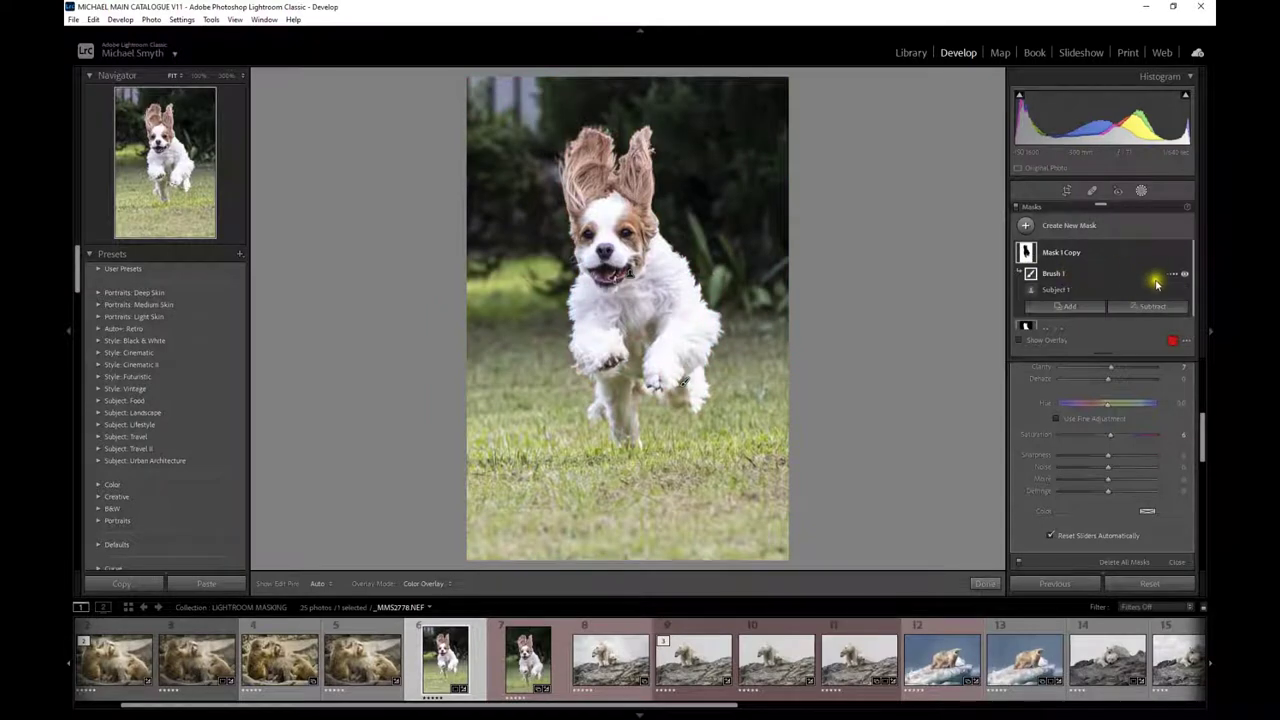
click(1180, 275)
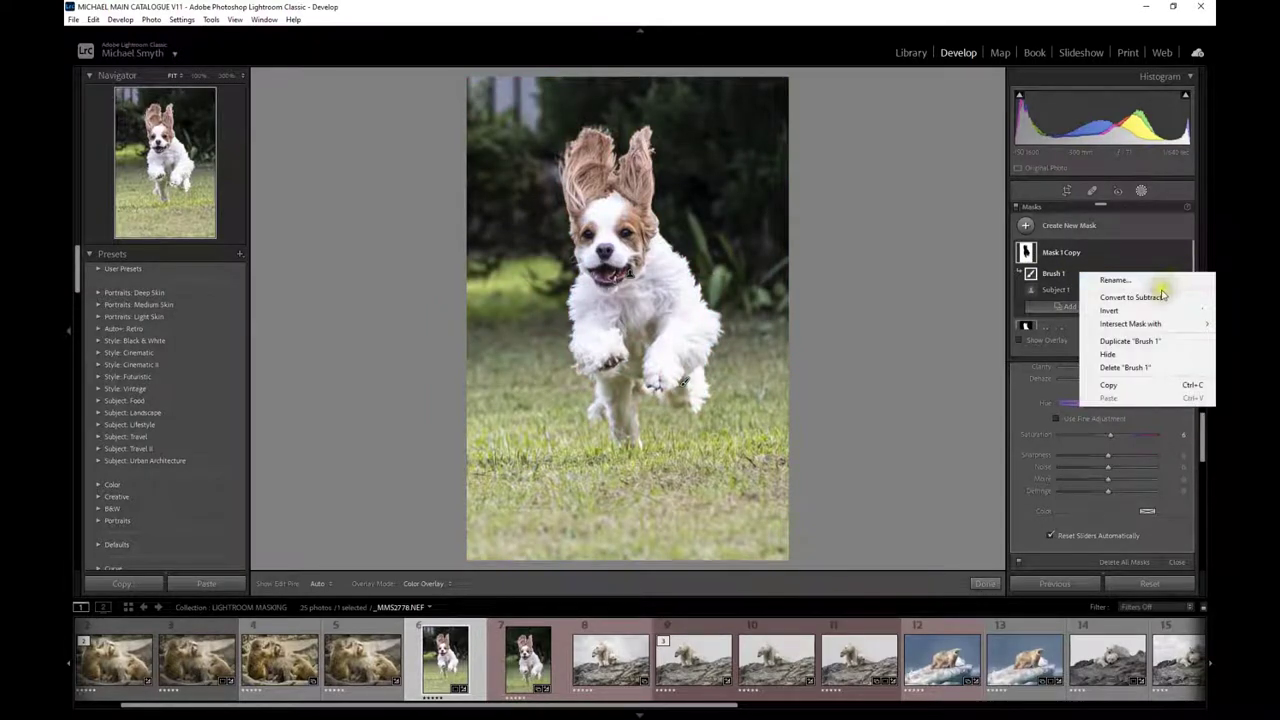
click(1141, 368)
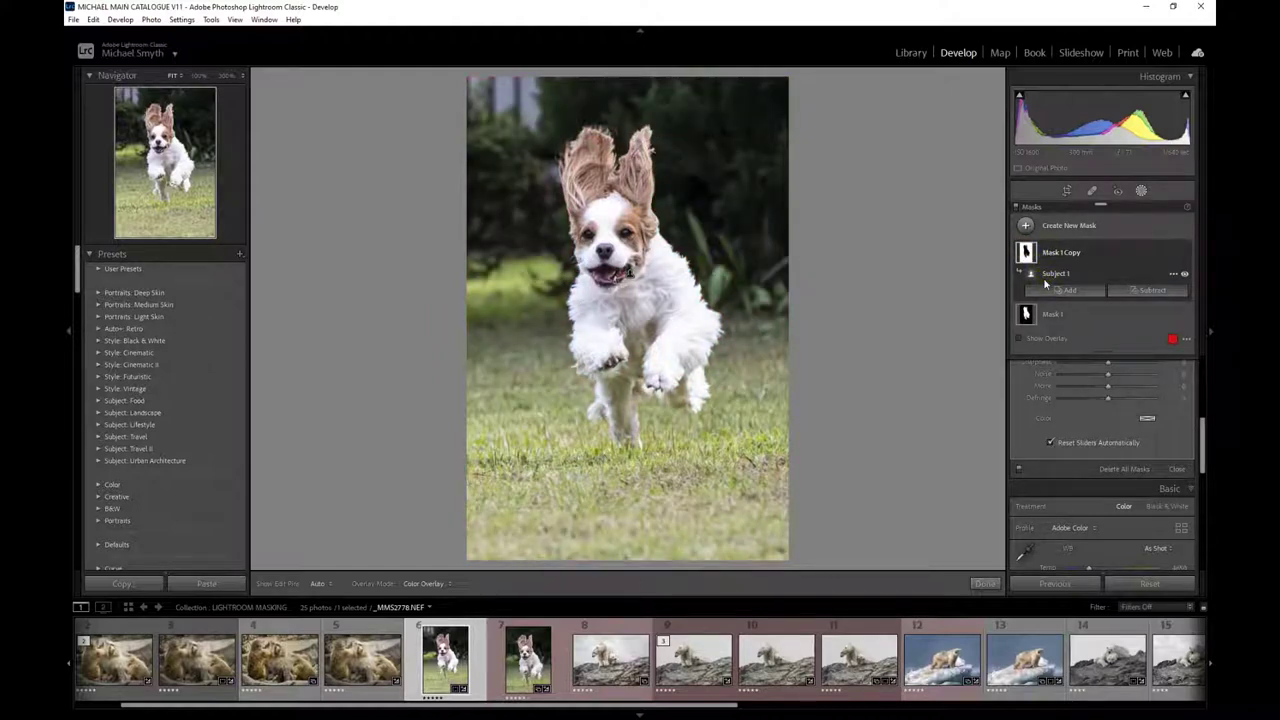
Adjust the inverted background mask, Mask 1 Copy, to Exposure -0.53 and Saturation -50.
scroll(1110, 380, up, 5)
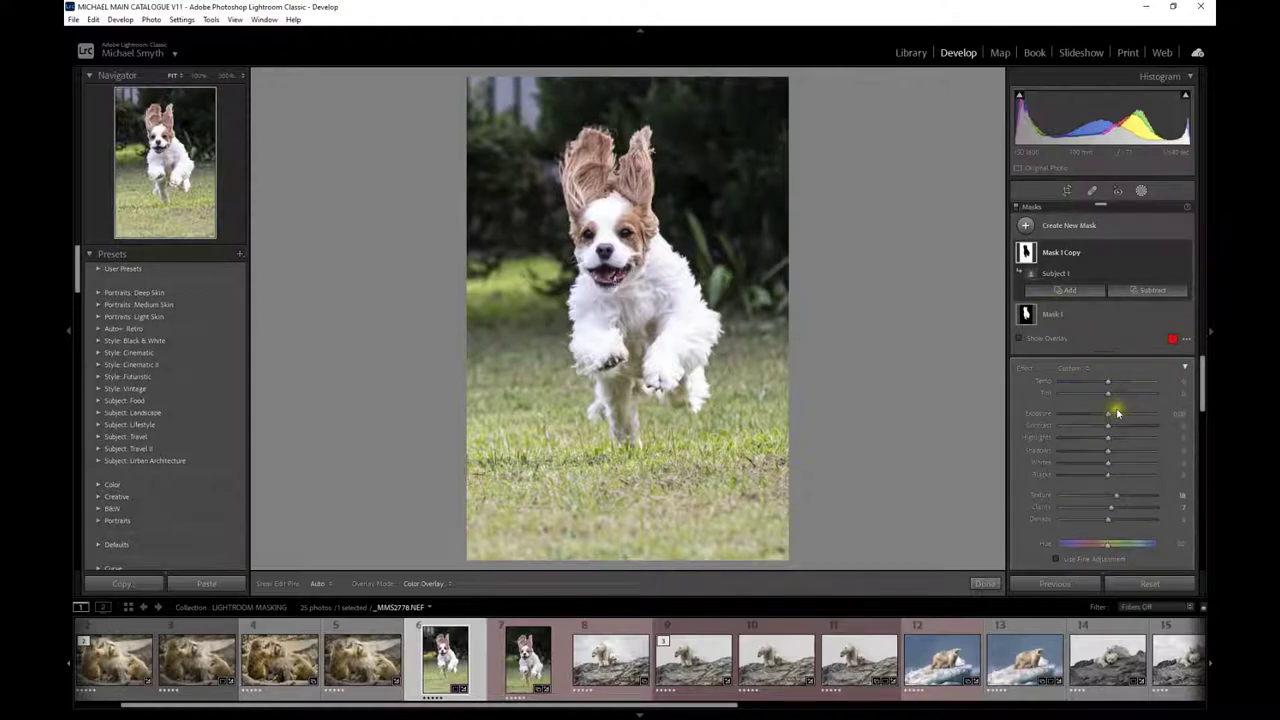
drag(1114, 420, 1103, 420)
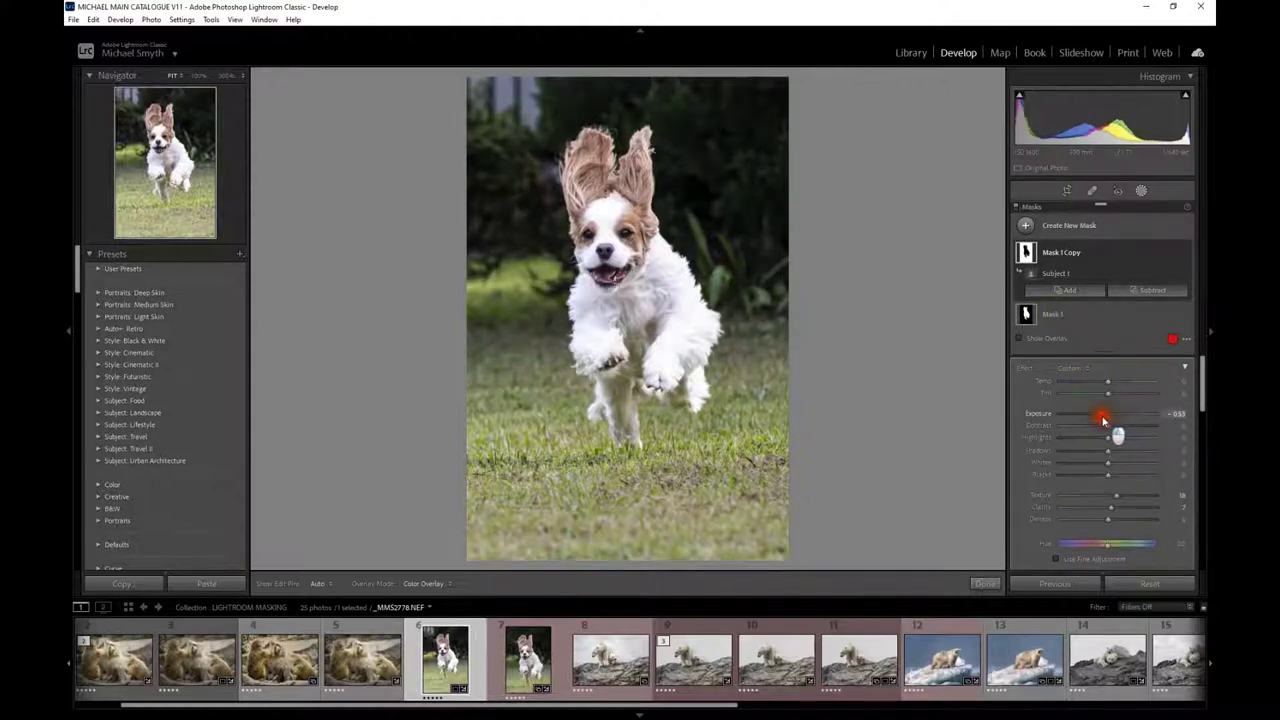
scroll(1112, 540, down, 1)
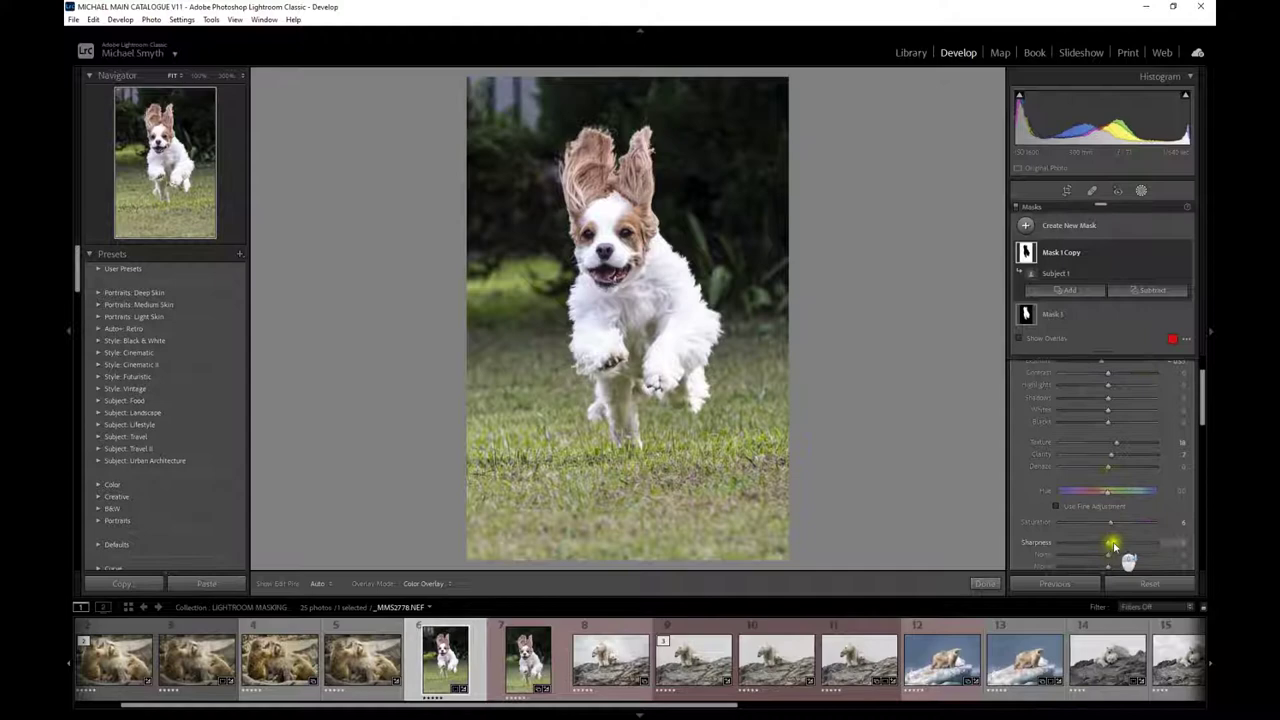
drag(1113, 523, 1086, 525)
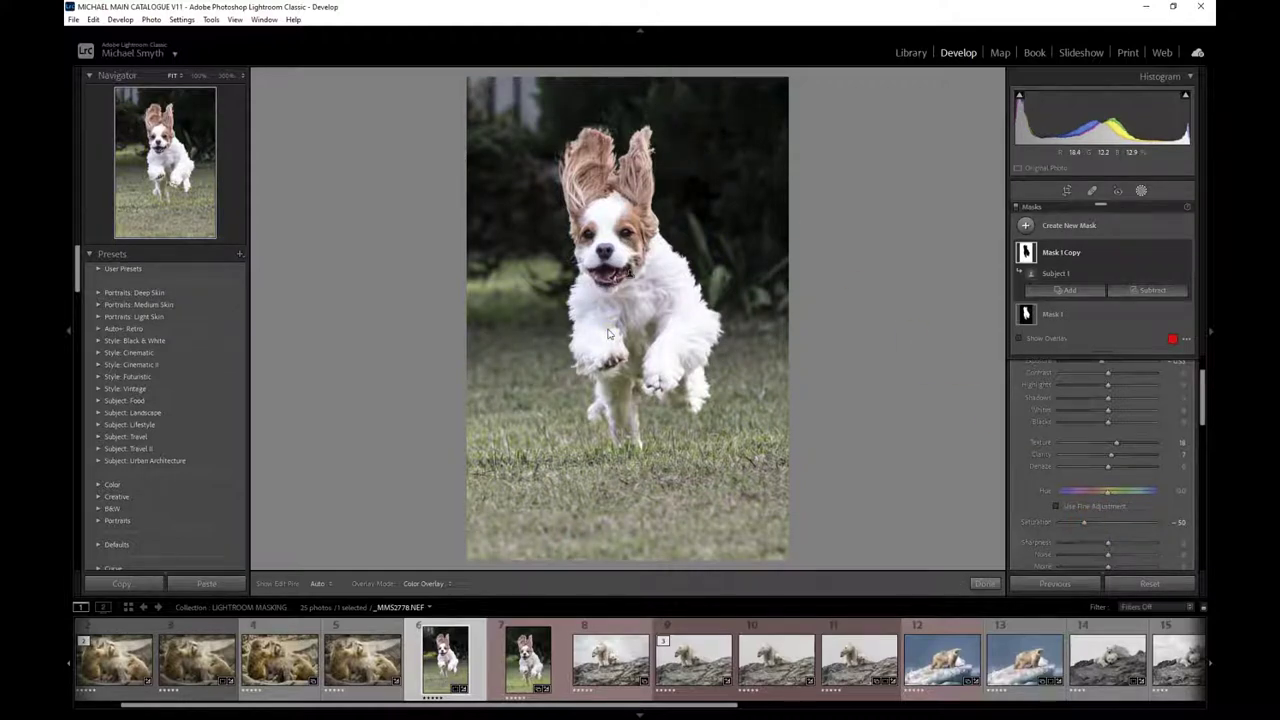
mouse_move(1094, 263)
click(1052, 273)
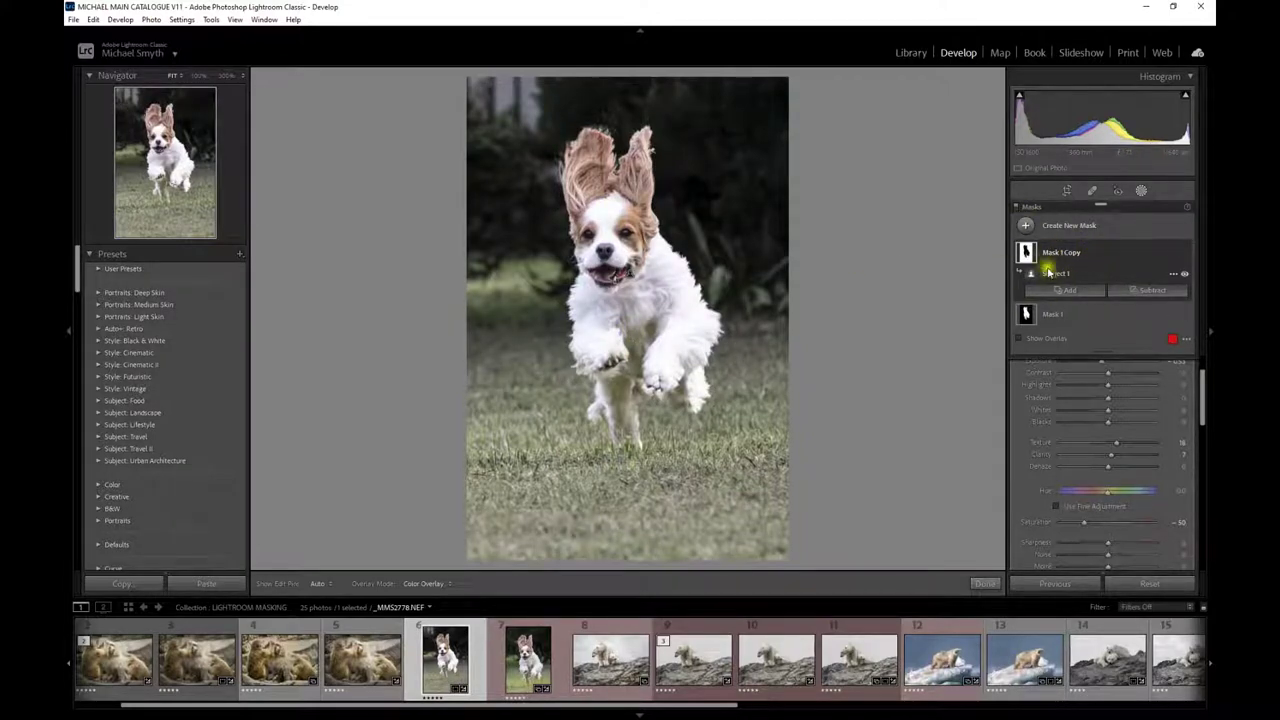
click(1058, 277)
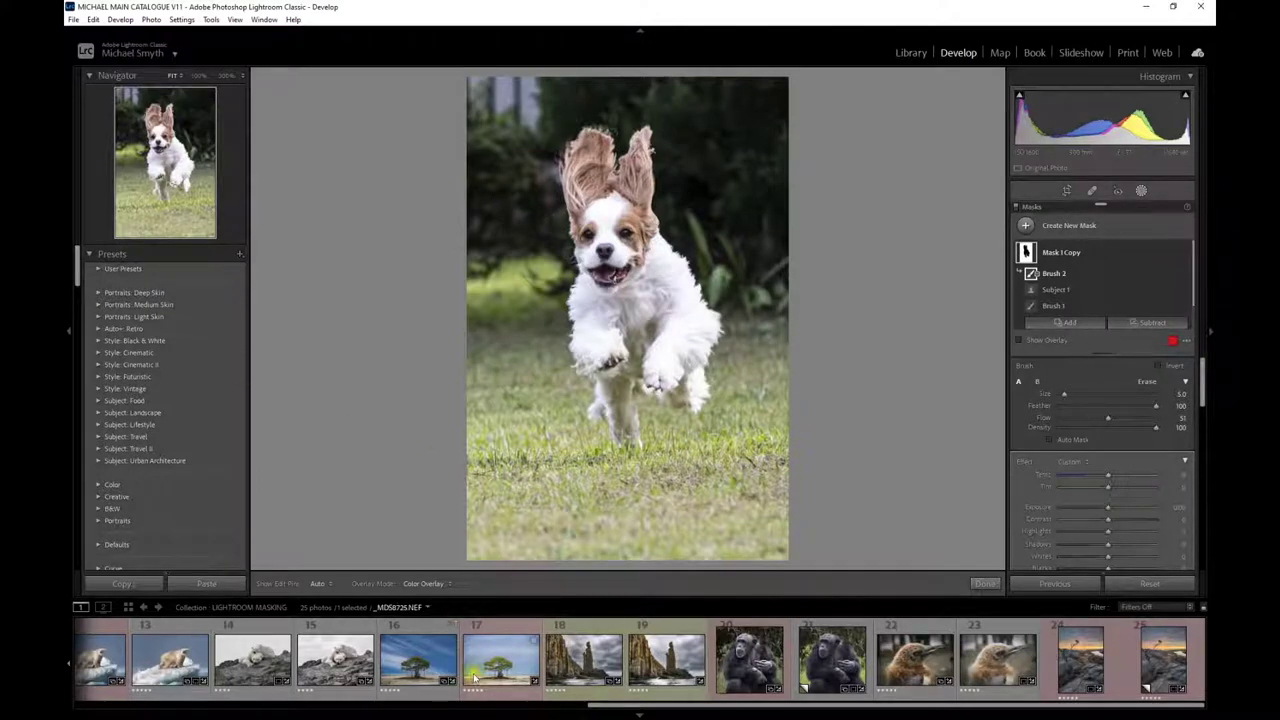
Open photo 14 of the two polar bears on the rock and delete its Mask 2.
click(256, 665)
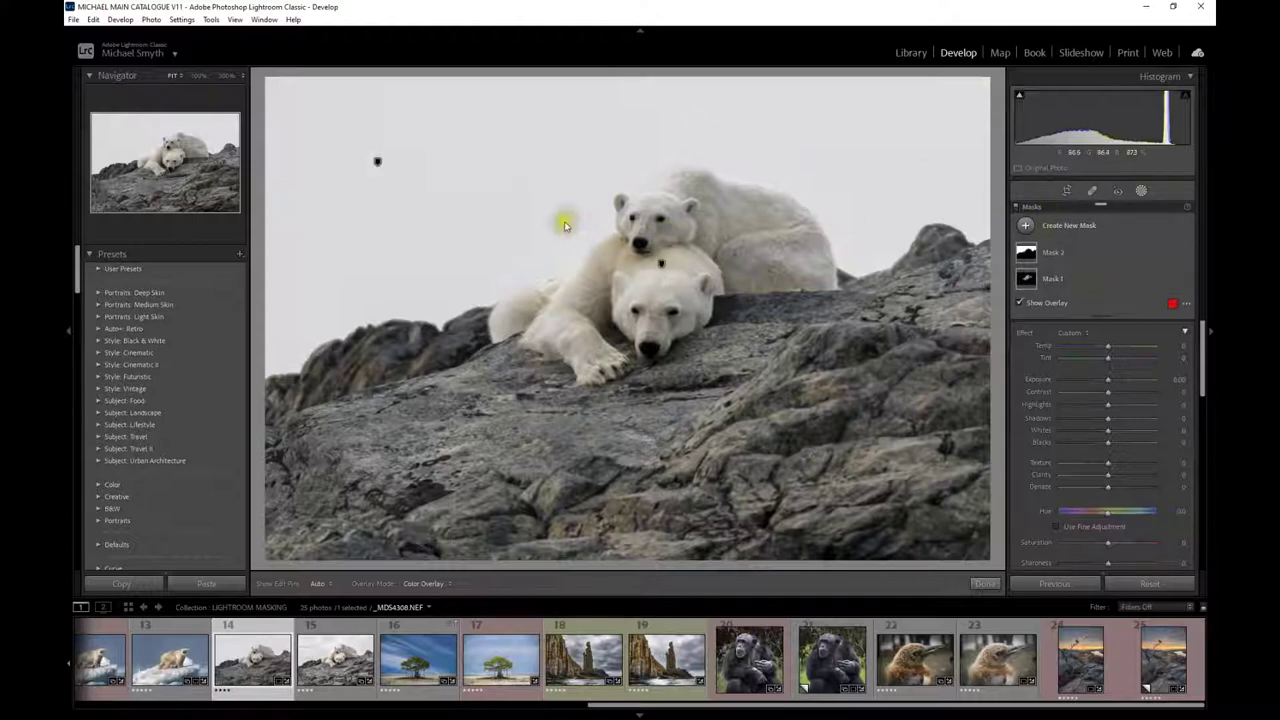
click(1185, 282)
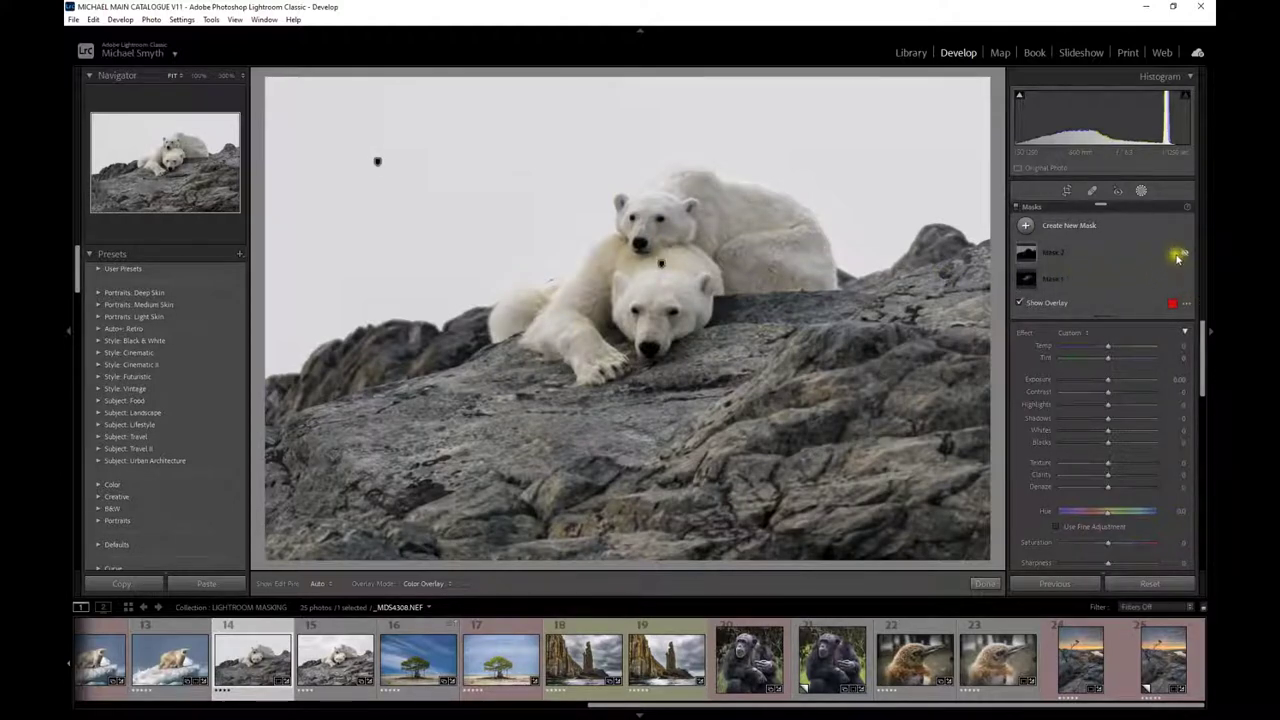
click(1174, 258)
click(1146, 323)
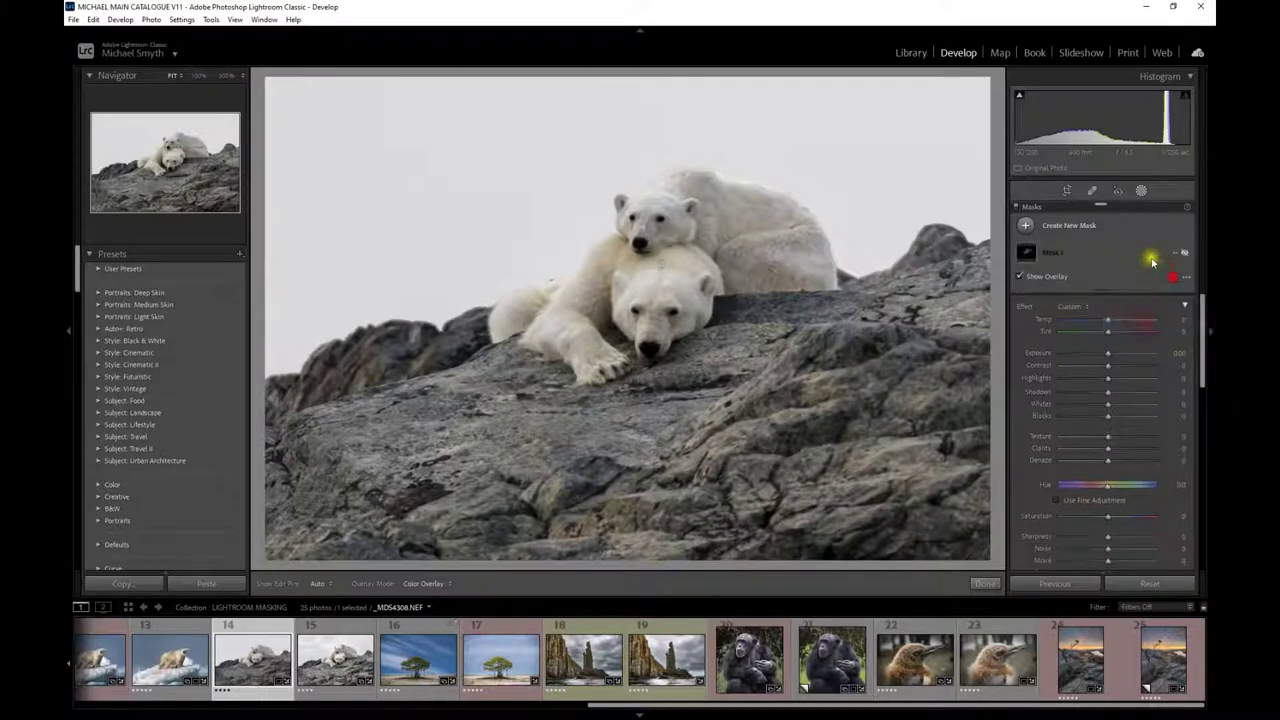
Turn the visibility of Mask 1 back on and rename the mask to Bears.
double_click(1168, 252)
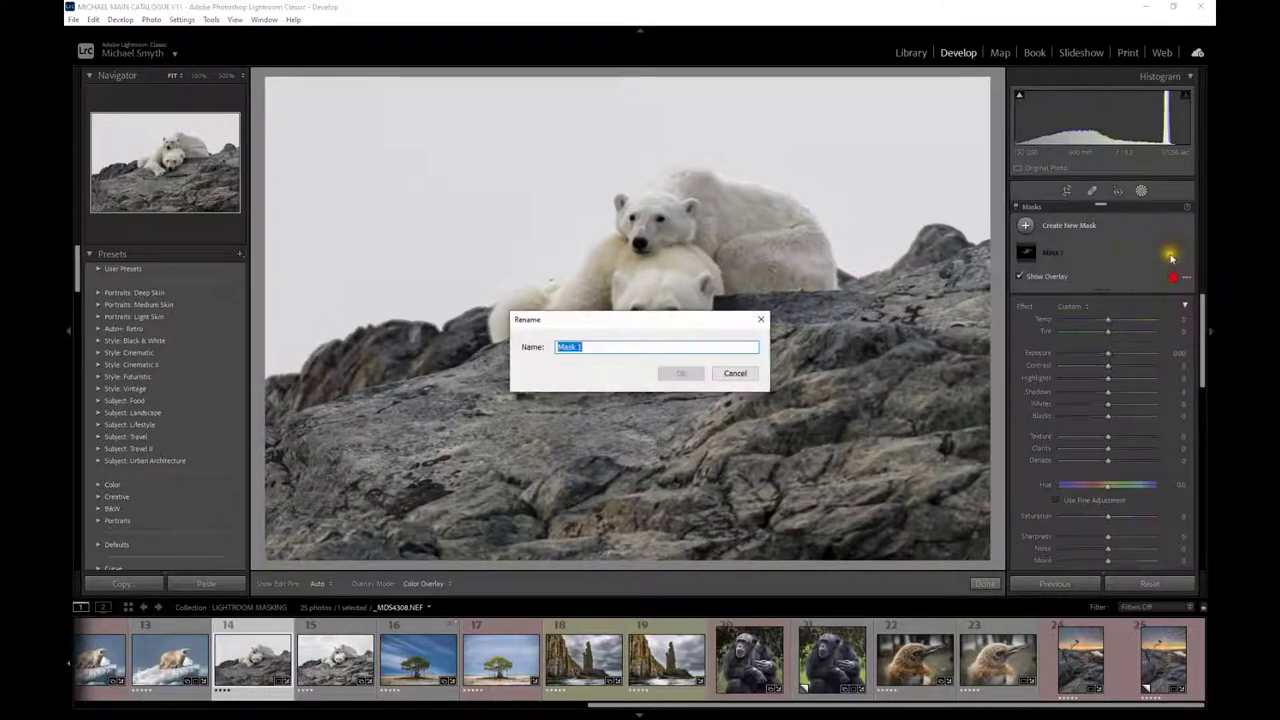
click(736, 376)
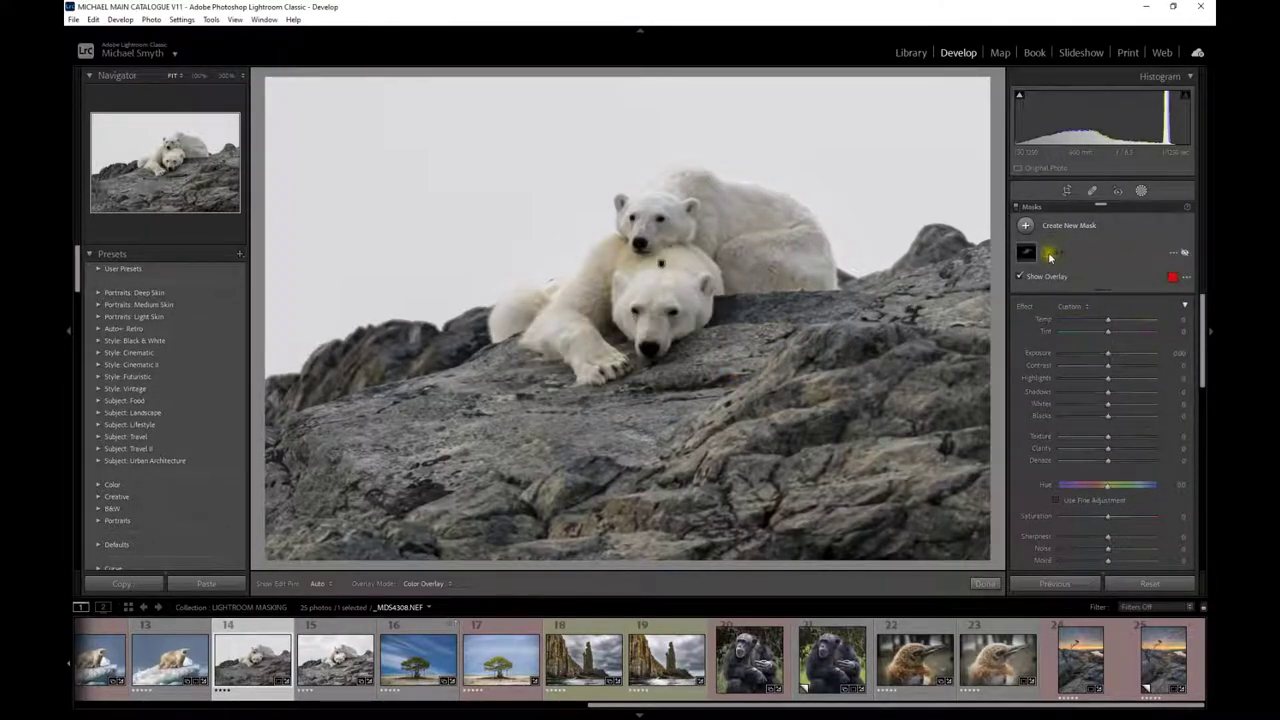
click(1050, 257)
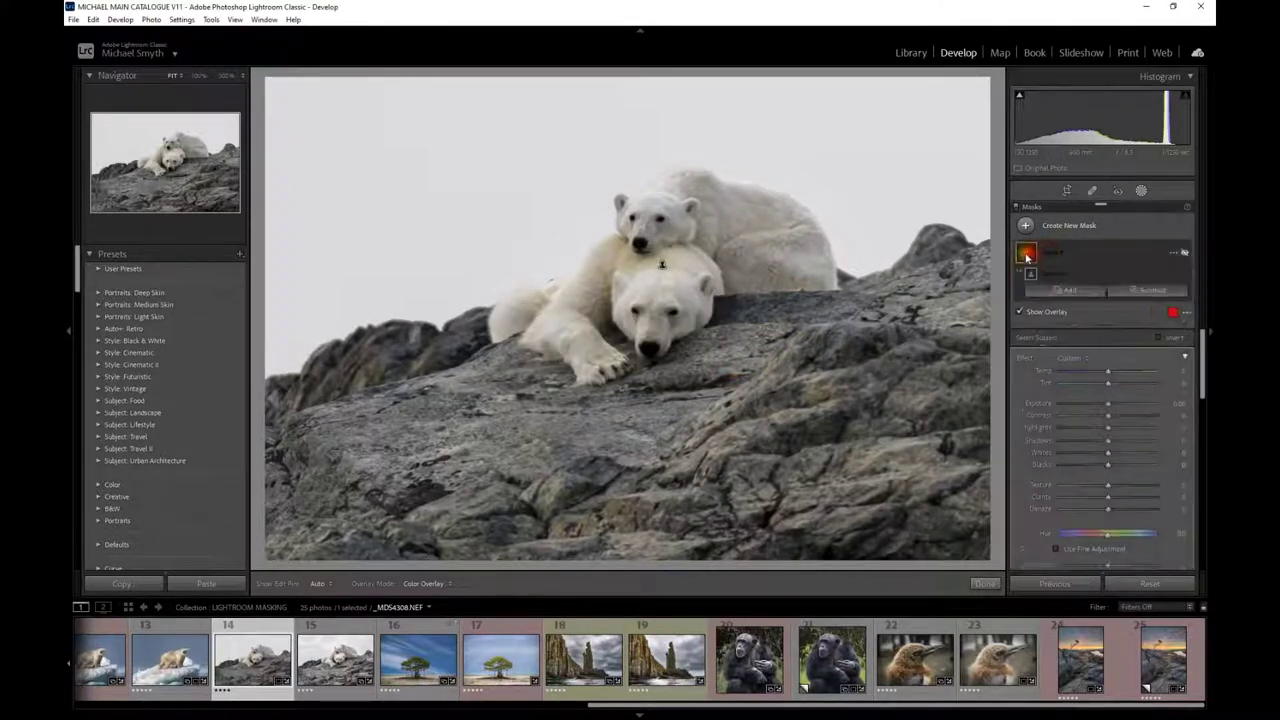
click(1180, 253)
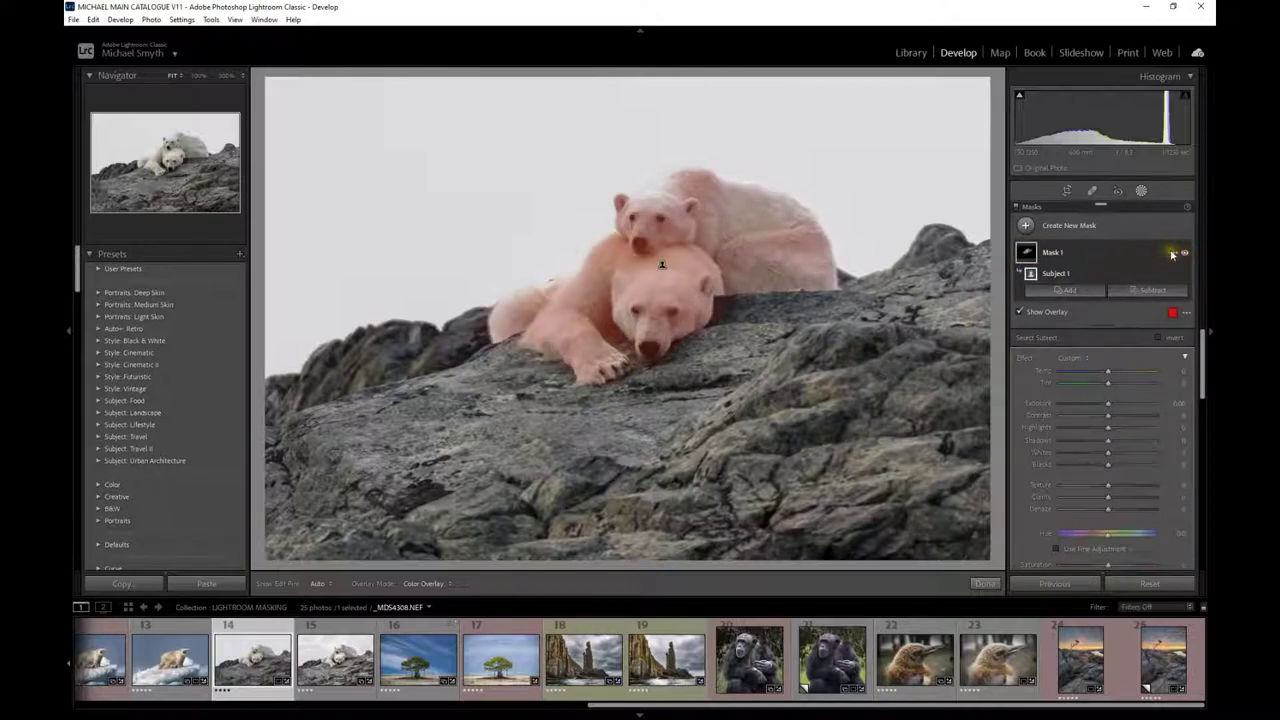
click(1173, 254)
click(1140, 257)
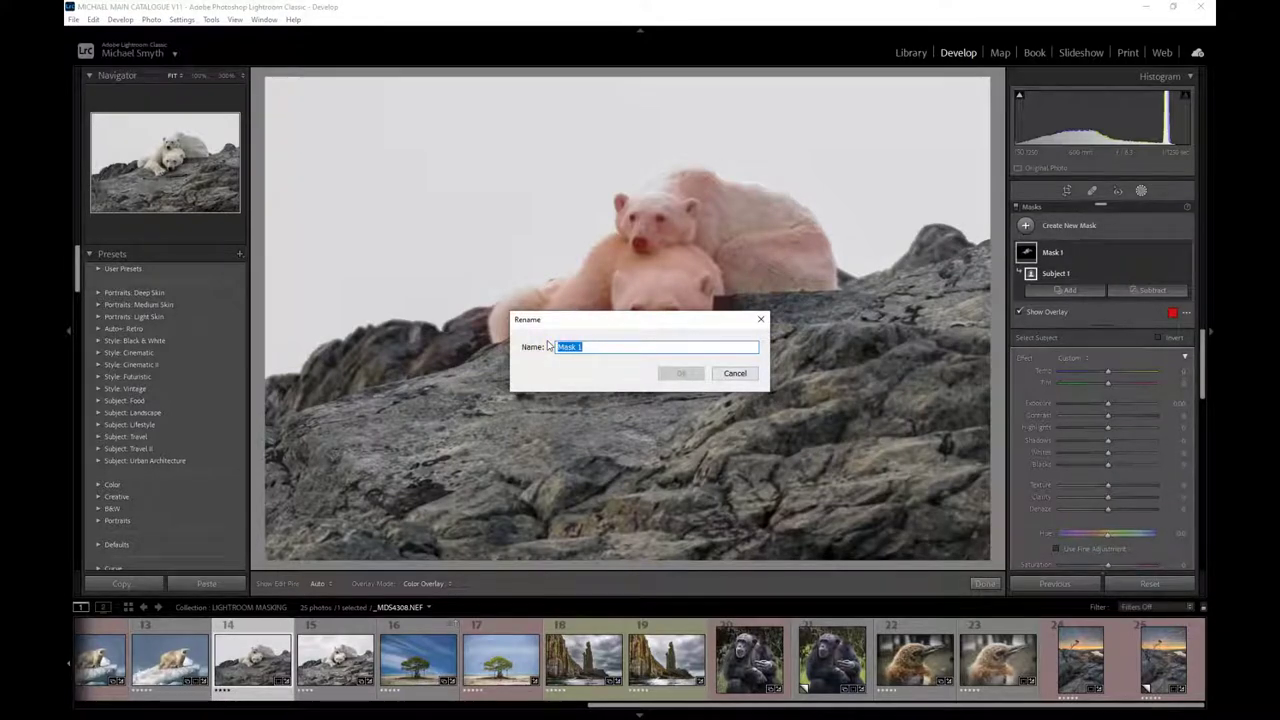
text(Bear)
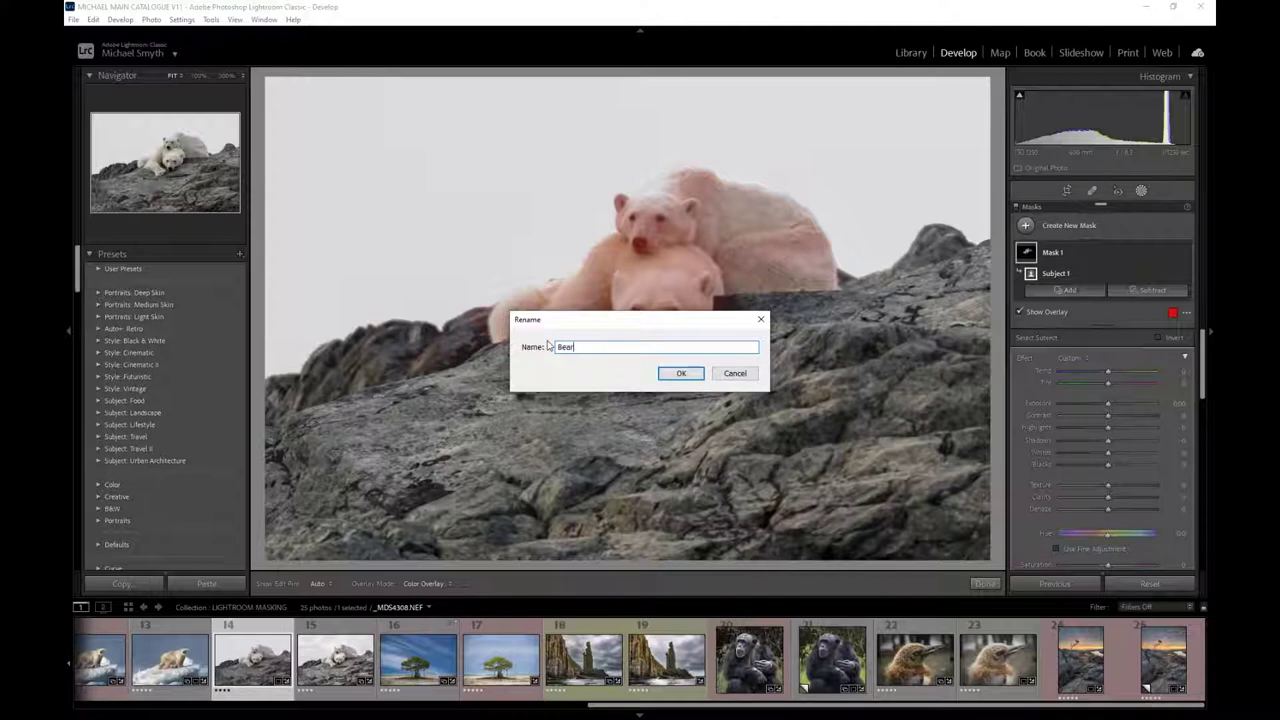
key(Return)
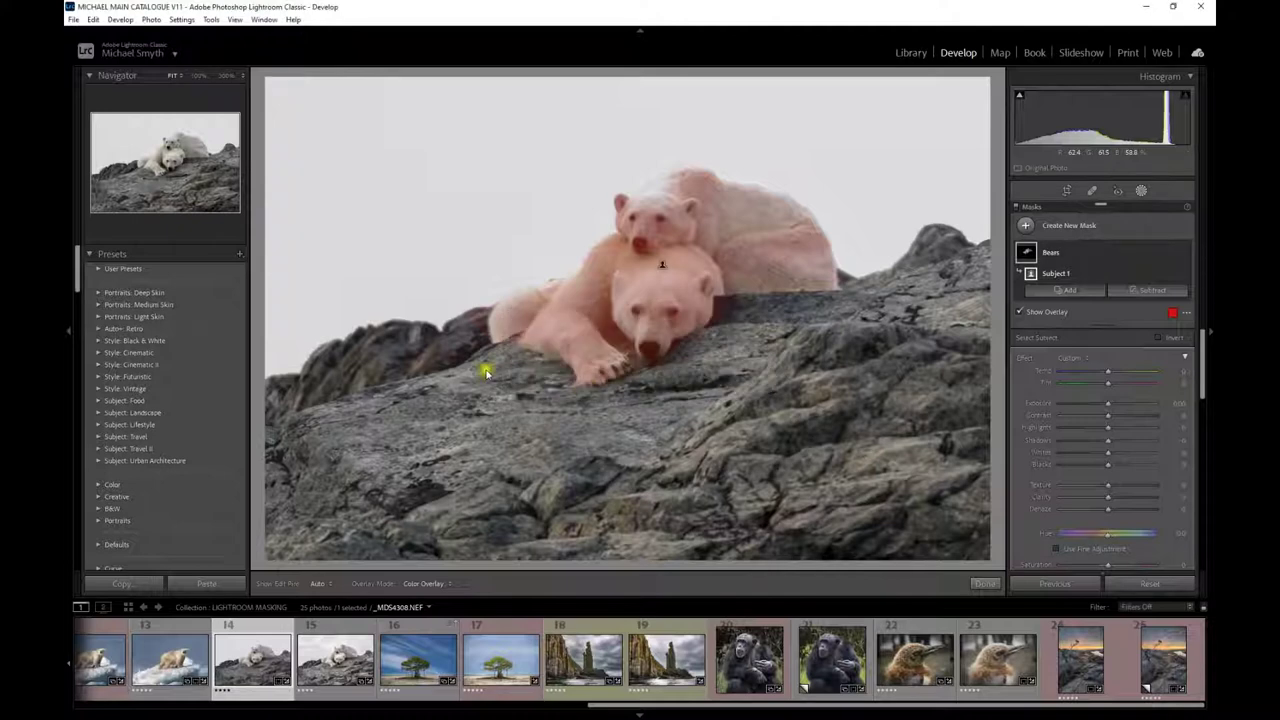
Delete the Bears mask and create a new mask on the polar bear photo with Select Sky.
click(1173, 252)
click(1166, 322)
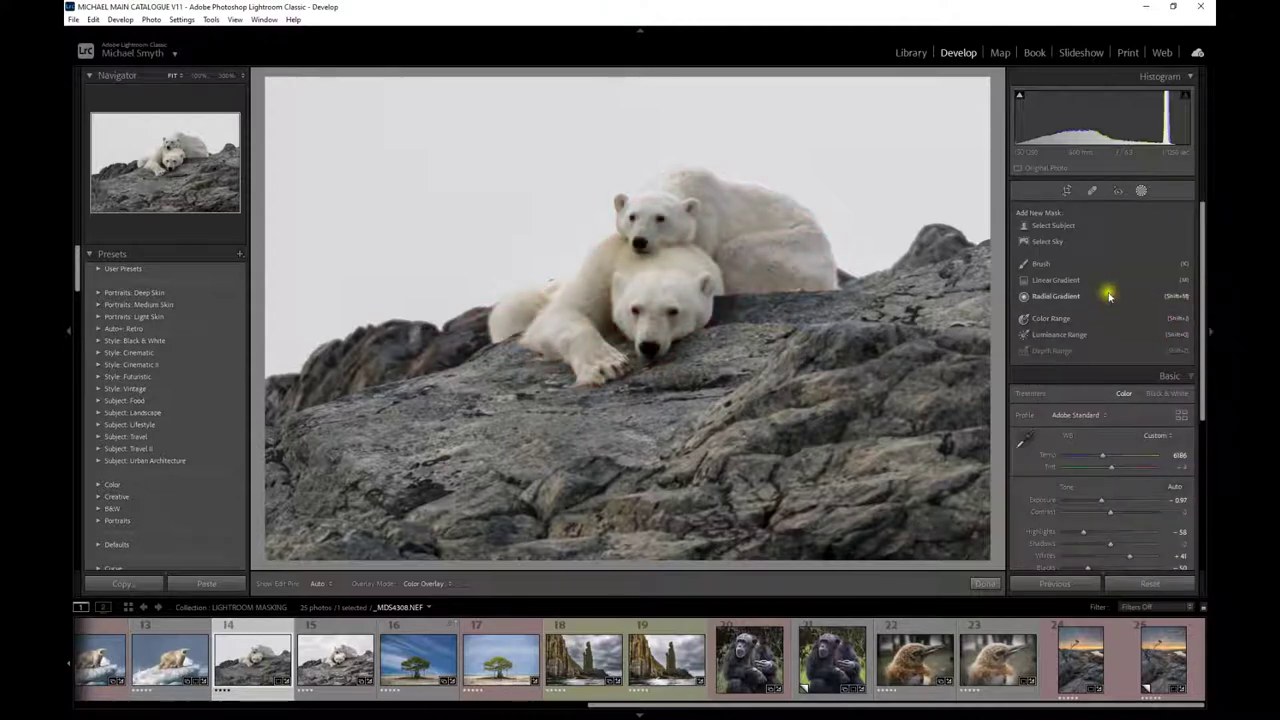
click(1137, 192)
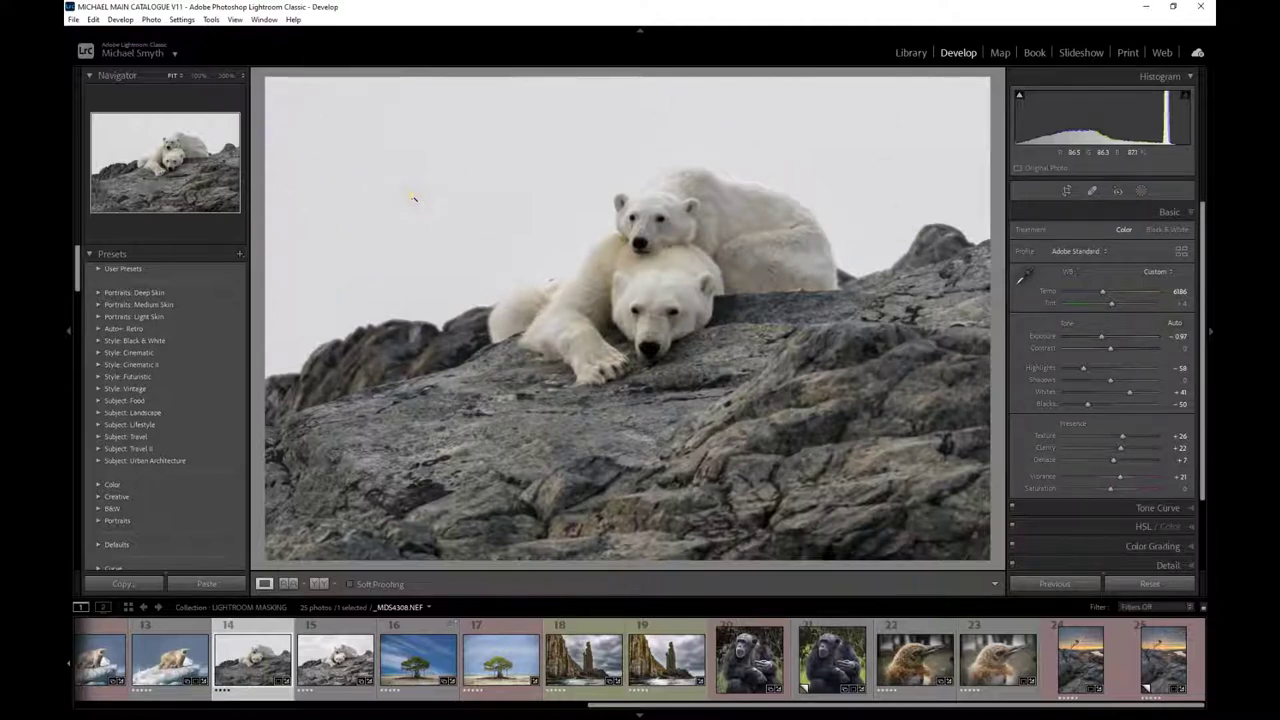
click(1141, 191)
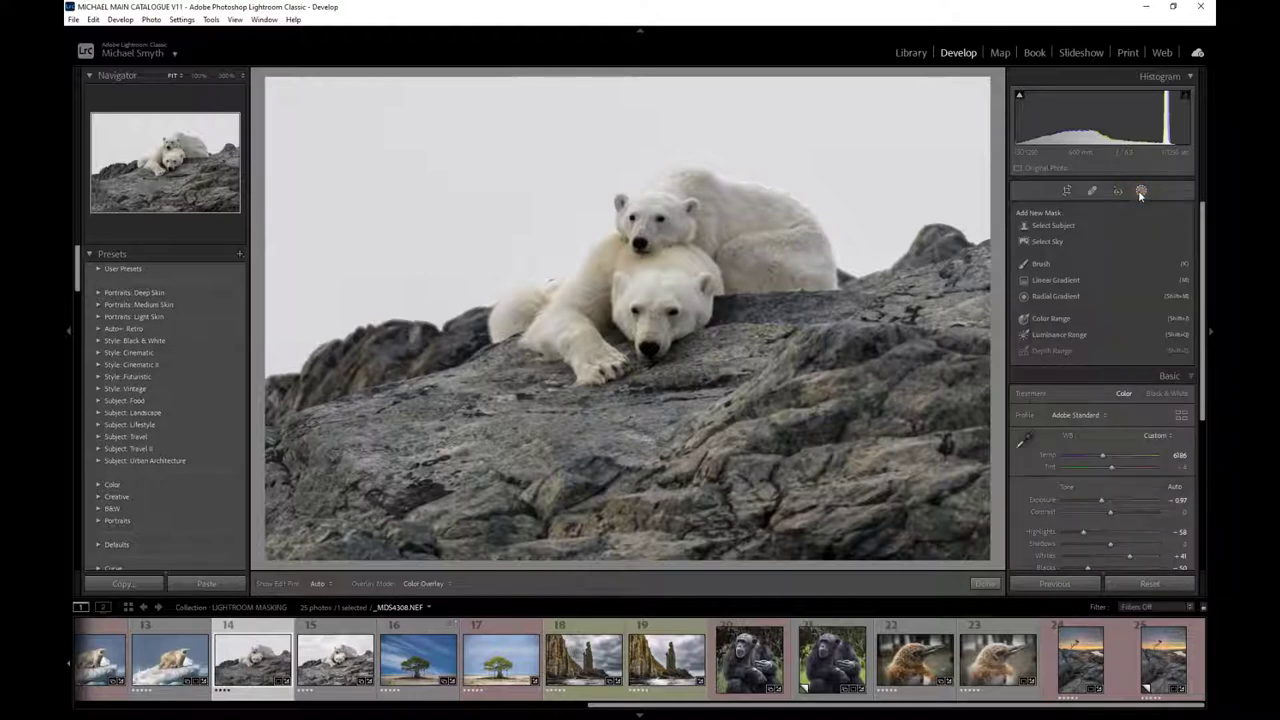
click(1047, 242)
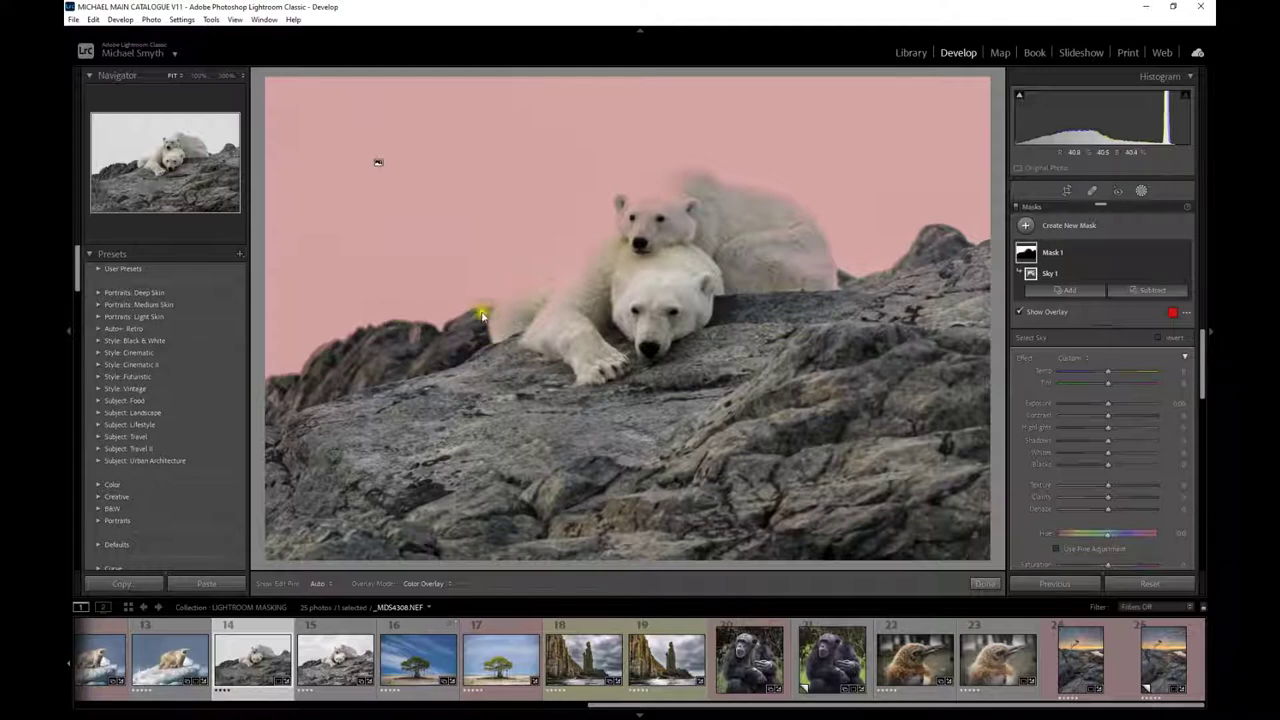
Try subtracting a Select Subject selection from the sky mask, preview it, and delete the Subject 1 component.
click(1160, 291)
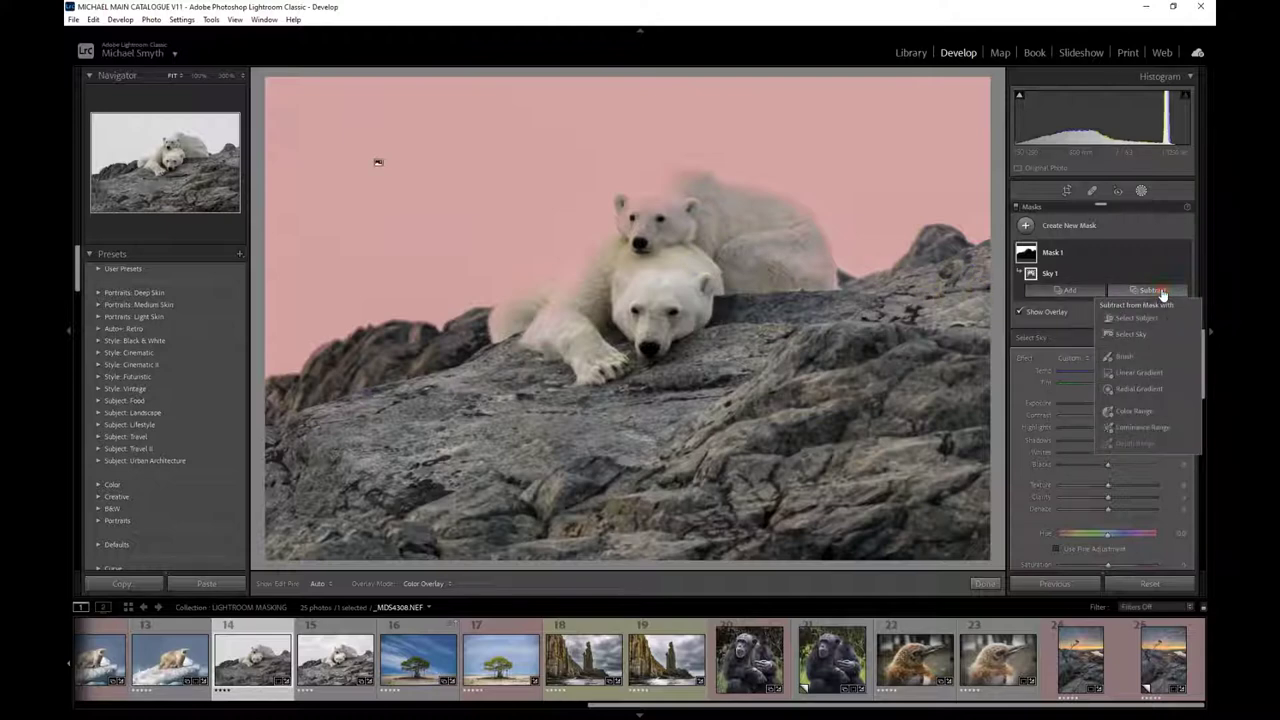
click(1126, 319)
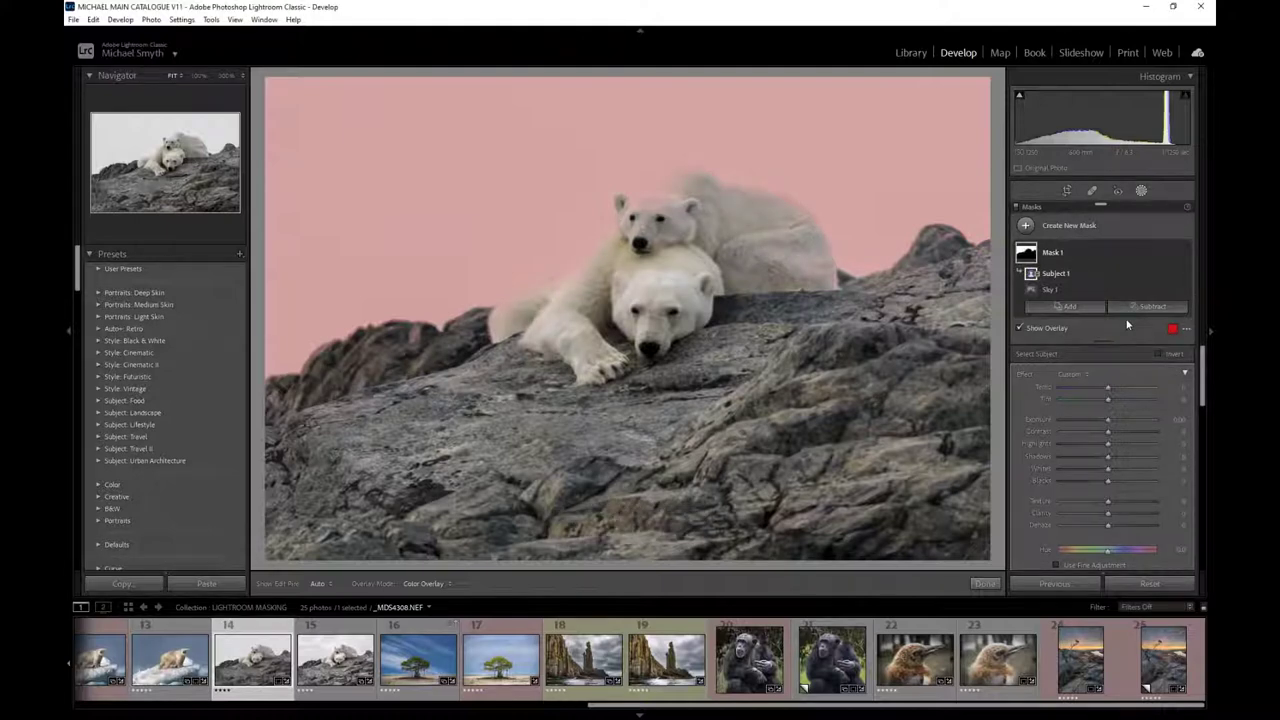
mouse_move(1030, 276)
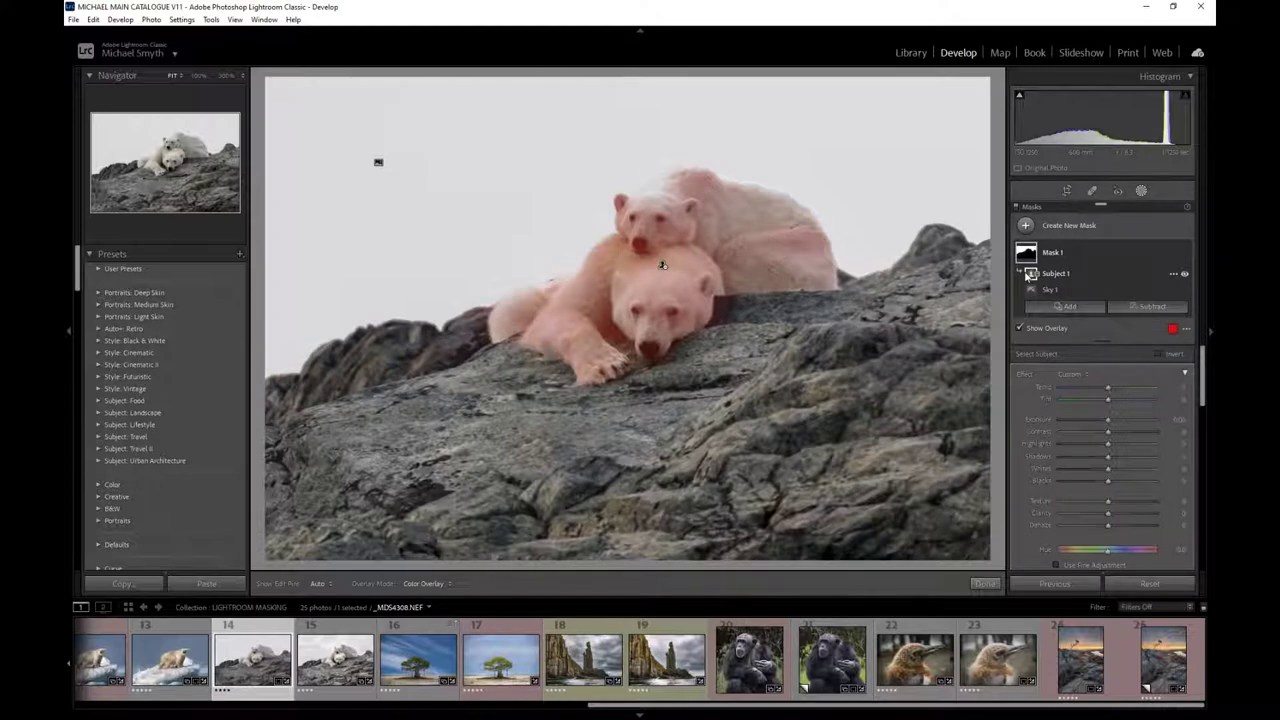
click(1027, 254)
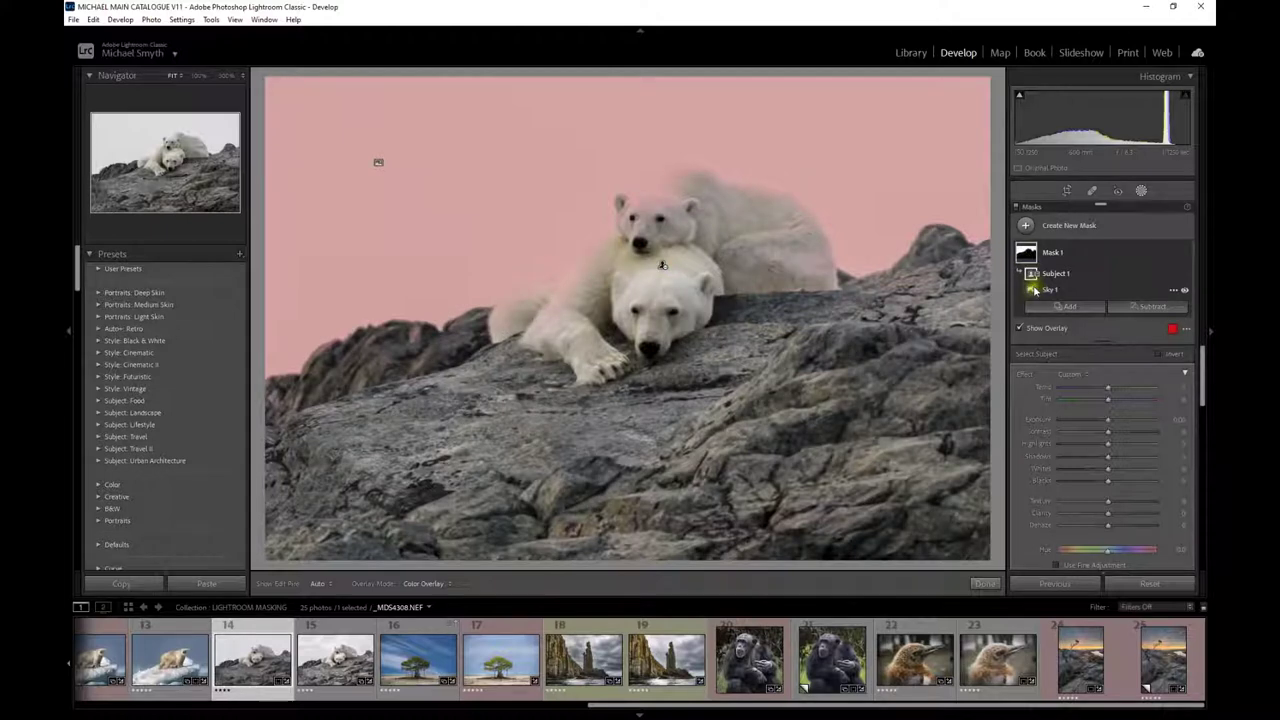
click(1175, 275)
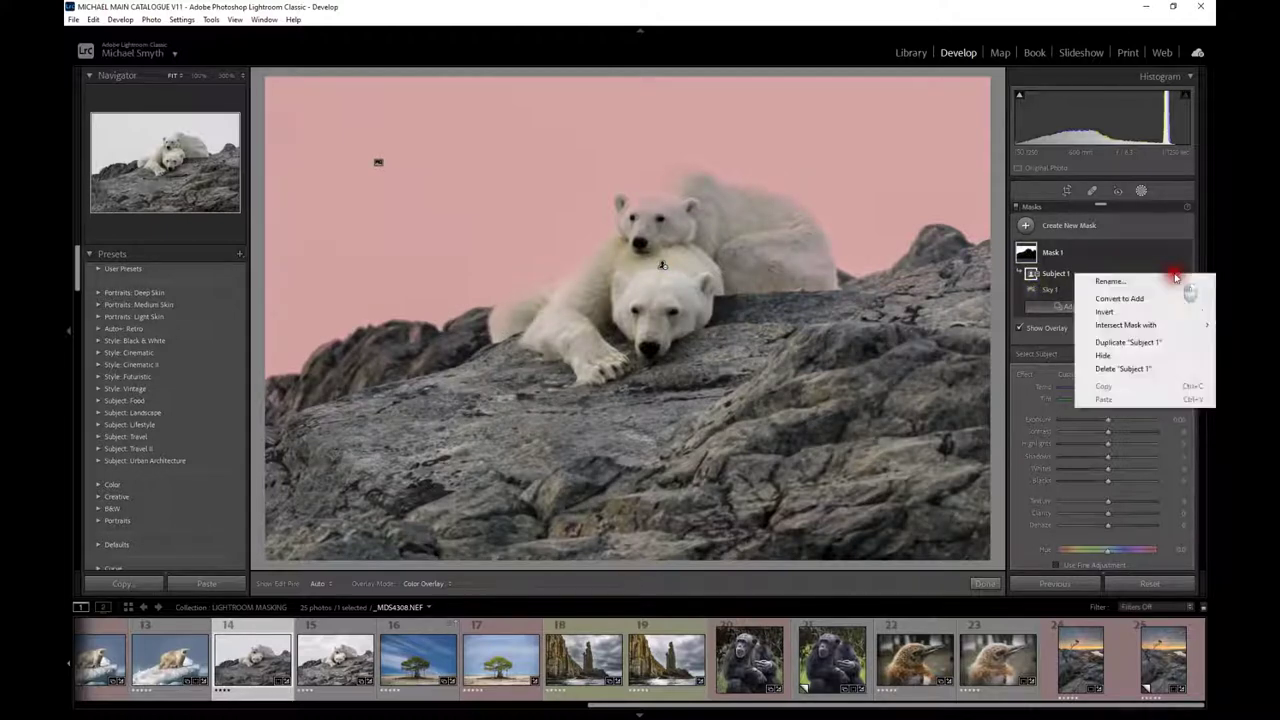
click(1133, 369)
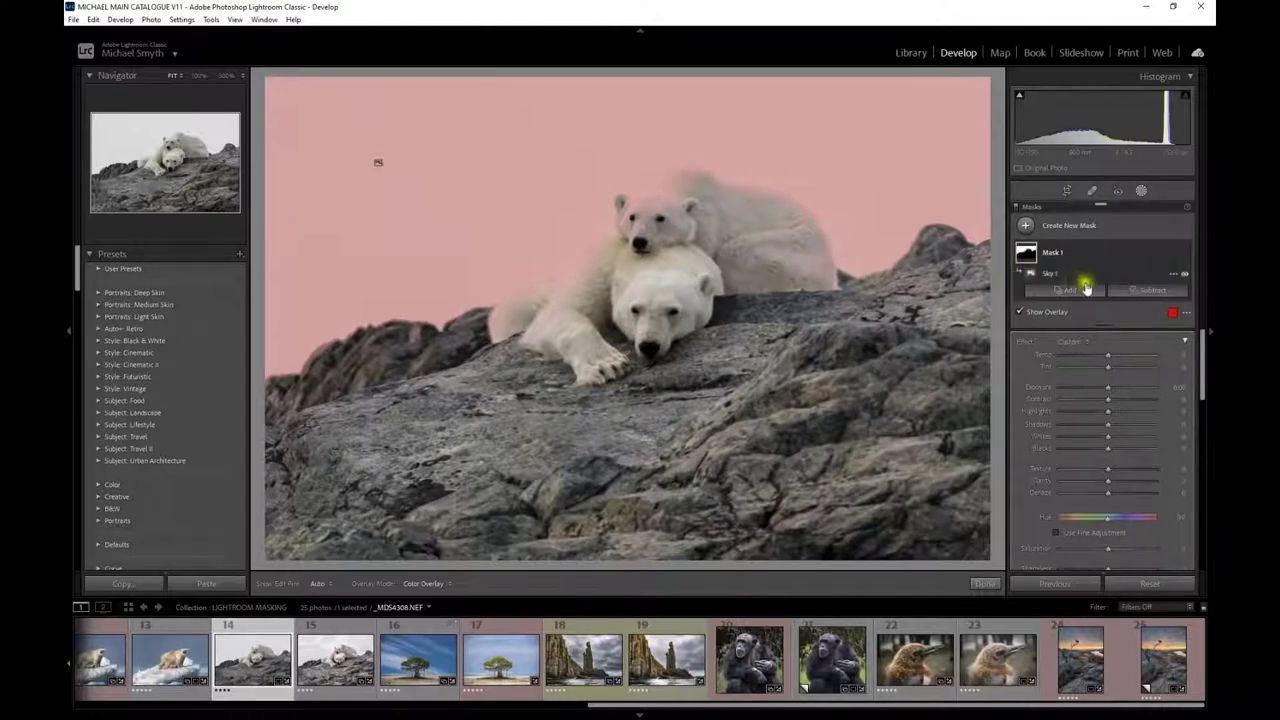
Subtract from the sky mask with a brush, painting over the upper bear's back and head at sizes 5 and 13.
click(1146, 291)
click(1125, 356)
mouse_move(829, 280)
mouse_down()
mouse_move(794, 257)
mouse_move(818, 259)
mouse_move(826, 277)
mouse_move(802, 207)
mouse_move(693, 185)
mouse_move(803, 209)
mouse_move(814, 271)
mouse_move(811, 257)
mouse_move(834, 289)
mouse_move(826, 271)
mouse_up()
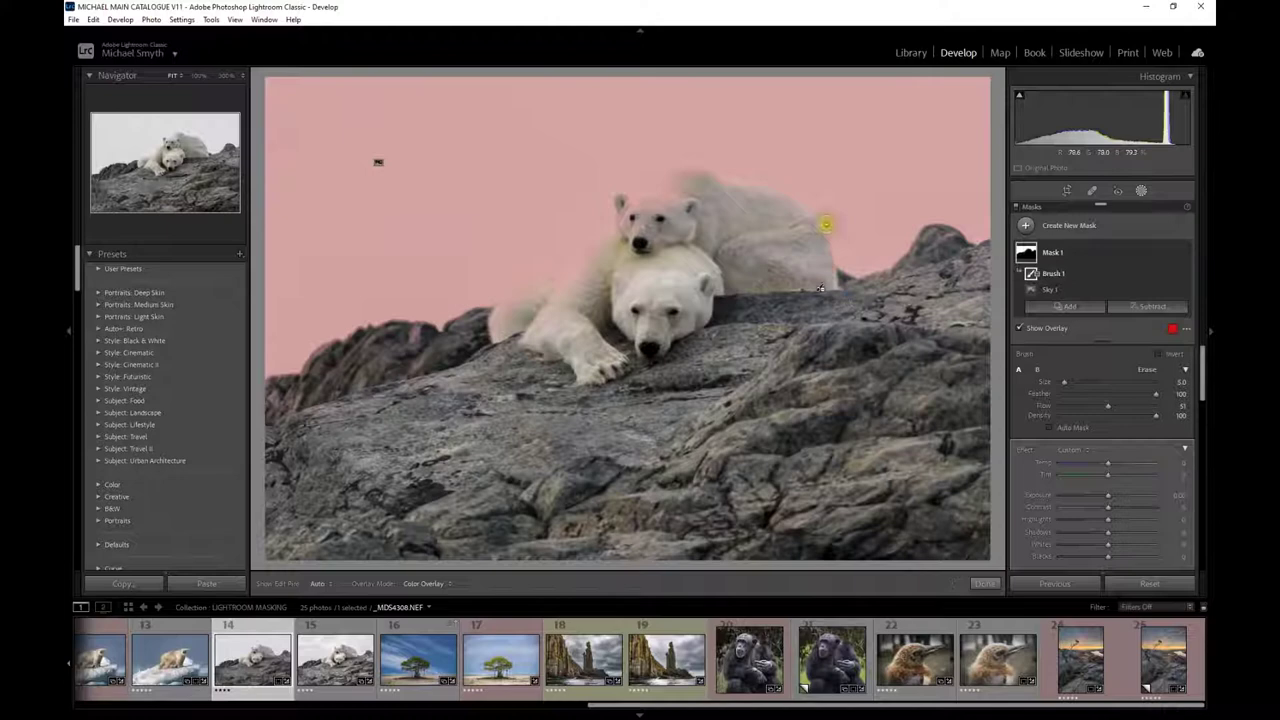
key(z)
key(h)
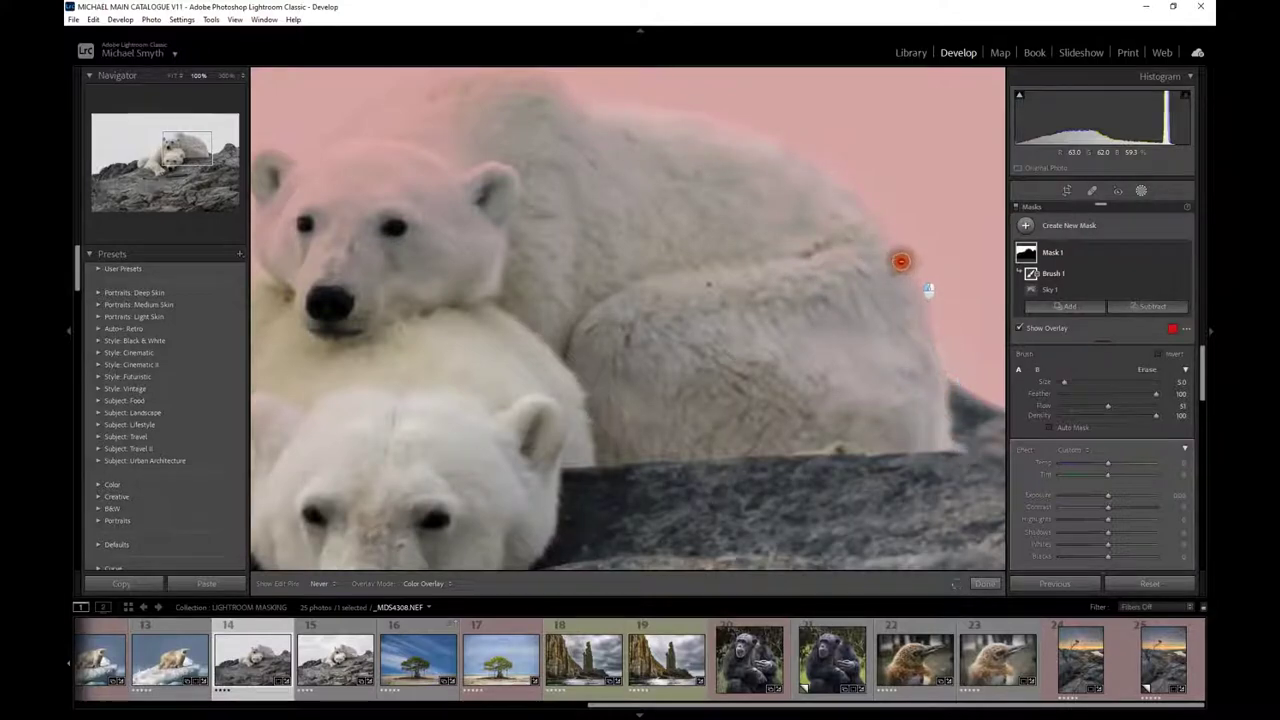
key(h)
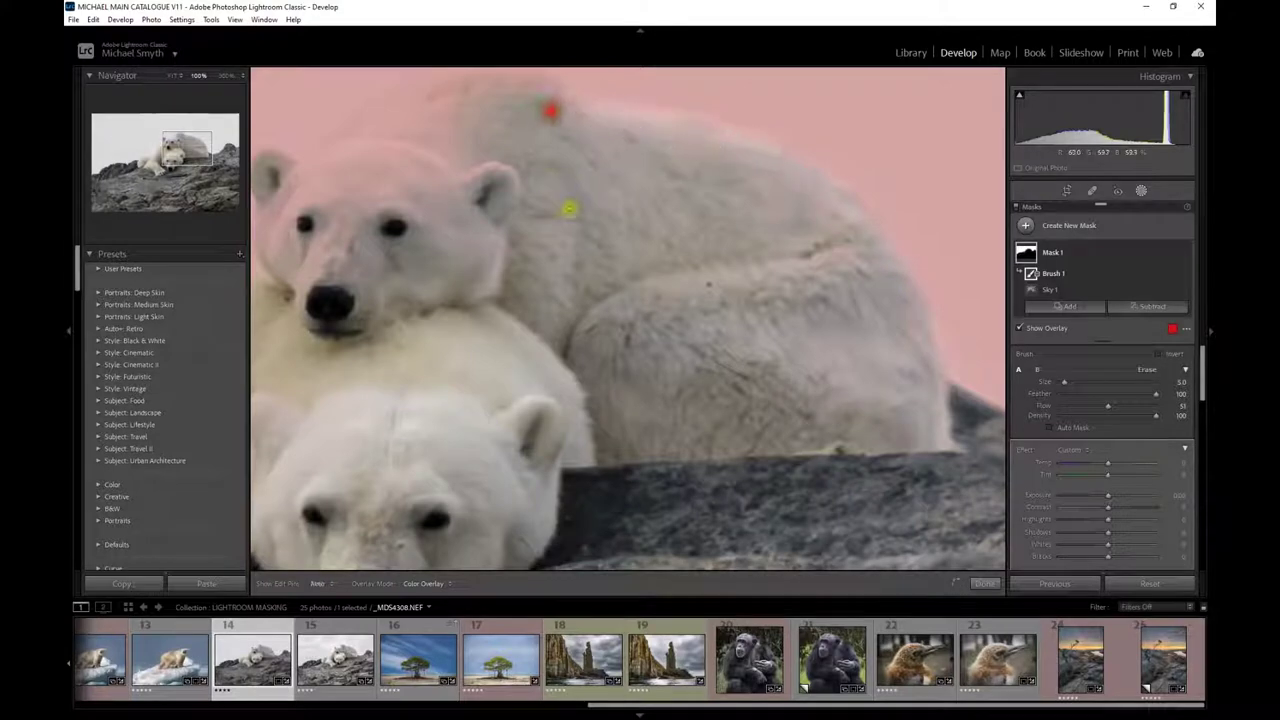
drag(676, 215, 770, 452)
mouse_move(856, 415)
mouse_down()
mouse_move(808, 366)
mouse_move(698, 356)
mouse_move(668, 339)
mouse_move(831, 366)
mouse_move(963, 481)
mouse_move(871, 387)
mouse_move(607, 309)
mouse_move(491, 339)
mouse_move(423, 387)
mouse_move(501, 321)
mouse_move(582, 295)
mouse_move(667, 342)
mouse_move(598, 314)
mouse_move(537, 320)
mouse_move(430, 423)
mouse_move(470, 393)
mouse_move(515, 405)
mouse_up()
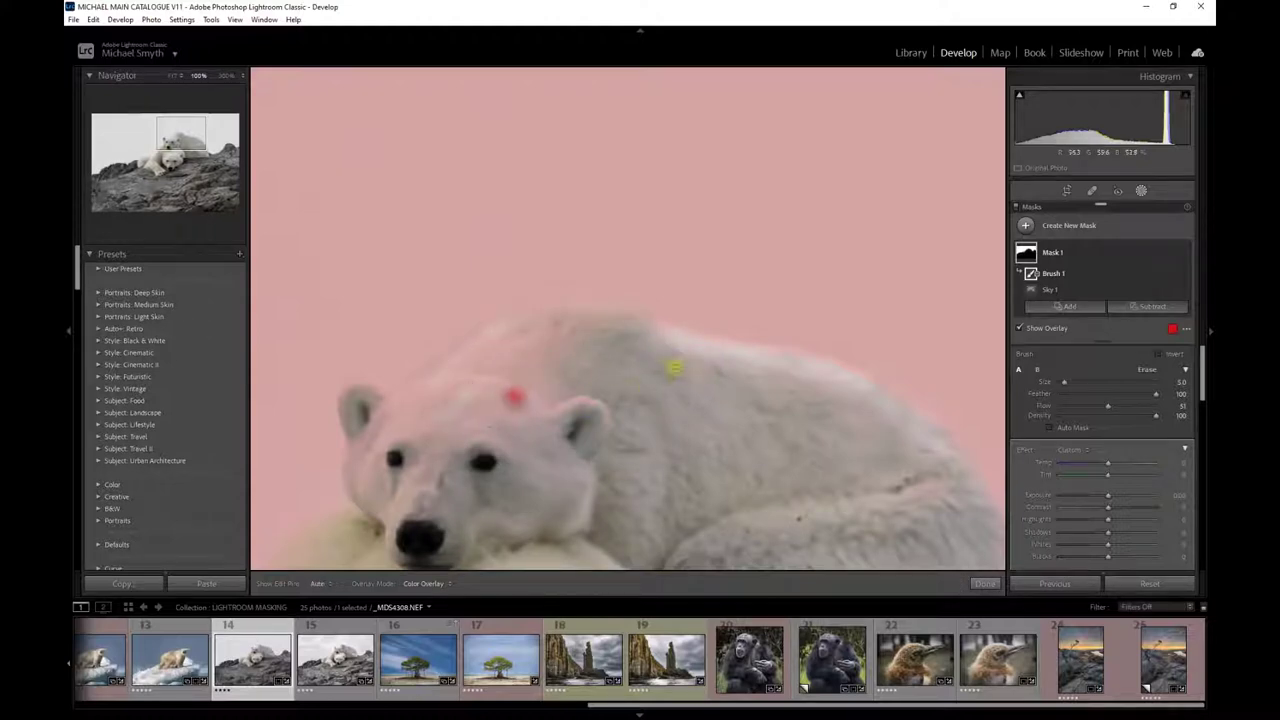
mouse_move(597, 452)
mouse_down()
mouse_move(602, 379)
mouse_move(417, 493)
mouse_move(503, 416)
mouse_move(441, 463)
mouse_move(525, 371)
mouse_move(458, 432)
mouse_move(565, 357)
mouse_move(630, 387)
mouse_move(495, 393)
mouse_move(587, 354)
mouse_move(518, 381)
mouse_move(555, 355)
mouse_move(499, 364)
mouse_move(543, 339)
mouse_move(397, 434)
mouse_move(498, 363)
mouse_move(489, 379)
mouse_move(552, 353)
mouse_move(631, 463)
mouse_move(618, 487)
mouse_move(475, 509)
mouse_move(521, 463)
mouse_move(404, 487)
mouse_move(430, 465)
mouse_move(537, 449)
mouse_move(581, 357)
mouse_move(859, 435)
mouse_move(827, 418)
mouse_move(924, 482)
mouse_move(847, 489)
mouse_move(776, 449)
mouse_up()
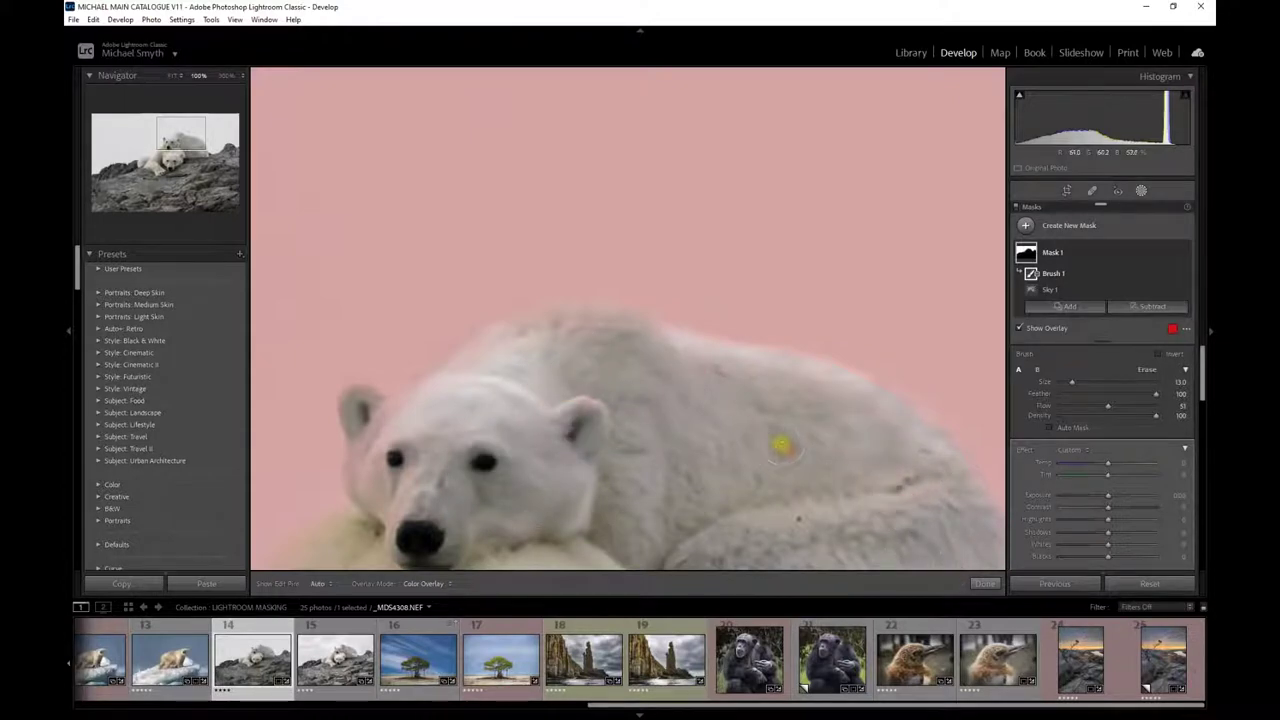
key(z)
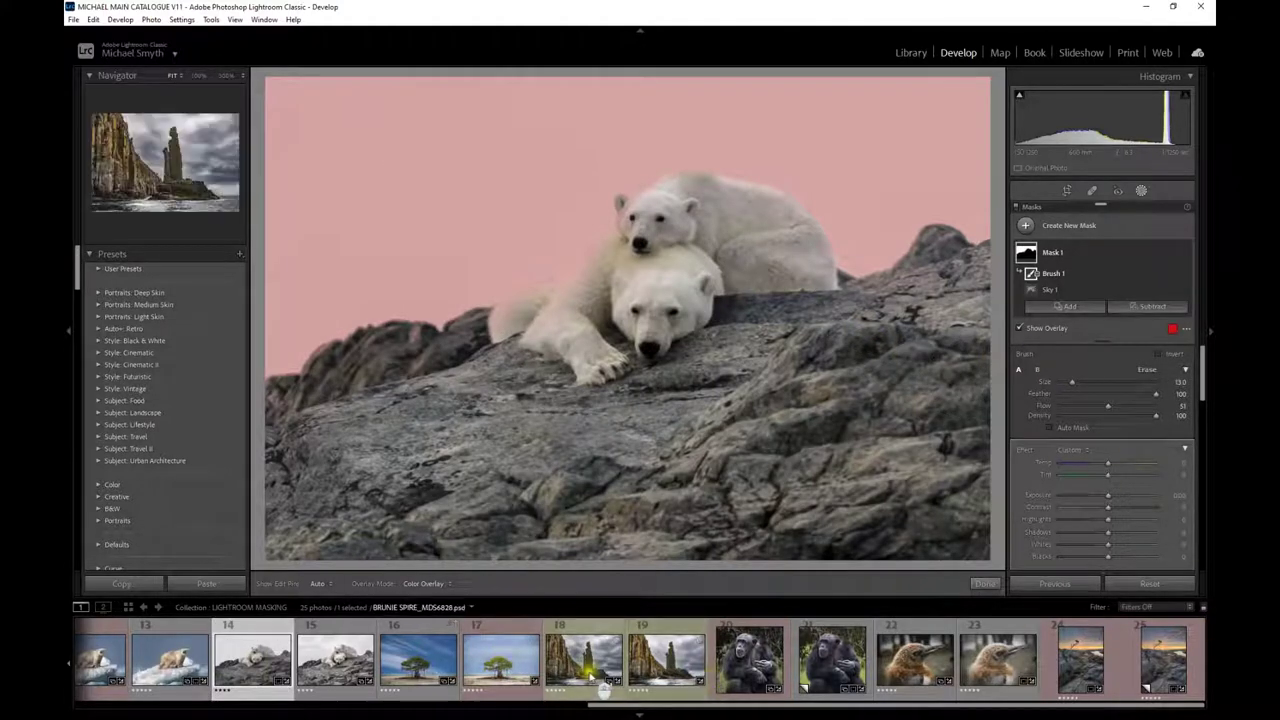
Open photo 3 of the baboons and expand its Mask 1 to inspect the brush and subject components.
scroll(620, 690, up, 5)
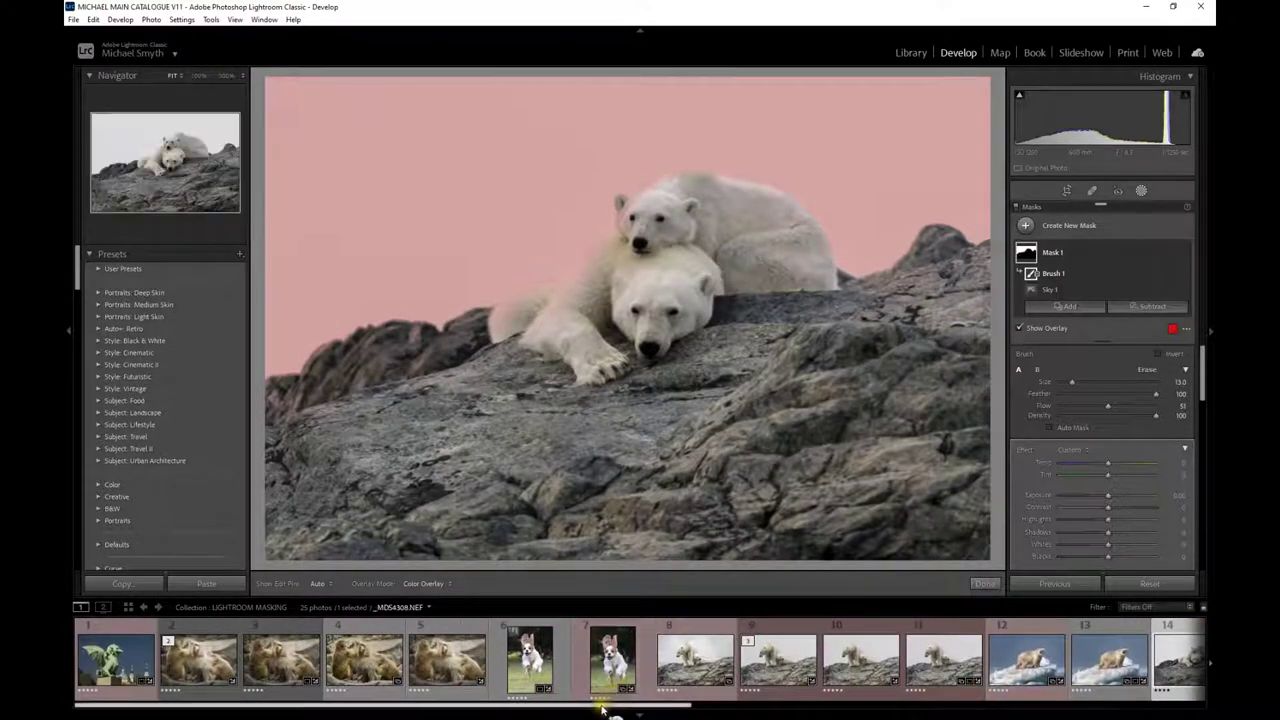
click(256, 662)
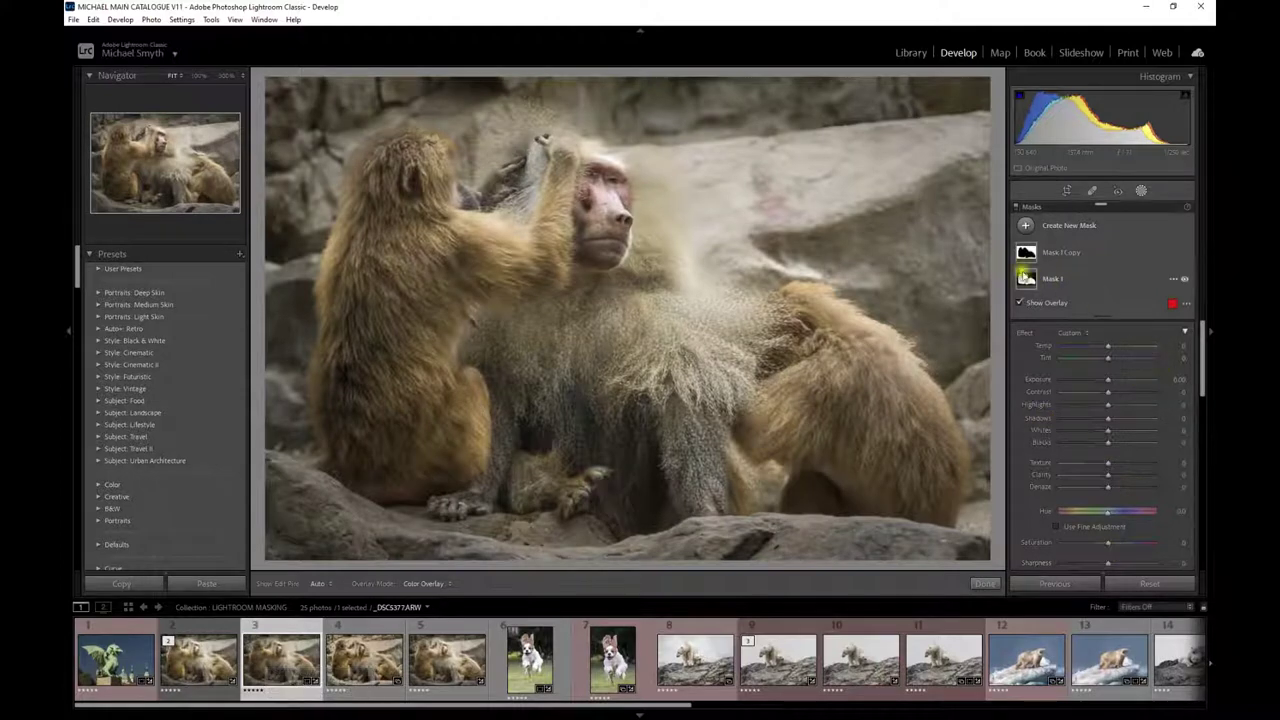
mouse_move(1020, 272)
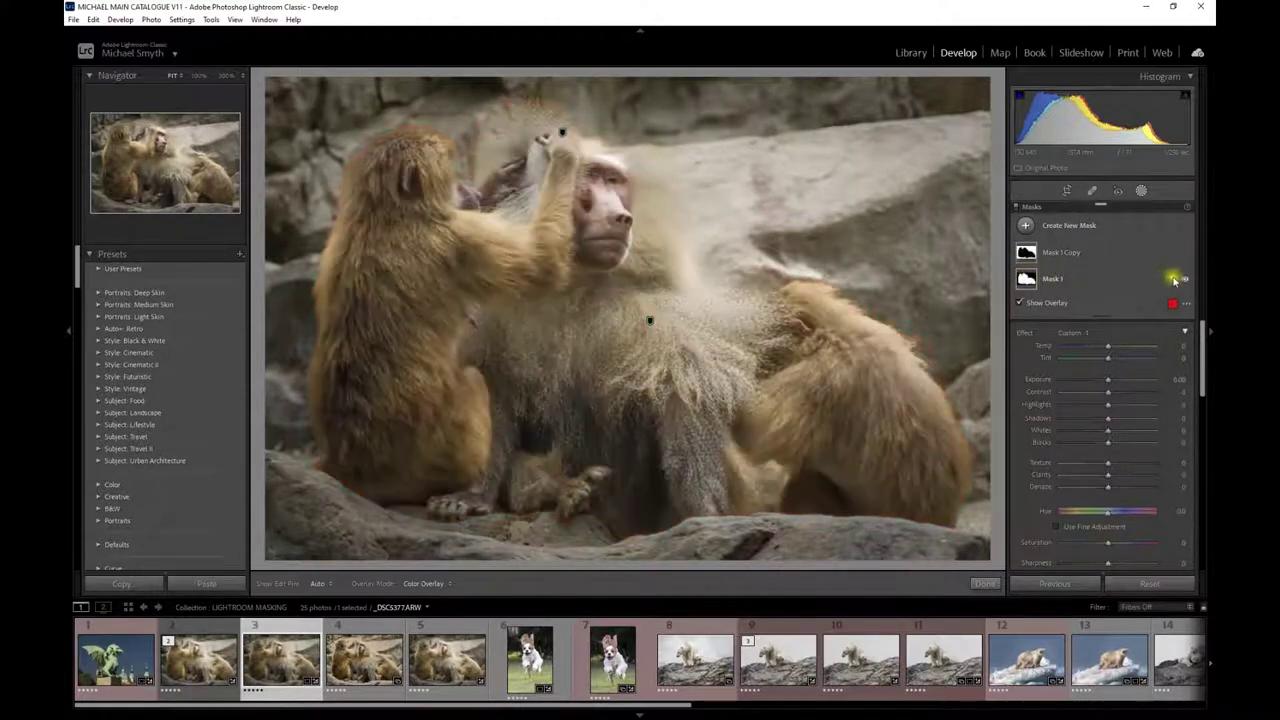
click(1029, 280)
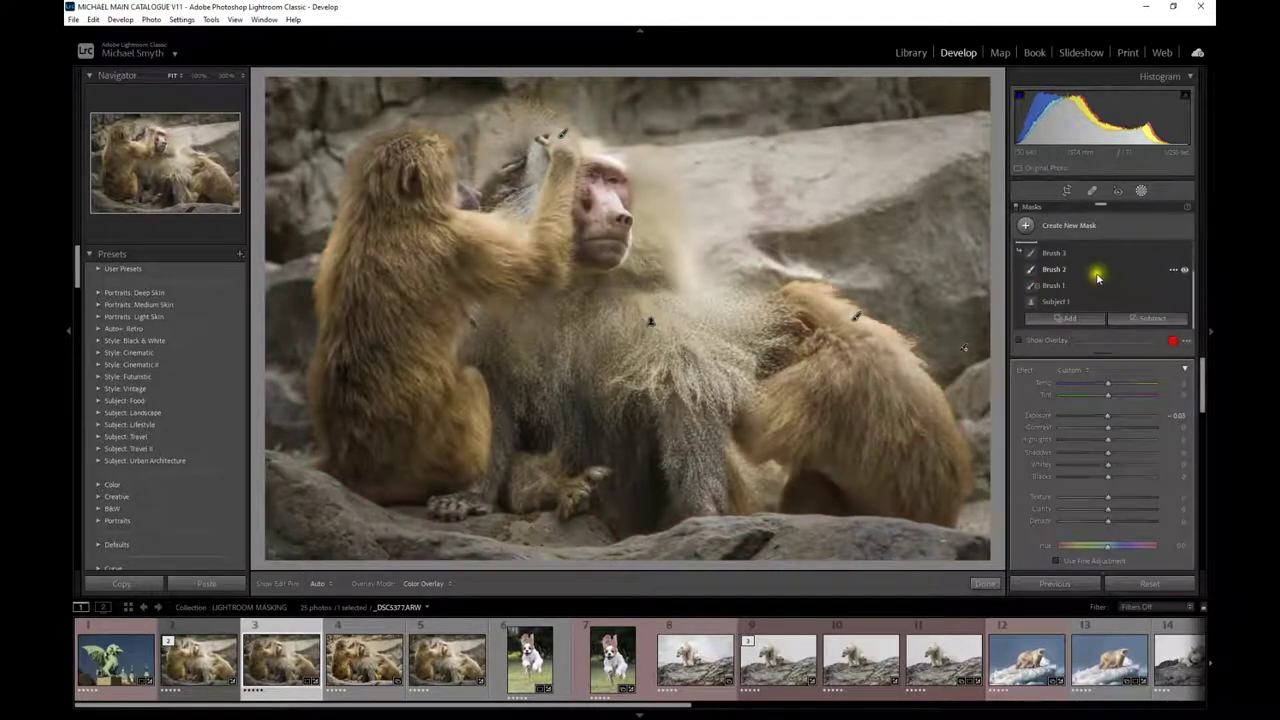
scroll(1086, 266, up, 1)
mouse_move(1027, 254)
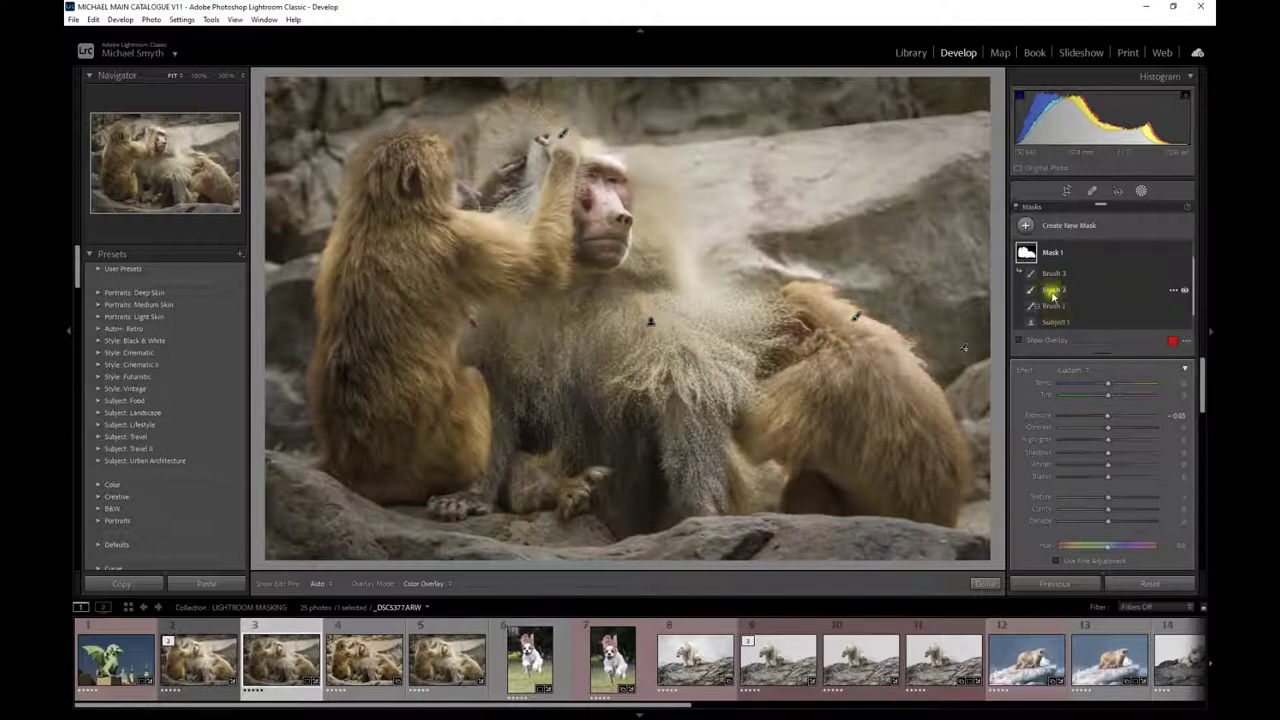
Hide Brush 3, Brush 2 and Brush 1 in Mask 1 and preview the Subject 1 selection alone.
scroll(1060, 292, down, 1)
mouse_move(1180, 270)
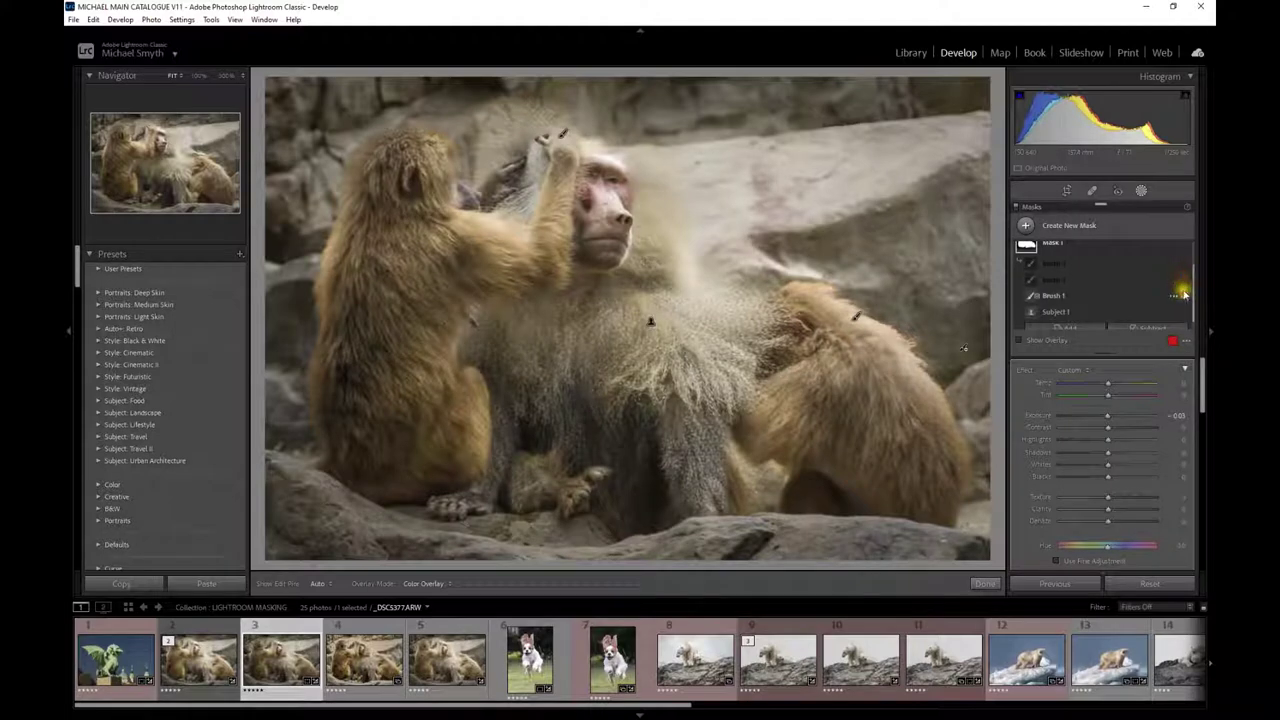
scroll(1180, 298, down, 1)
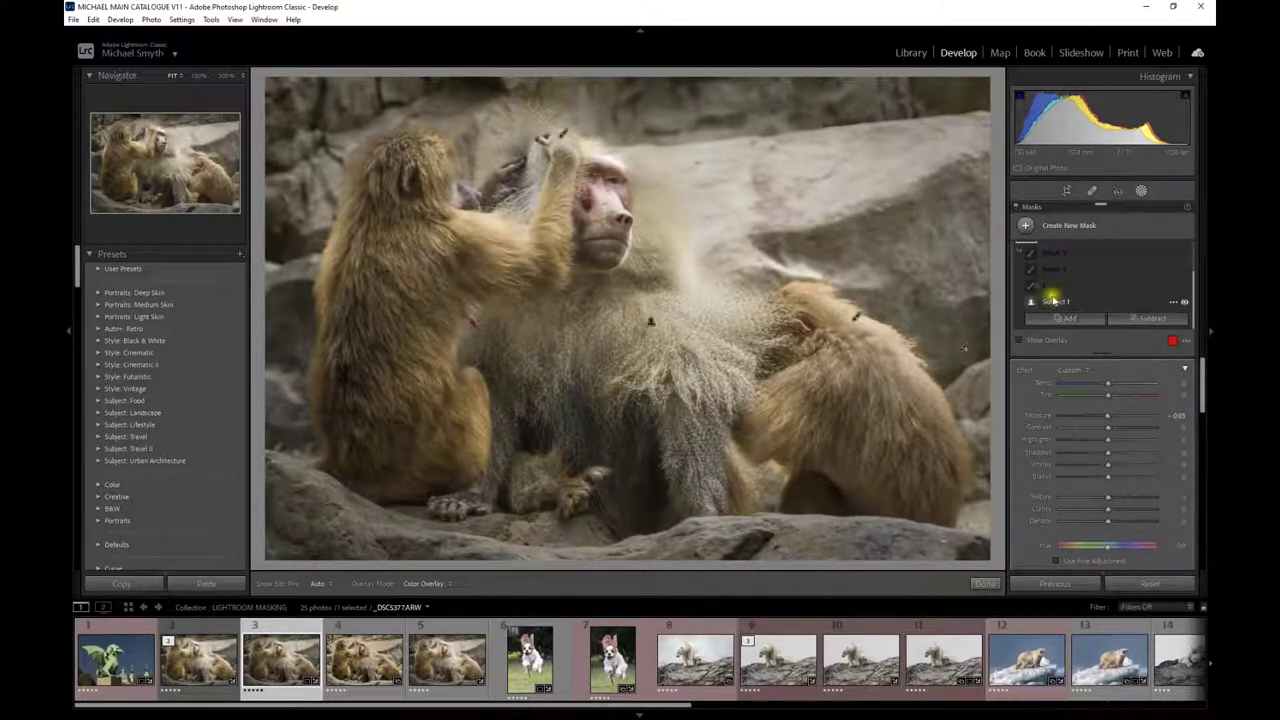
mouse_move(1033, 303)
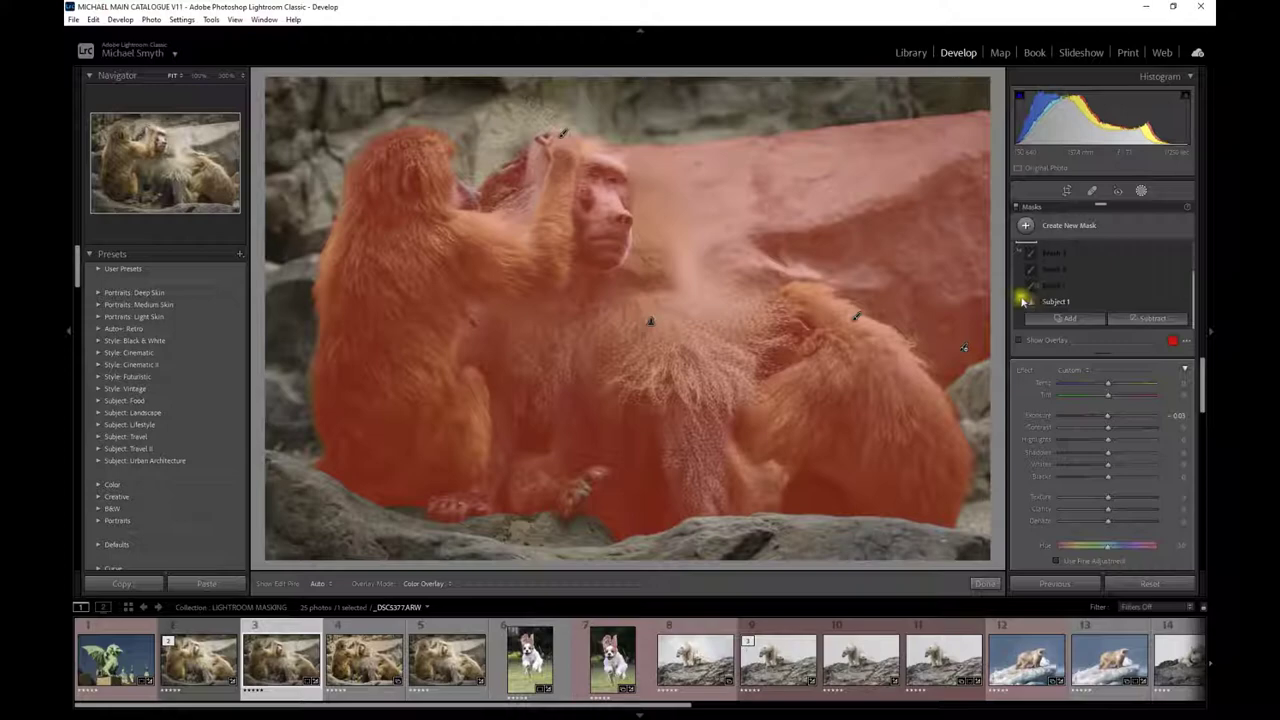
Make Brush 1, Brush 2 and Brush 3 visible again in the baboon photo's Mask 1.
click(650, 322)
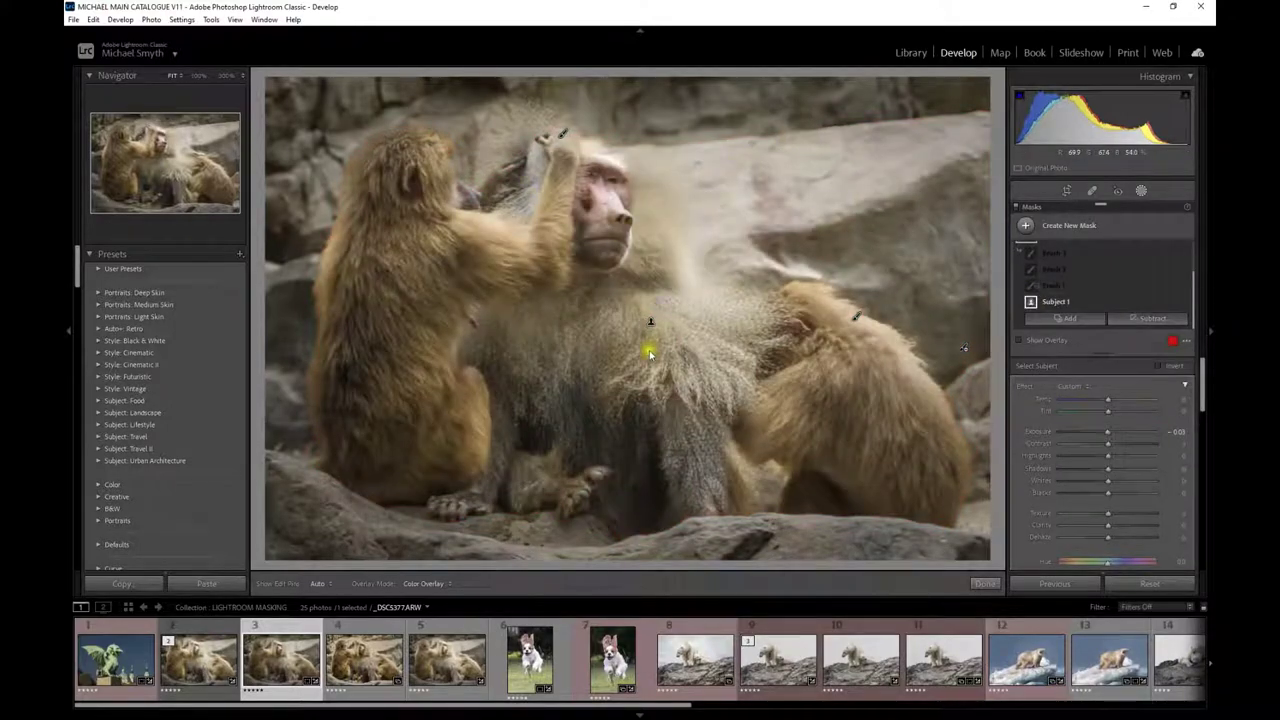
mouse_move(649, 327)
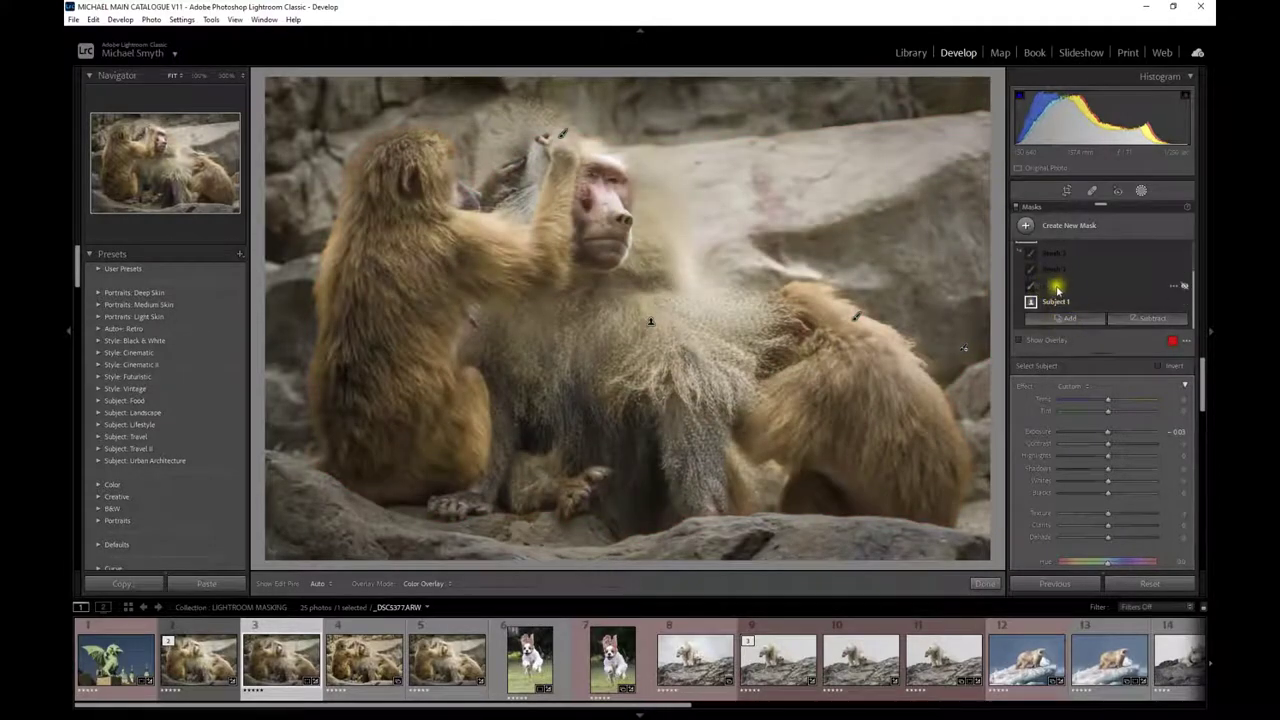
click(1035, 288)
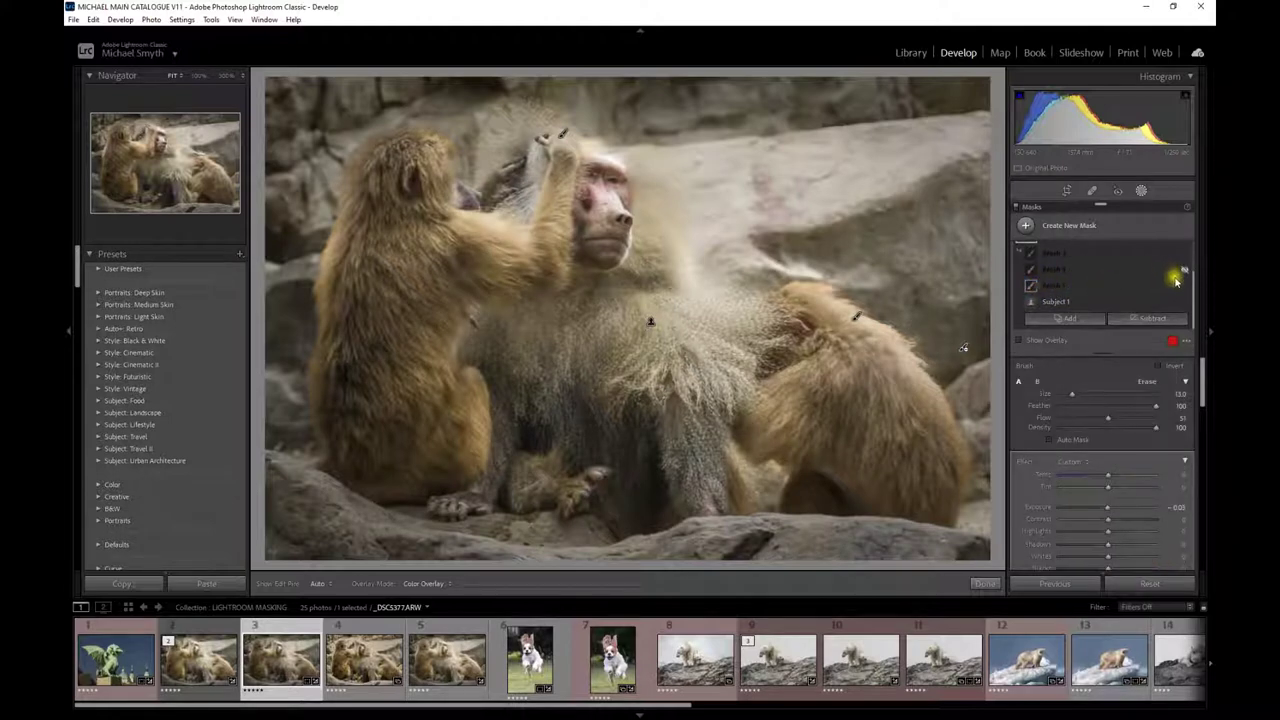
mouse_move(1032, 288)
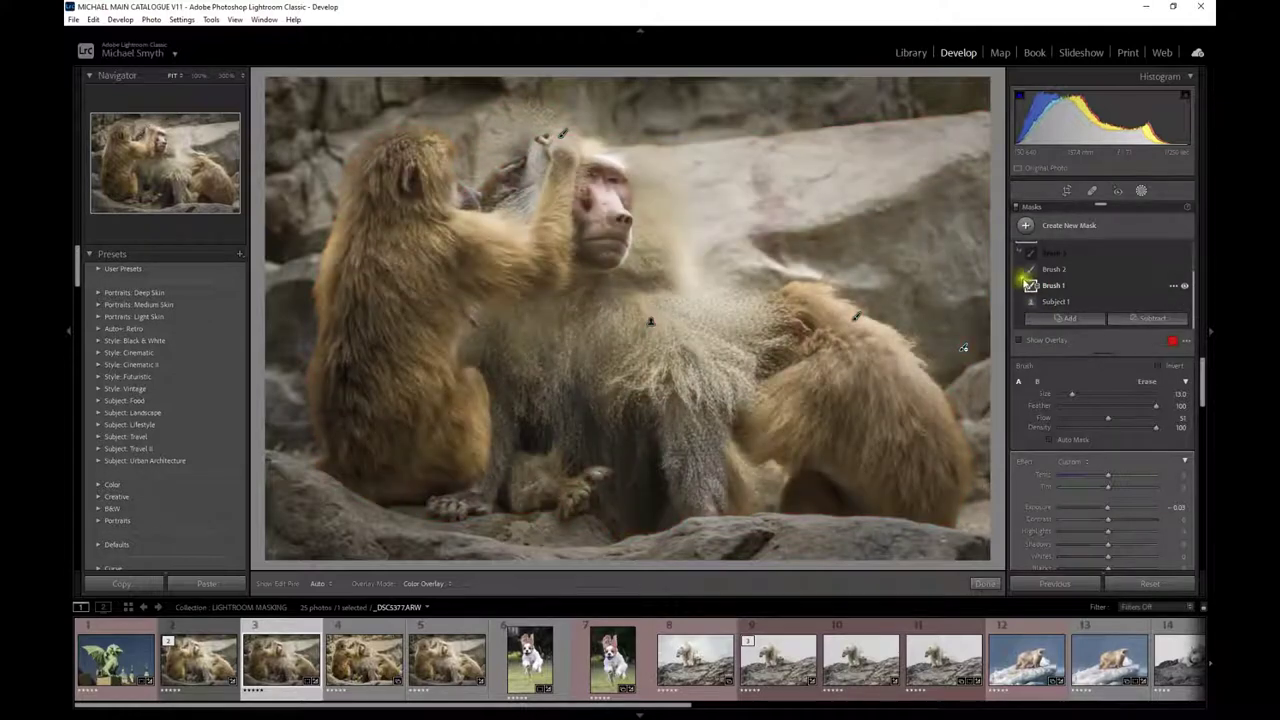
scroll(1032, 276, up, 1)
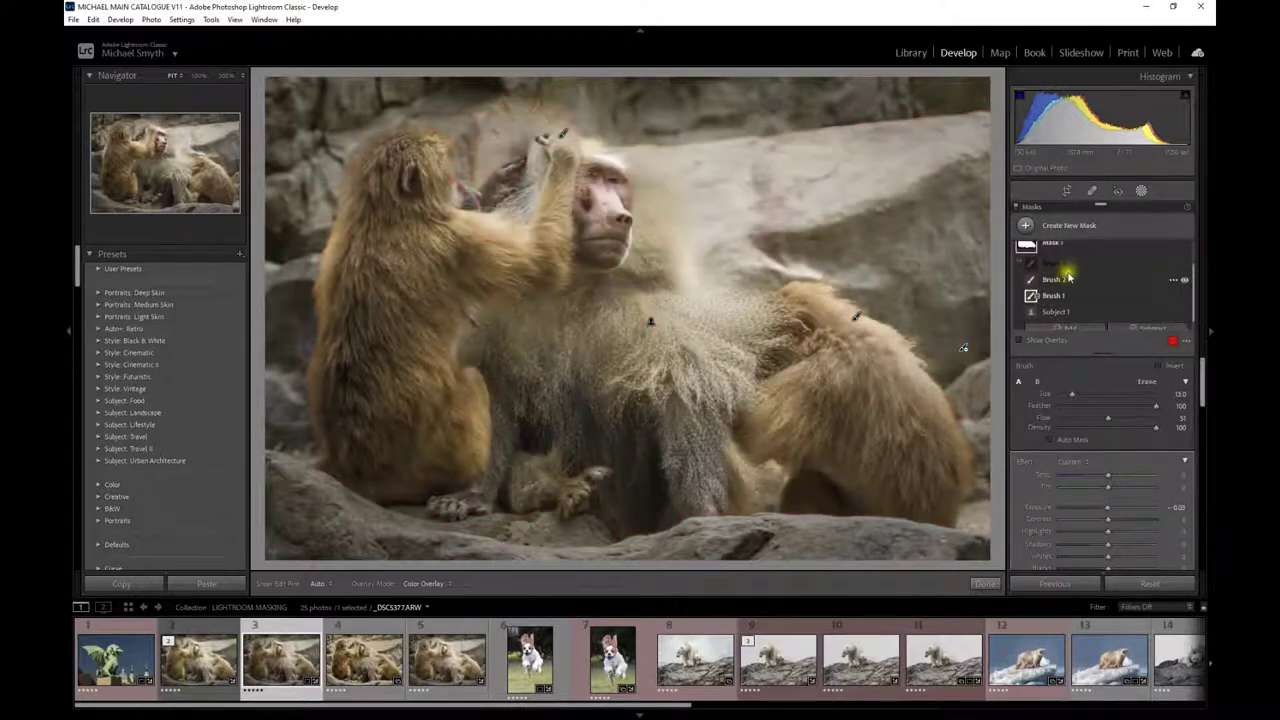
click(1181, 265)
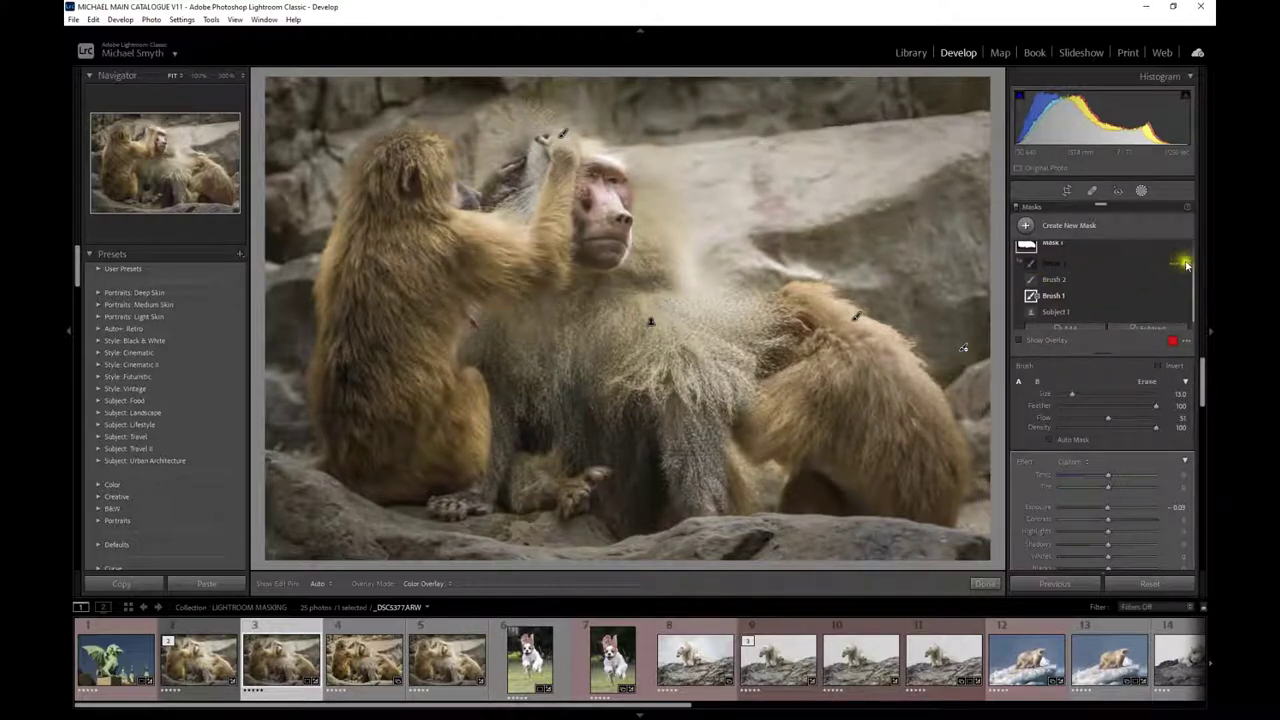
Preview the overlays of Mask 1 Copy and of the individual brush components in Mask 1, leaving the mask collapsed.
click(1028, 260)
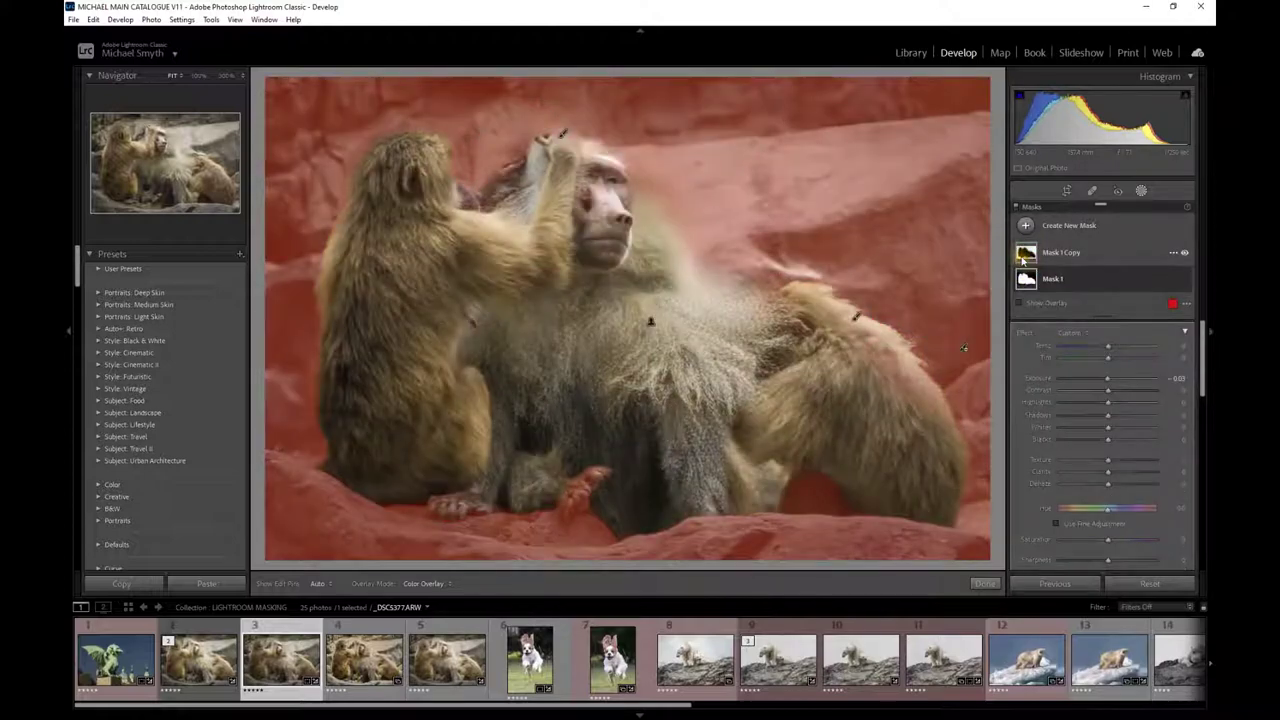
click(1027, 279)
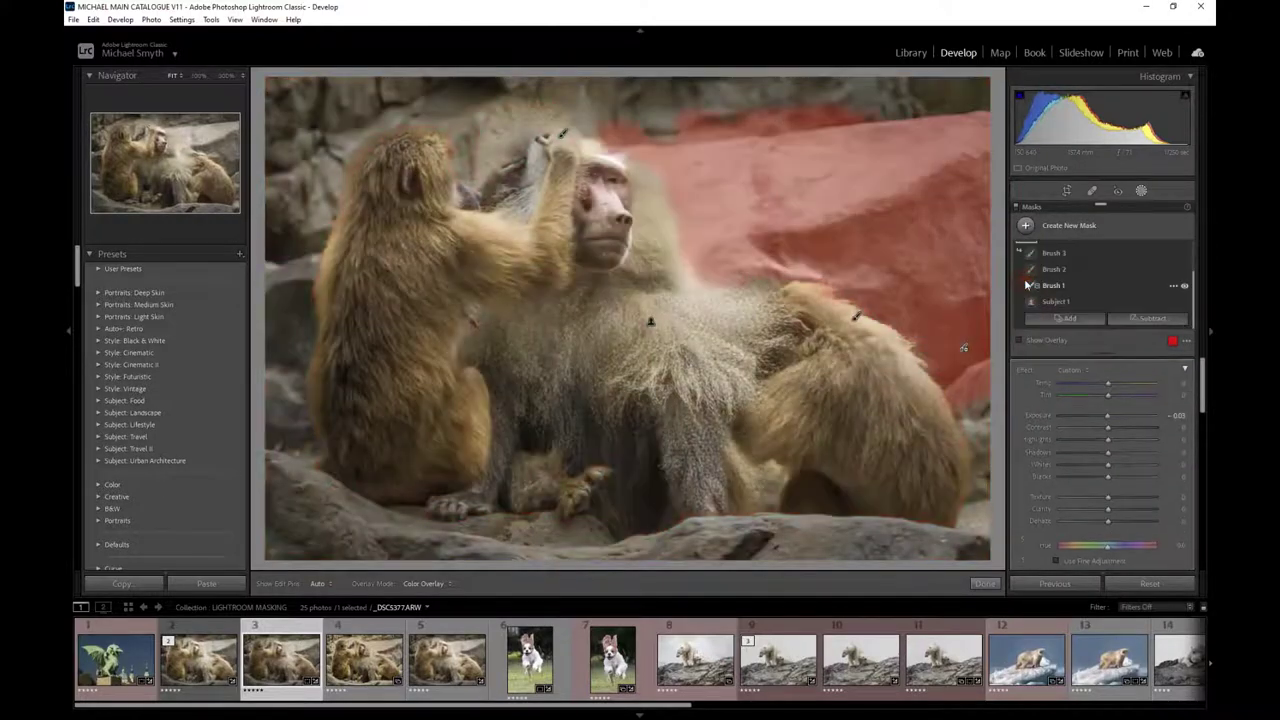
scroll(1030, 272, up, 1)
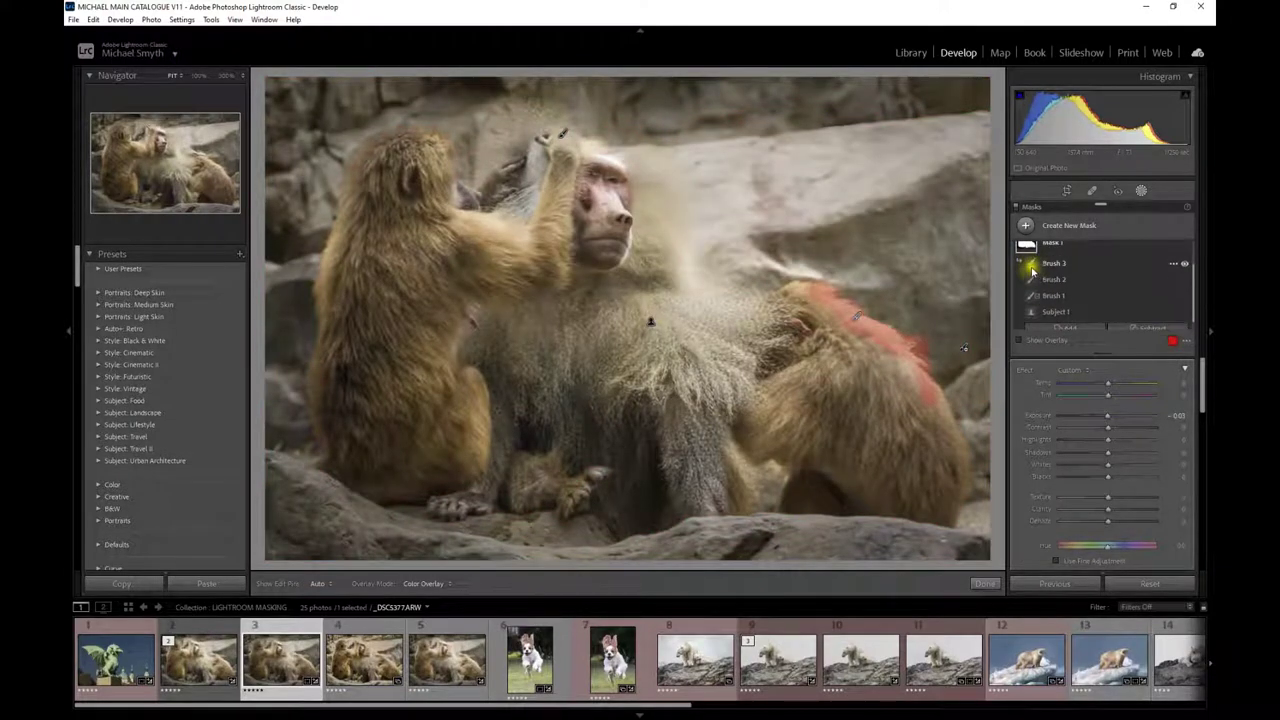
click(1030, 260)
click(1027, 279)
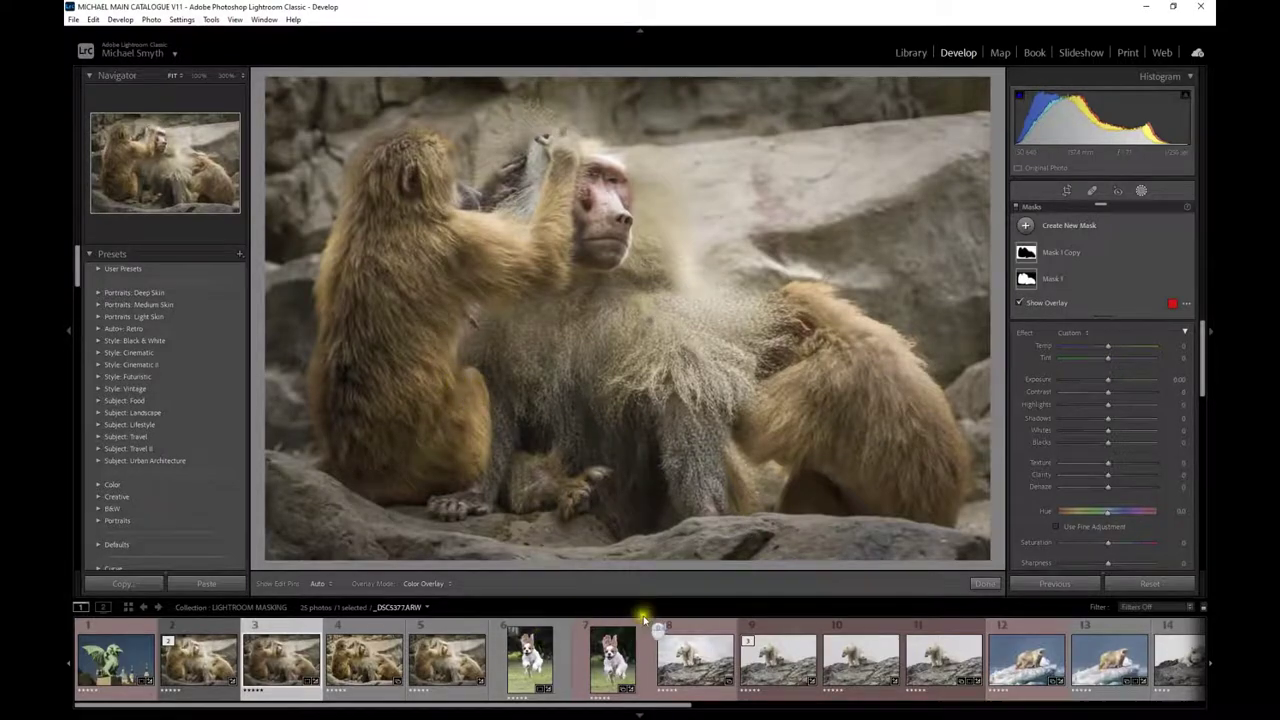
Open photo 17 of the lone tree and inspect Mask 1's Sky 1 selection through the foliage at 100%.
scroll(690, 665, down, 2)
scroll(695, 676, down, 8)
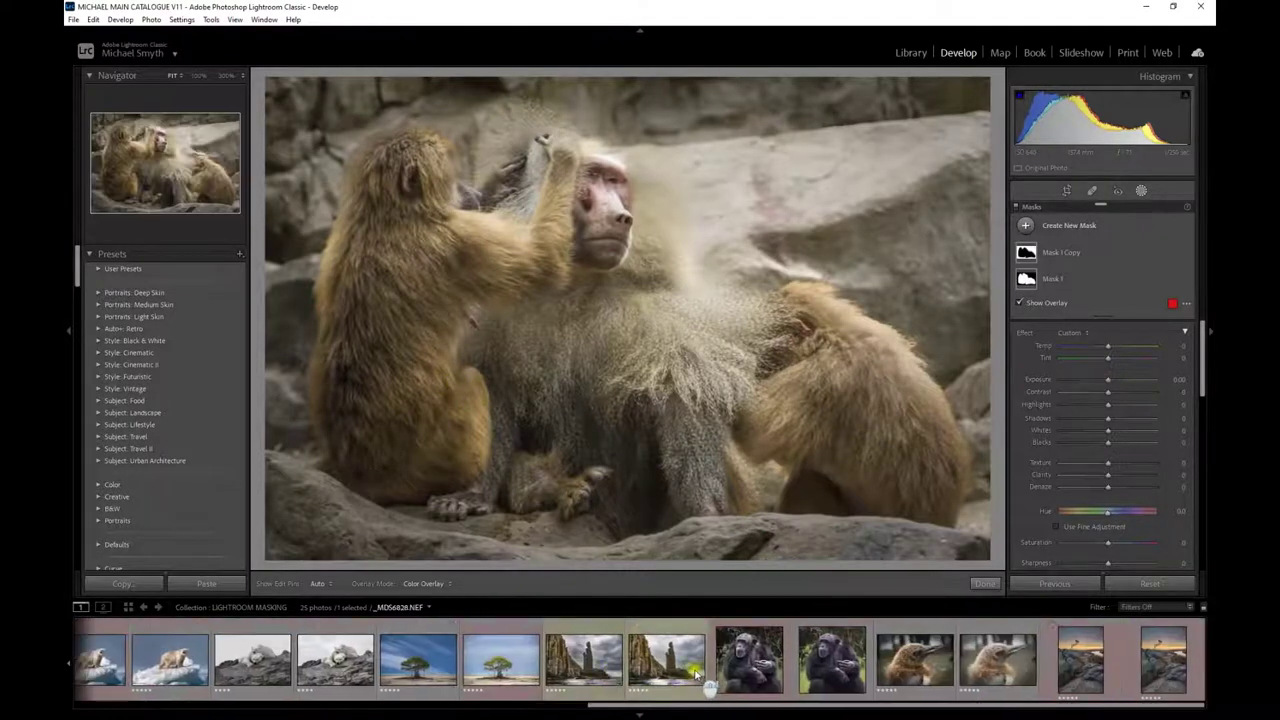
click(490, 668)
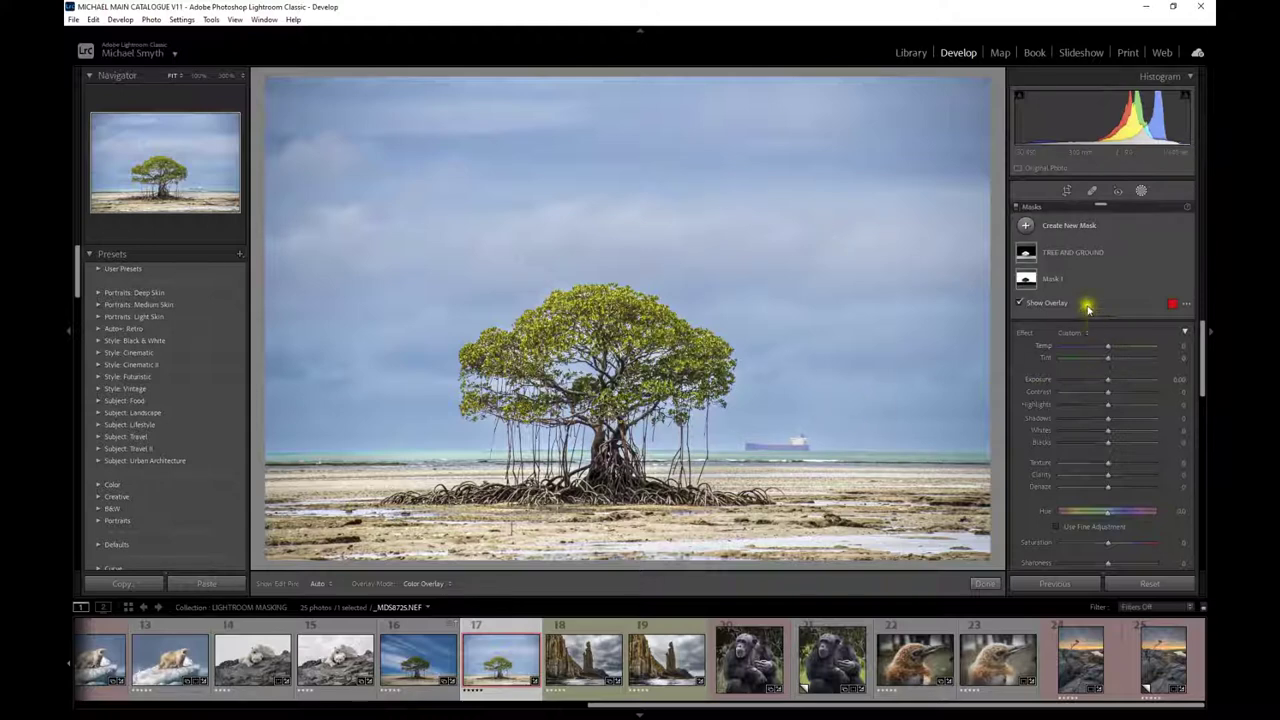
click(1033, 280)
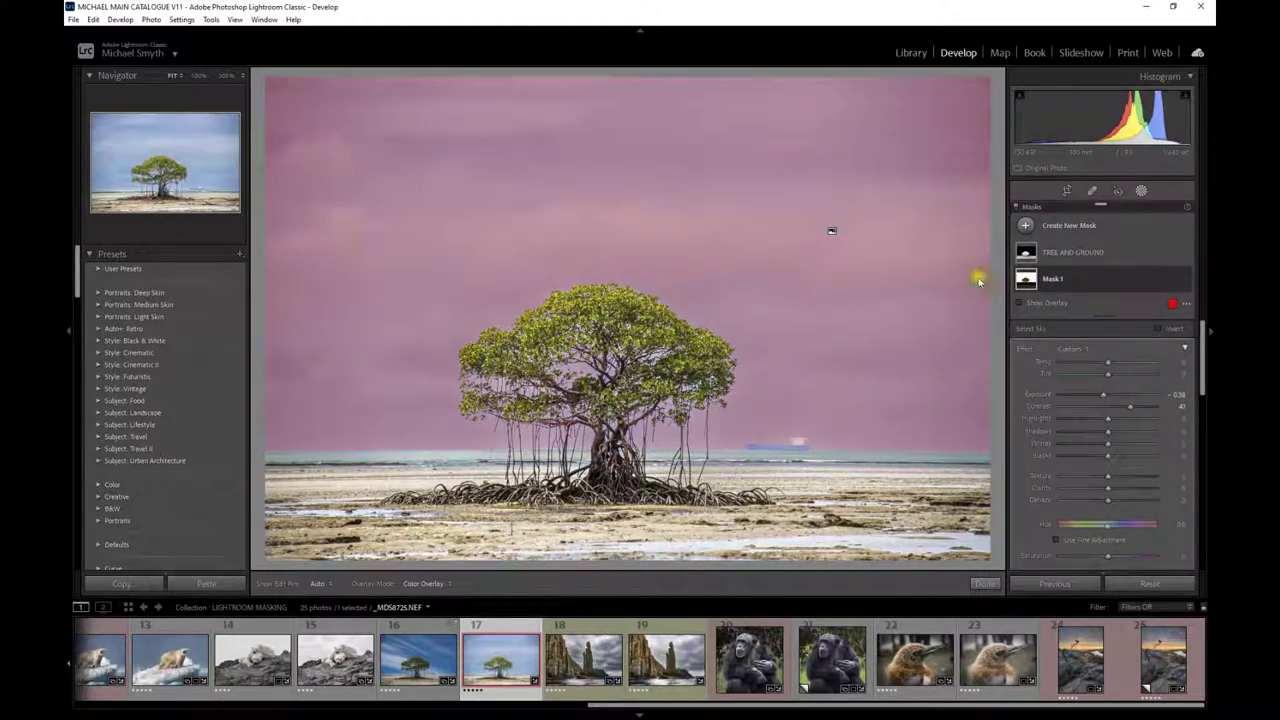
click(1027, 282)
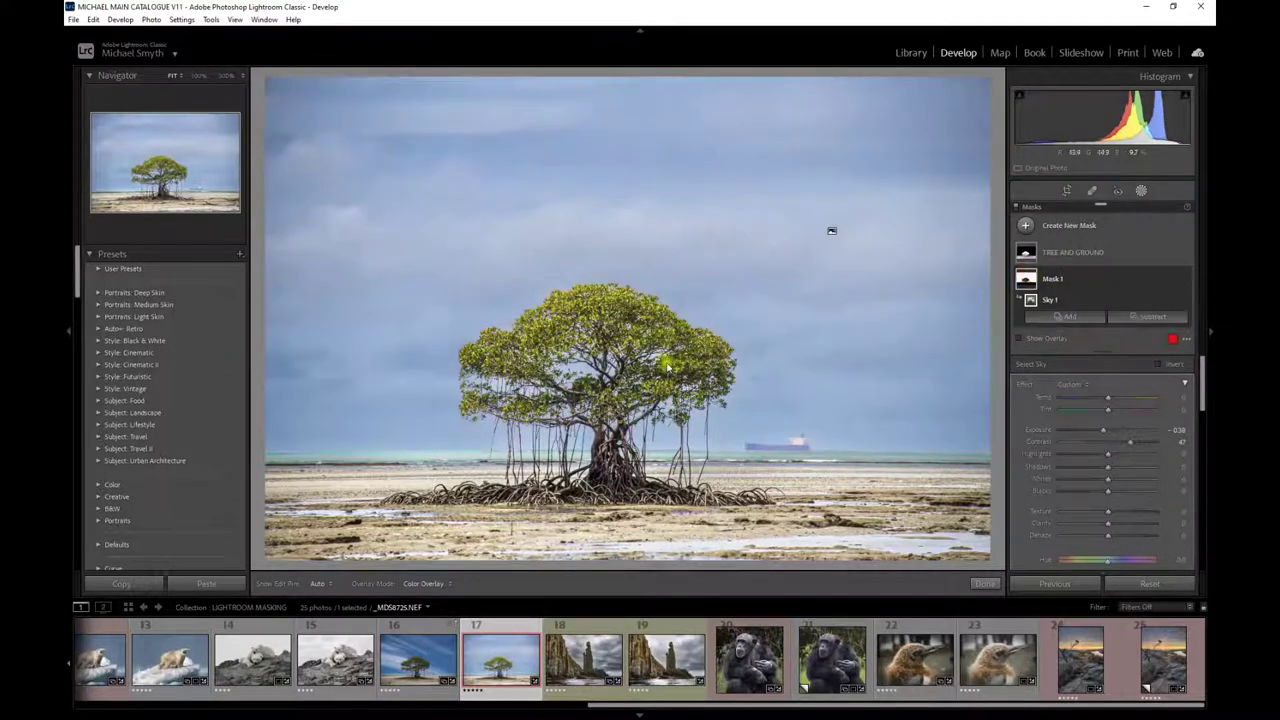
click(830, 233)
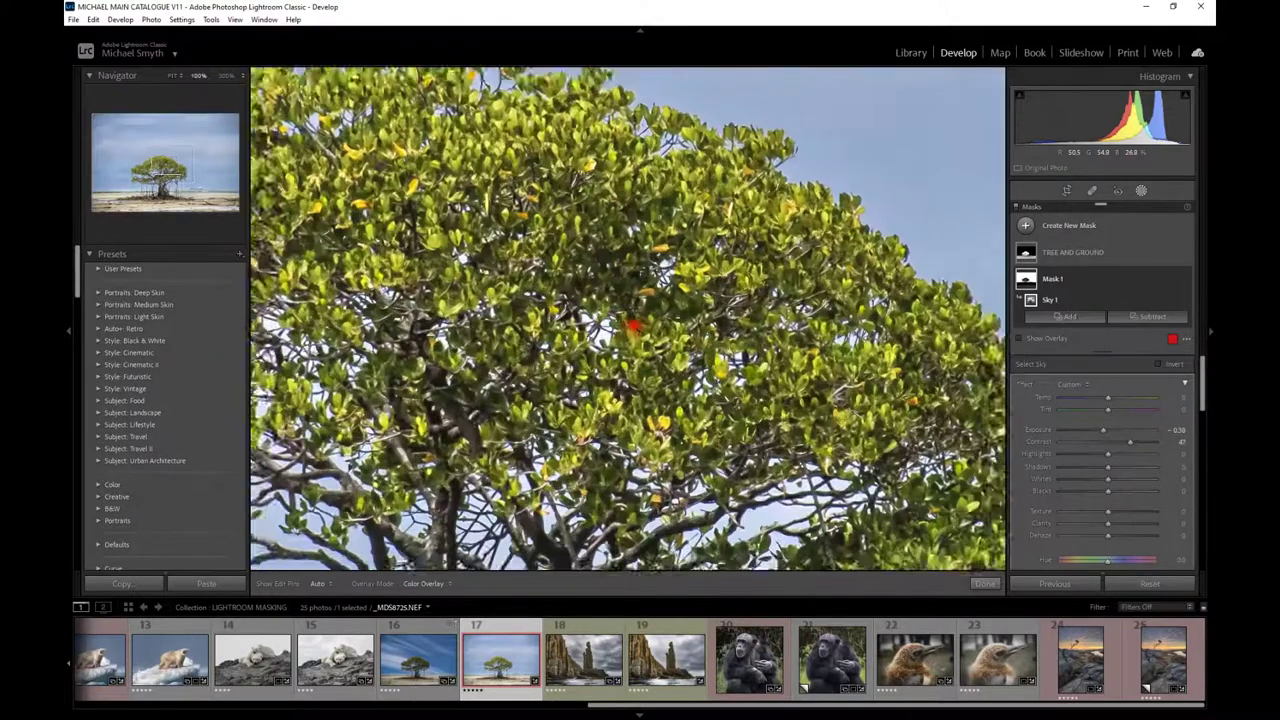
click(630, 328)
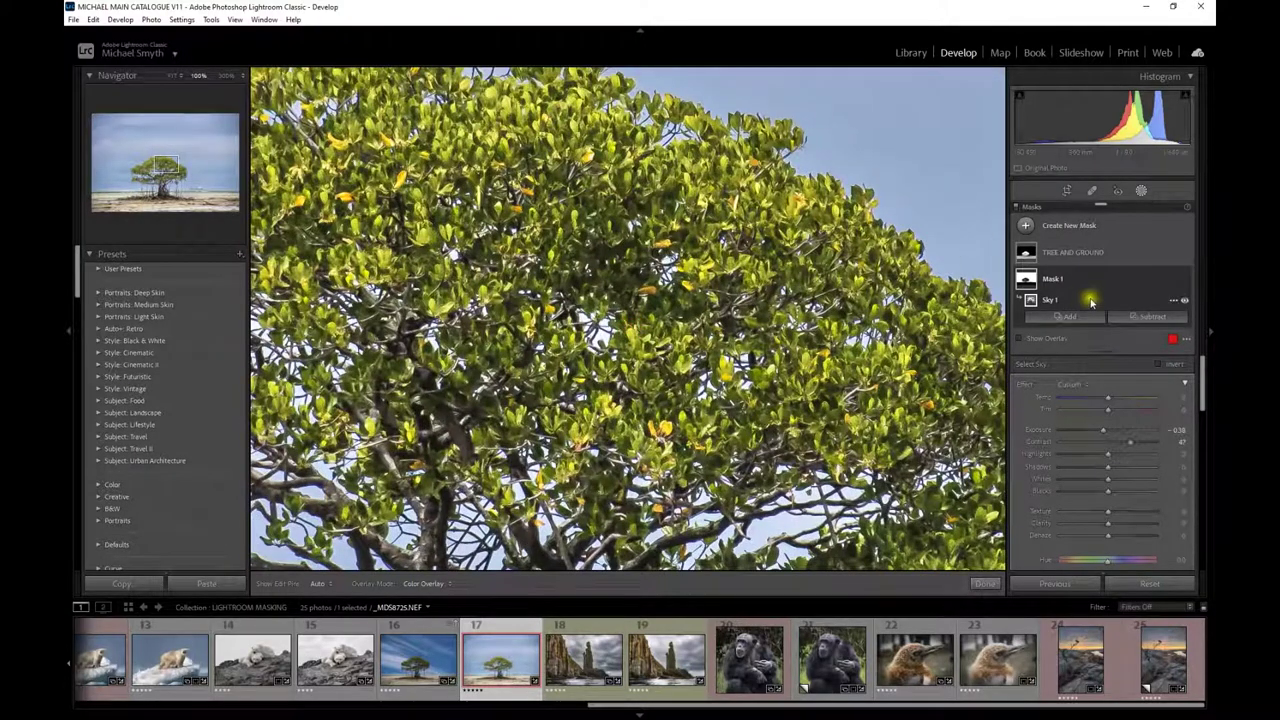
mouse_move(1030, 282)
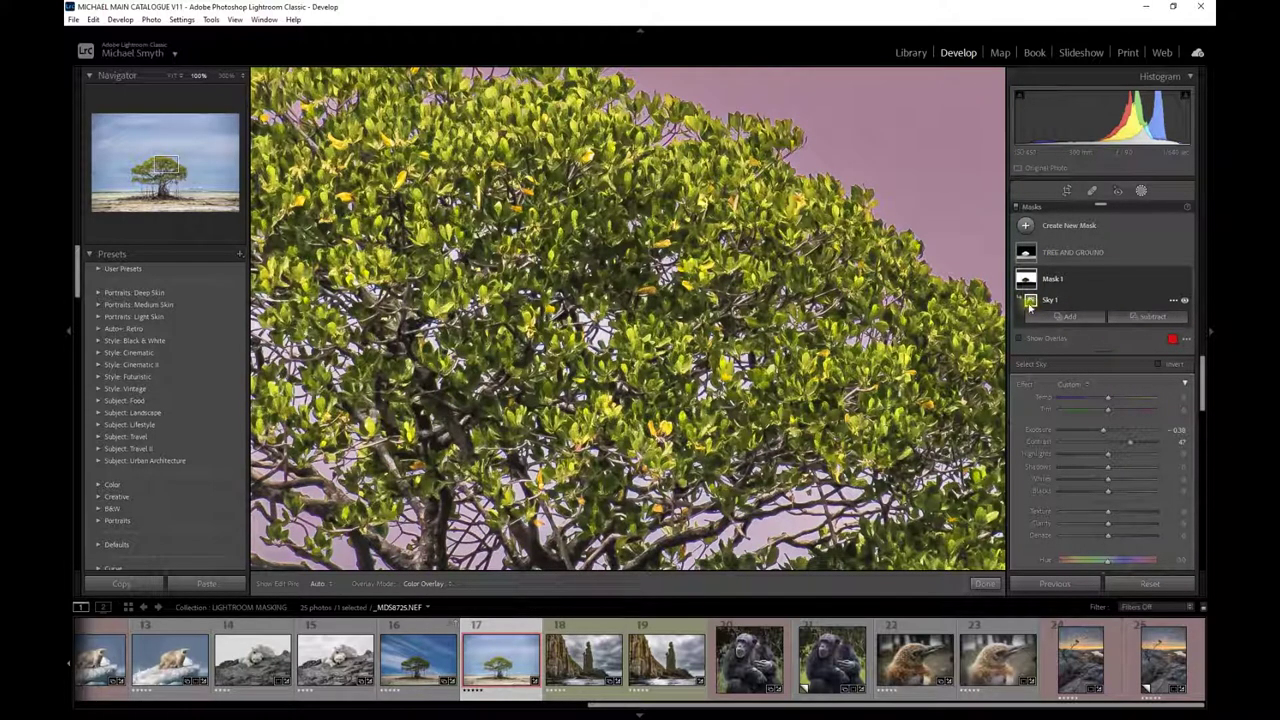
key(z)
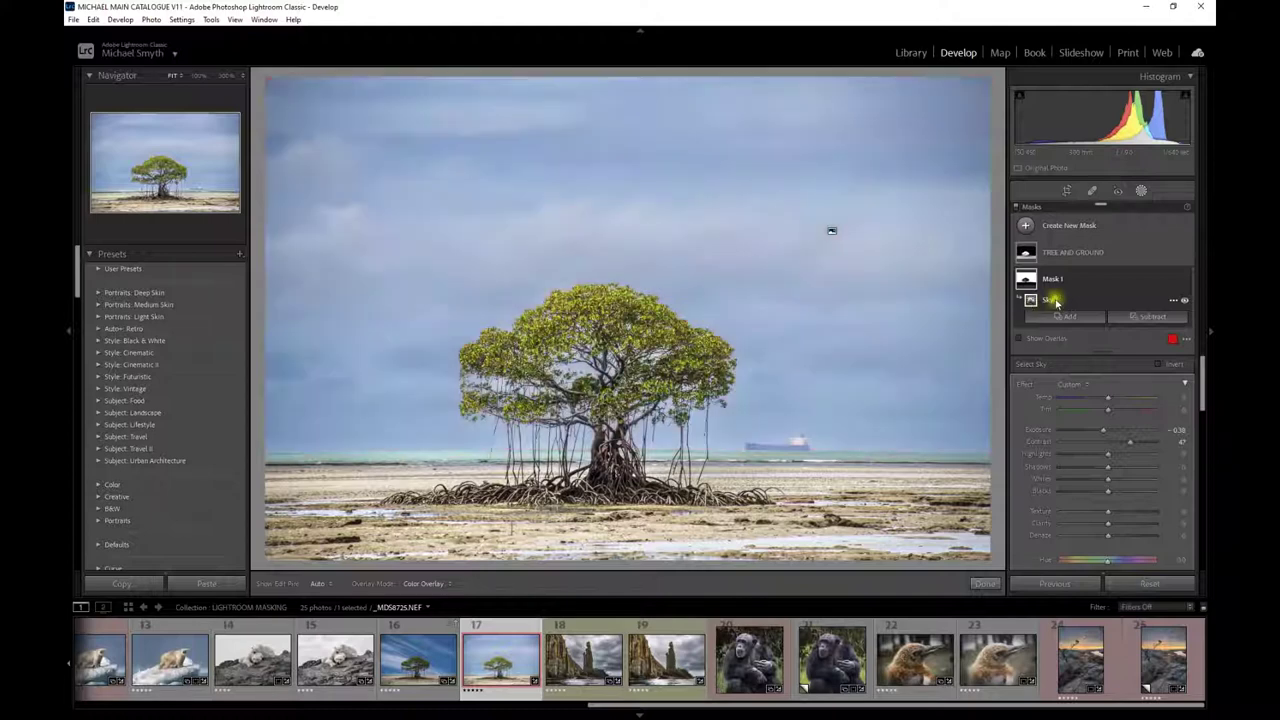
Expand the TREE AND GROUND mask and preview the overlay of its Brush 1 and Sky 1 components.
mouse_move(1022, 251)
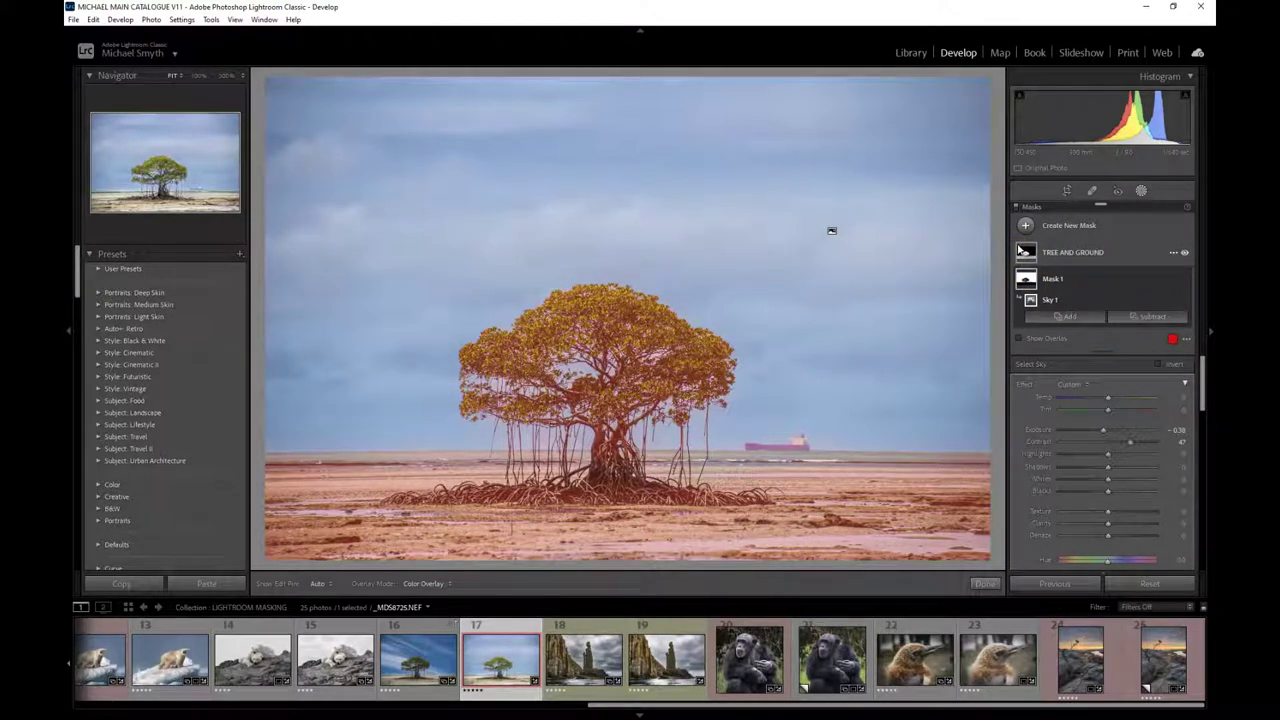
click(1022, 251)
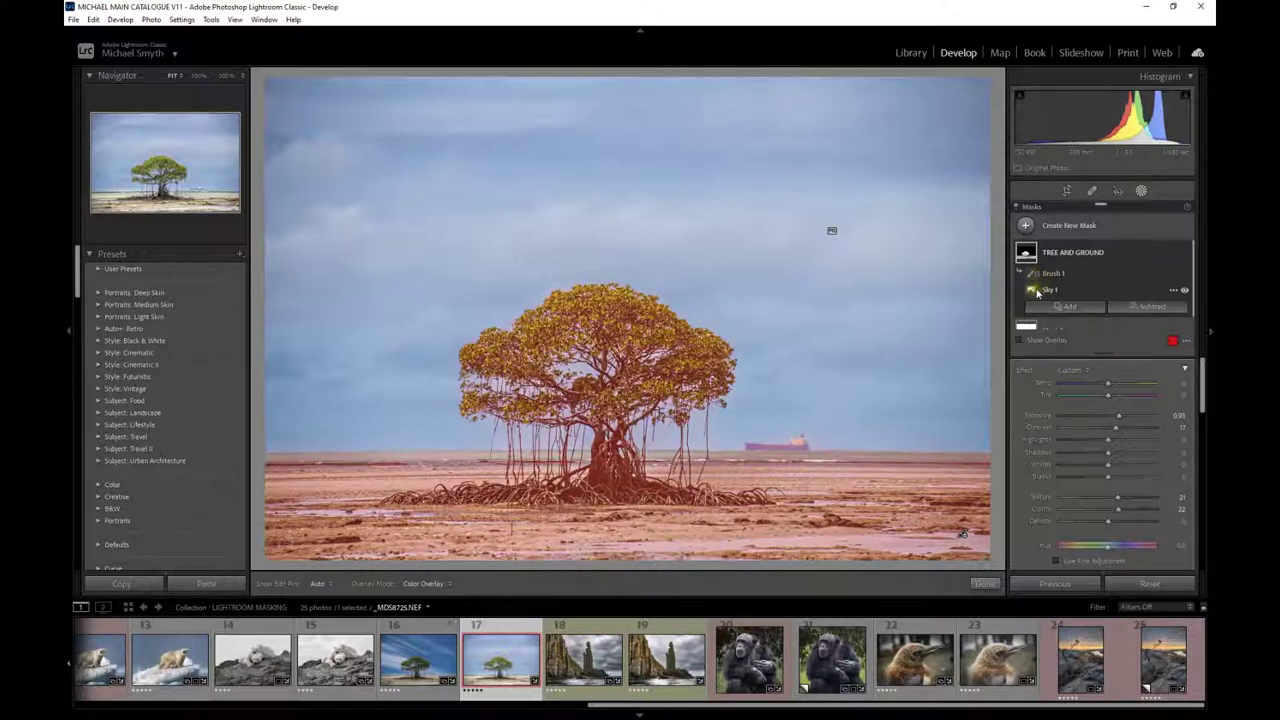
mouse_move(1028, 256)
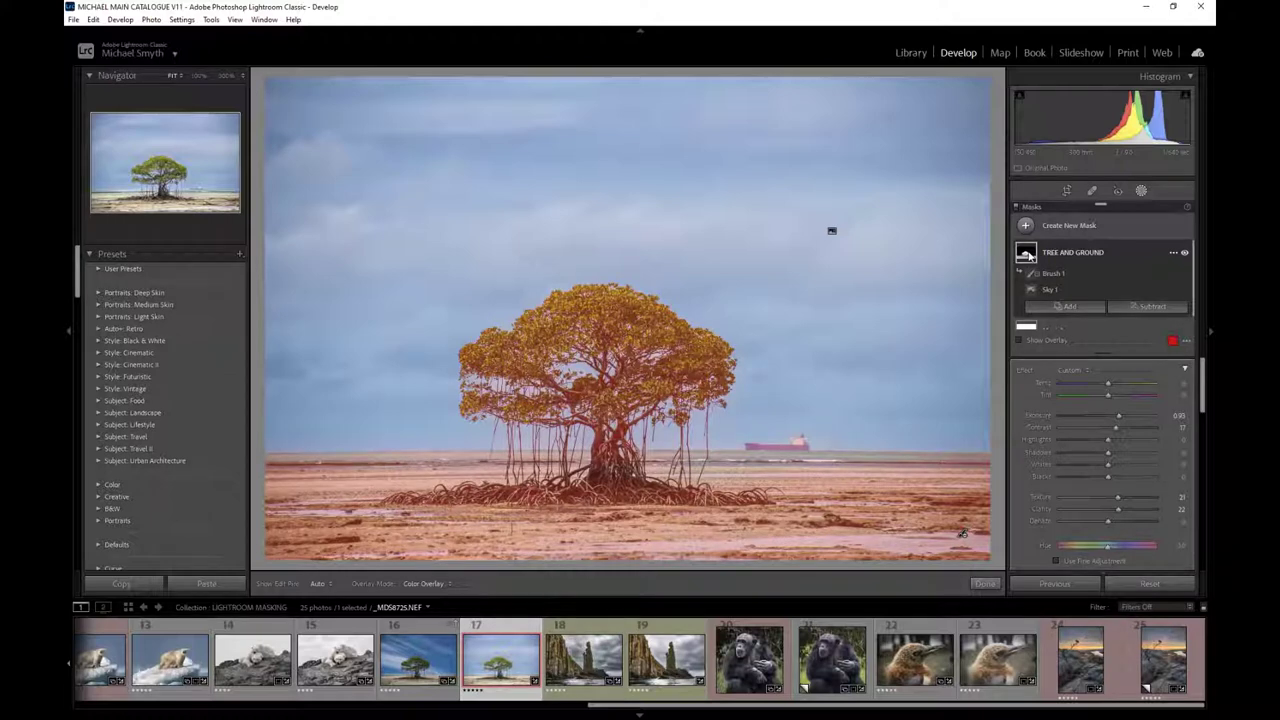
Switch to Photoshop with the polar bear photo and enable Object Finder for the Object Selection tool.
click(232, 662)
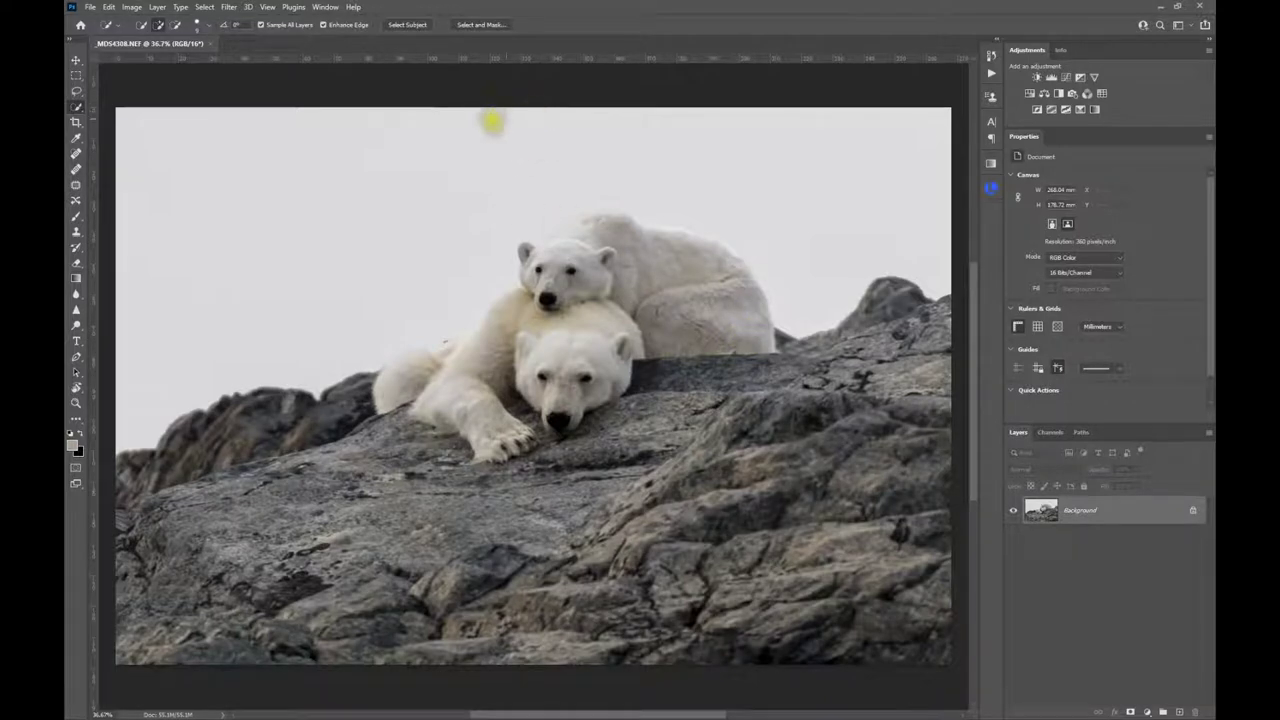
click(75, 110)
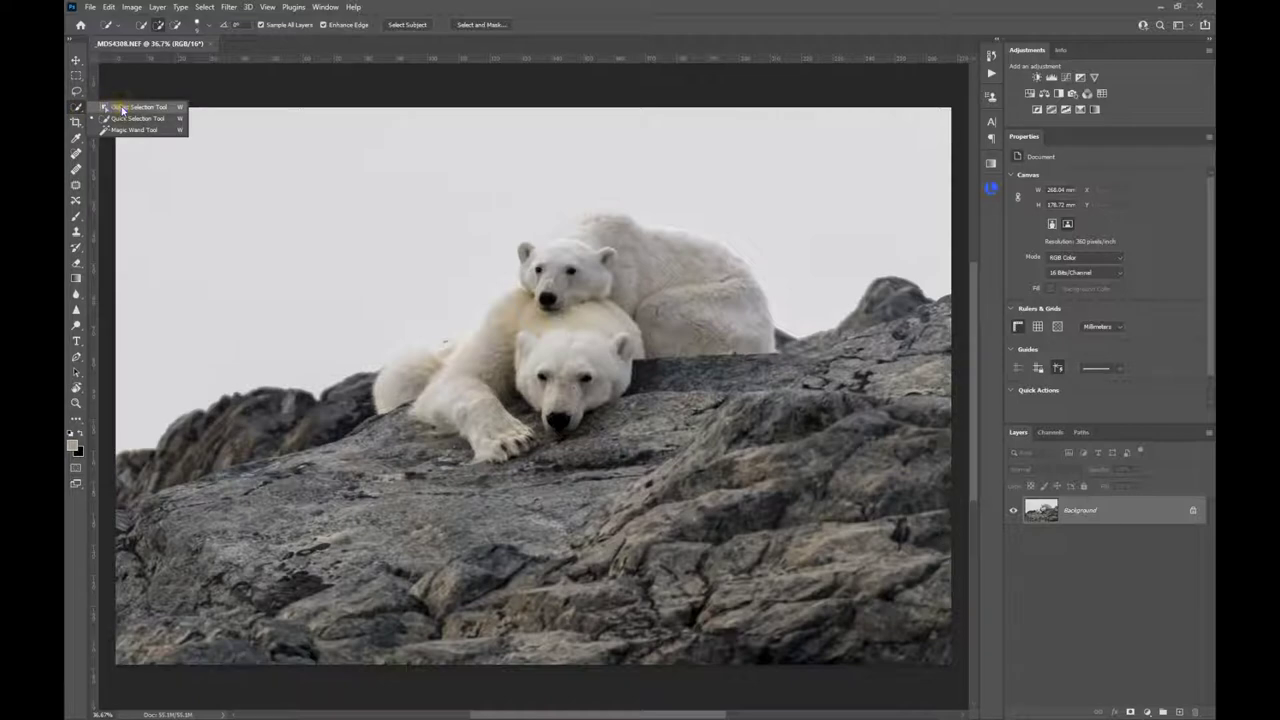
click(121, 108)
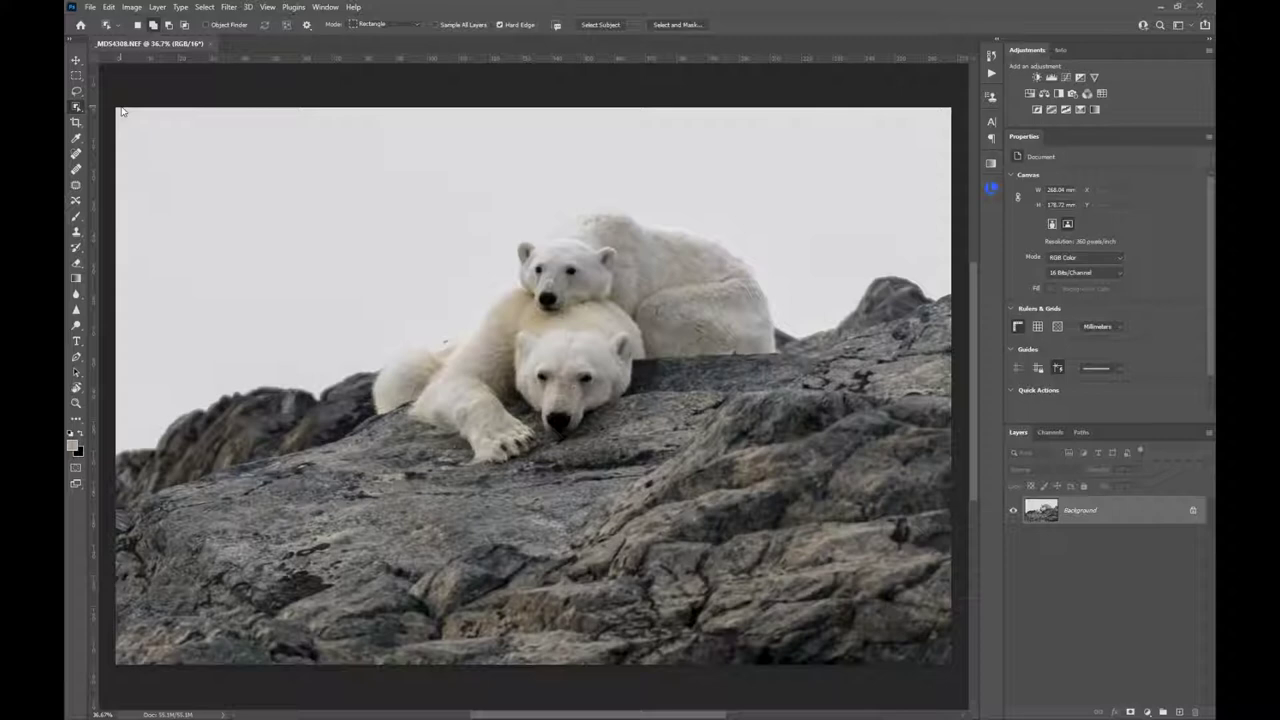
click(204, 25)
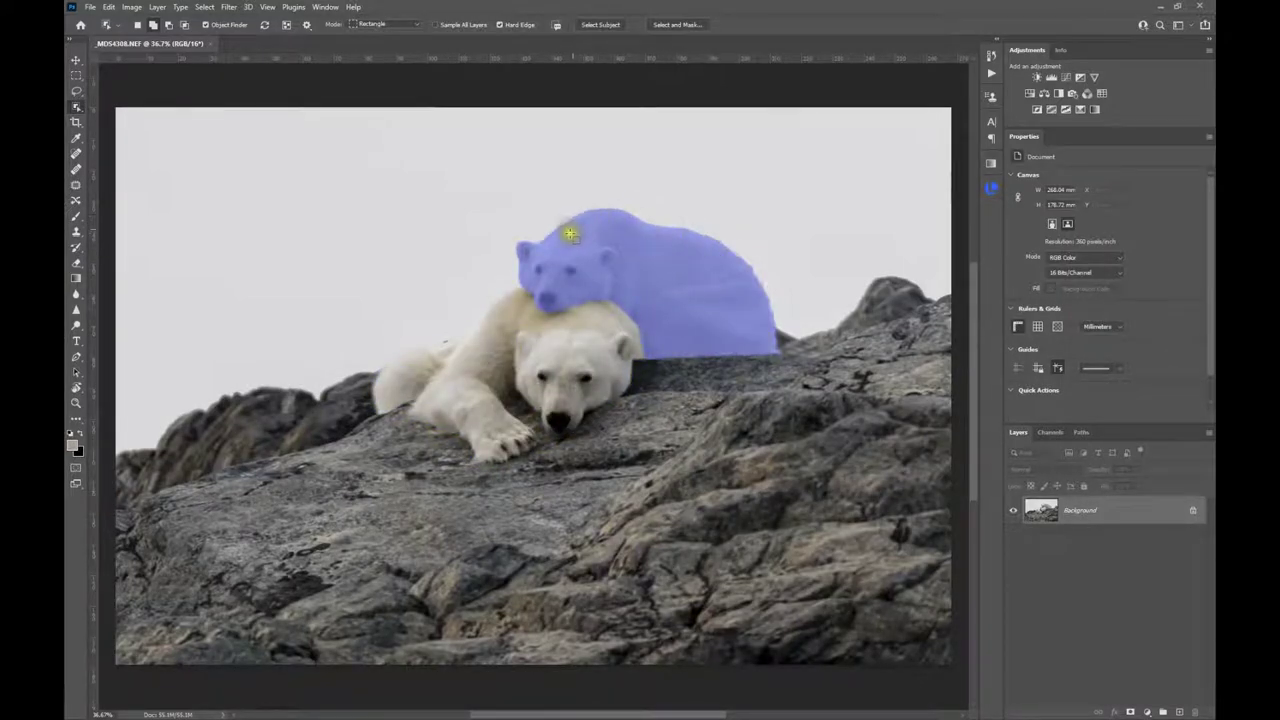
Select the upper polar bear with Object Selection, and add the lower bear's body and head to the selection.
click(562, 244)
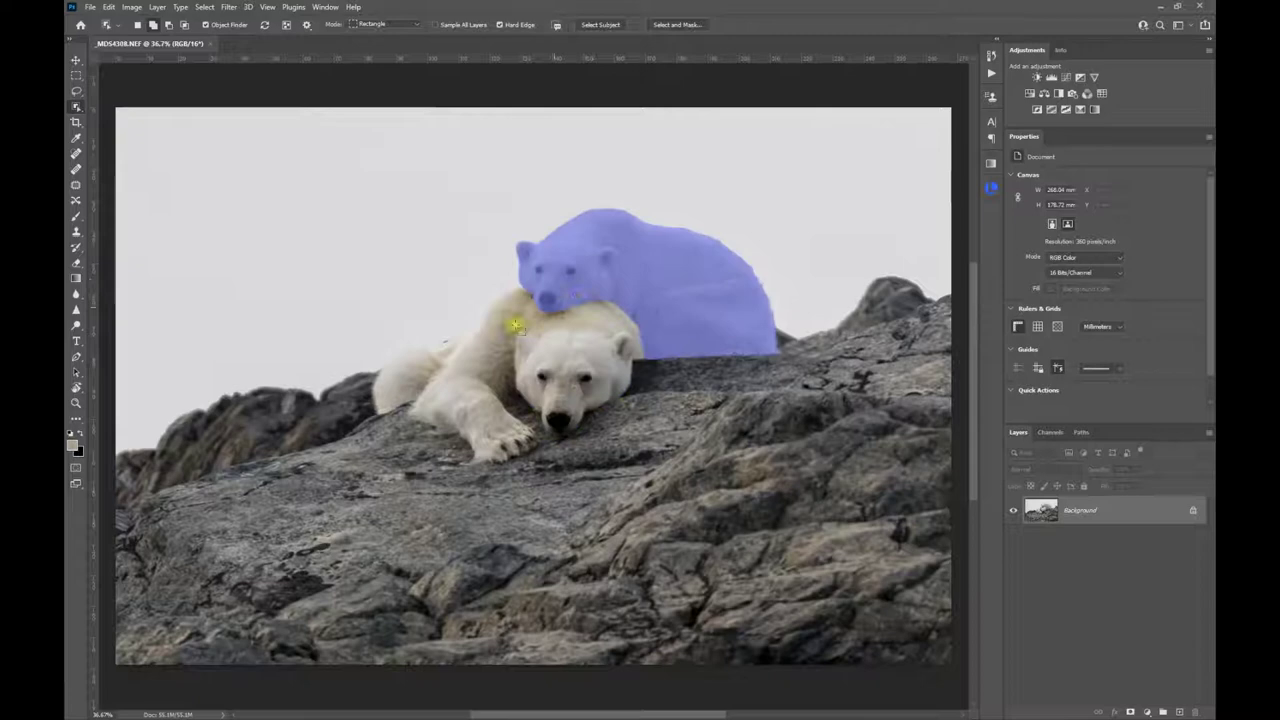
click(404, 392)
click(657, 248)
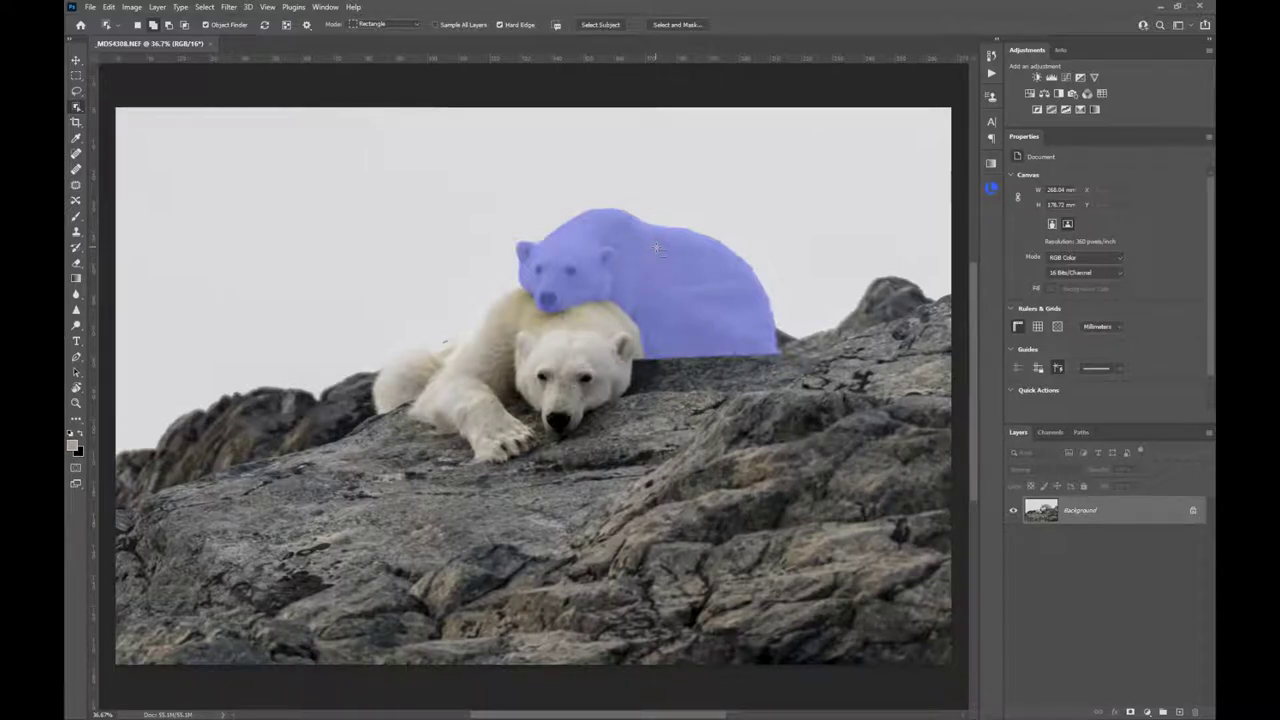
click(522, 311)
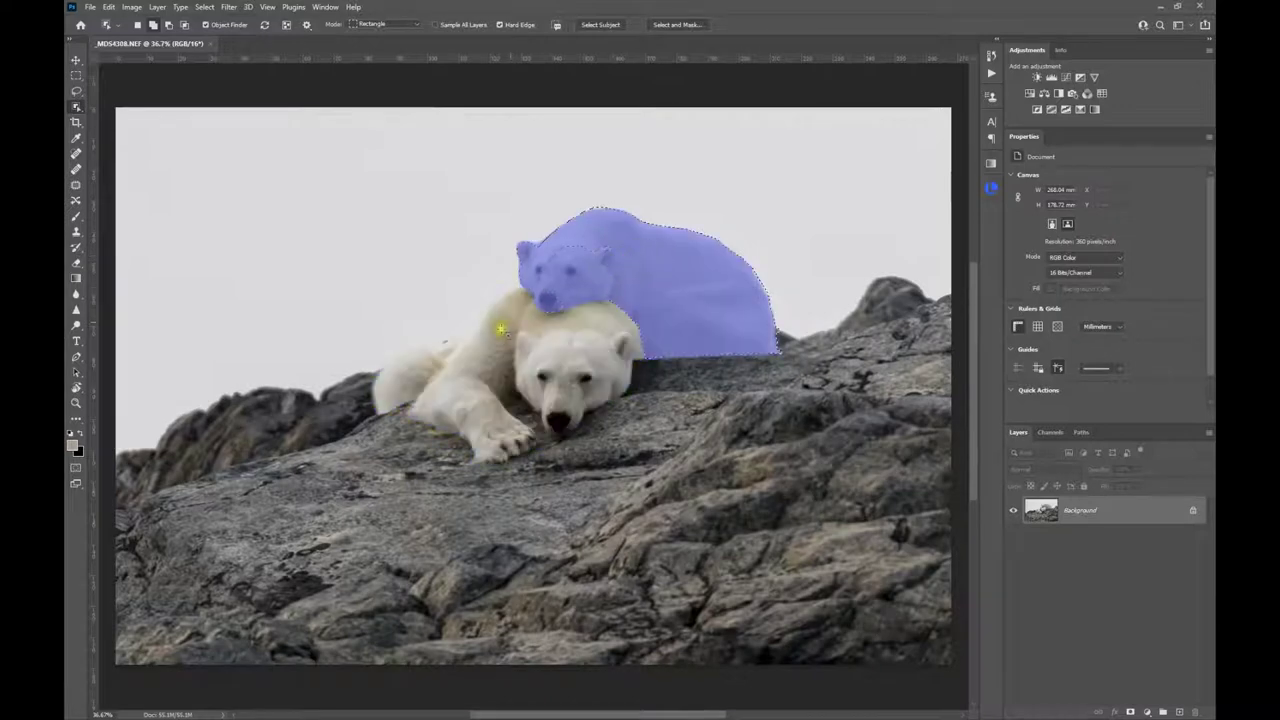
click(508, 336)
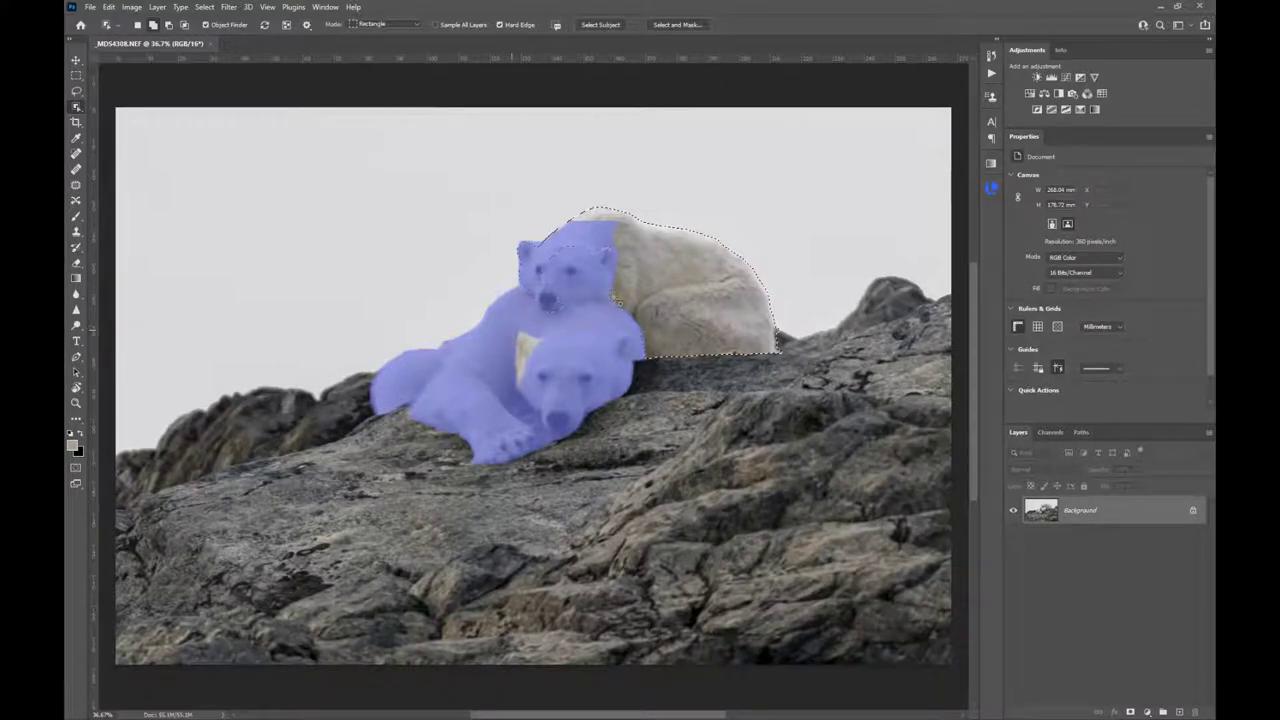
click(669, 289)
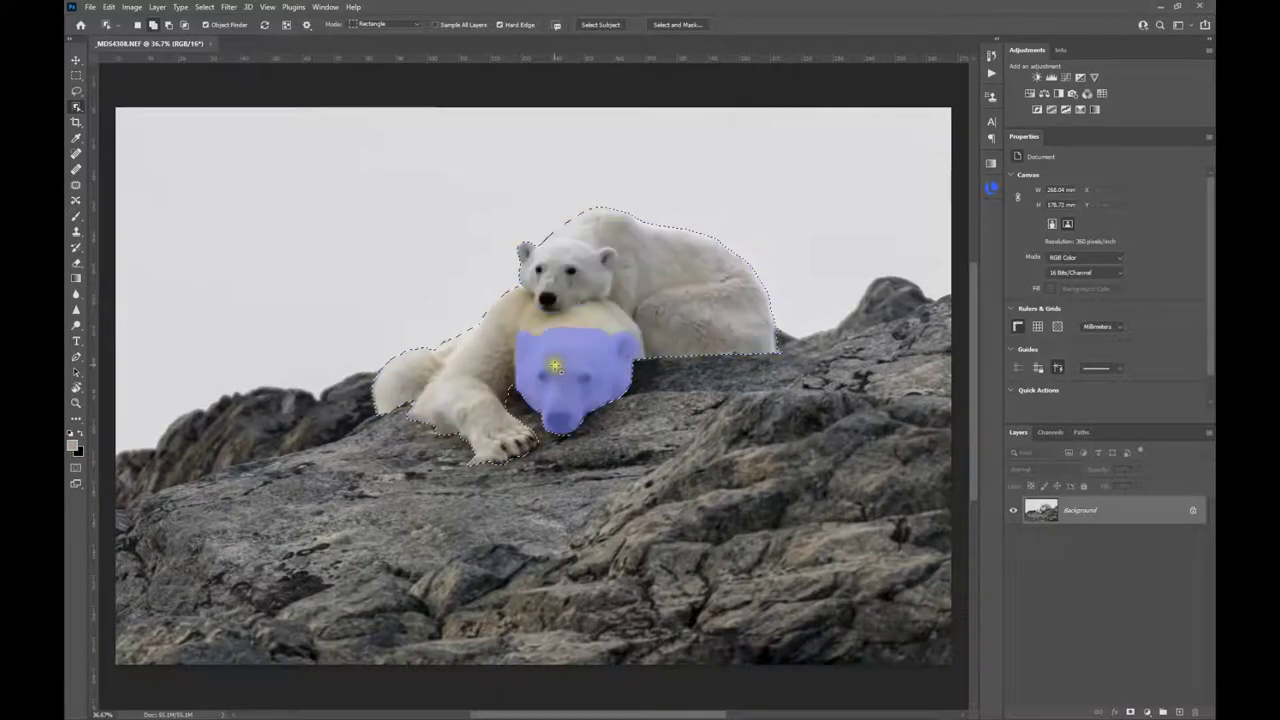
click(566, 338)
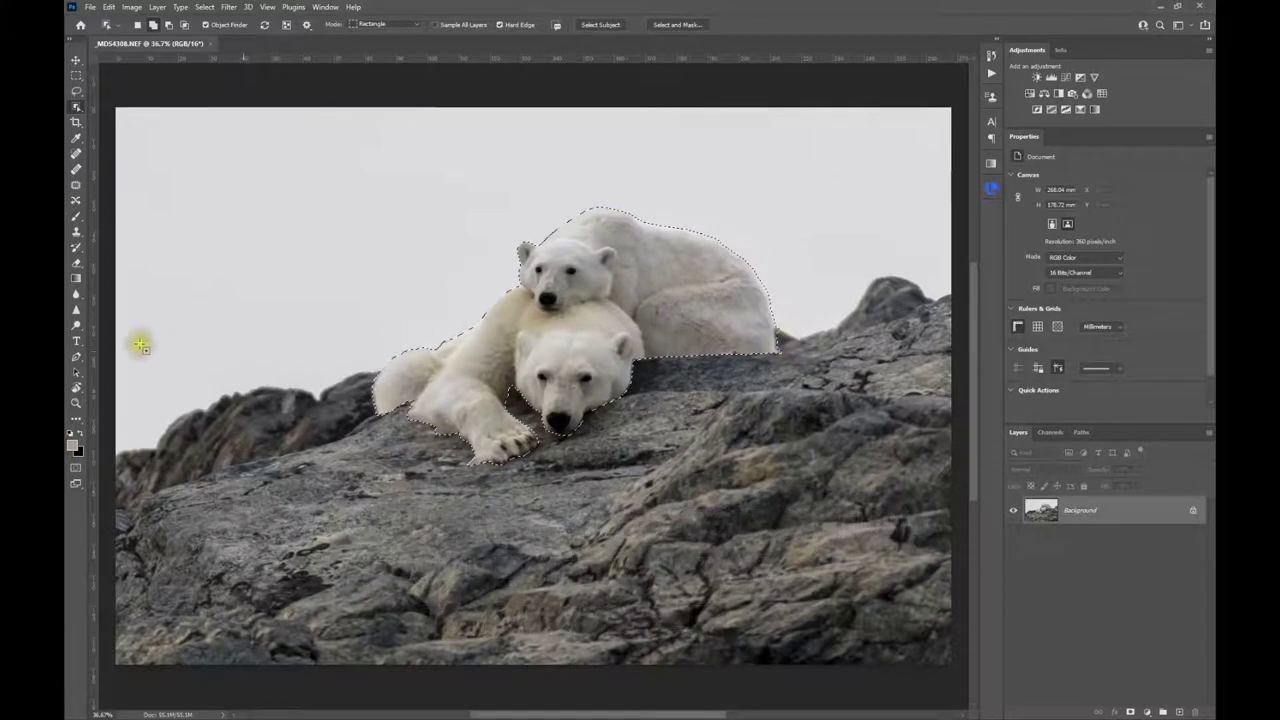
Inspect the selection edge up close along the upper bear's hindquarters and the rock, and bring both bears back into view.
click(75, 373)
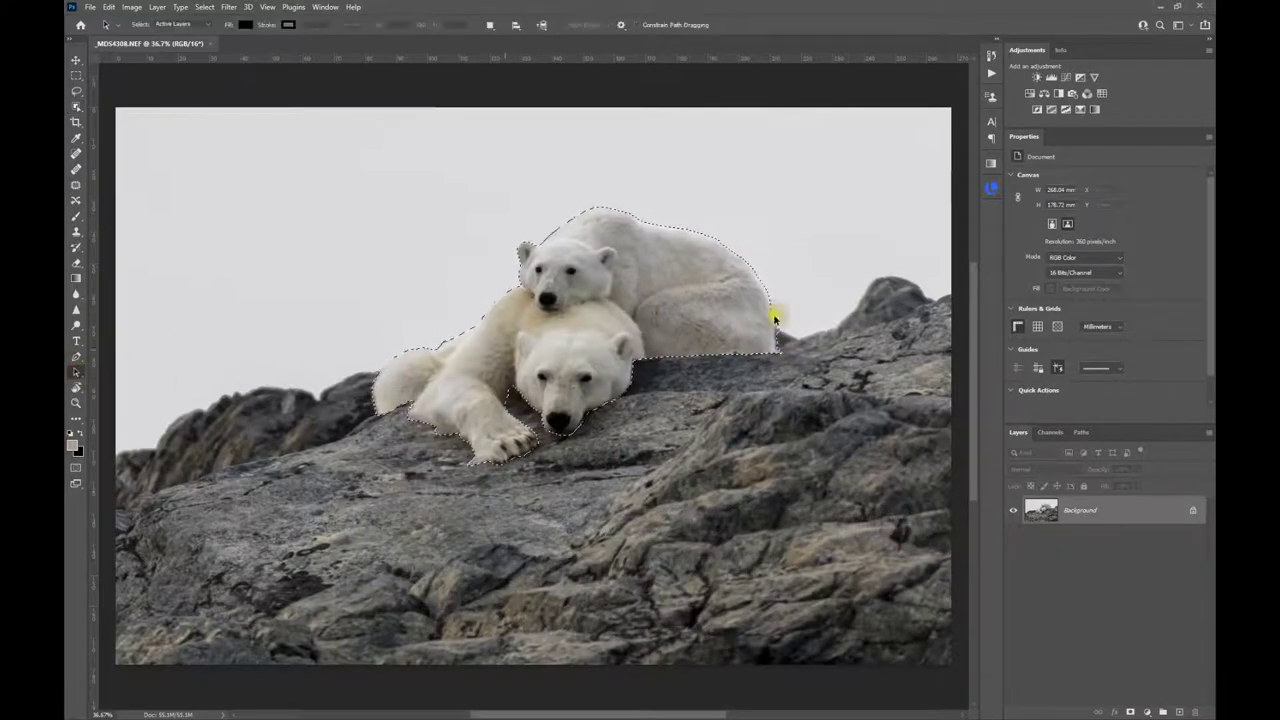
scroll(779, 334, up, 6)
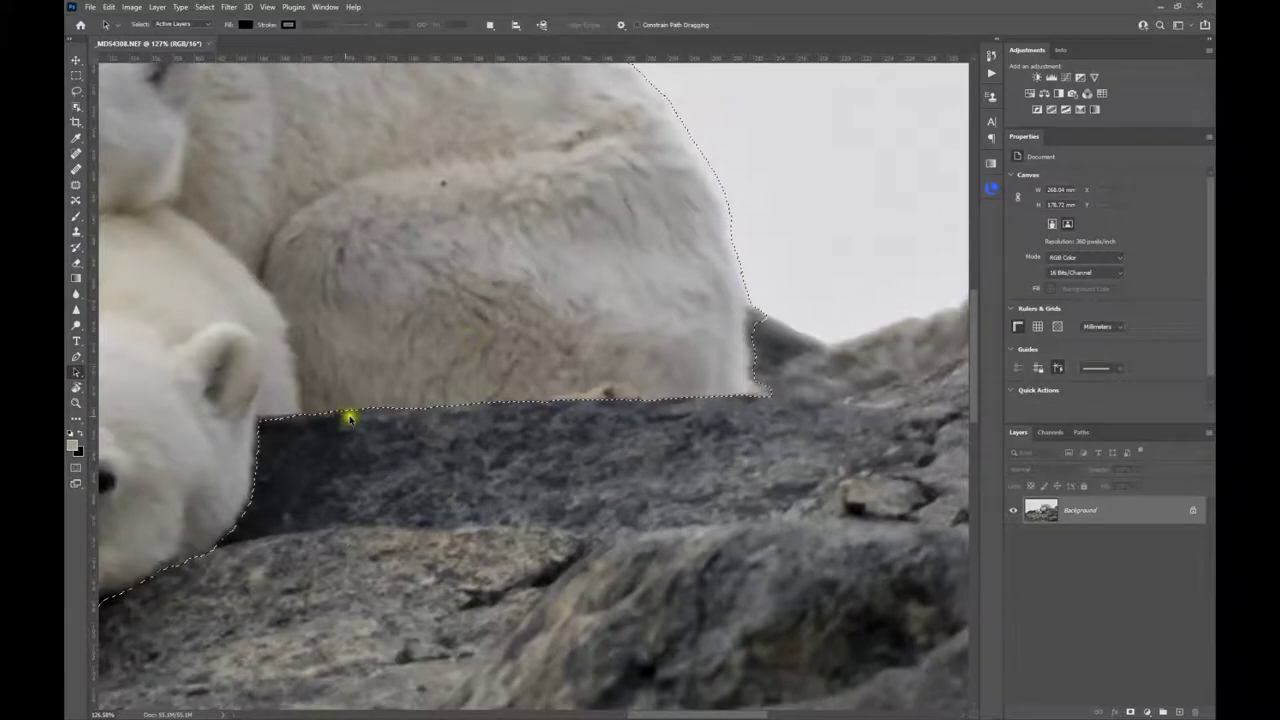
scroll(343, 443, down, 5)
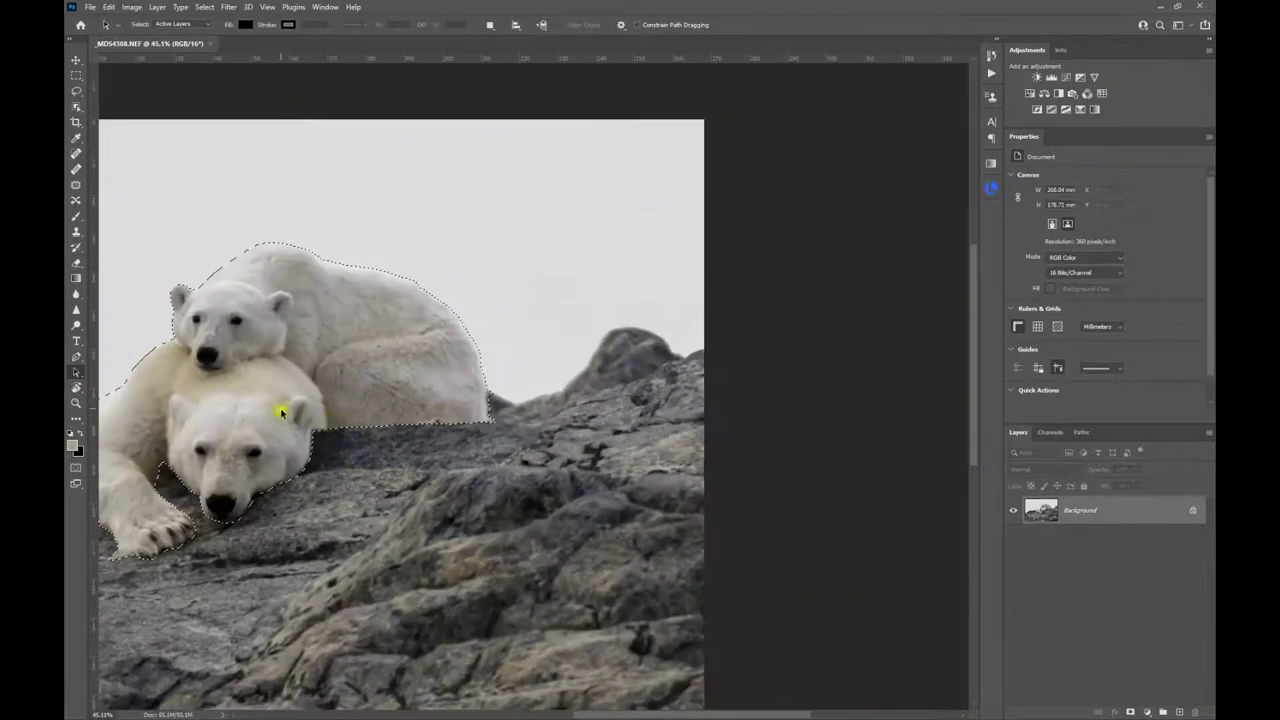
drag(281, 390, 623, 371)
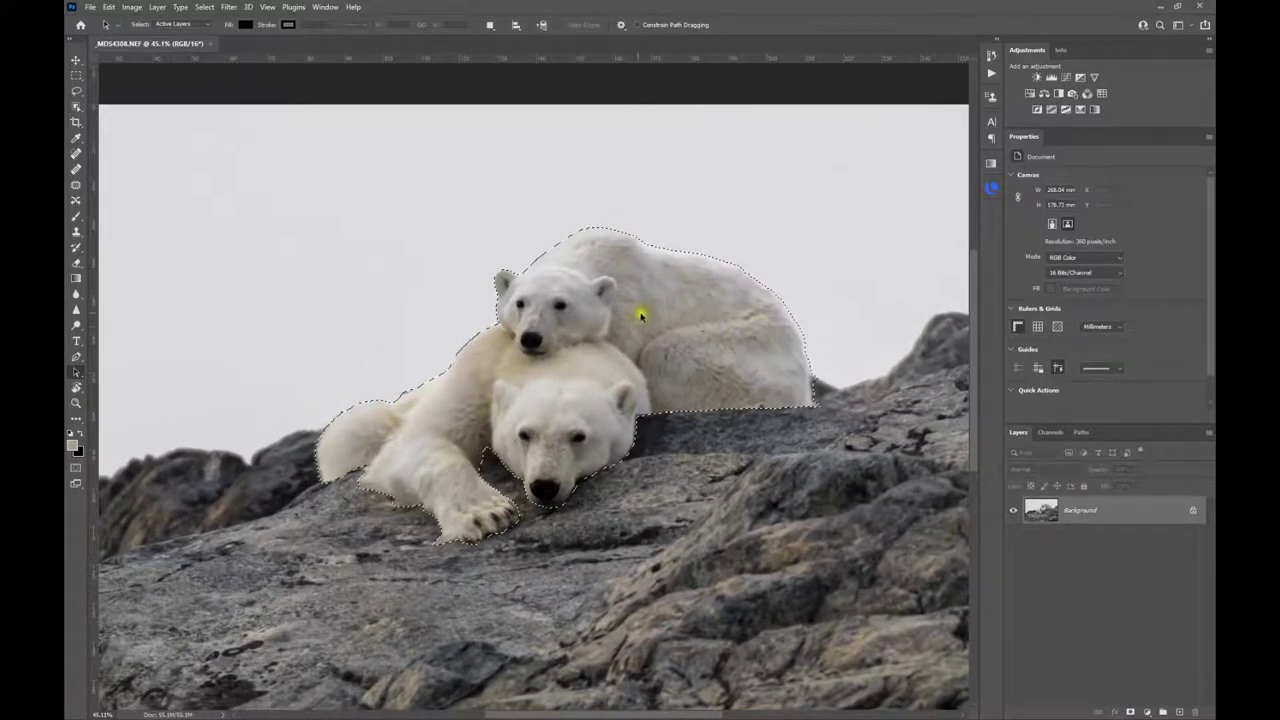
Add a Curves adjustment to the selected bears, darken them with a curve point at input 153, output 65, and inspect the mask edges.
click(1066, 77)
drag(1104, 292, 1131, 318)
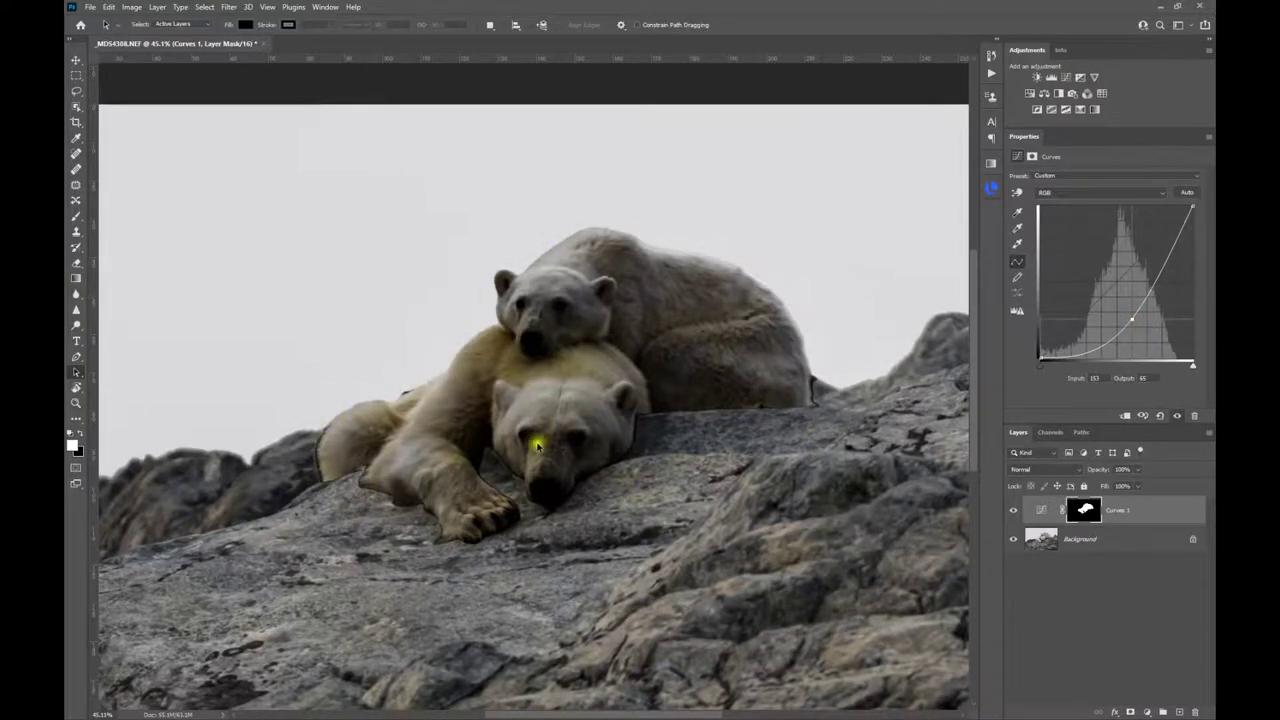
scroll(474, 520, up, 1)
scroll(477, 523, up, 1)
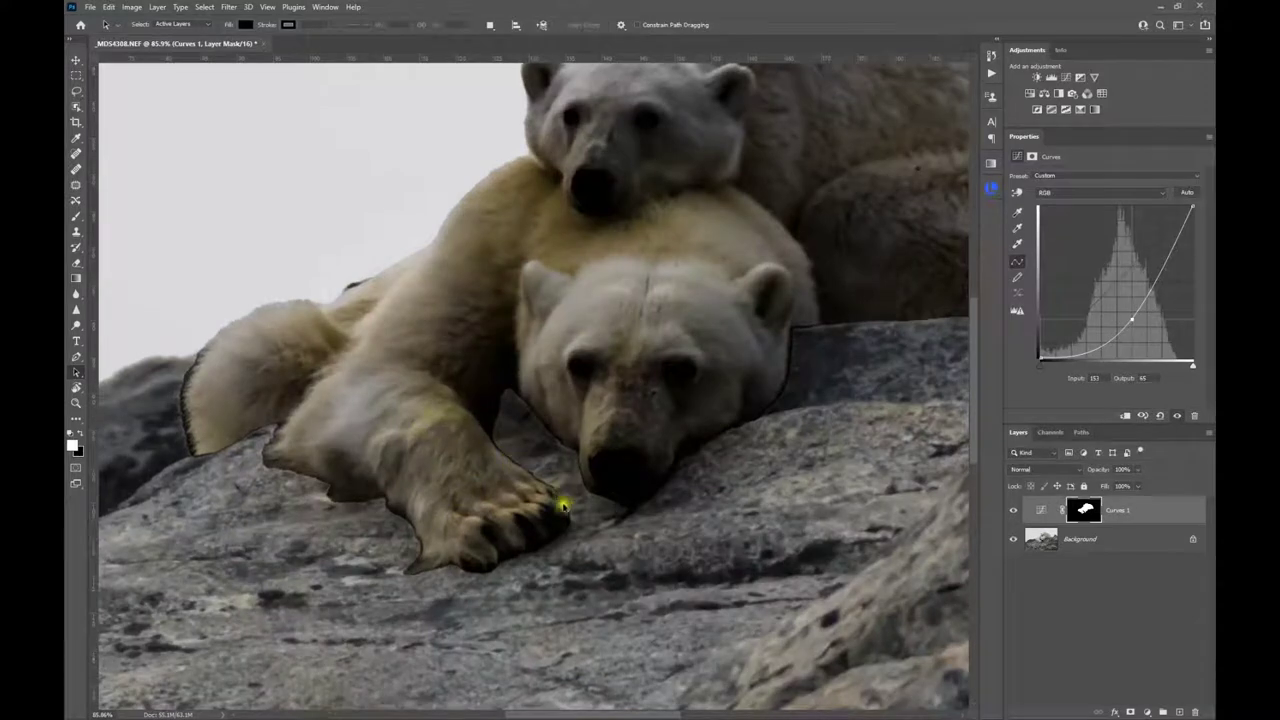
scroll(529, 365, down, 2)
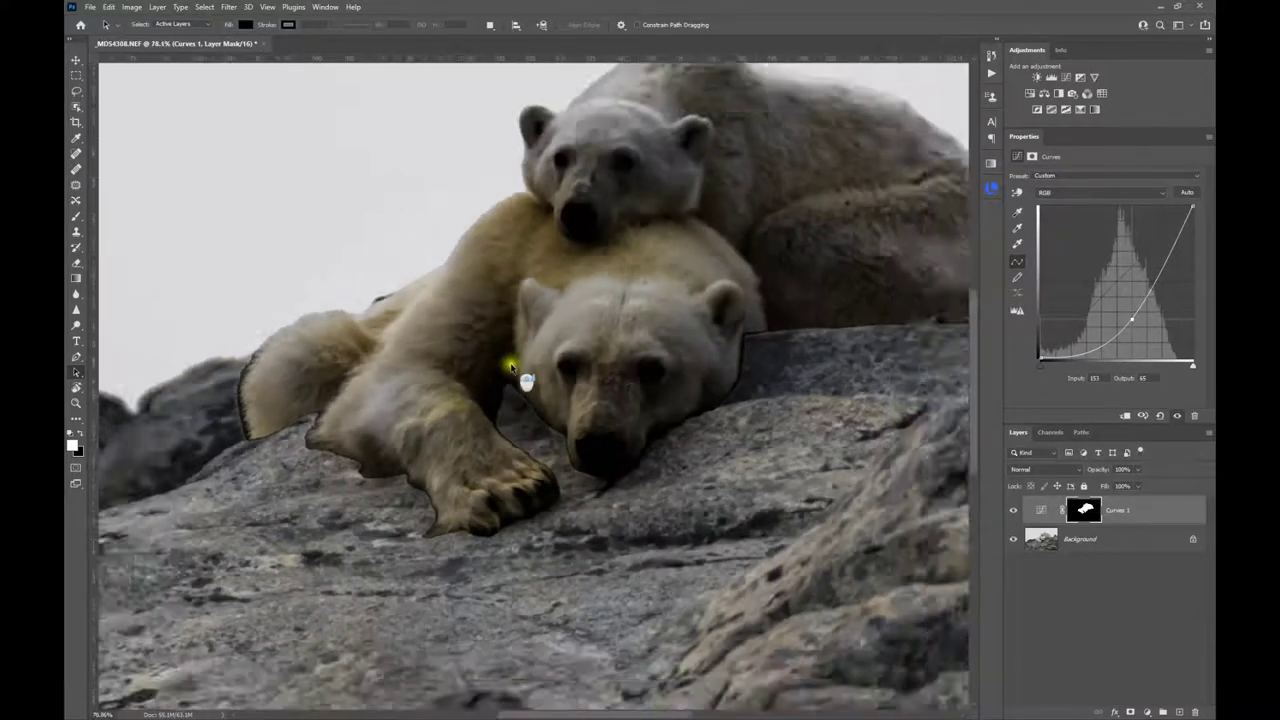
scroll(845, 320, up, 2)
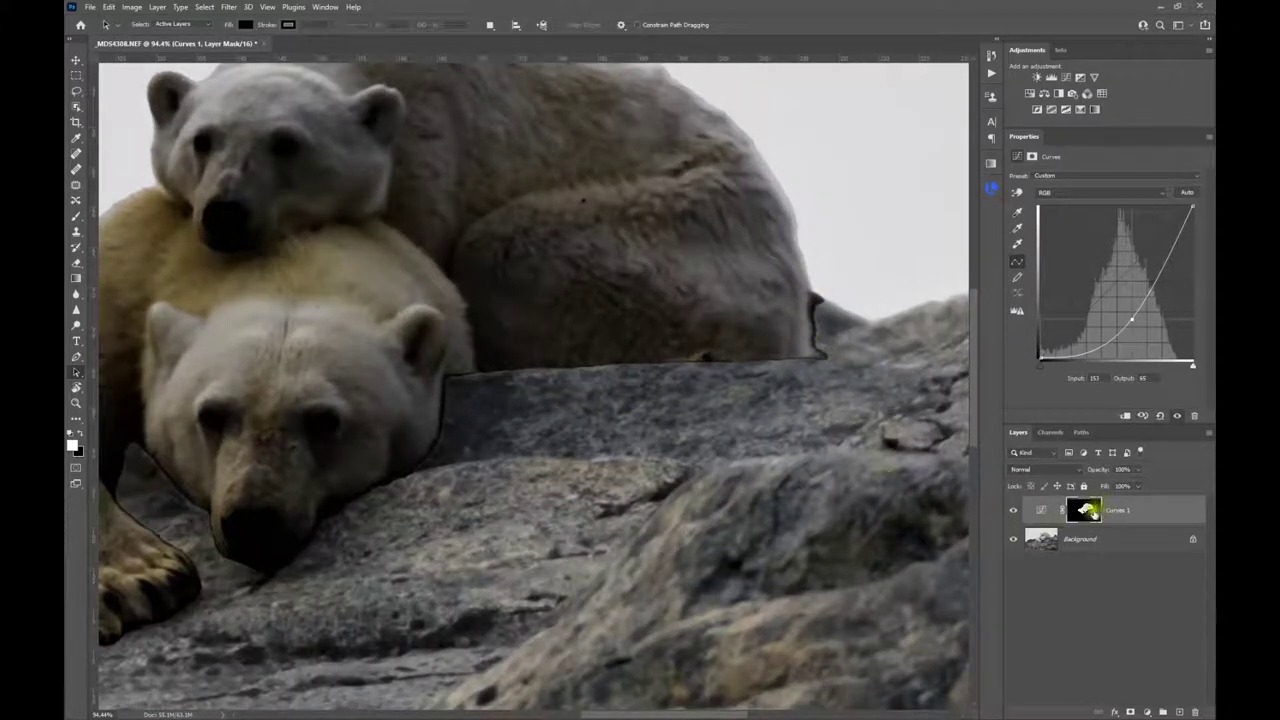
Load the Curves layer's mask as a selection, fit the photo in view, and hide the Curves layer.
click(1085, 511)
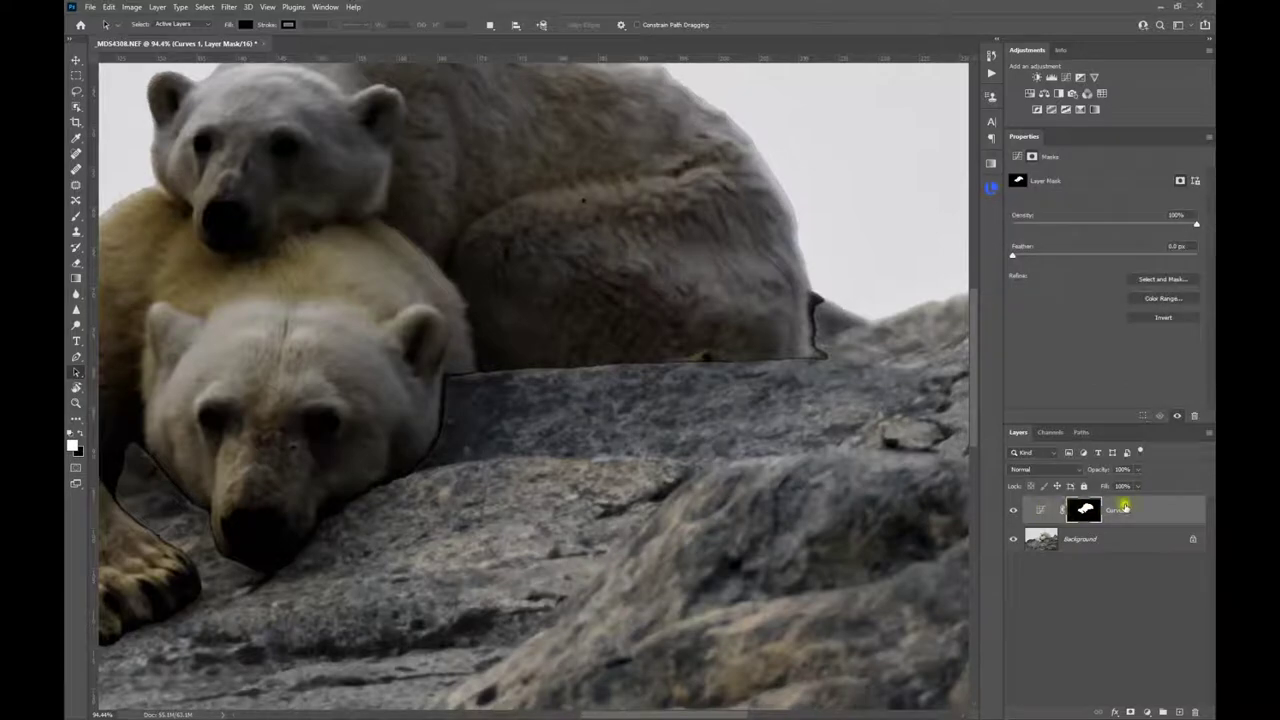
right_click(1088, 513)
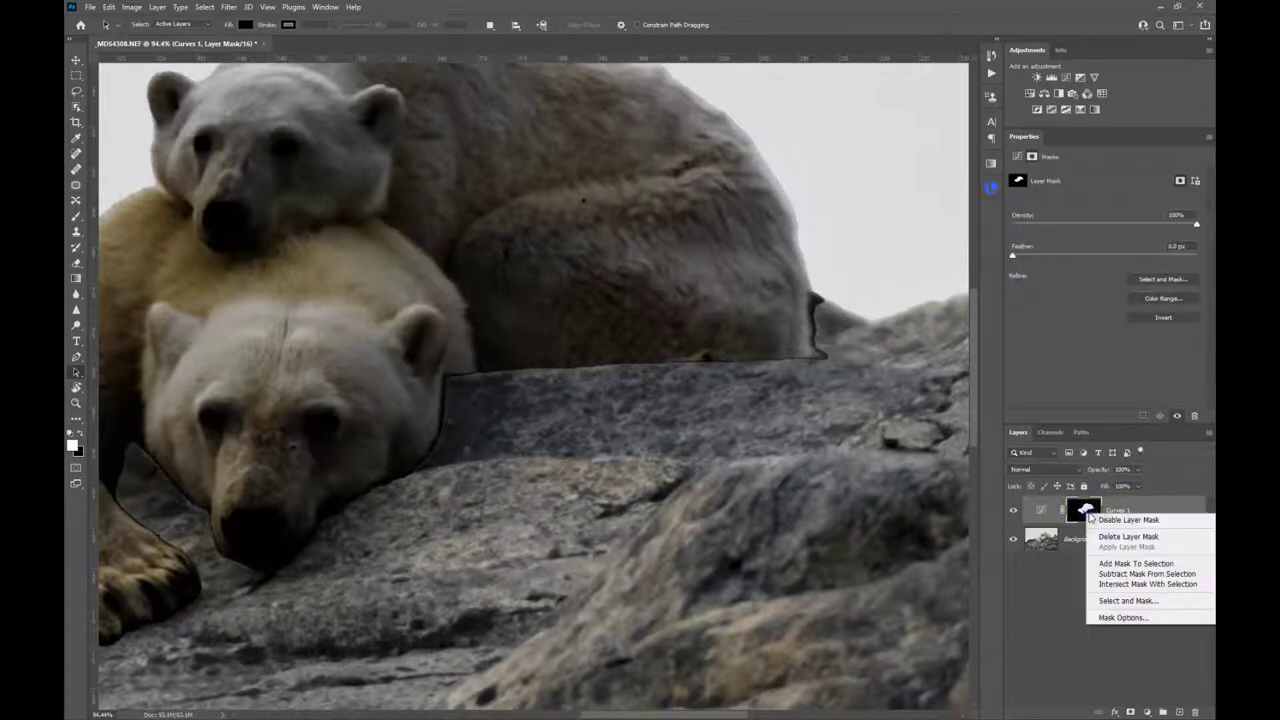
click(1100, 563)
key(ctrl+0)
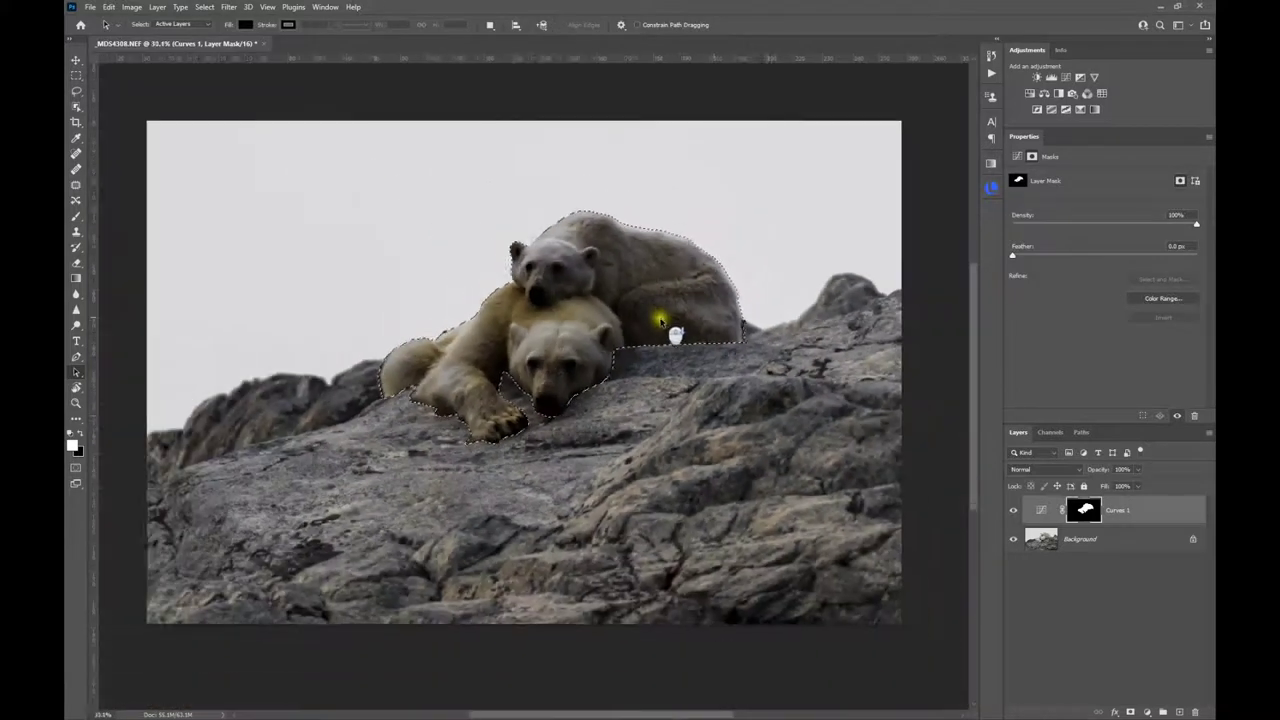
click(1012, 510)
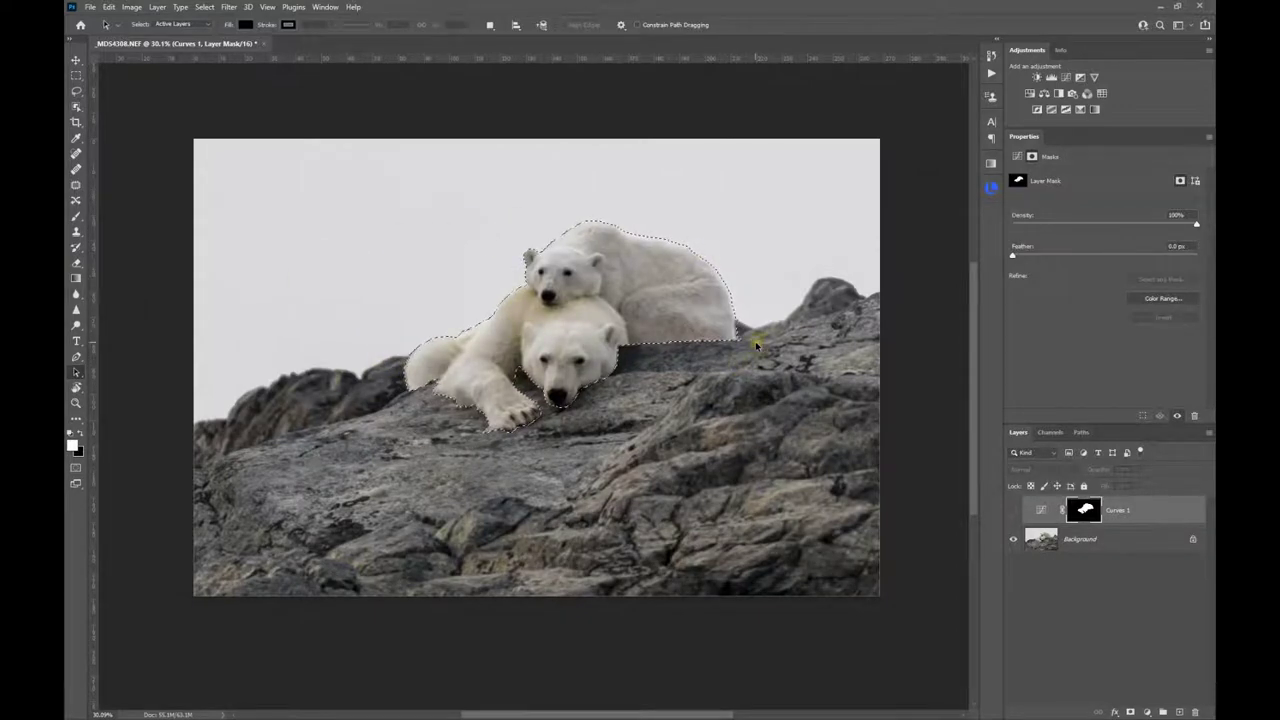
Save the current bear selection as a new channel named BEARS.
click(203, 7)
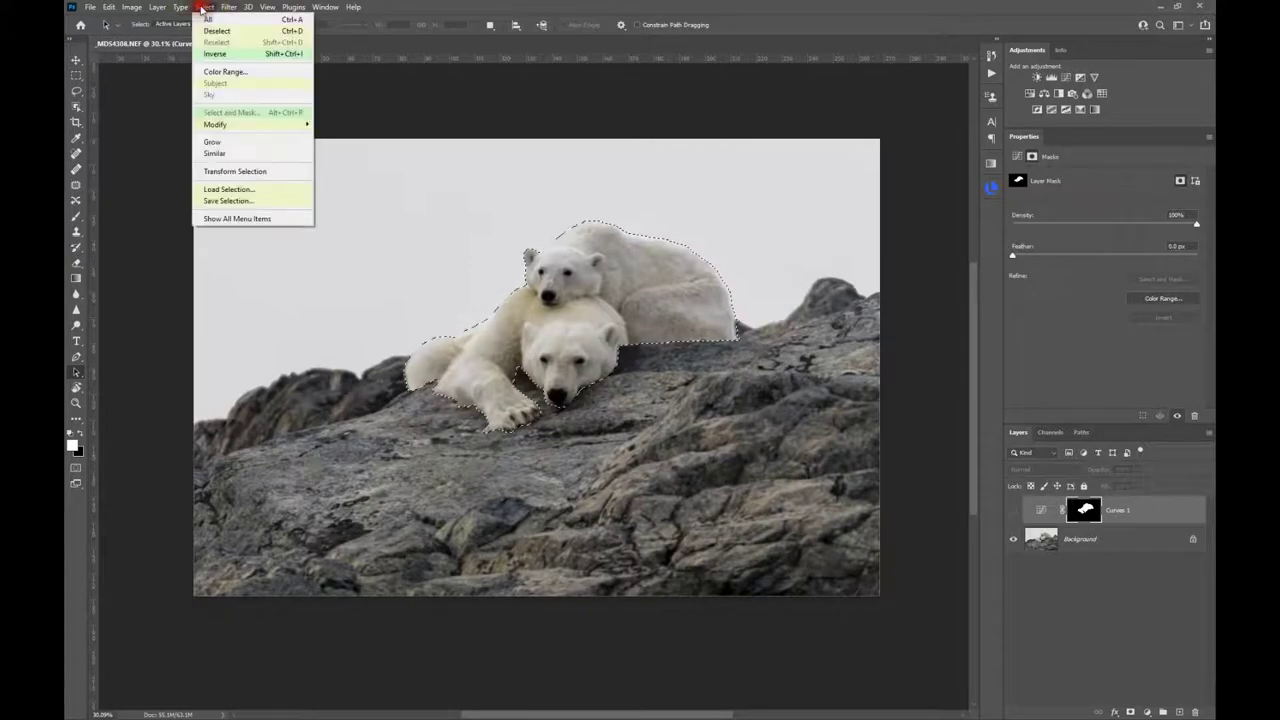
click(215, 203)
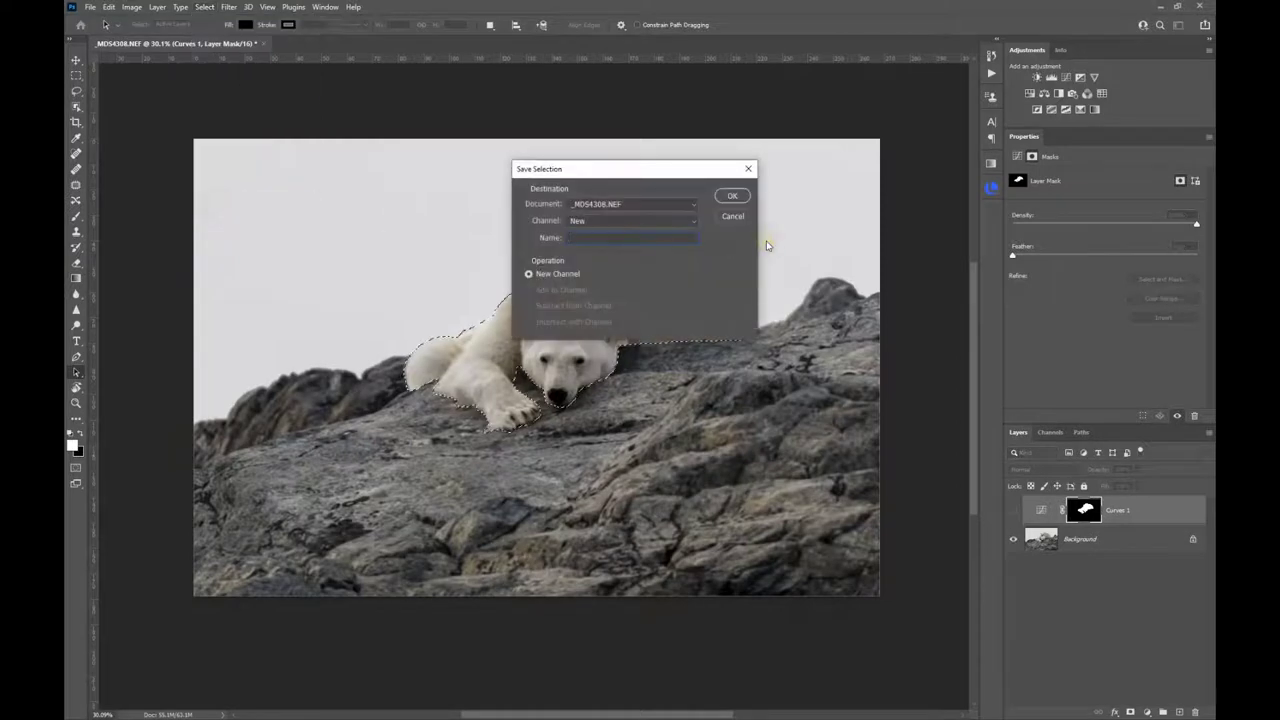
text(BEARS)
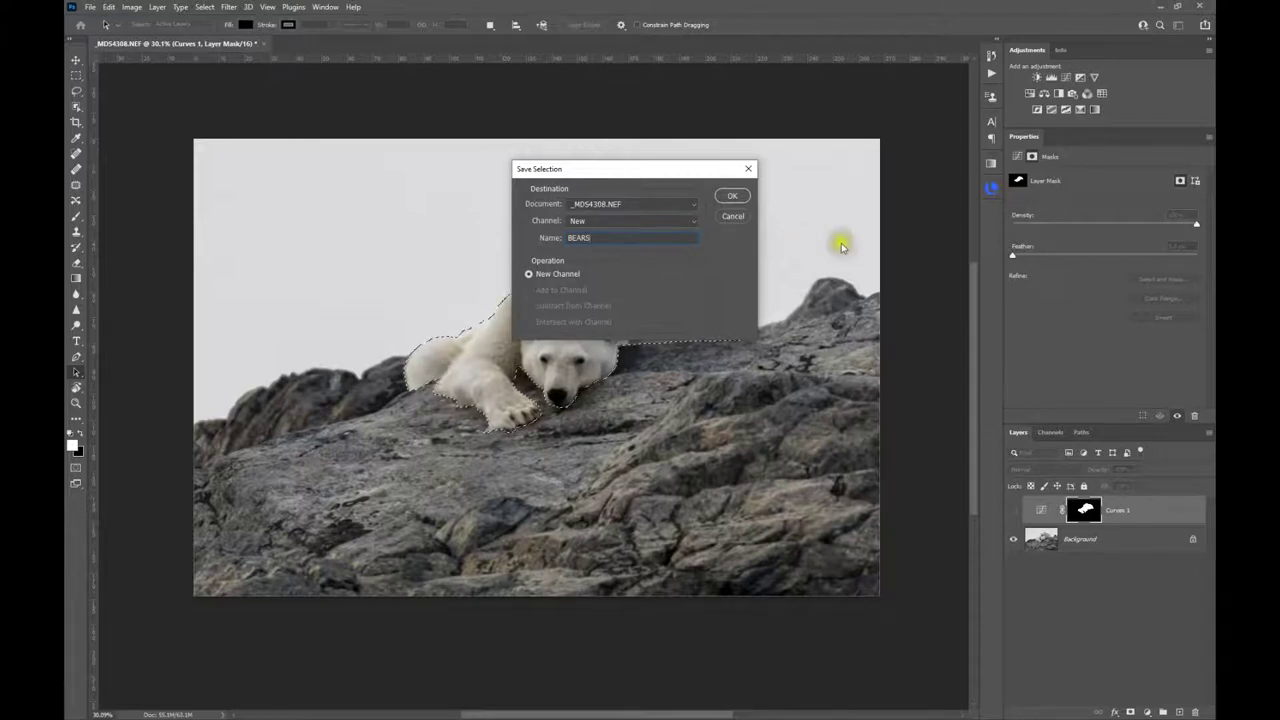
click(725, 197)
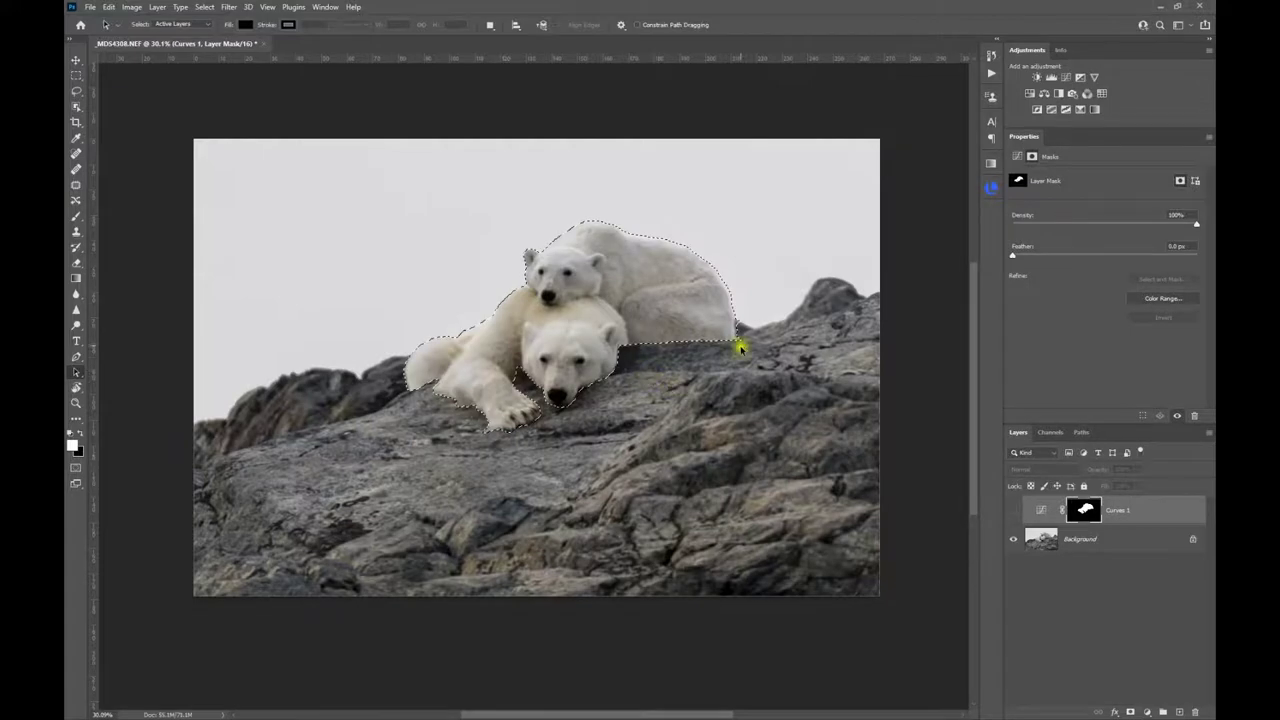
Switch to the Quick Selection tool and touch up the selection below the lower bear's nose using subtract and add modes.
scroll(752, 352, up, 3)
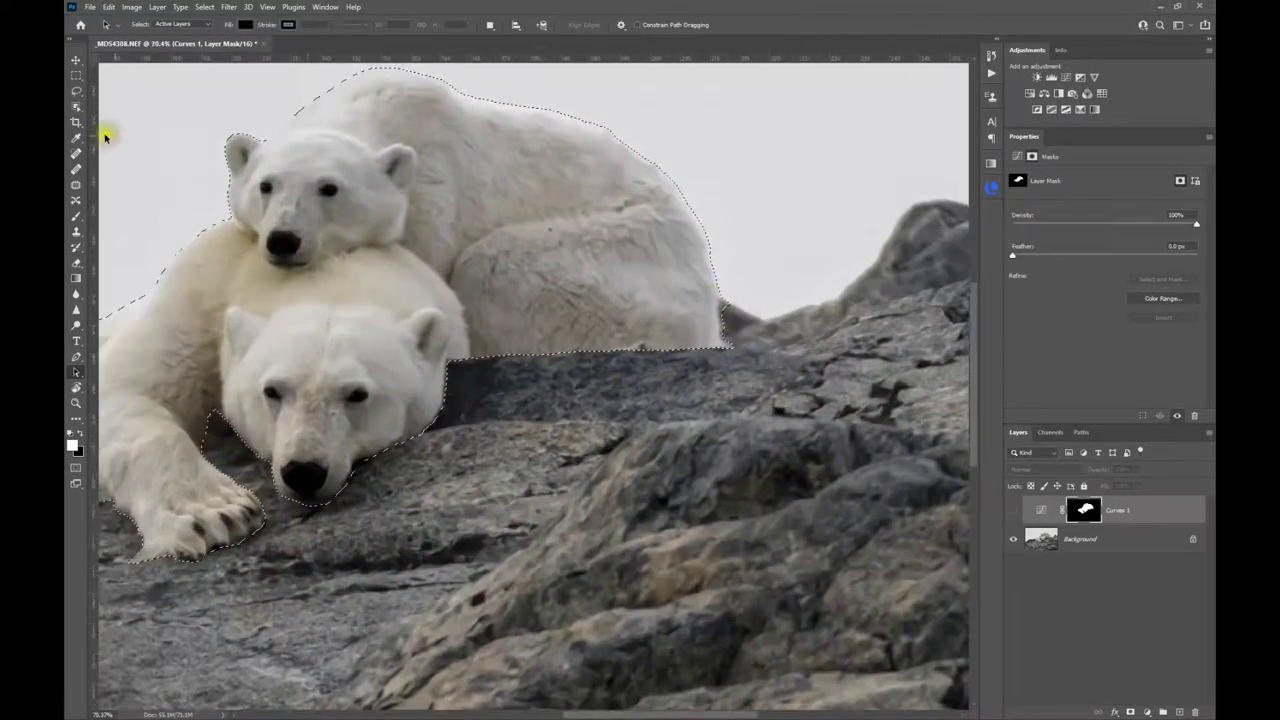
click(75, 106)
click(75, 106)
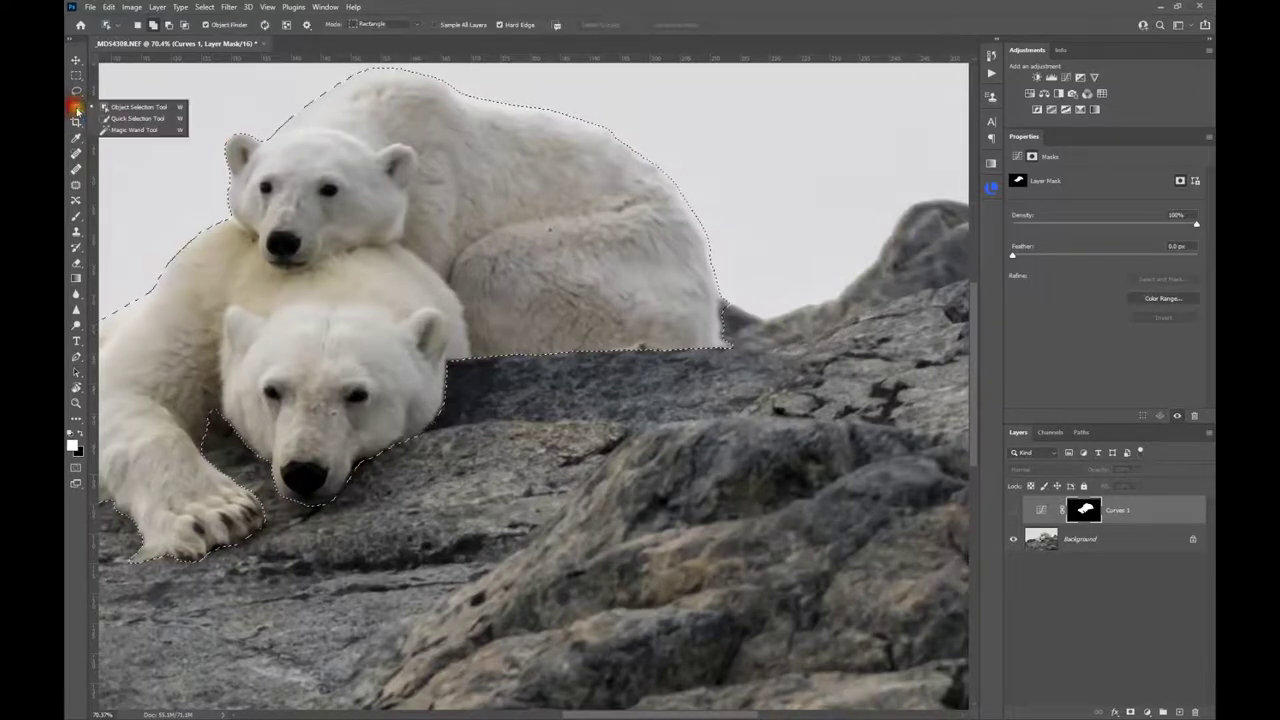
click(128, 118)
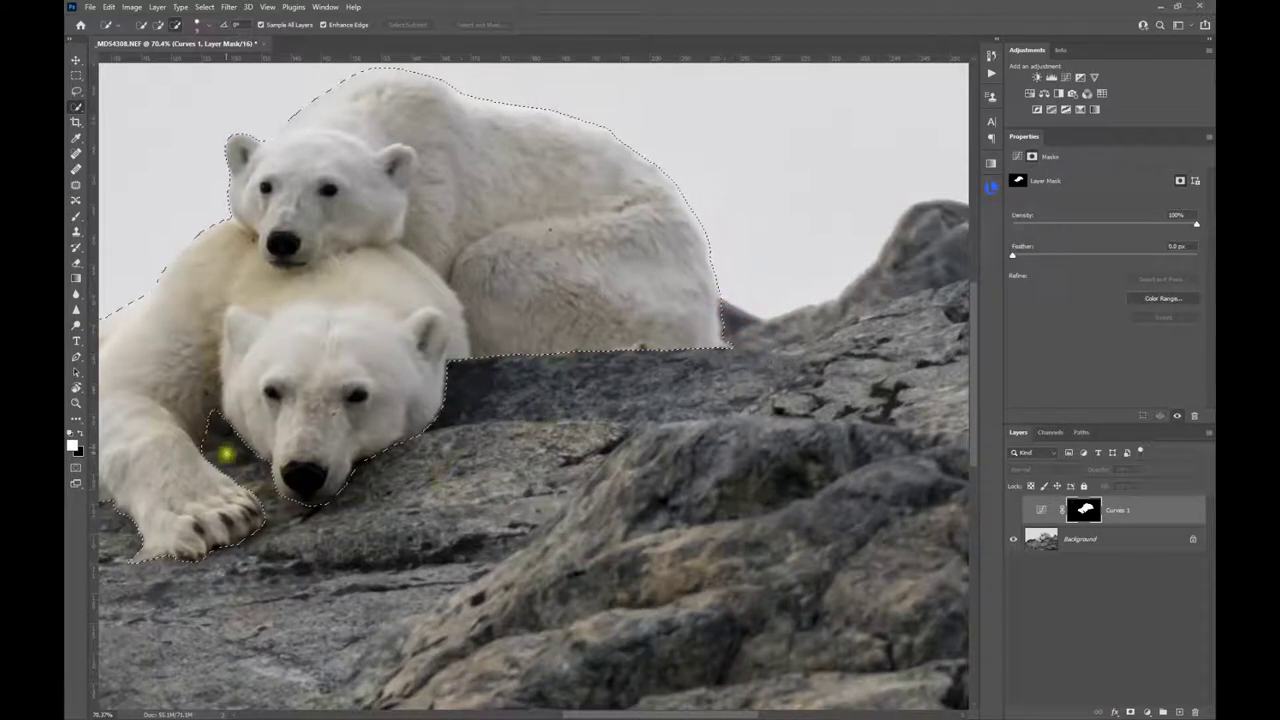
drag(307, 507, 438, 516)
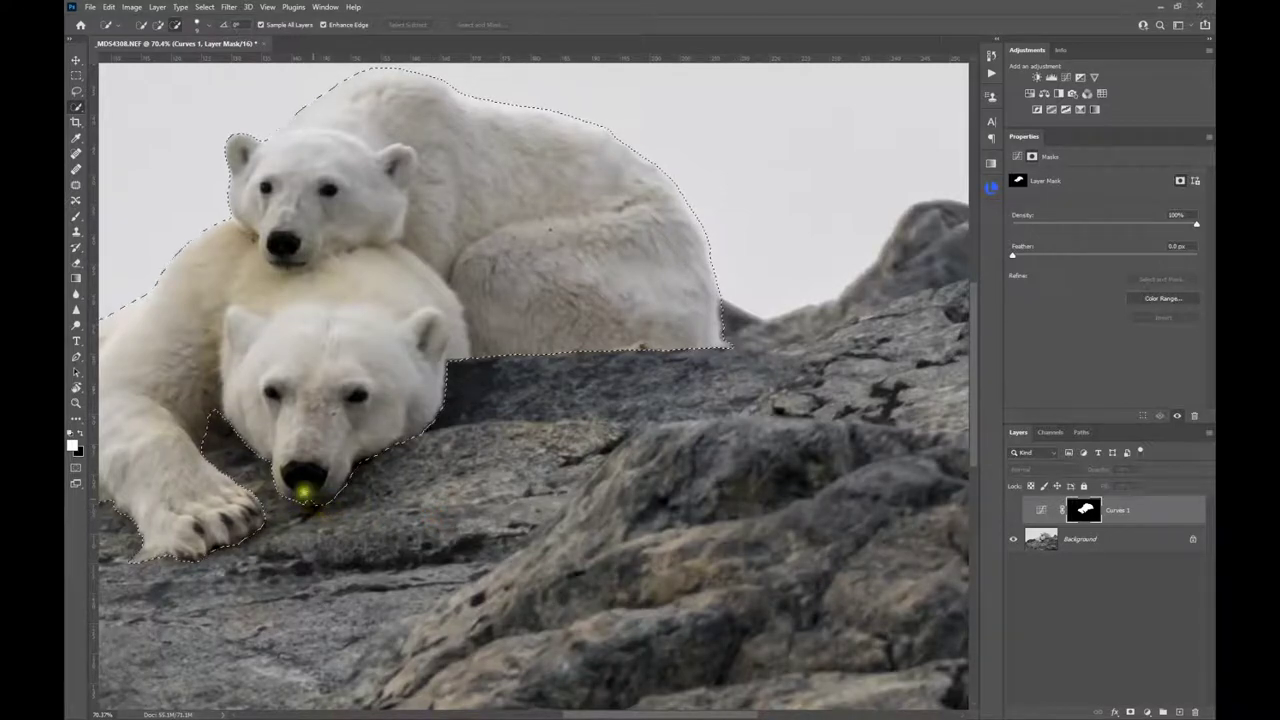
click(159, 25)
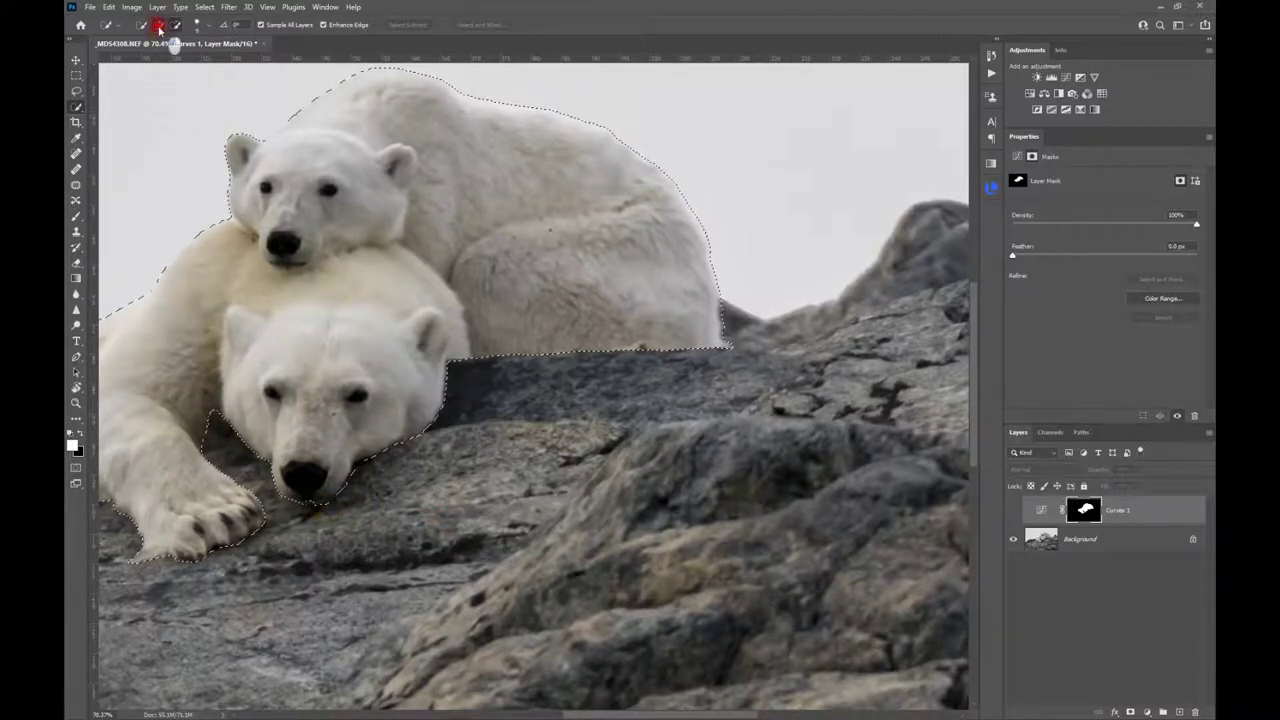
click(311, 501)
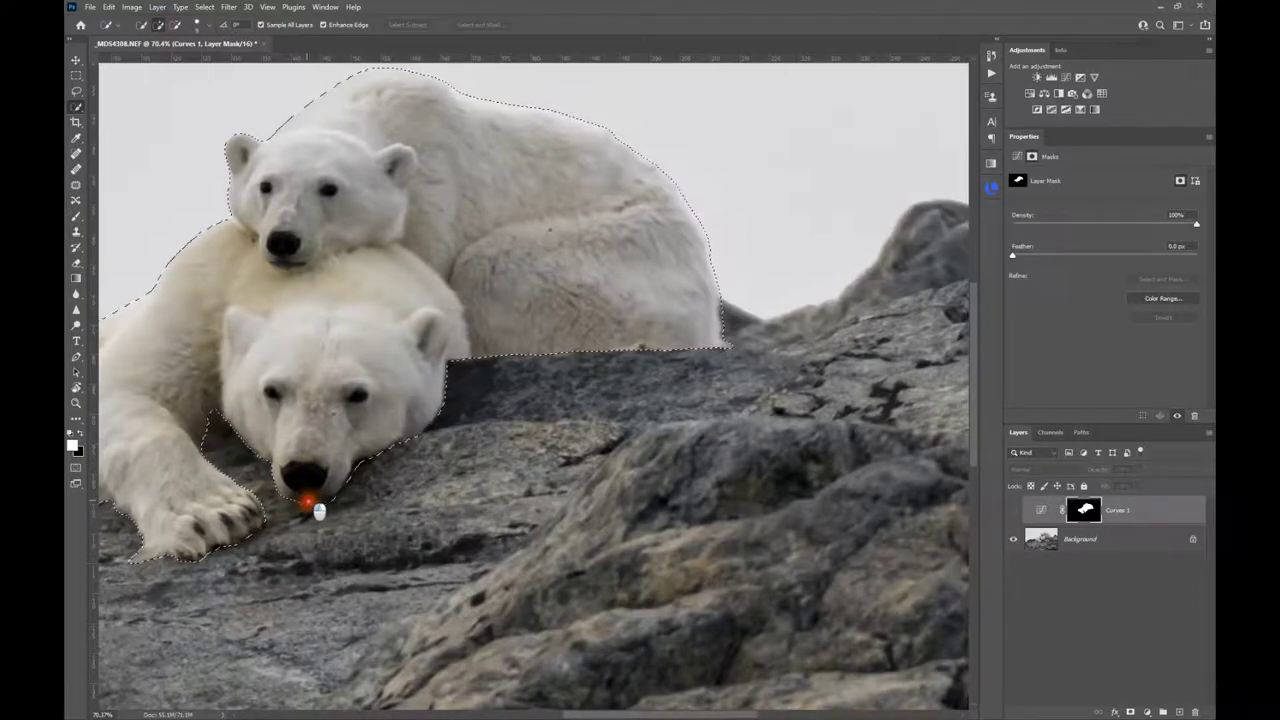
drag(313, 350, 617, 286)
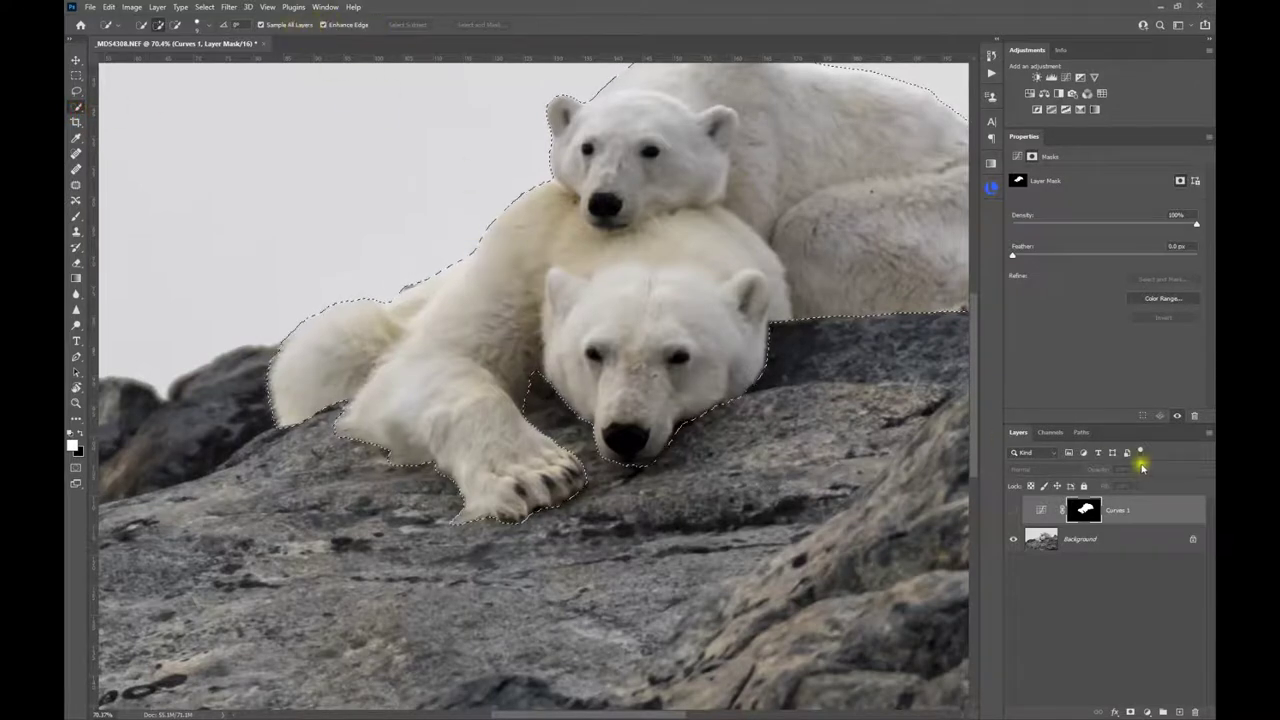
Open the Background layer's selection in Select and Mask and brush-refine the fur edges along the lower bear's rump and front paw.
click(1034, 542)
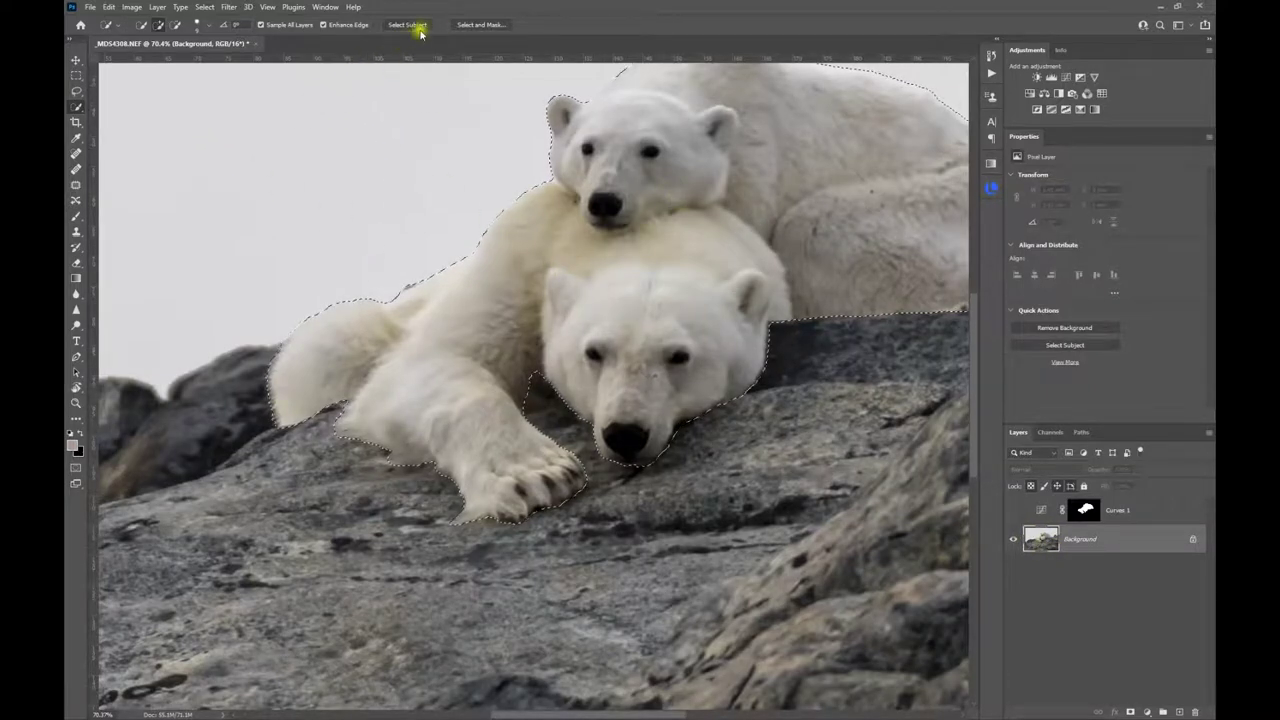
click(478, 24)
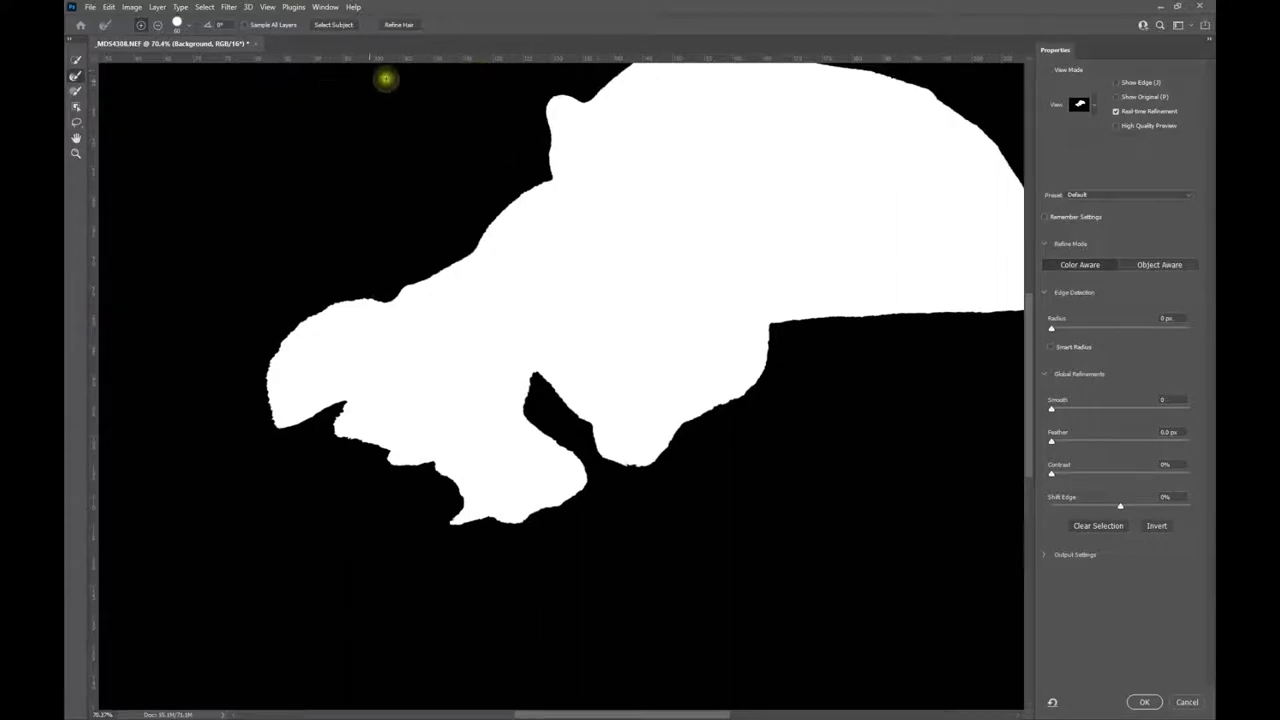
click(396, 25)
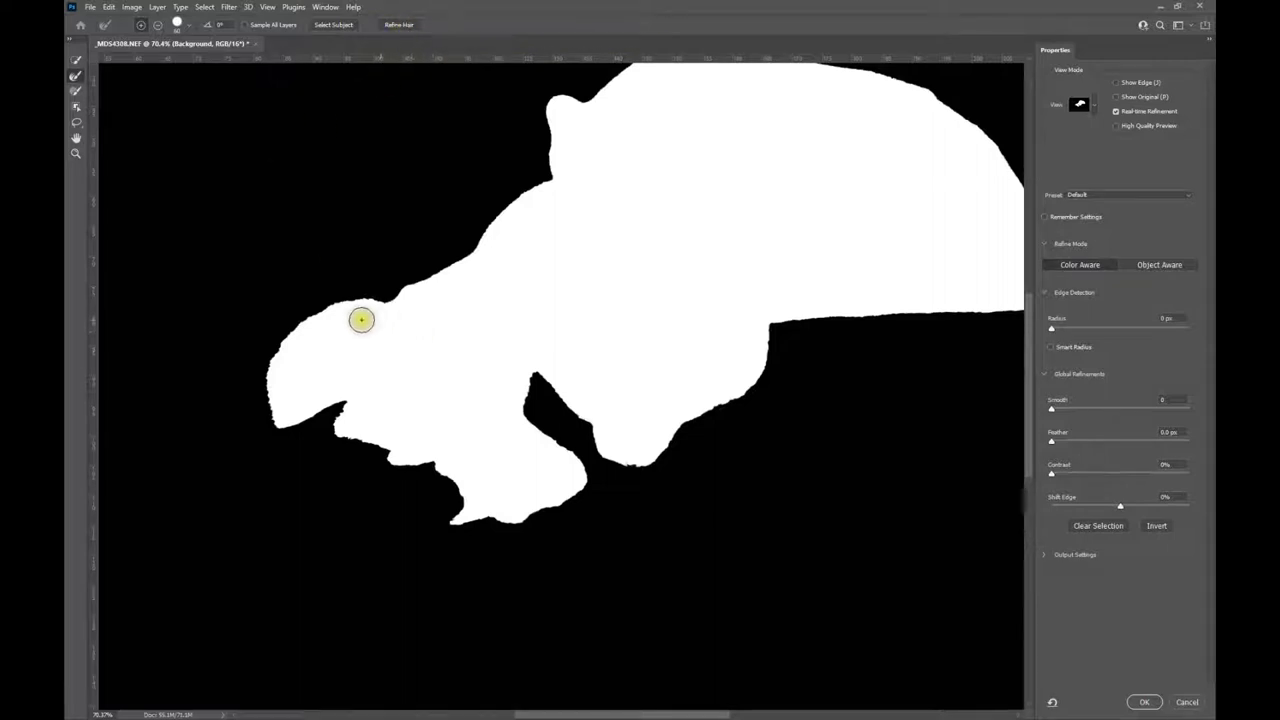
mouse_move(315, 306)
mouse_down()
mouse_move(323, 326)
mouse_move(286, 334)
mouse_move(271, 357)
mouse_move(270, 415)
mouse_move(306, 309)
mouse_move(411, 283)
mouse_move(831, 331)
mouse_move(784, 365)
mouse_up()
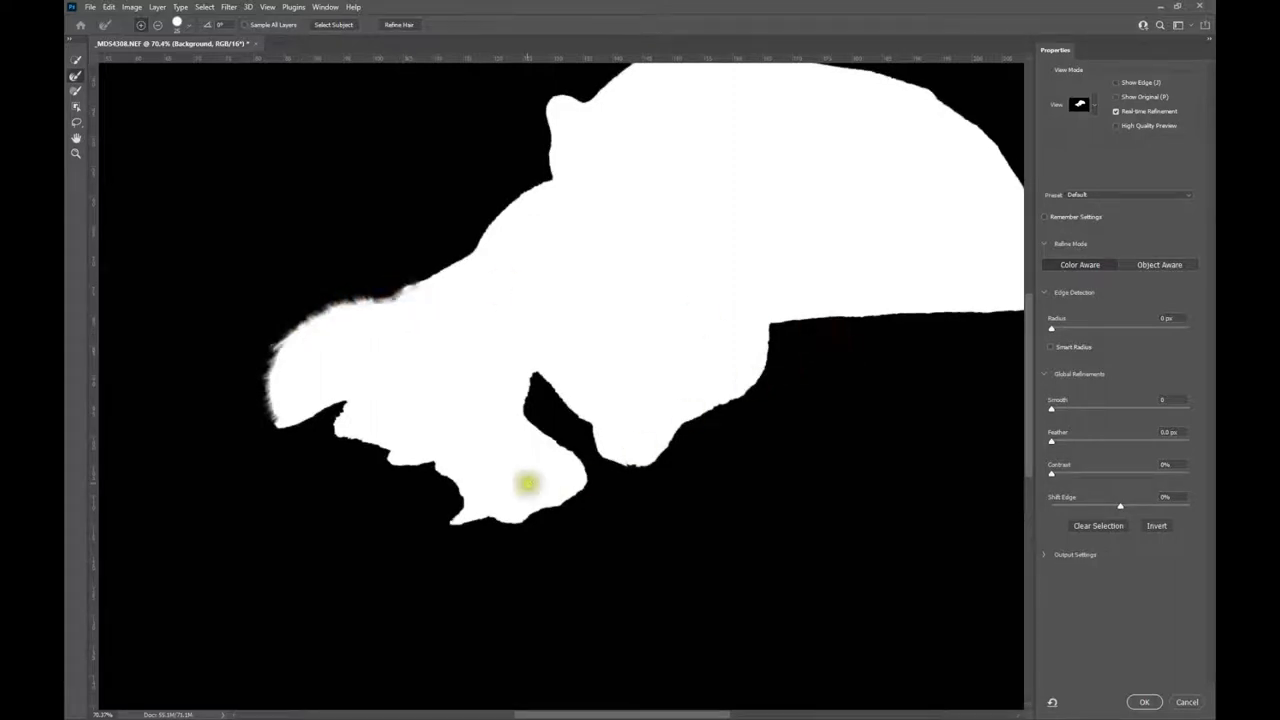
mouse_move(273, 426)
mouse_down()
mouse_move(347, 400)
mouse_move(312, 430)
mouse_move(285, 432)
mouse_move(323, 405)
mouse_move(454, 466)
mouse_move(443, 491)
mouse_move(464, 501)
mouse_move(449, 523)
mouse_move(960, 503)
mouse_up()
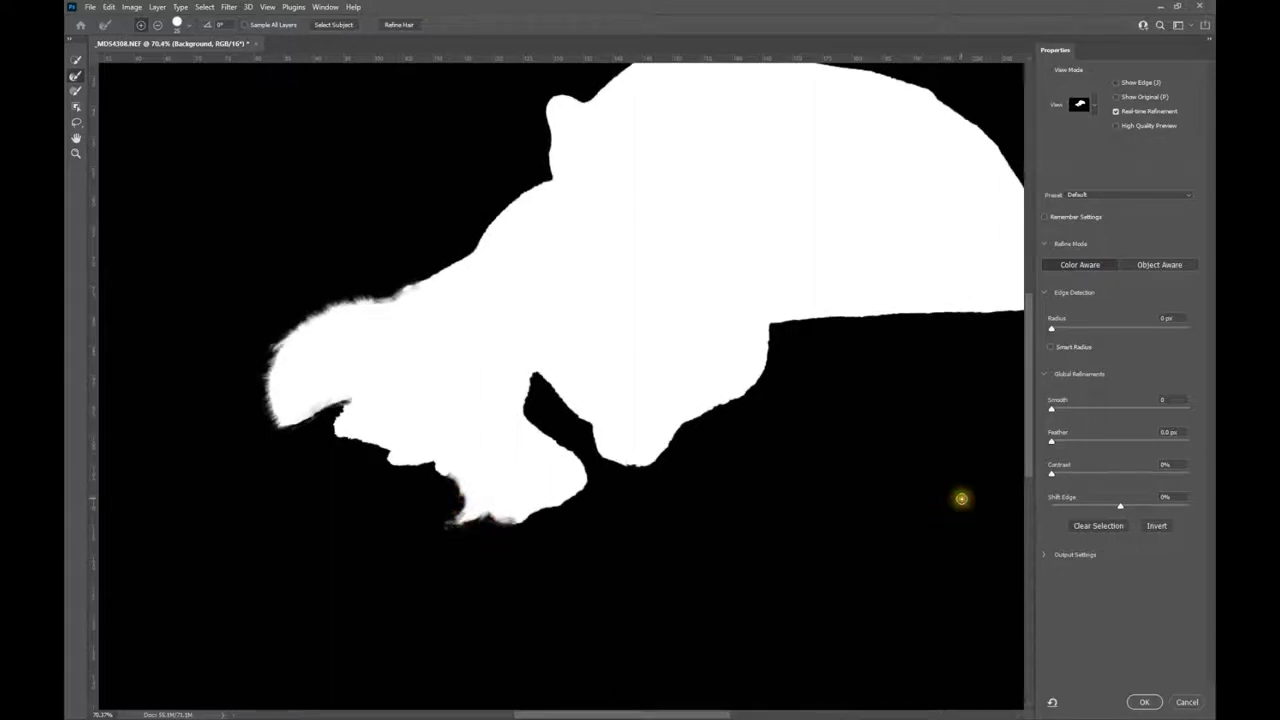
click(1144, 702)
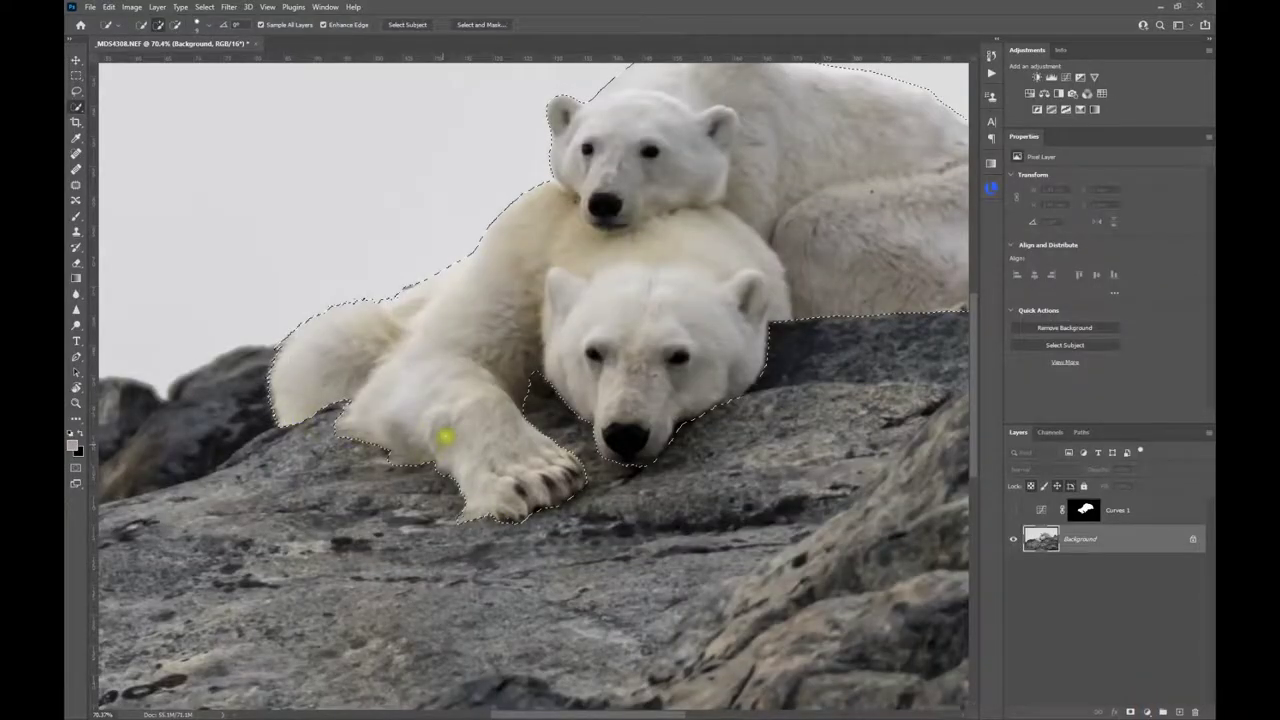
Save the refined selection to the existing BEARS channel with the Replace Channel operation.
scroll(662, 353, down, 3)
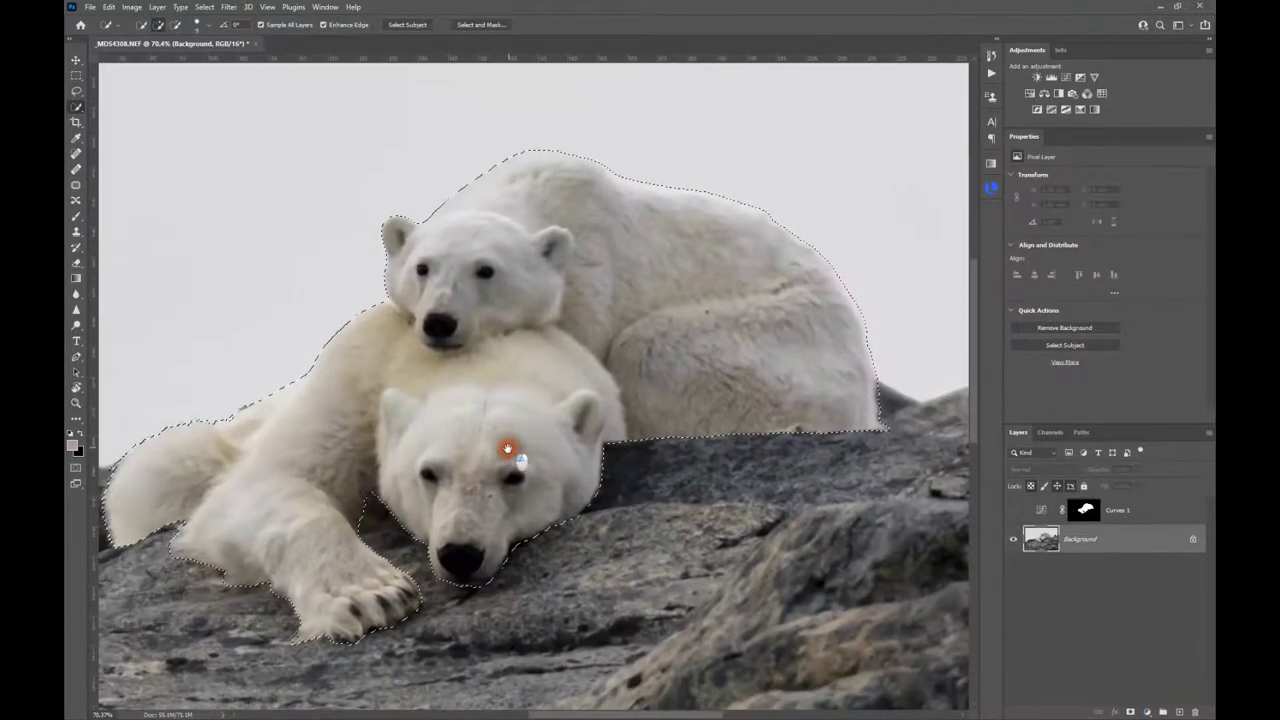
scroll(512, 450, down, 2)
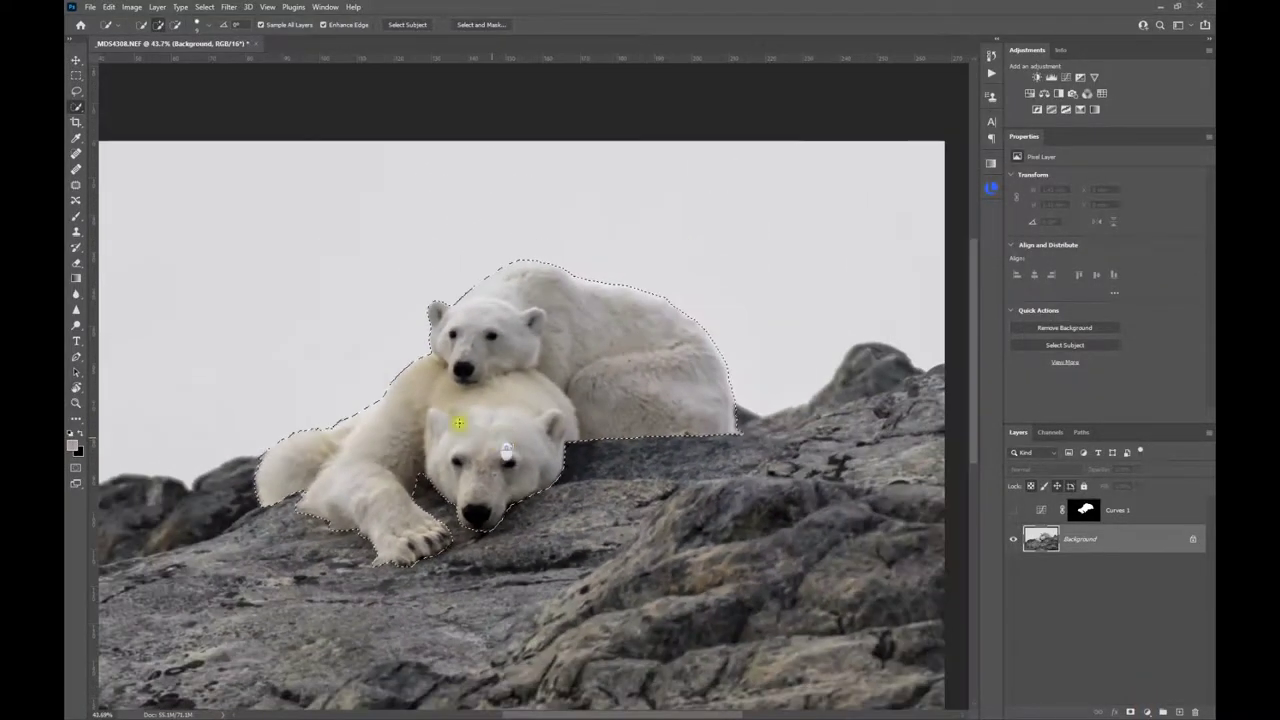
click(205, 8)
click(220, 201)
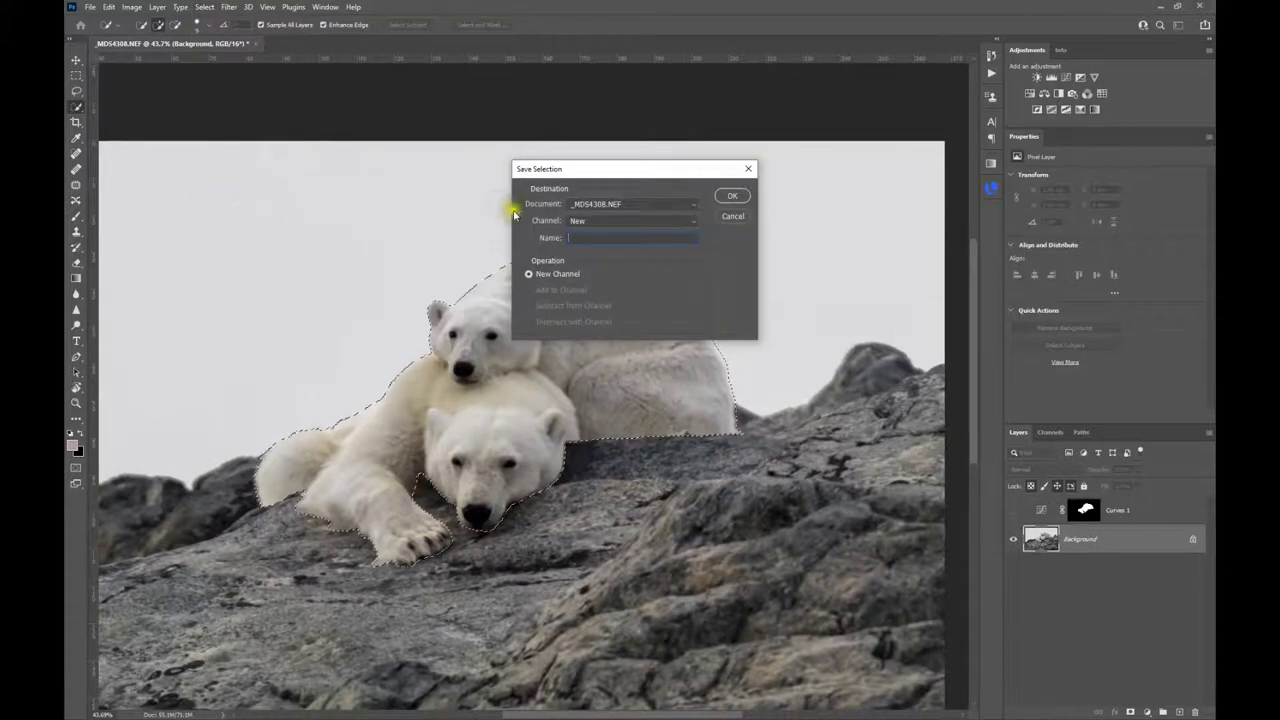
click(690, 224)
click(624, 233)
click(615, 233)
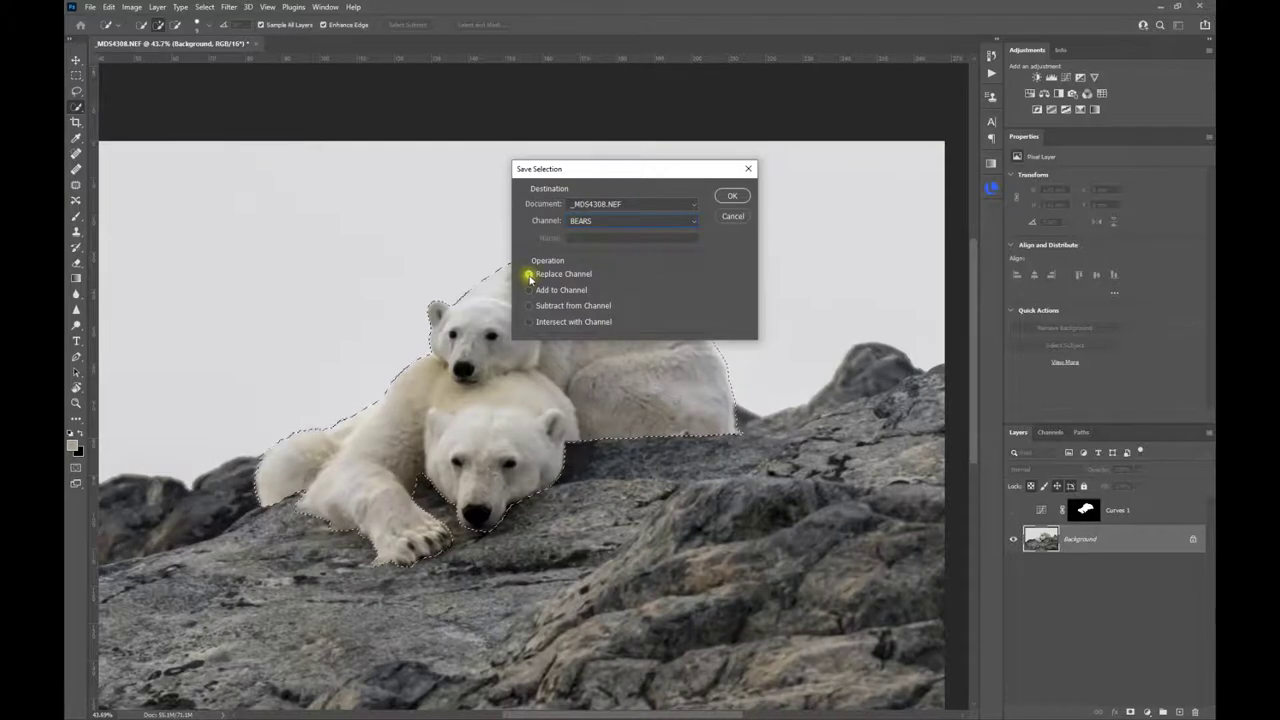
click(726, 196)
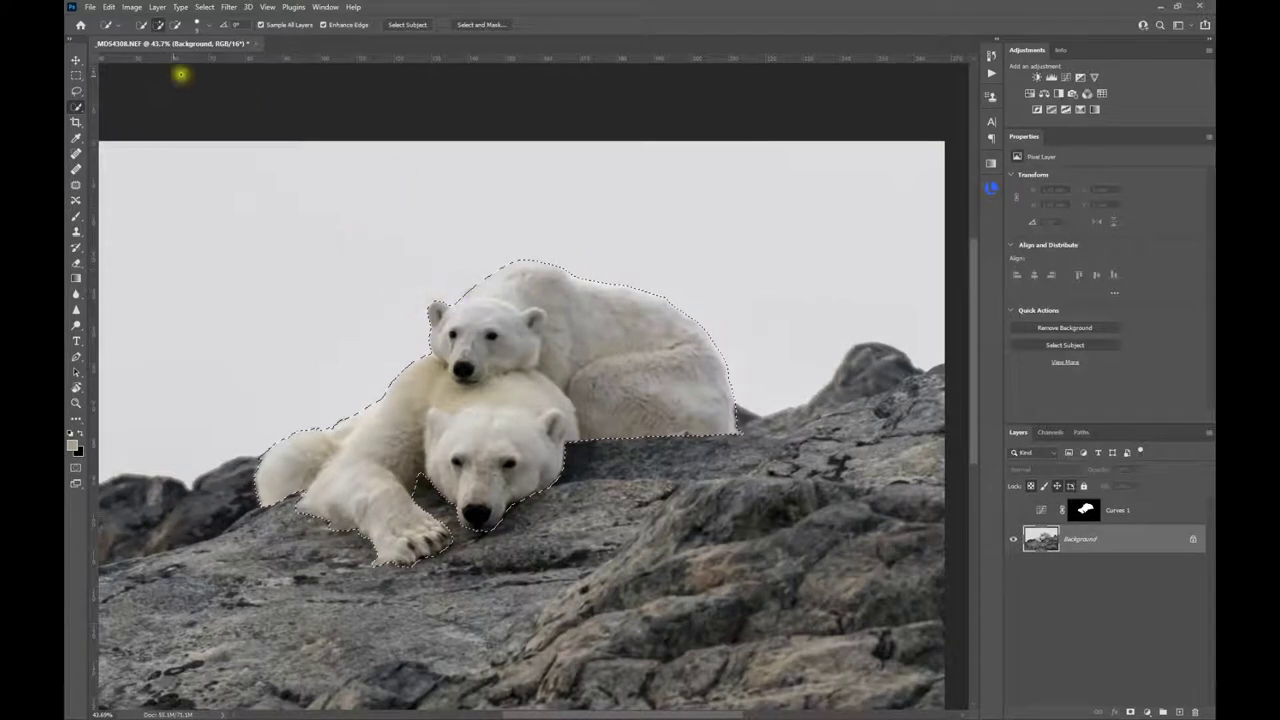
Feather the bear selection with a radius of 5 pixels.
click(204, 7)
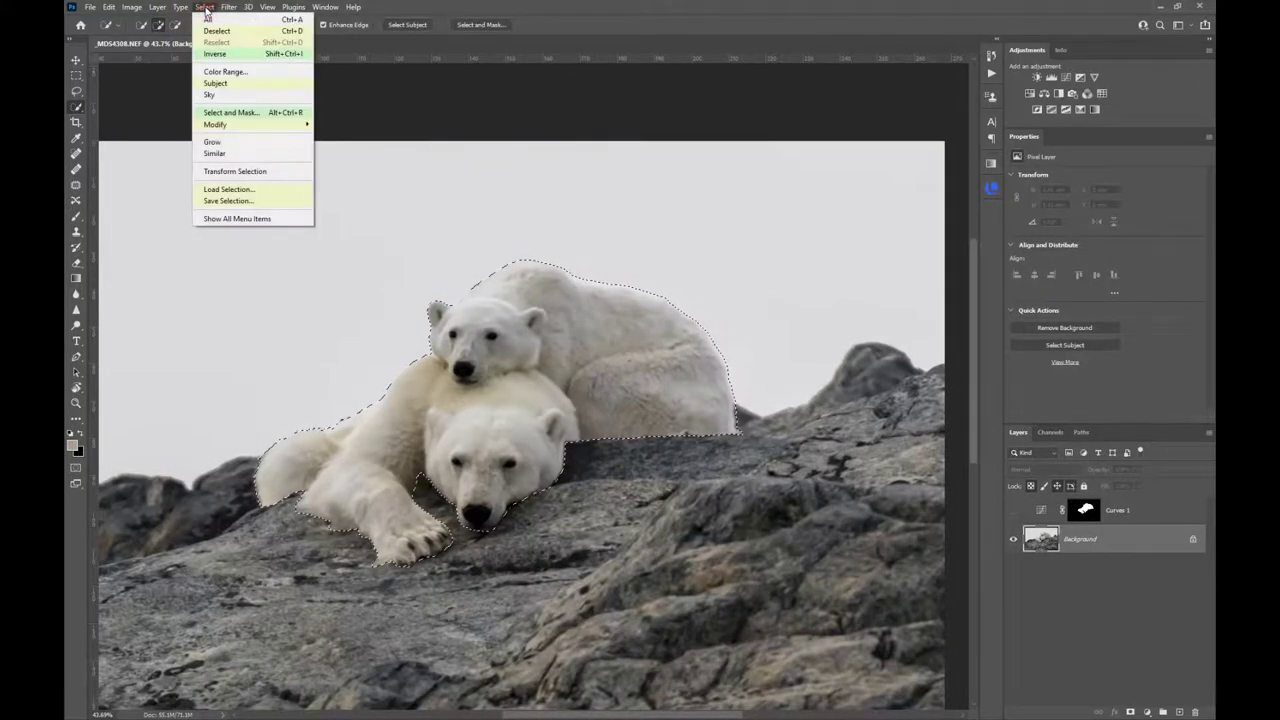
mouse_move(208, 125)
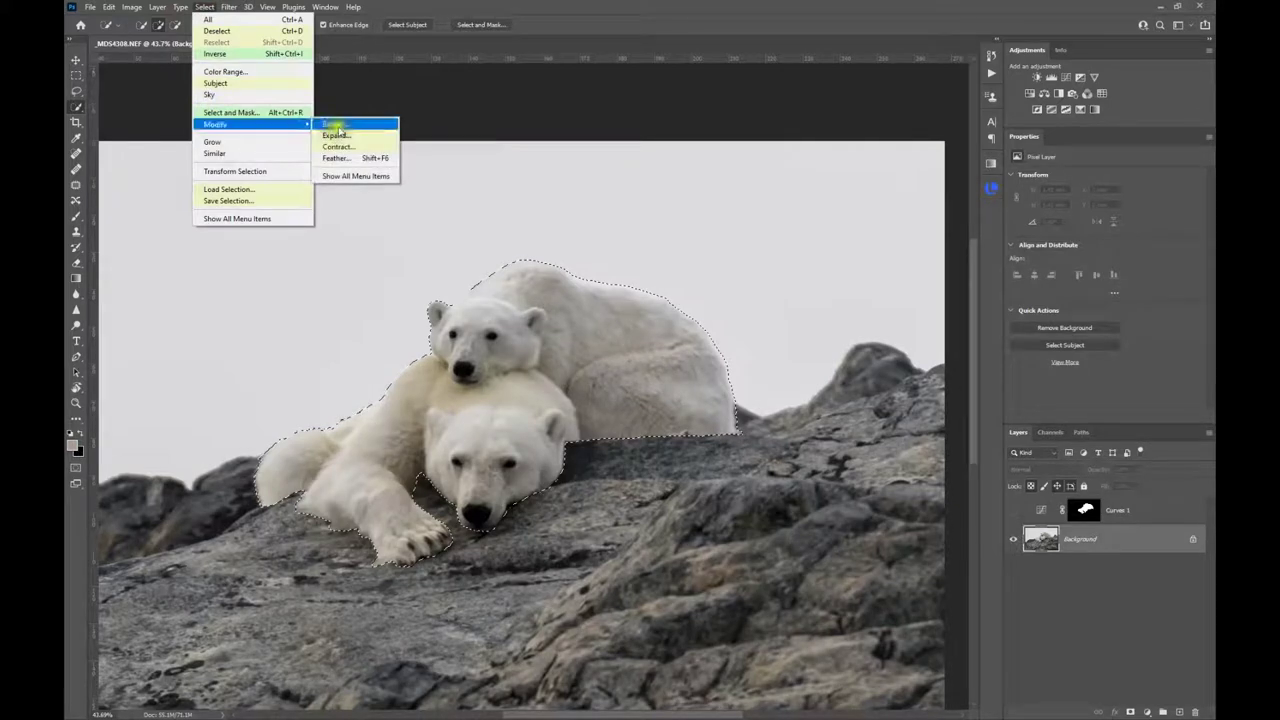
click(368, 158)
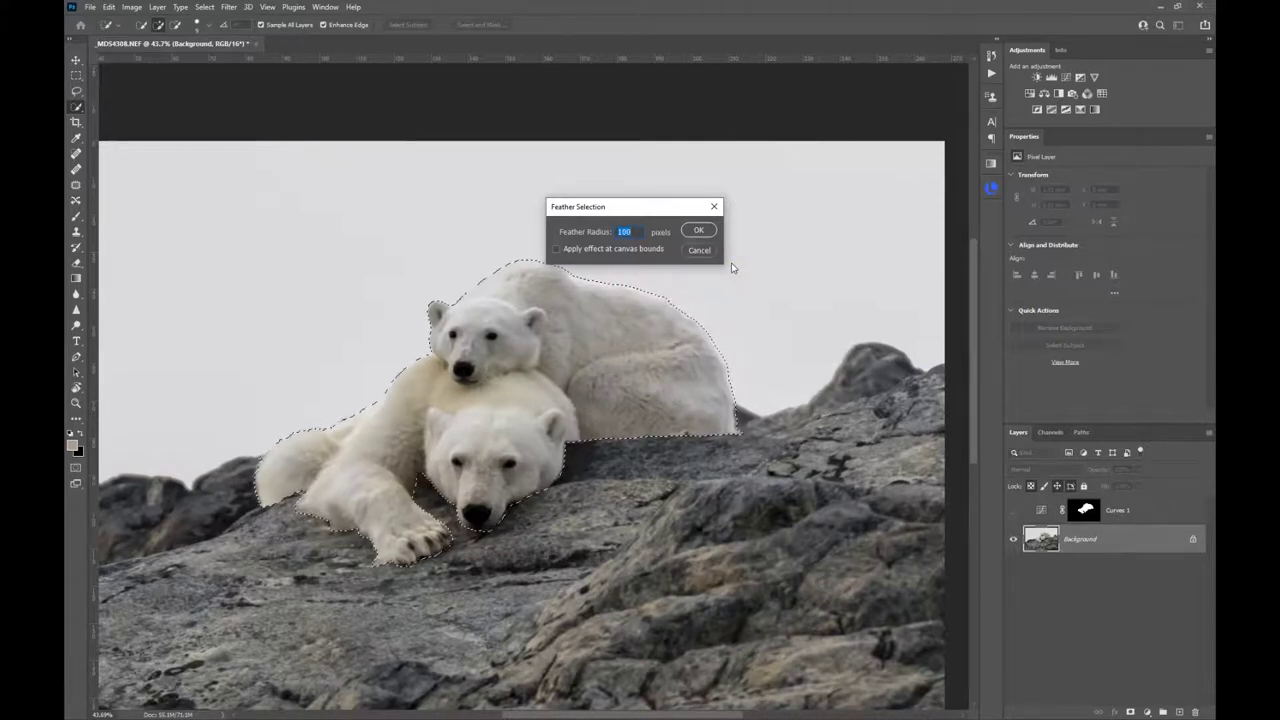
text(5)
click(694, 229)
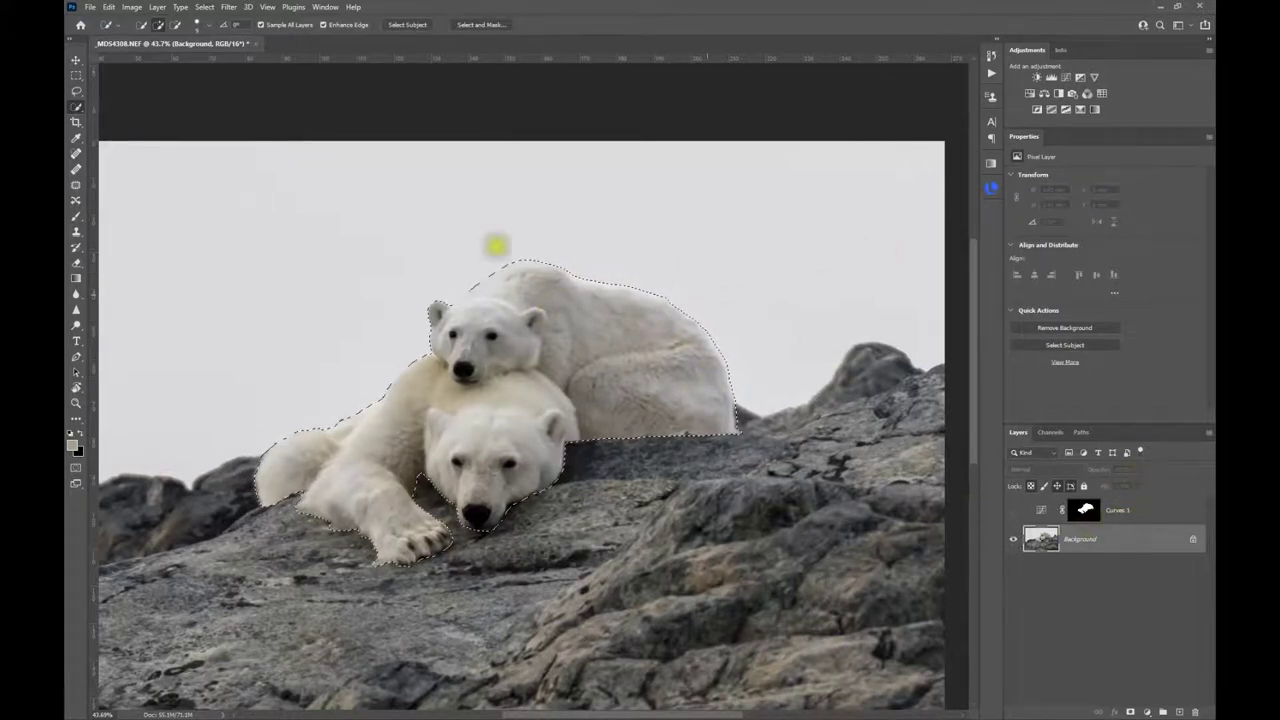
click(201, 7)
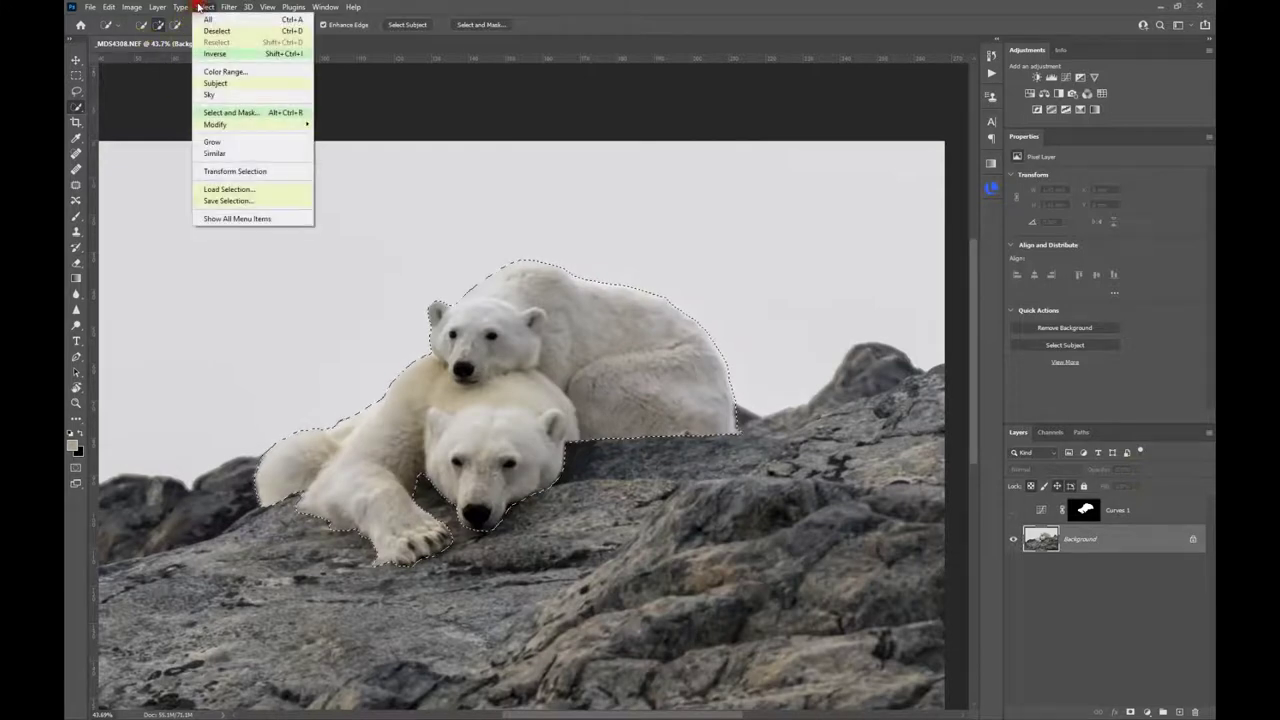
Save the feathered bear selection into the BEARS channel, replacing its existing contents.
click(229, 200)
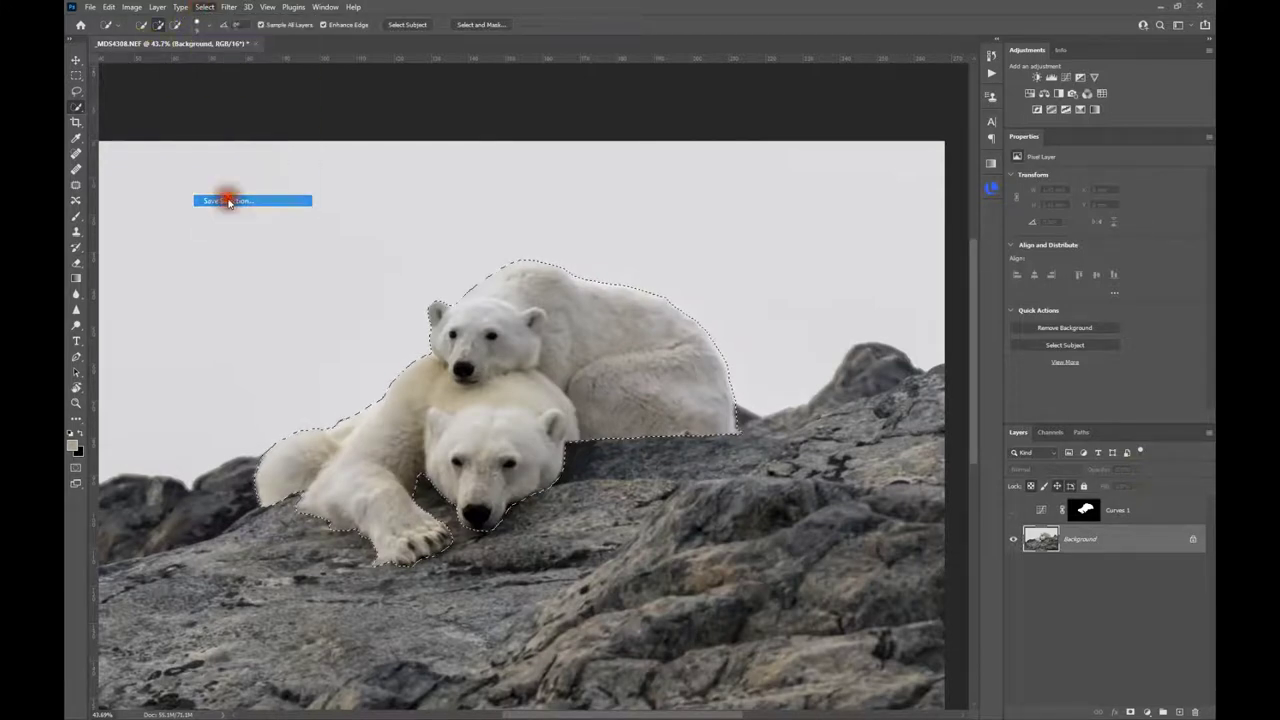
click(663, 220)
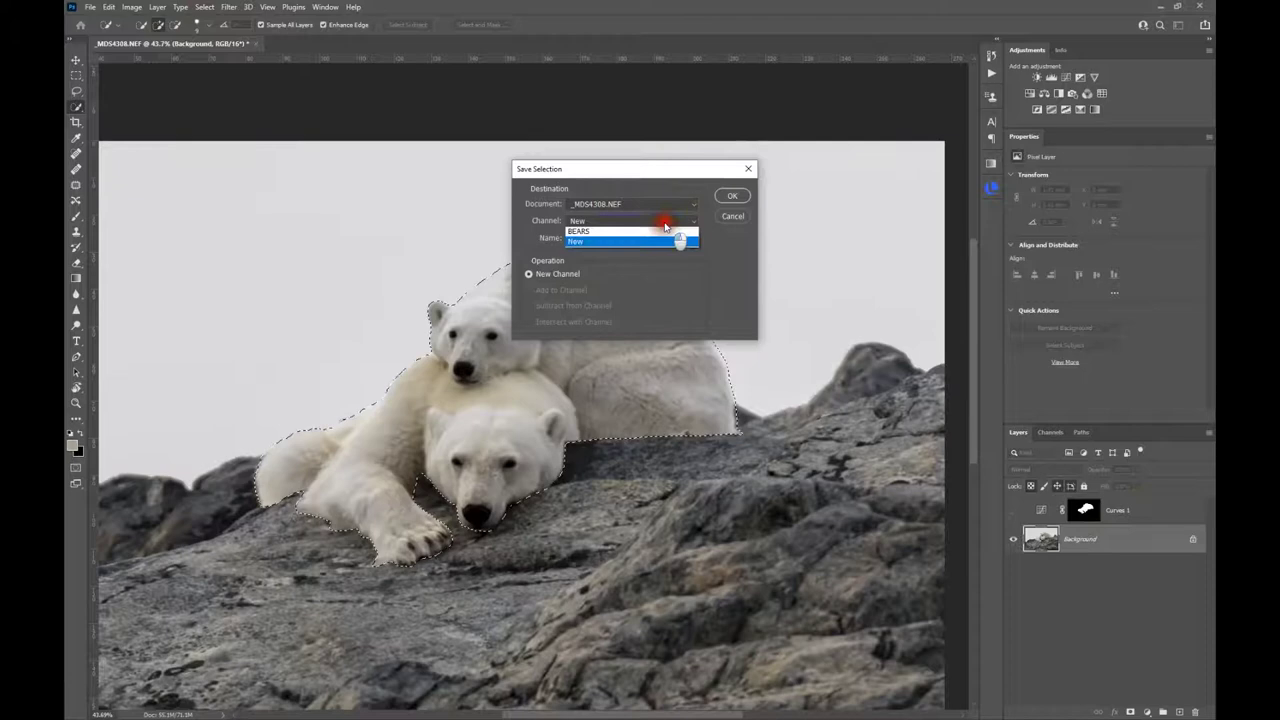
click(657, 236)
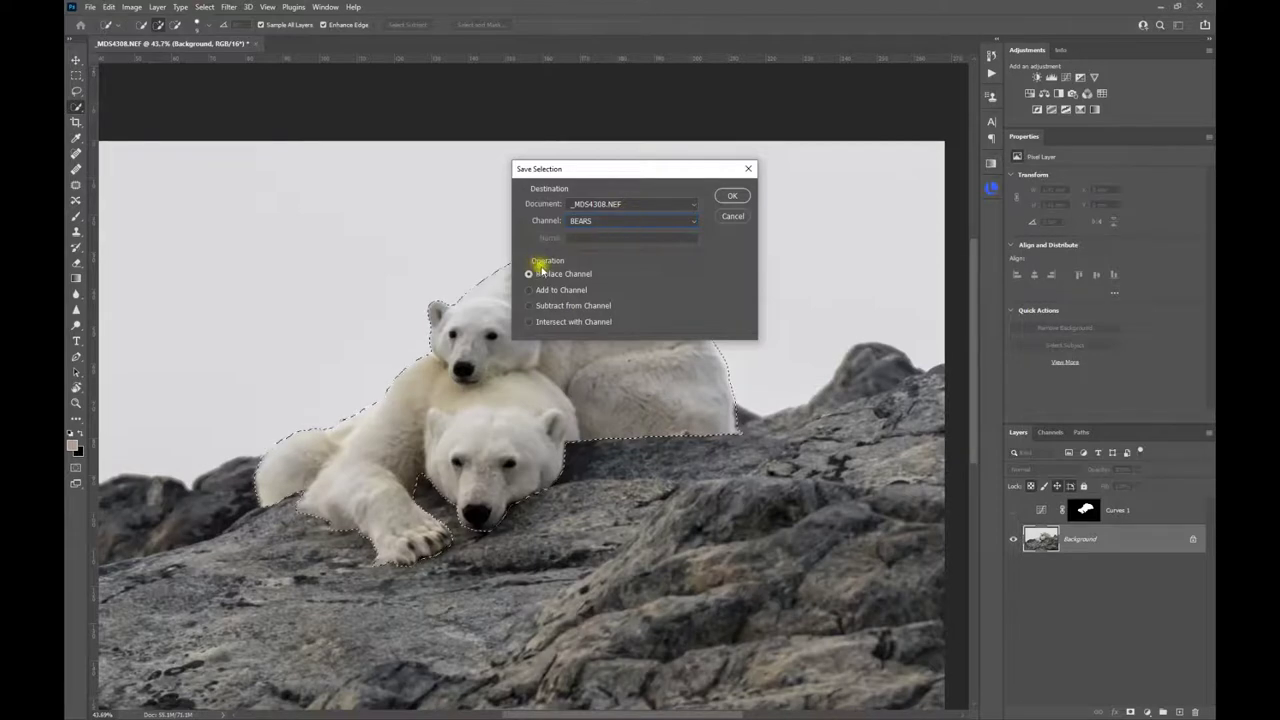
click(729, 196)
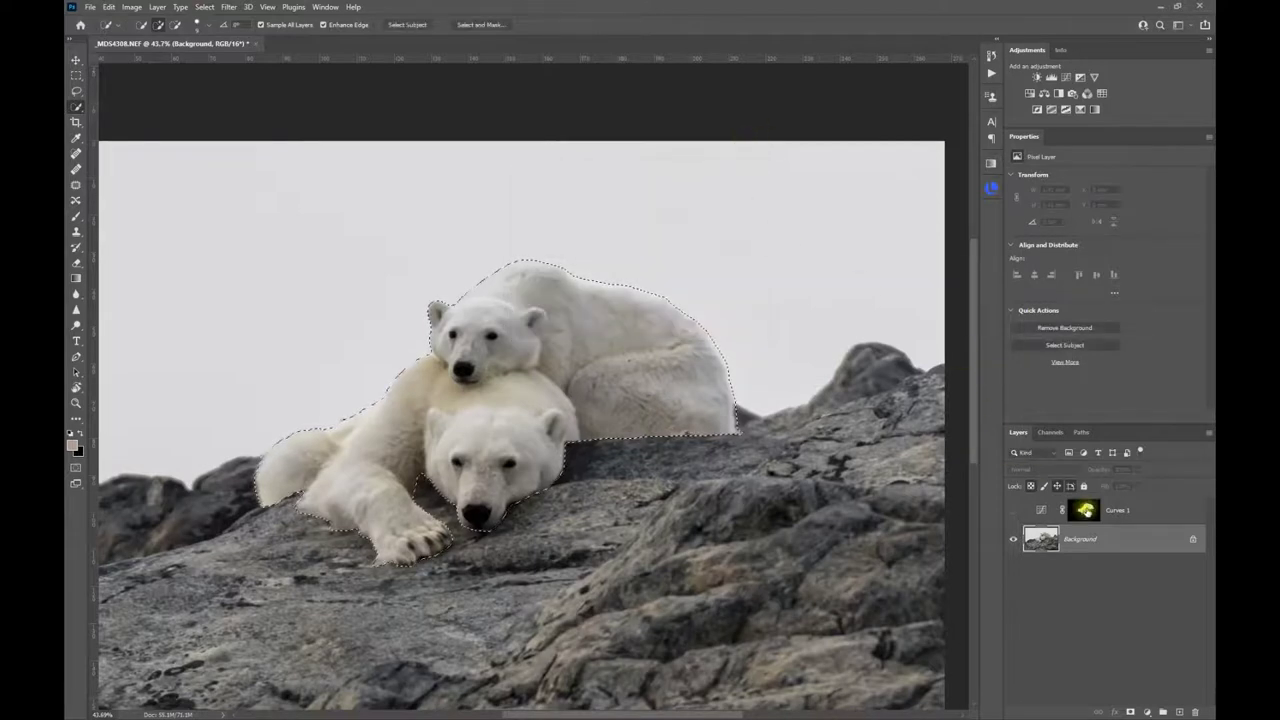
Add a new Curves adjustment layer masked by the bear selection and delete the old Curves 1 layer.
click(1070, 79)
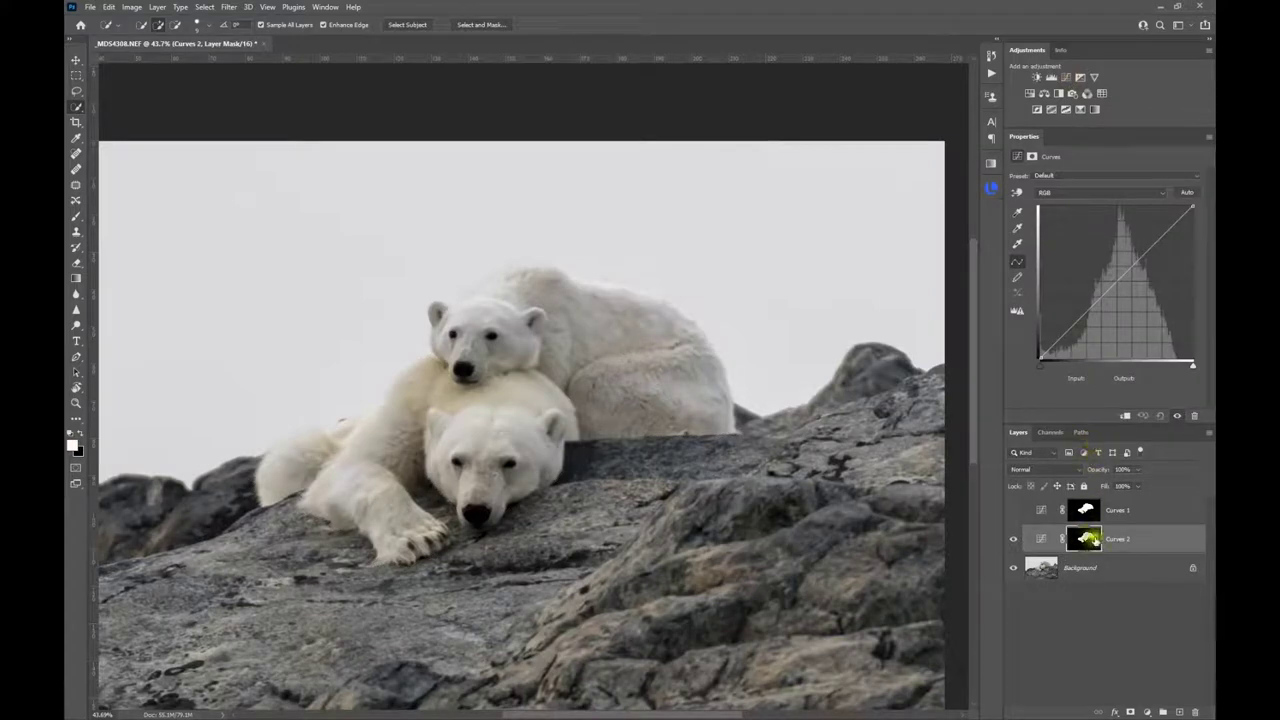
click(1142, 514)
drag(1163, 514, 1199, 714)
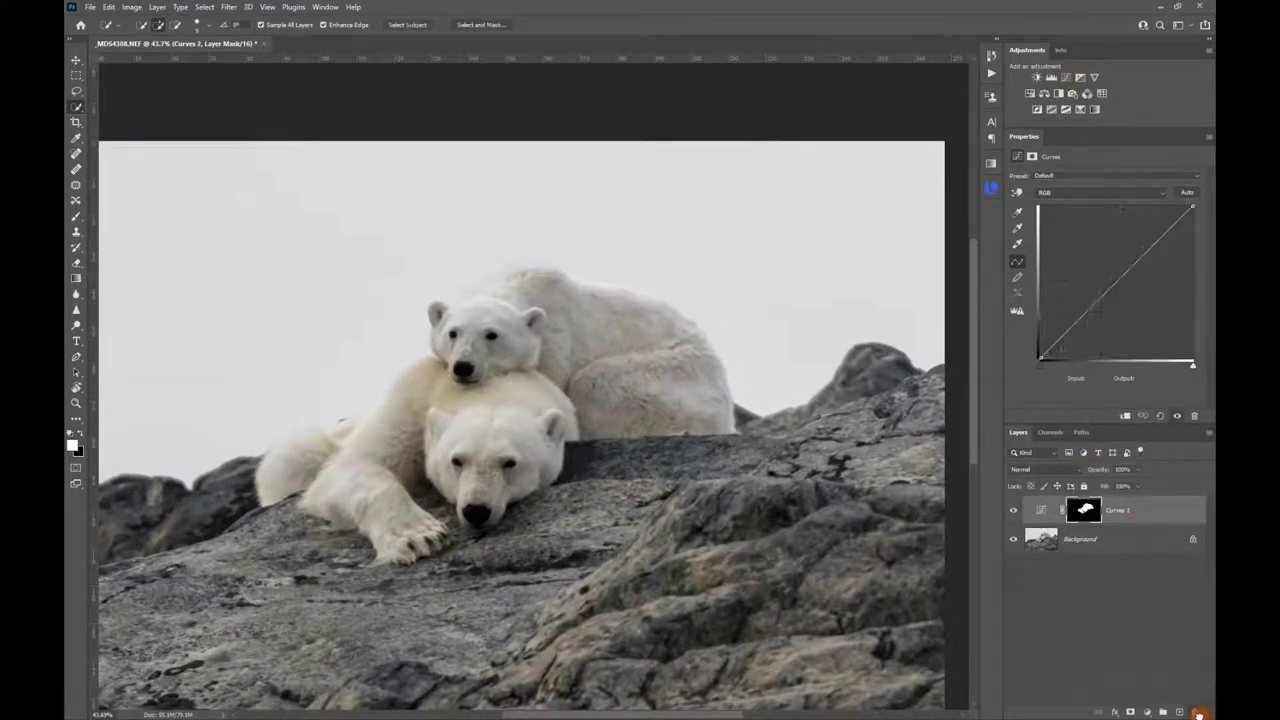
Darken the bears by pulling the new Curves layer's midtones down to about input 132, output 75.
click(1085, 510)
click(1050, 512)
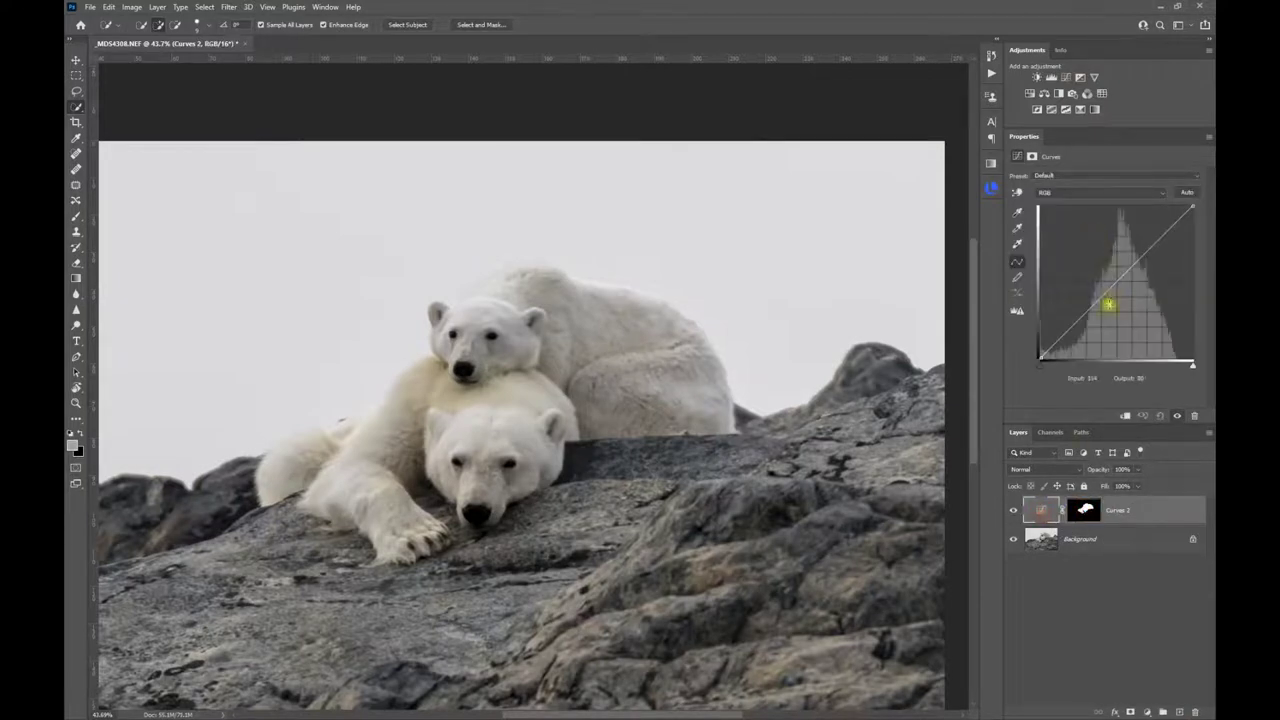
drag(1108, 296, 1120, 315)
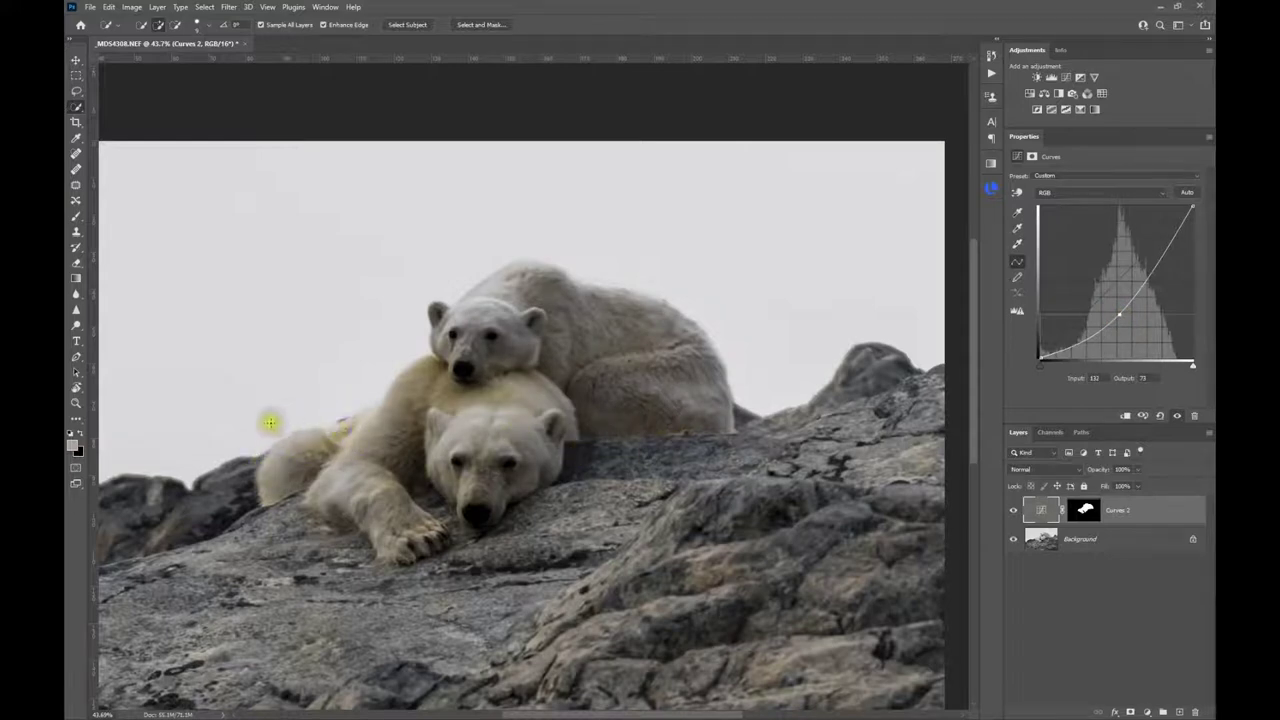
Compare the bears with the Curves 2 layer hidden and shown, examining the mask edges up close and in the full image.
scroll(258, 490, up, 1)
scroll(258, 490, up, 5)
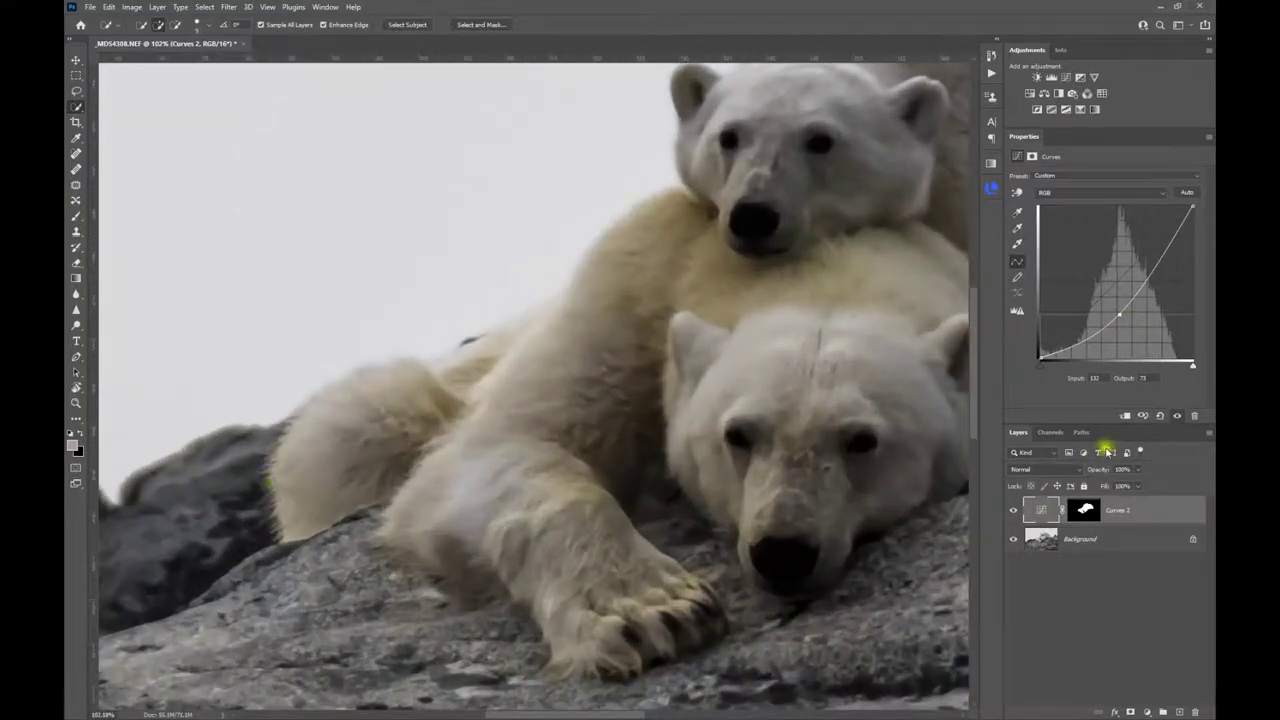
click(1013, 513)
click(1013, 513)
click(1013, 513)
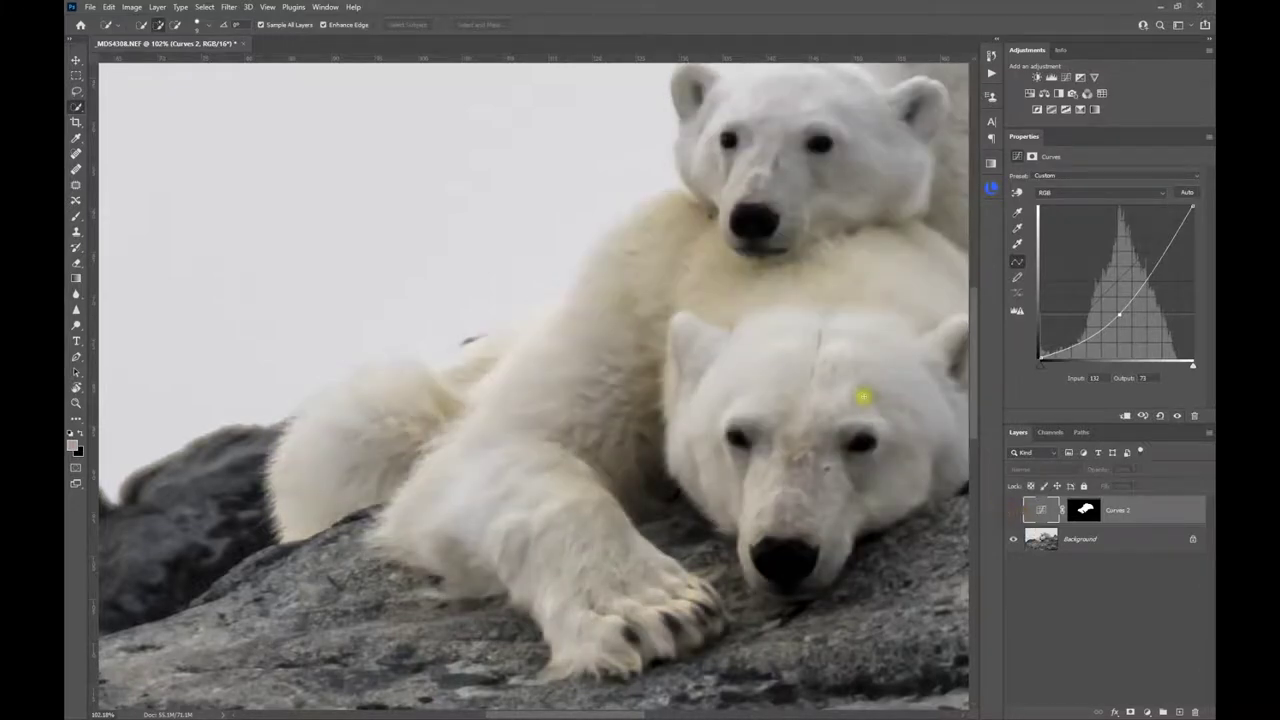
scroll(850, 380, down, 4)
drag(811, 357, 580, 329)
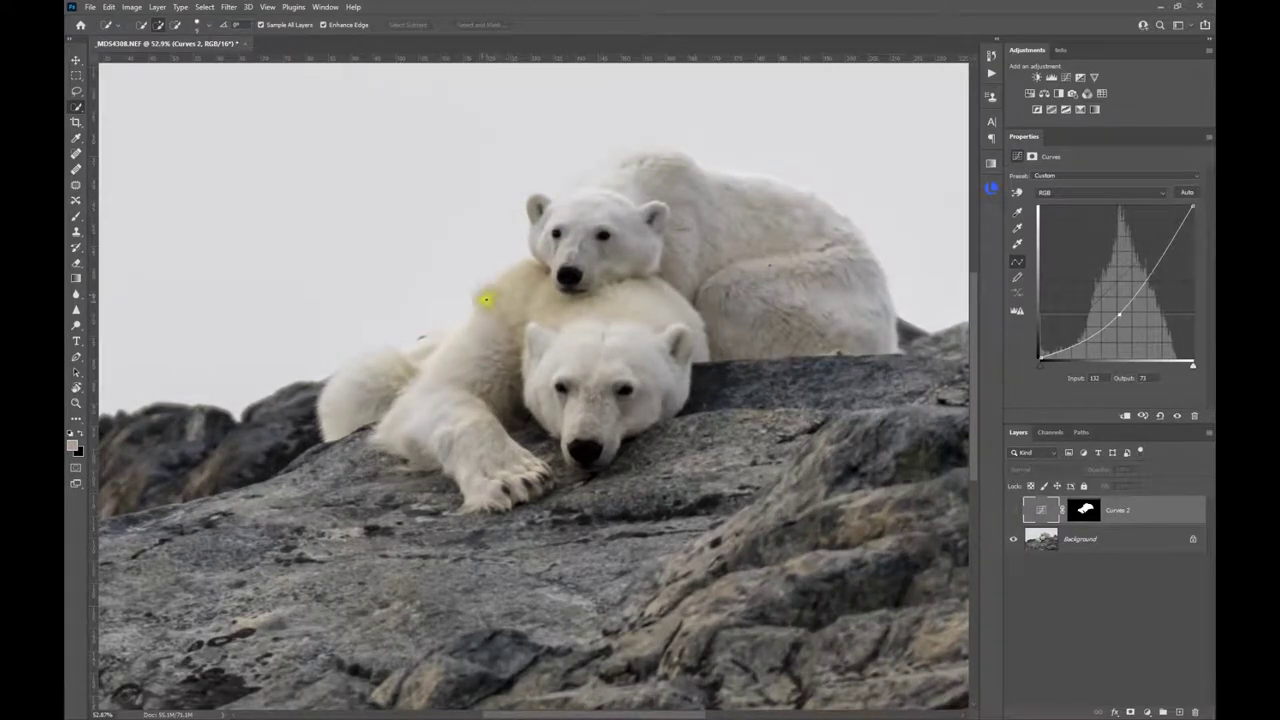
click(1013, 510)
scroll(631, 288, up, 4)
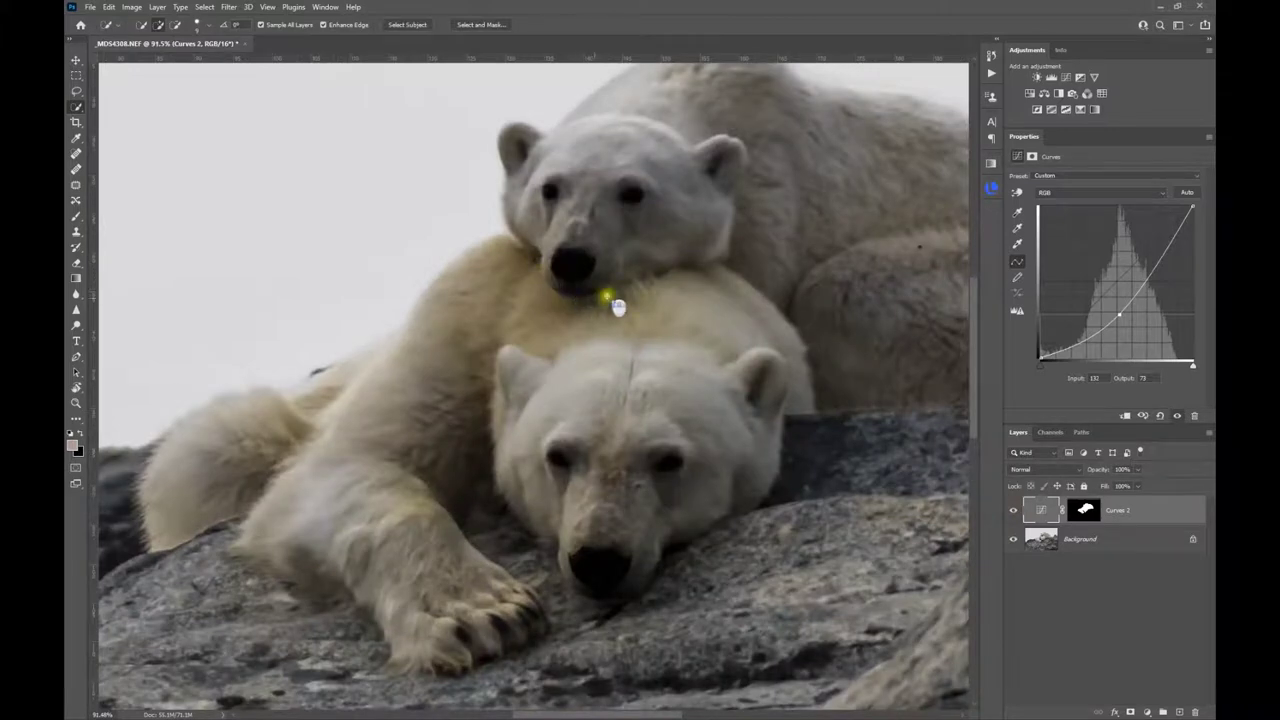
scroll(637, 210, down, 2)
scroll(629, 228, down, 5)
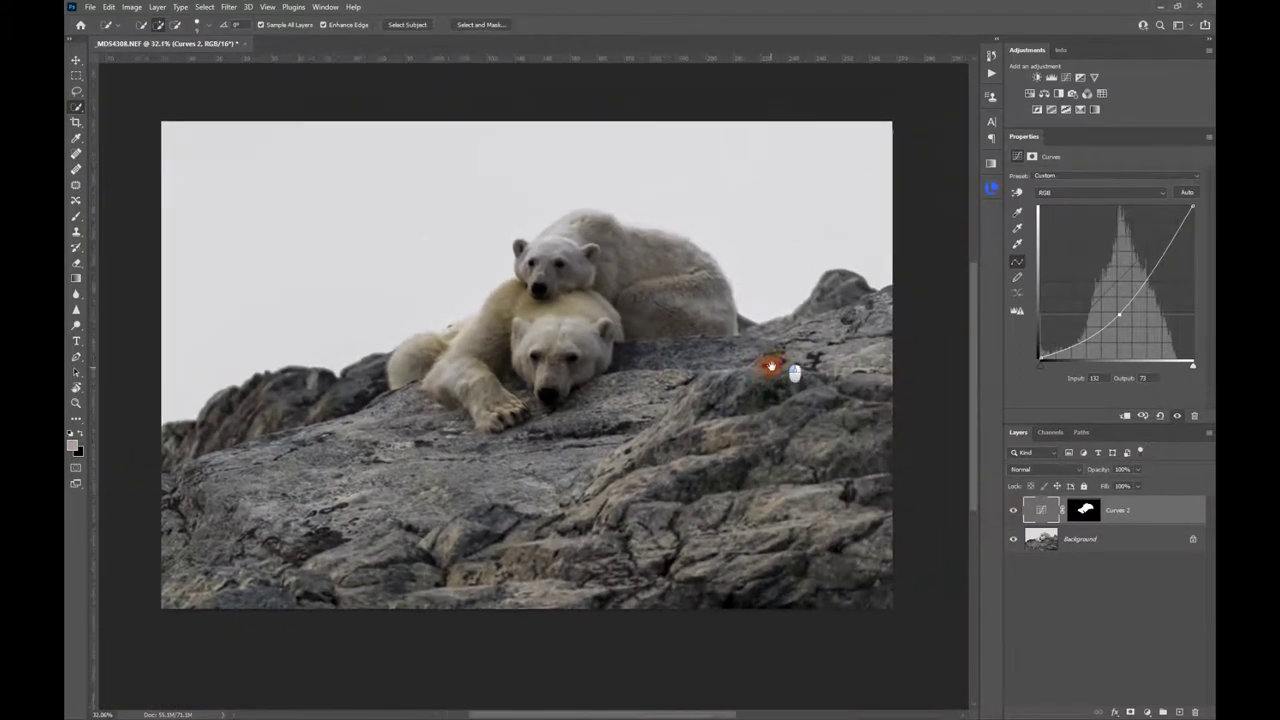
drag(771, 366, 774, 371)
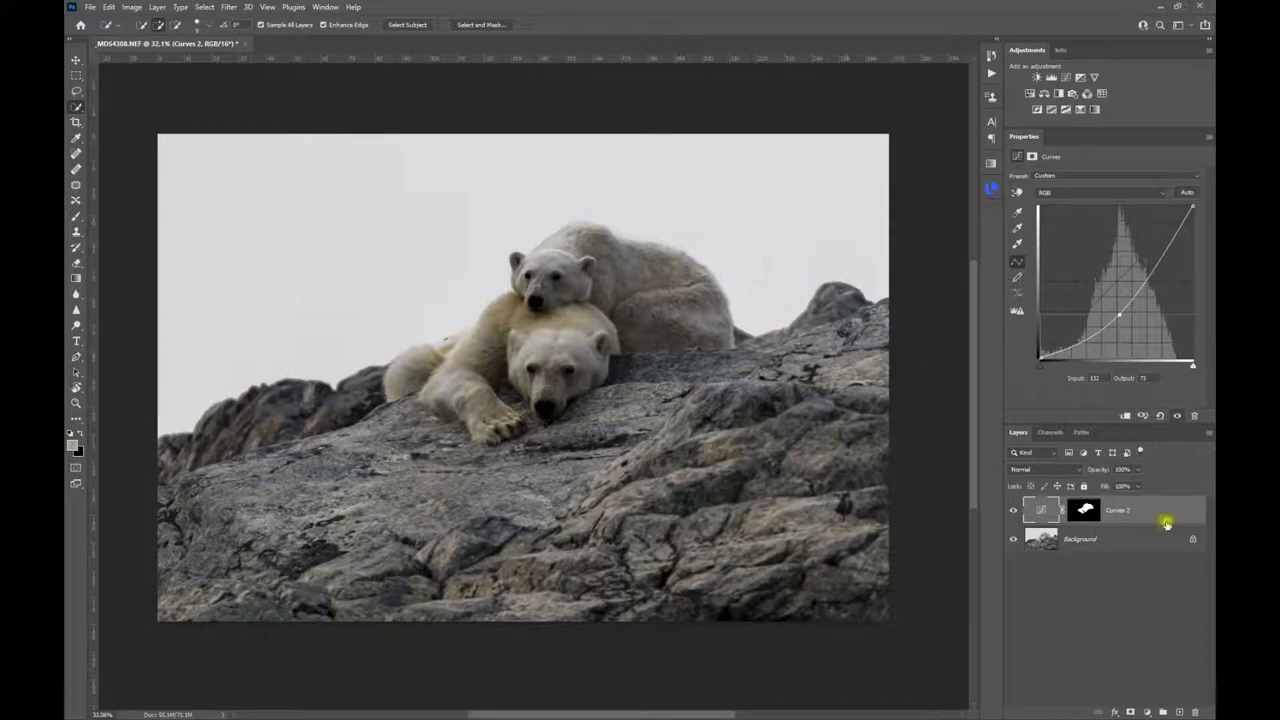
Hide the Curves 2 layer and load the BEARS channel as a new selection.
click(1014, 511)
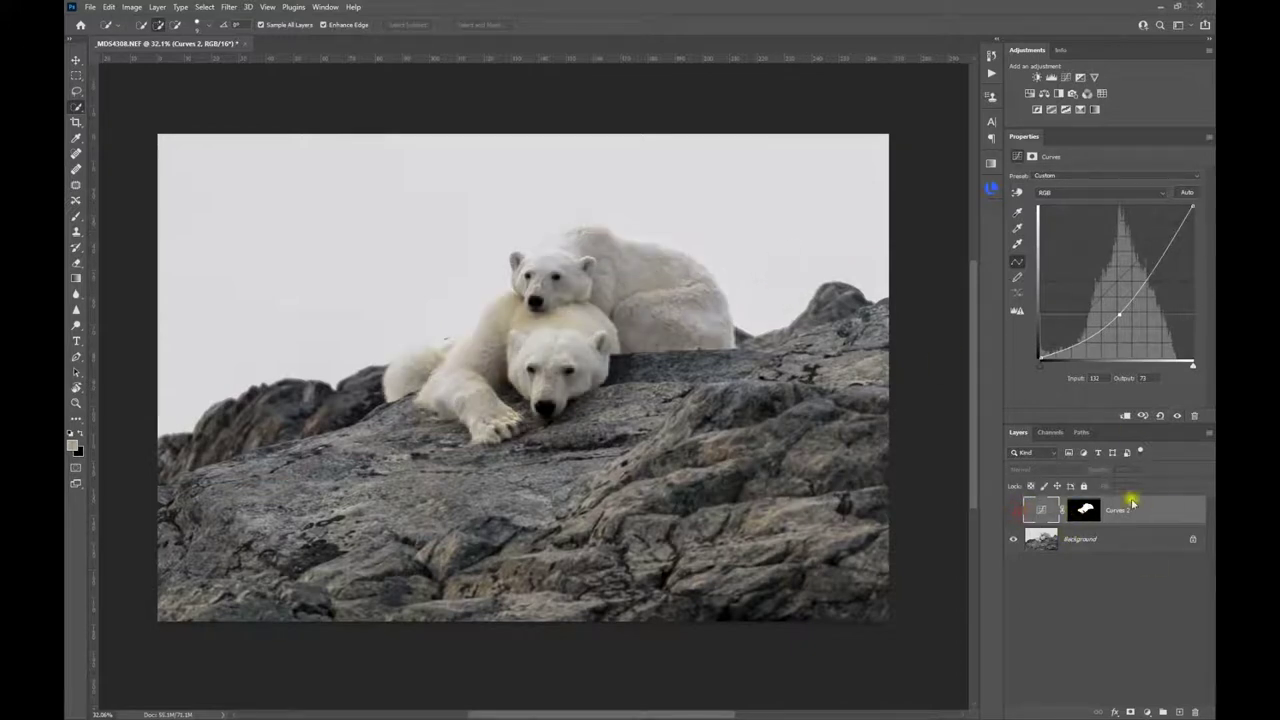
click(202, 8)
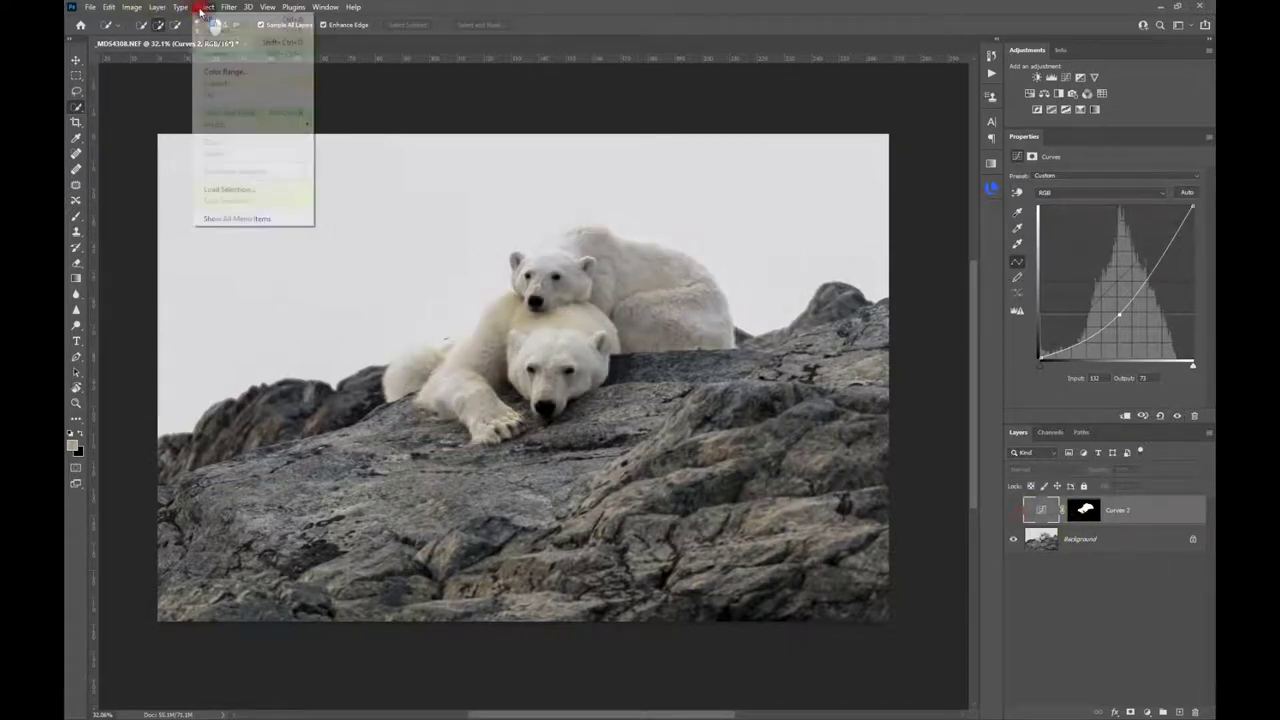
click(205, 190)
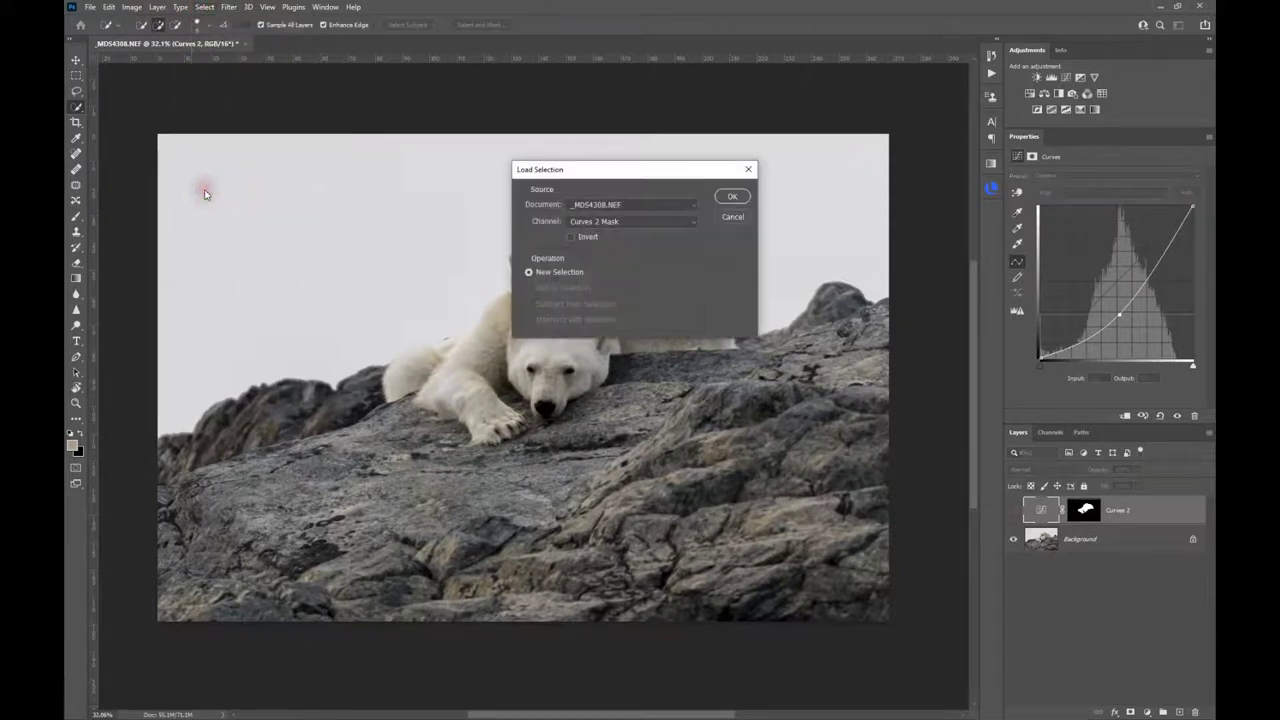
click(668, 221)
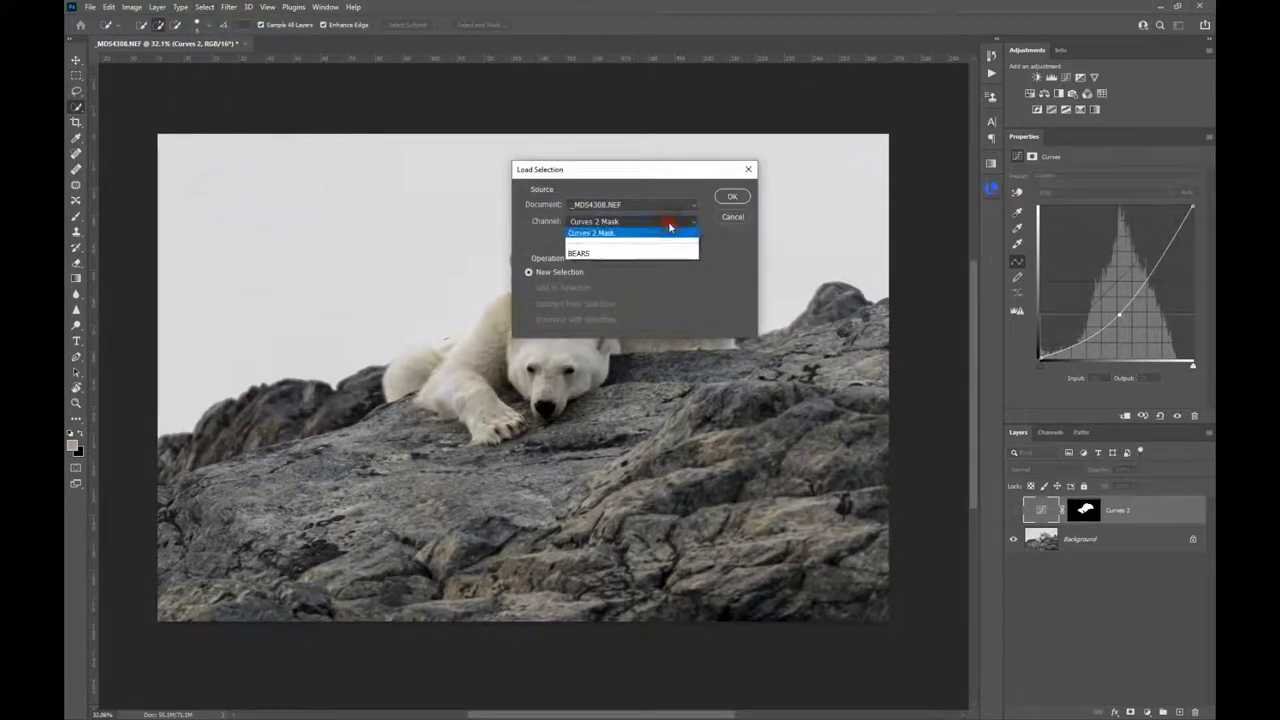
click(580, 254)
click(728, 199)
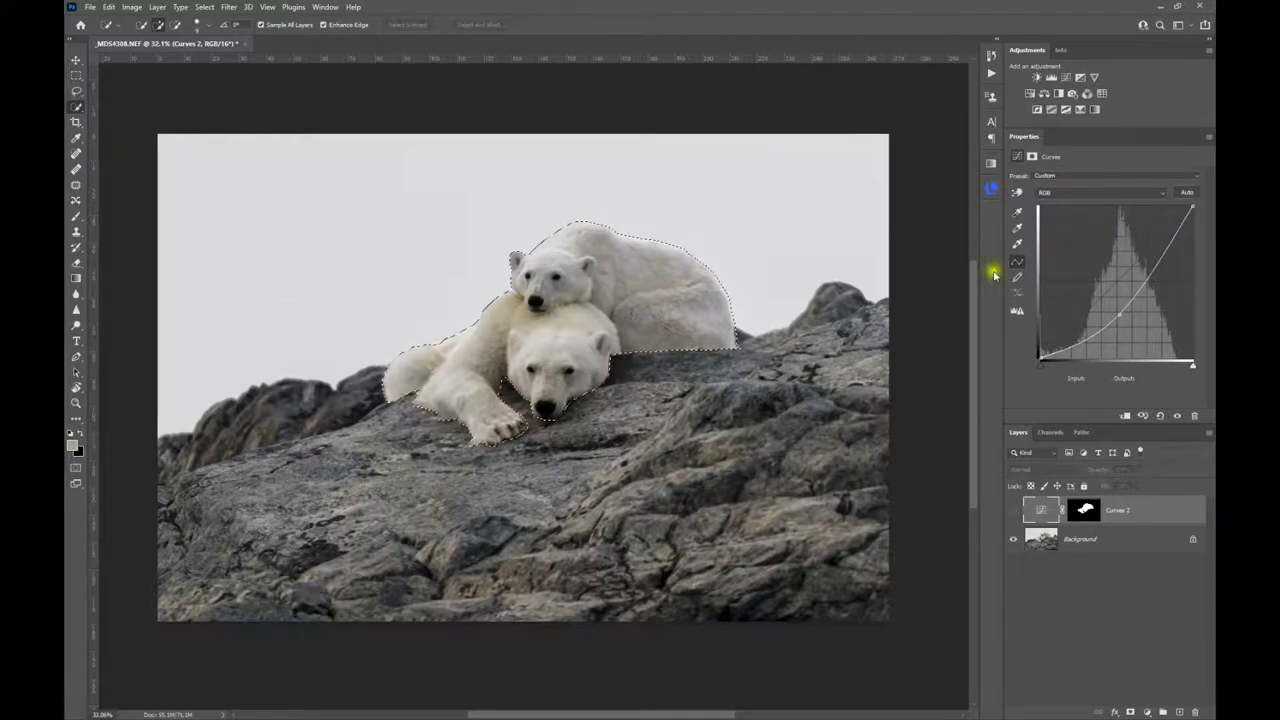
Set the foreground colour to white with black as background, and turn on Quick Mask mode for the bear selection.
click(78, 433)
click(79, 433)
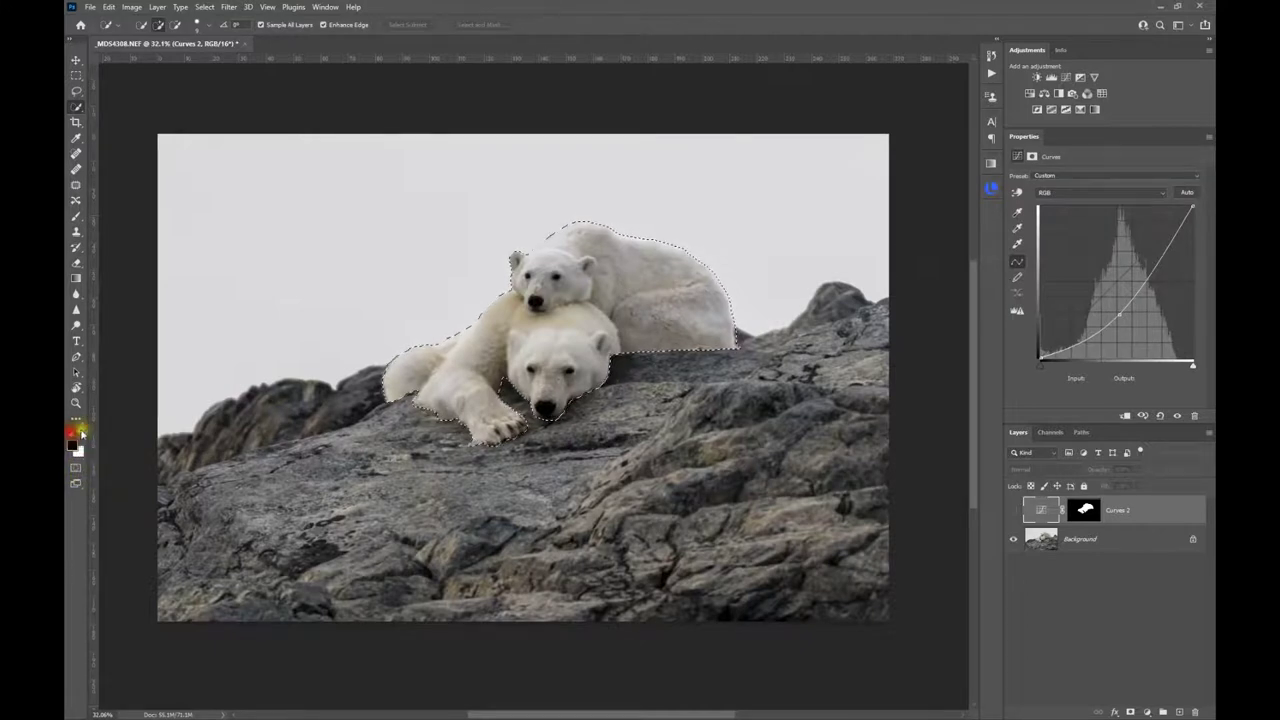
click(78, 433)
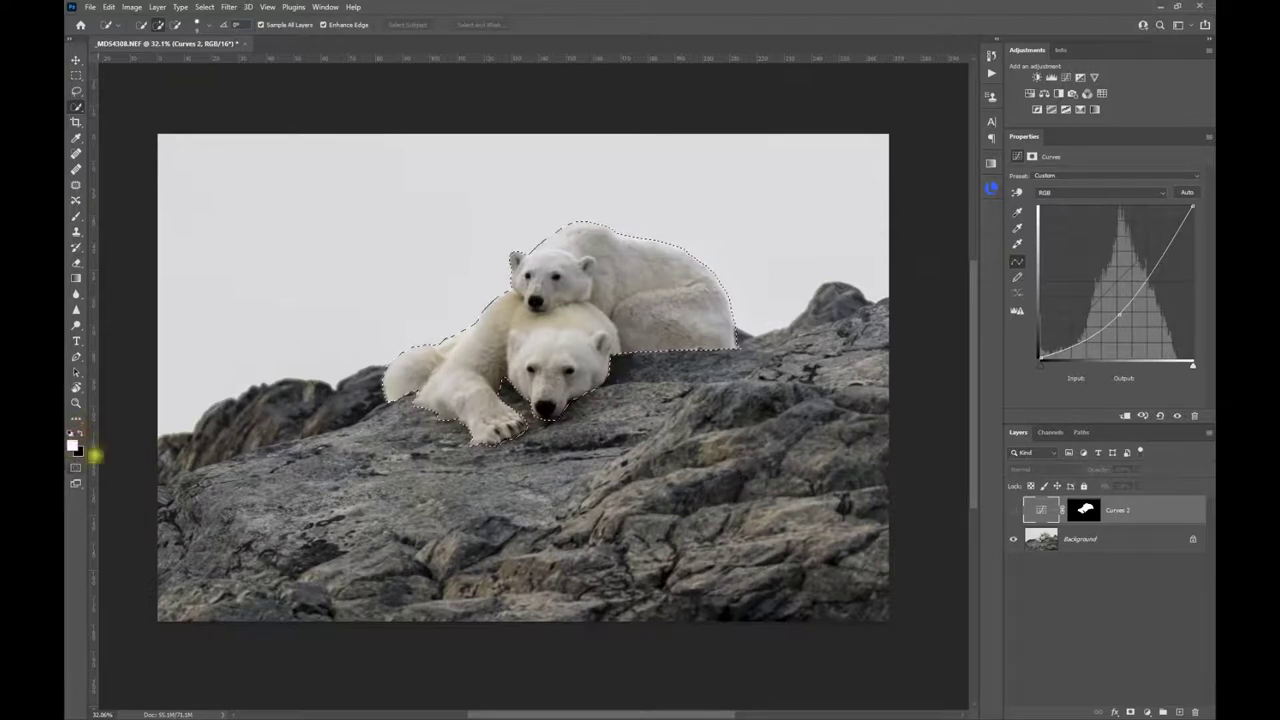
click(75, 471)
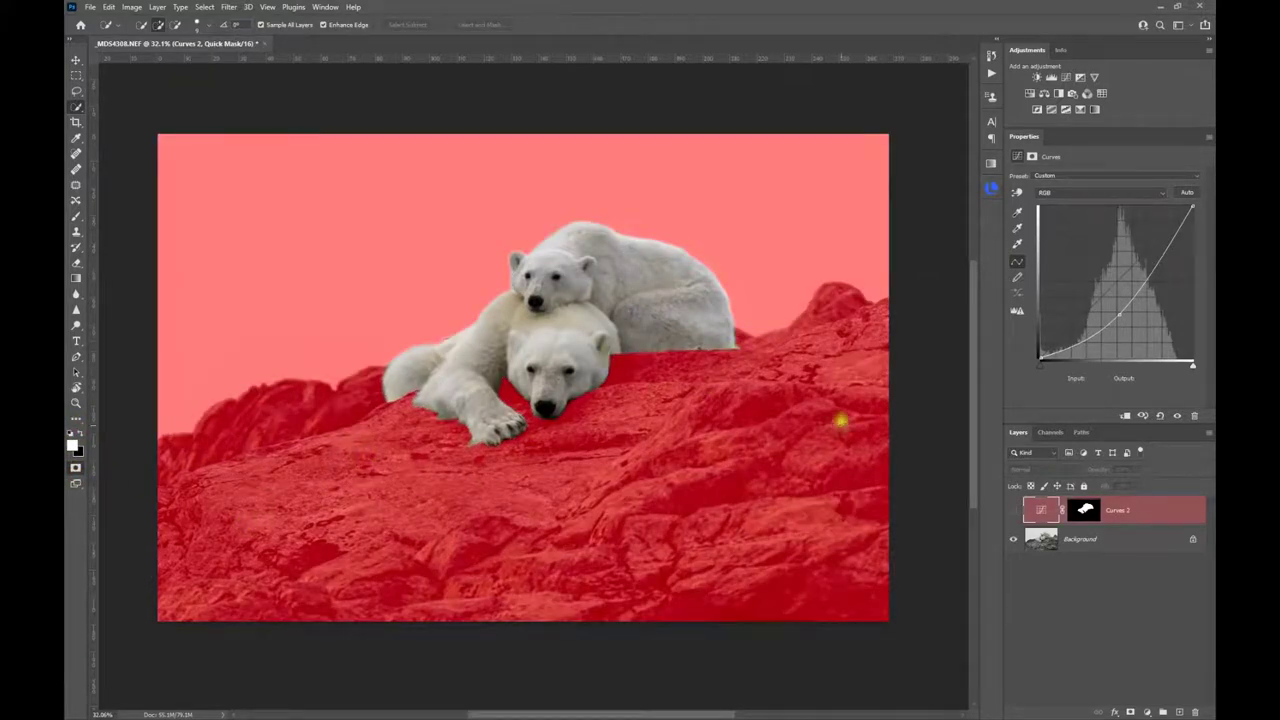
Paint with the white Brush along the upper bear's lower edge against the rock to add it to the selection.
scroll(740, 360, up, 4)
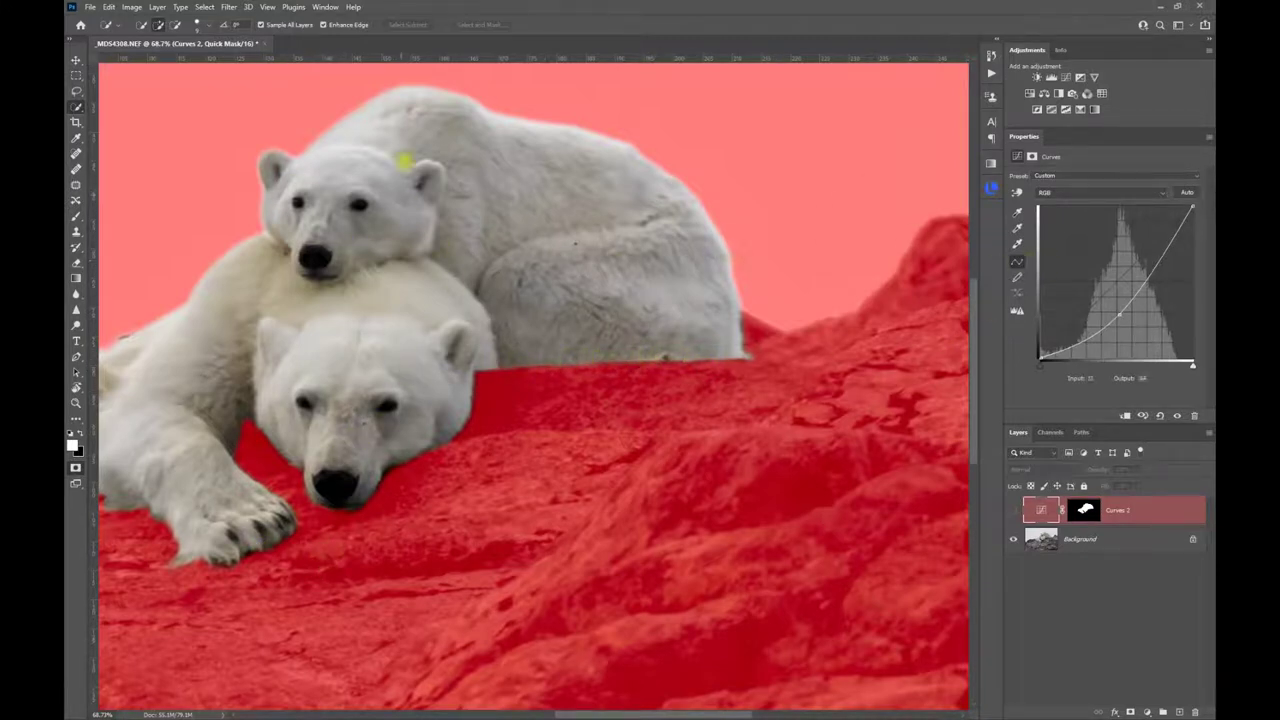
click(74, 215)
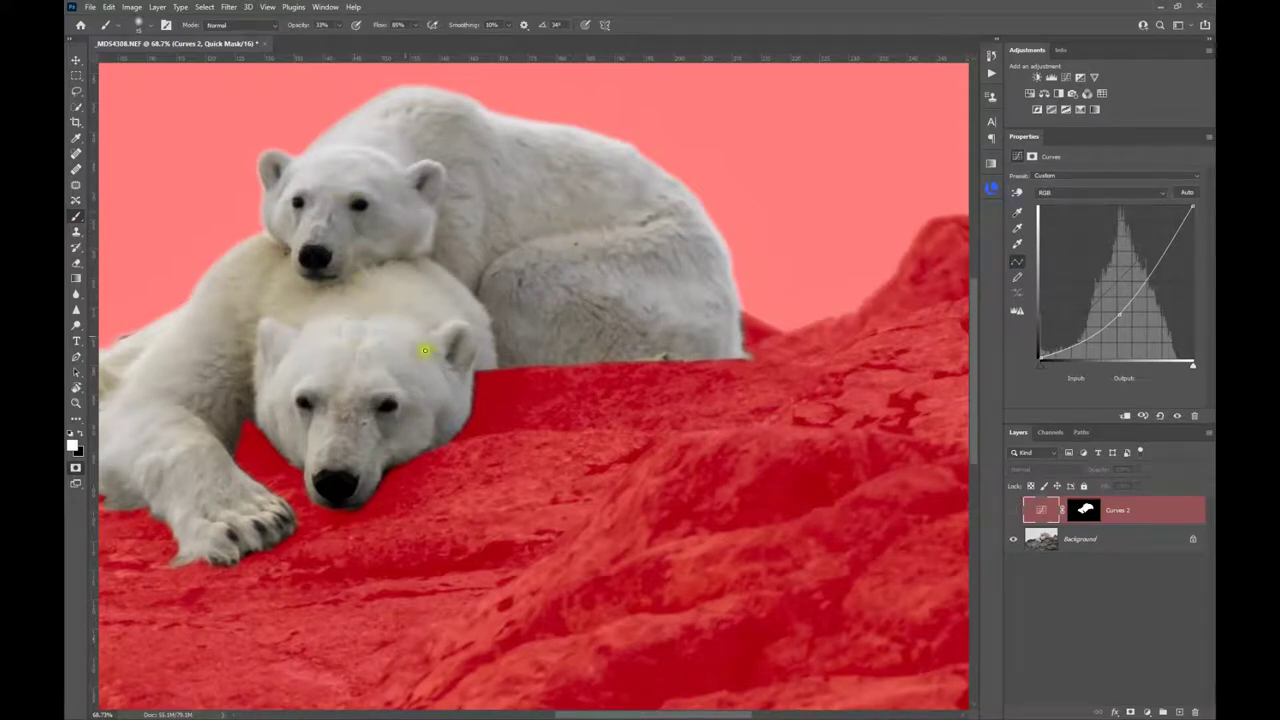
drag(481, 369, 563, 376)
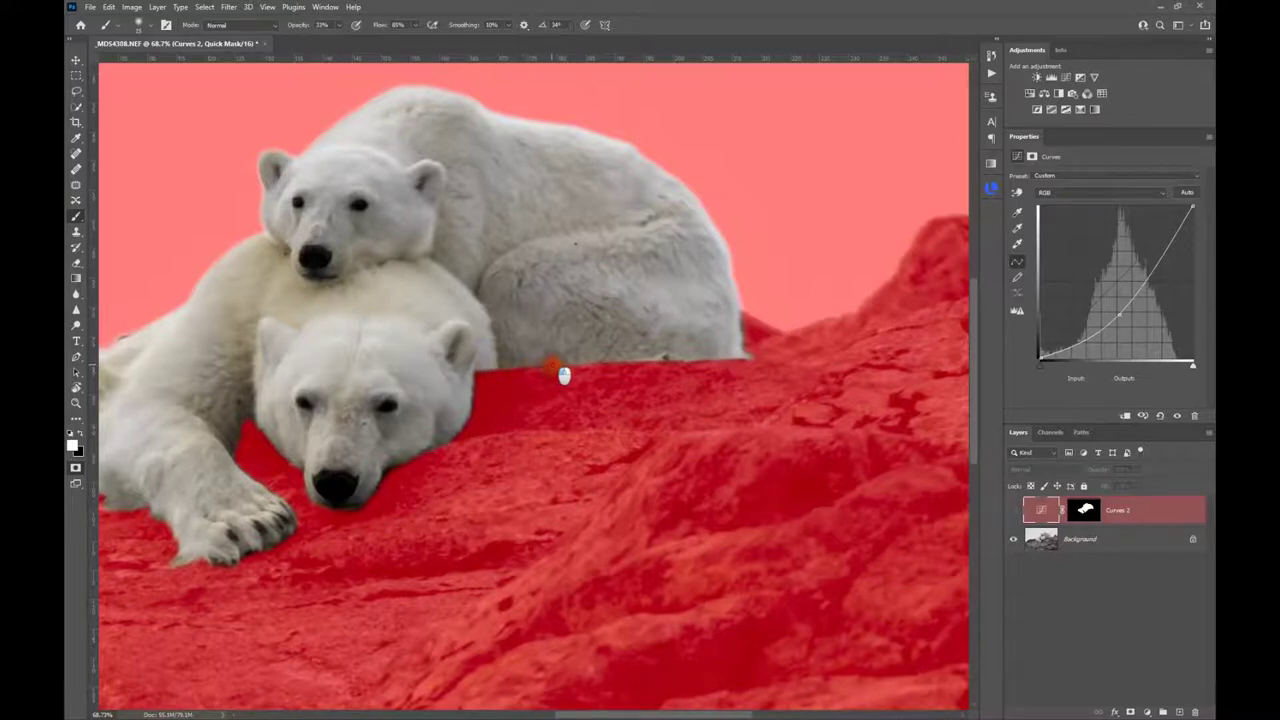
drag(533, 360, 660, 368)
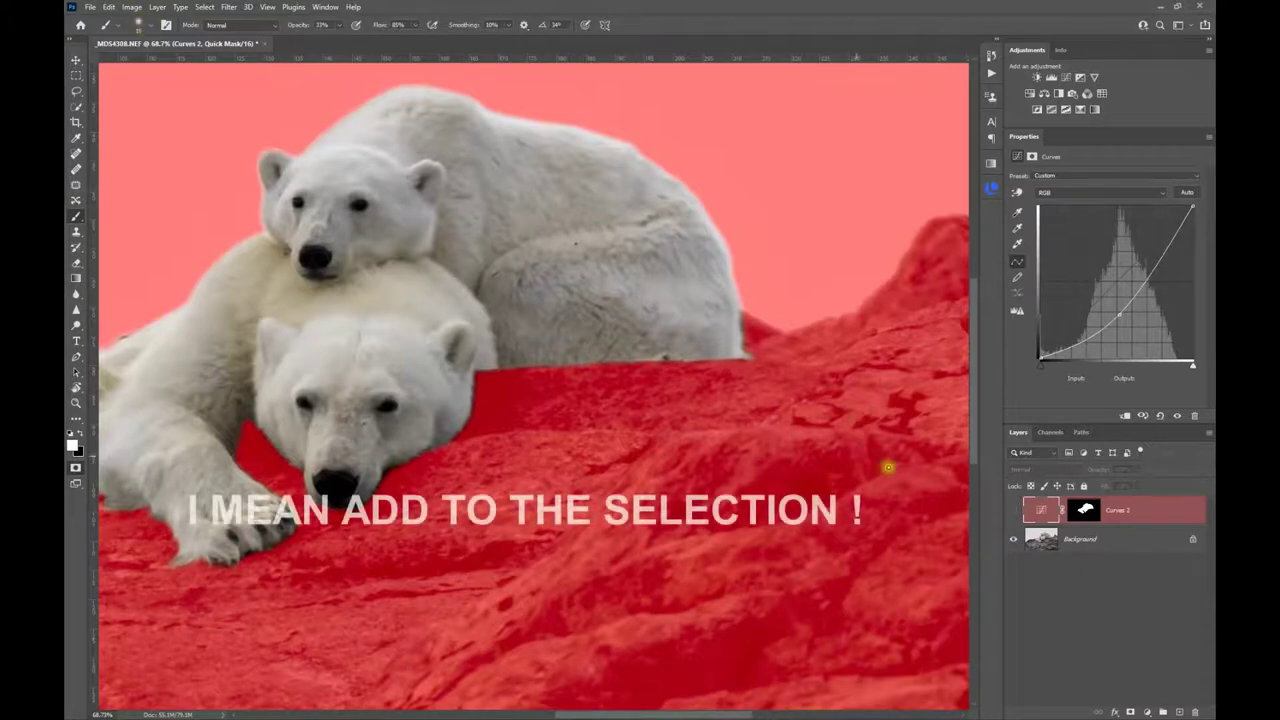
mouse_move(686, 357)
mouse_down()
mouse_move(728, 358)
mouse_move(580, 358)
mouse_move(521, 346)
mouse_move(502, 314)
mouse_up()
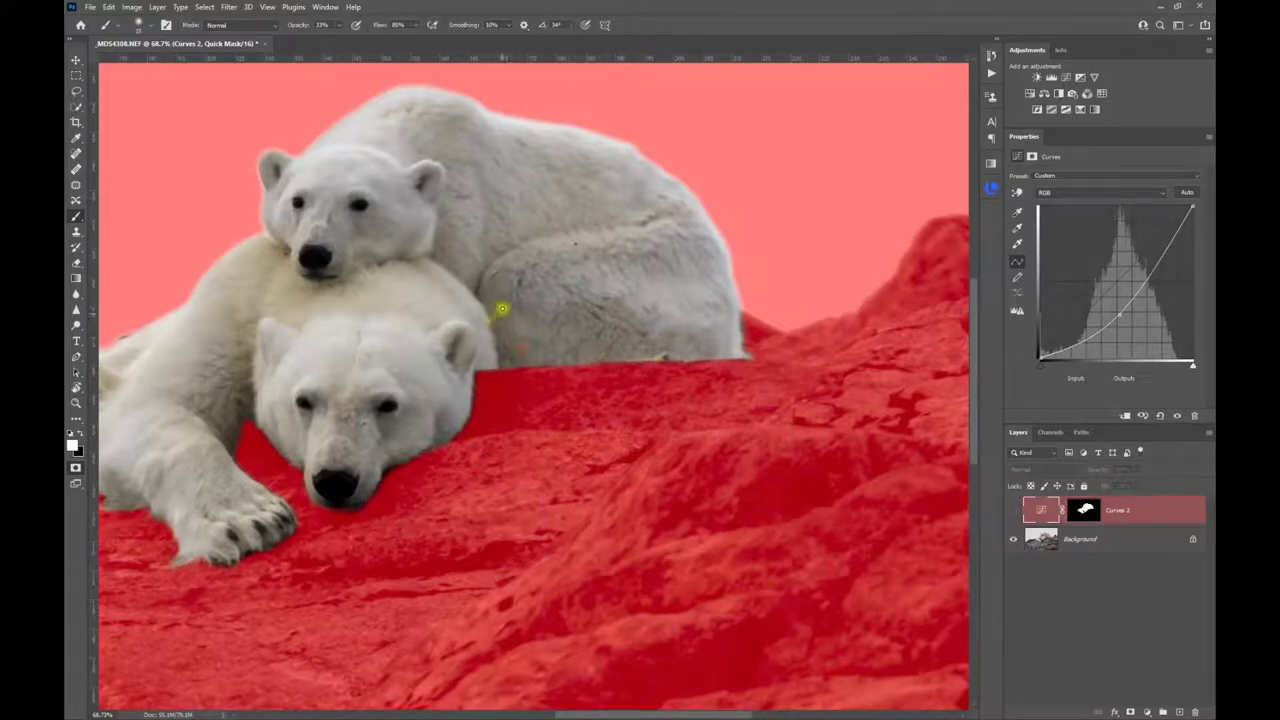
Examine the Quick Mask edges around the lower bear's front paw and rump, and across the whole image.
scroll(363, 441, up, 5)
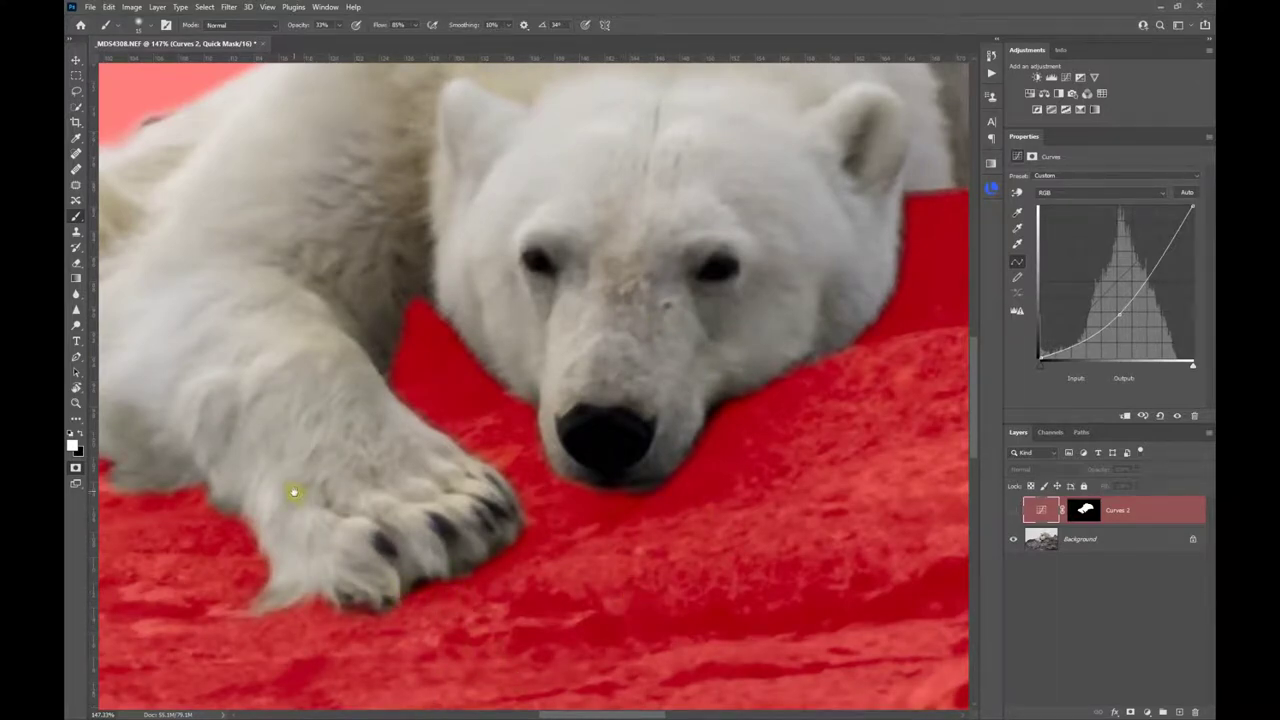
drag(294, 491, 634, 394)
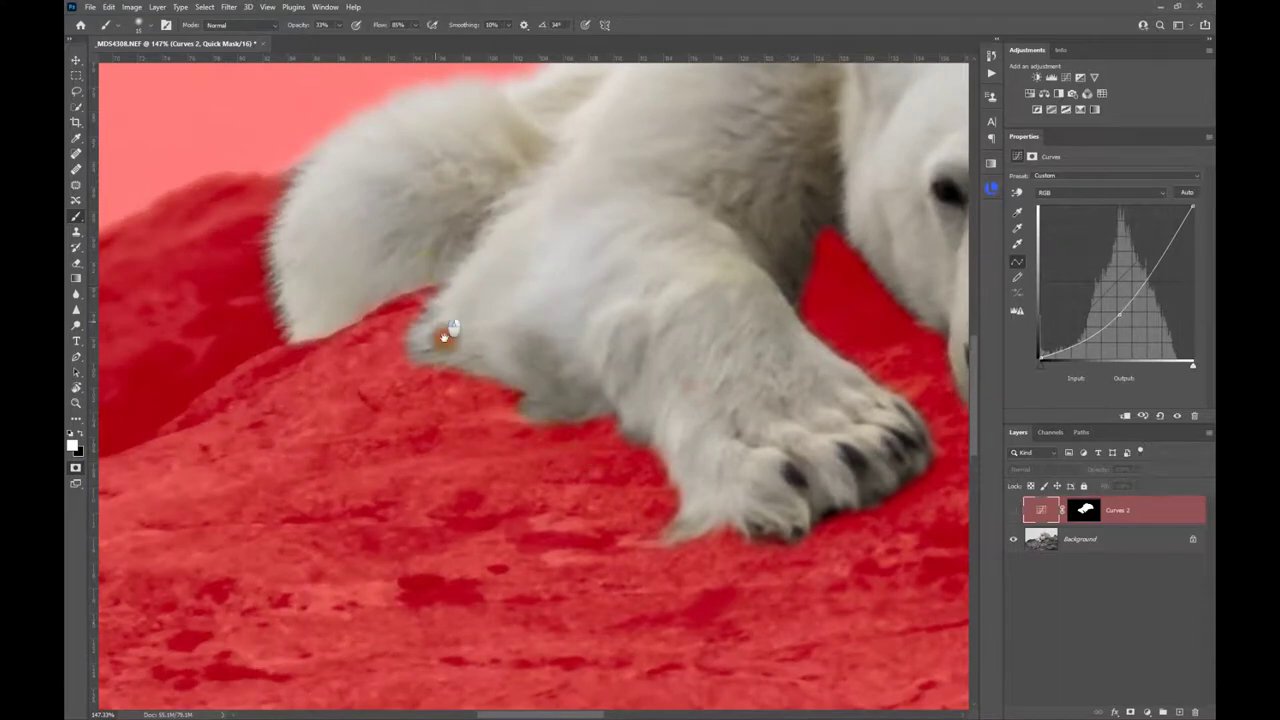
drag(443, 314, 537, 477)
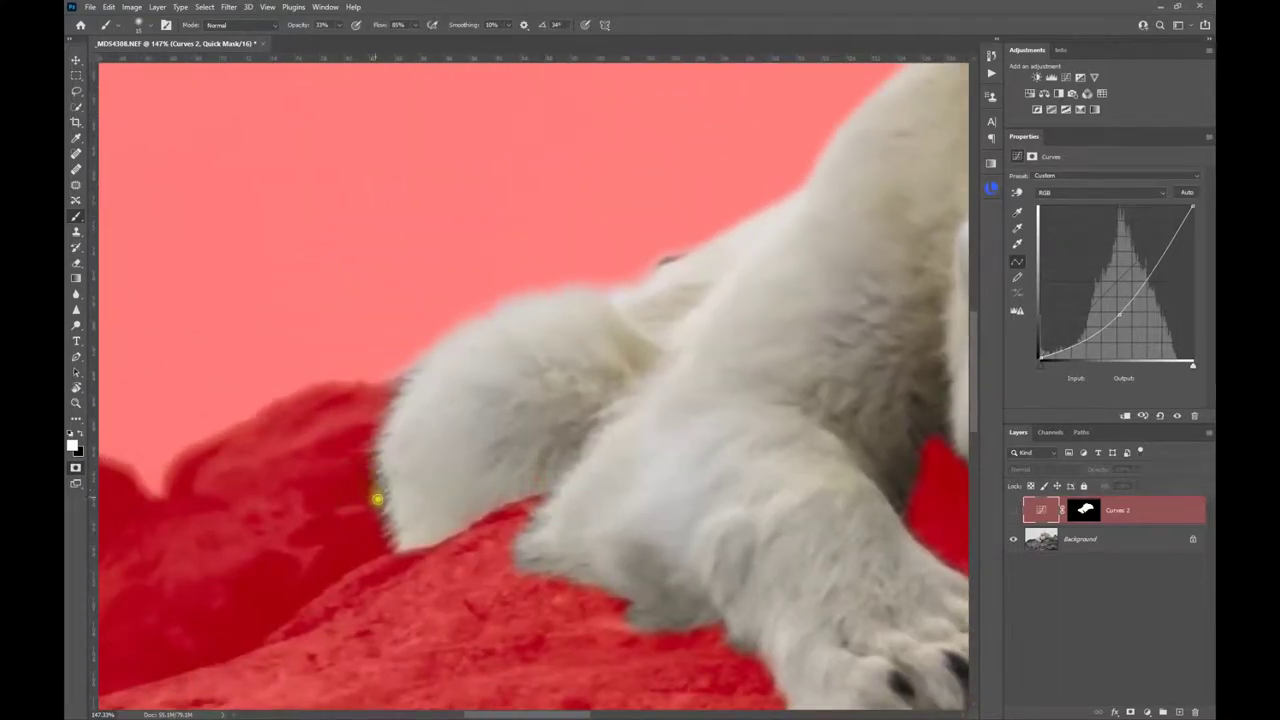
scroll(737, 290, down, 5)
scroll(794, 273, down, 2)
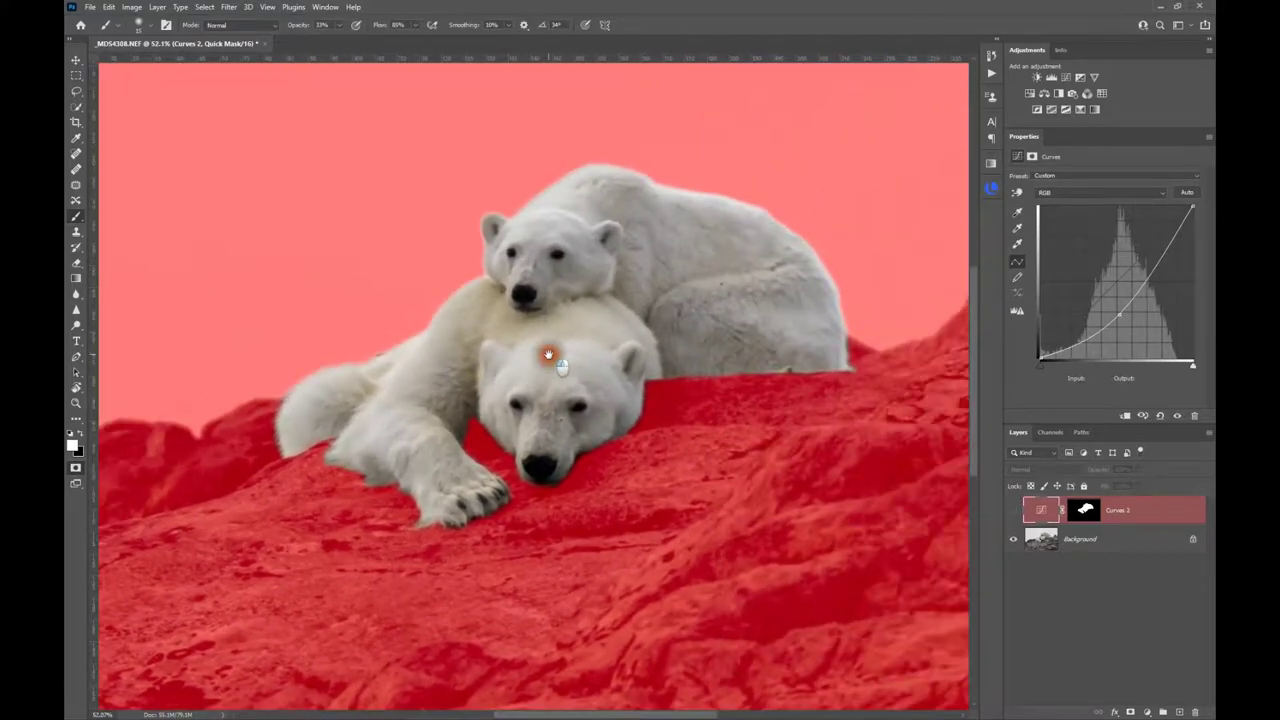
scroll(543, 351, down, 1)
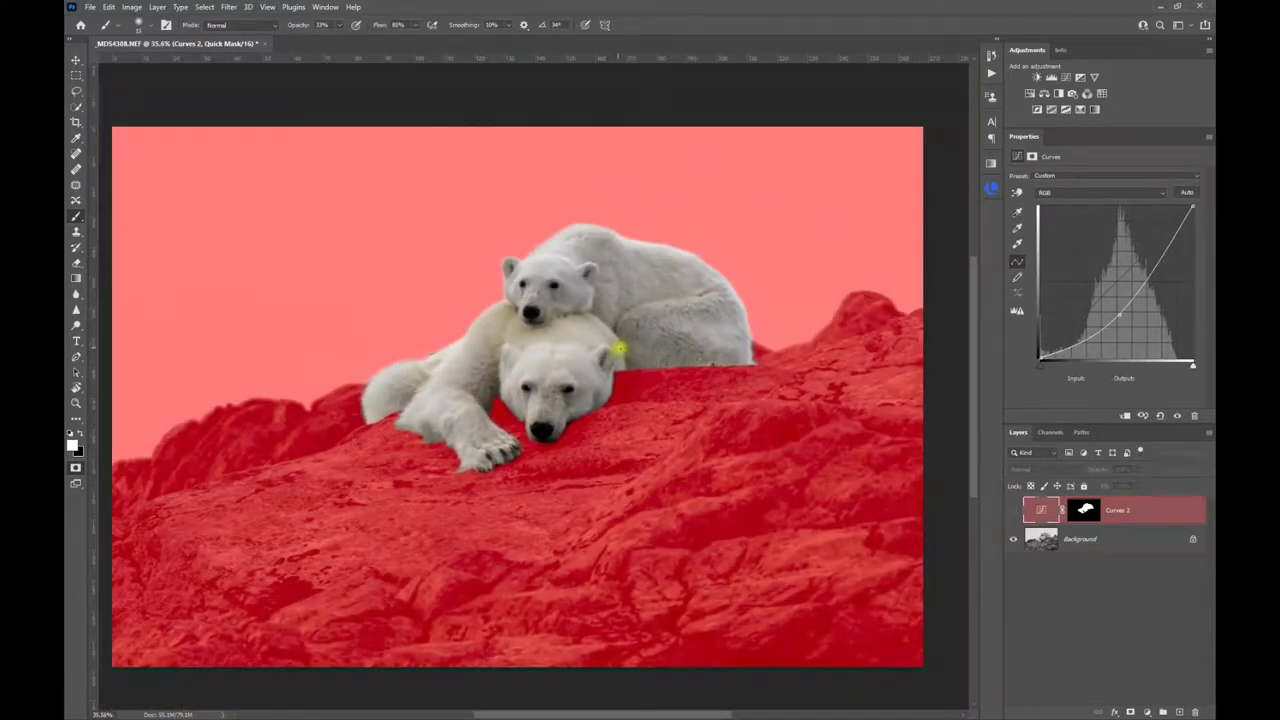
Switch the foreground colour to black and brush along the upper bear's rump edge to remove spill from the selection.
scroll(920, 400, up, 3)
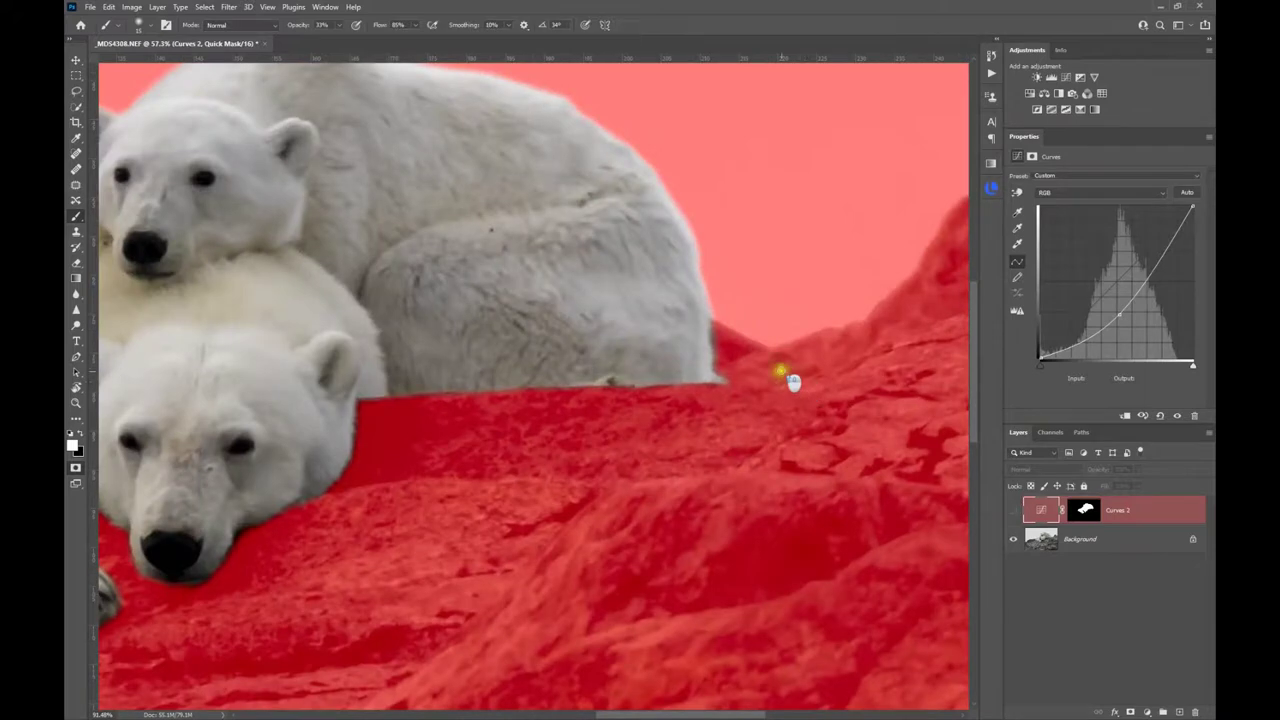
scroll(786, 377, up, 3)
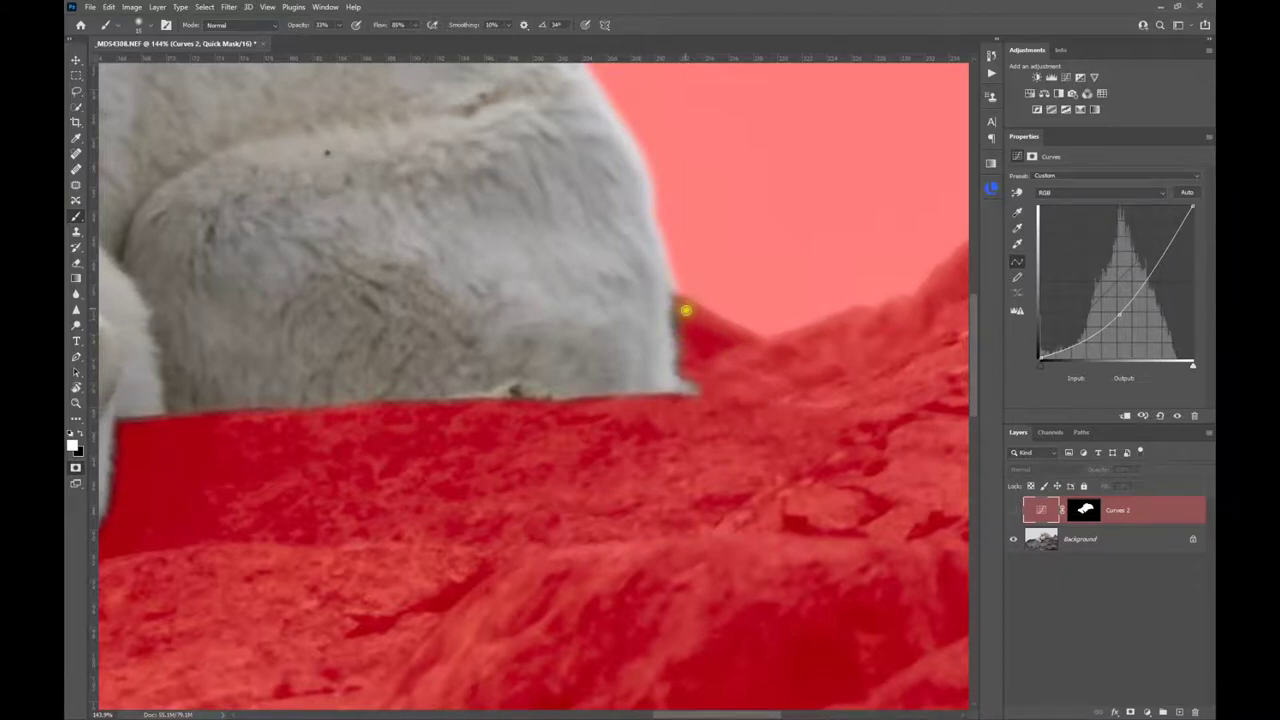
click(391, 427)
click(71, 434)
mouse_move(681, 309)
mouse_down()
mouse_move(683, 369)
mouse_move(703, 380)
mouse_move(686, 355)
mouse_move(683, 296)
mouse_move(683, 364)
mouse_move(702, 383)
mouse_move(683, 314)
mouse_move(680, 338)
mouse_move(682, 268)
mouse_up()
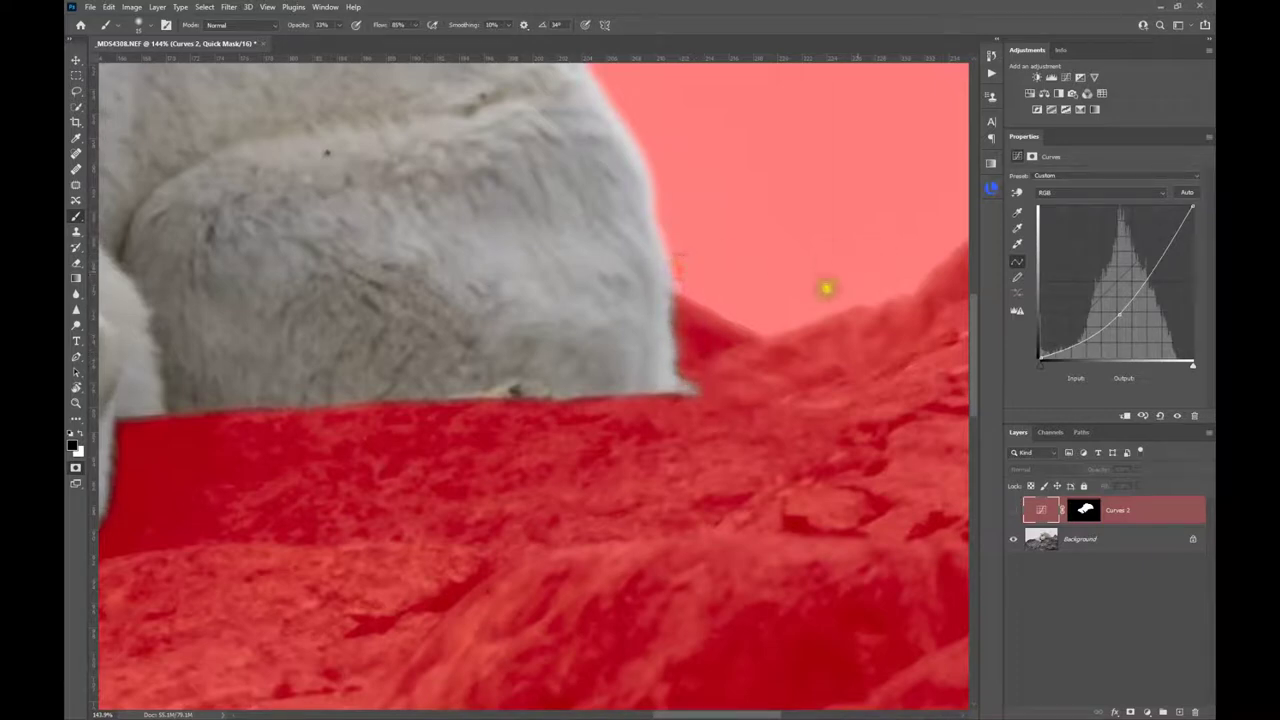
Check the Quick Mask over the whole bear image and exit Quick Mask mode to turn it back into a selection.
scroll(358, 400, down, 3)
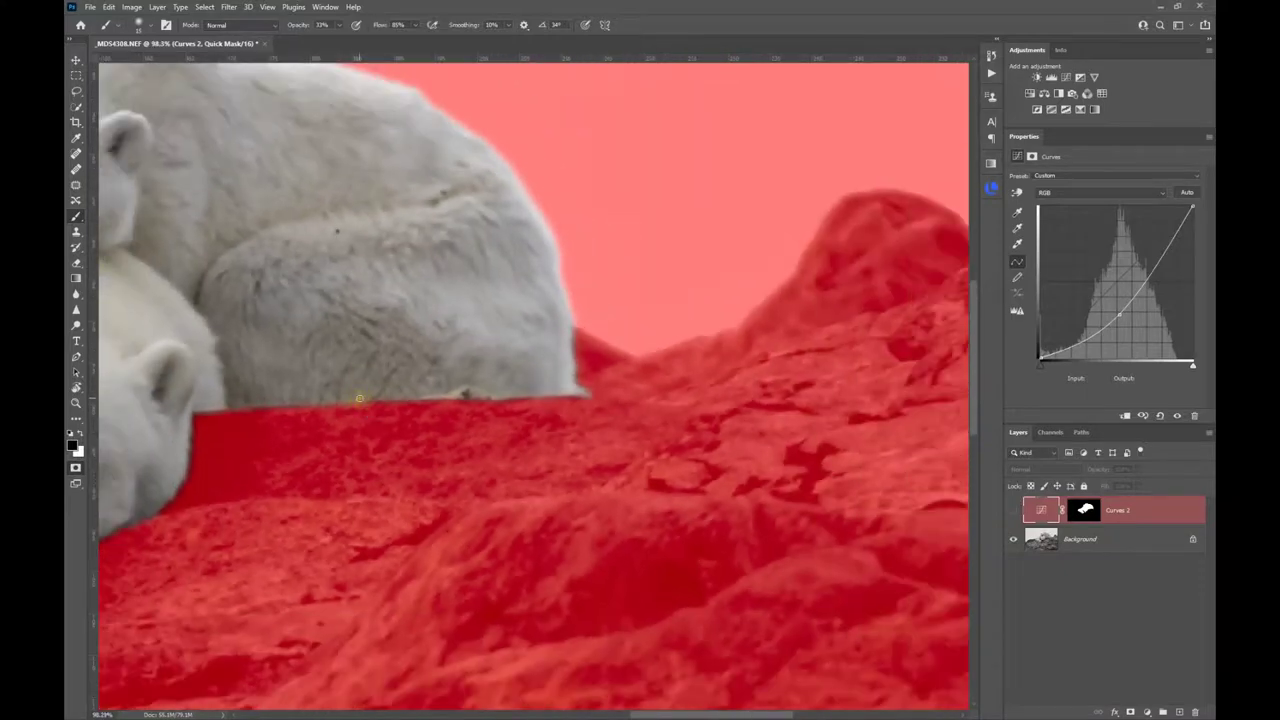
scroll(255, 400, down, 5)
drag(264, 404, 600, 337)
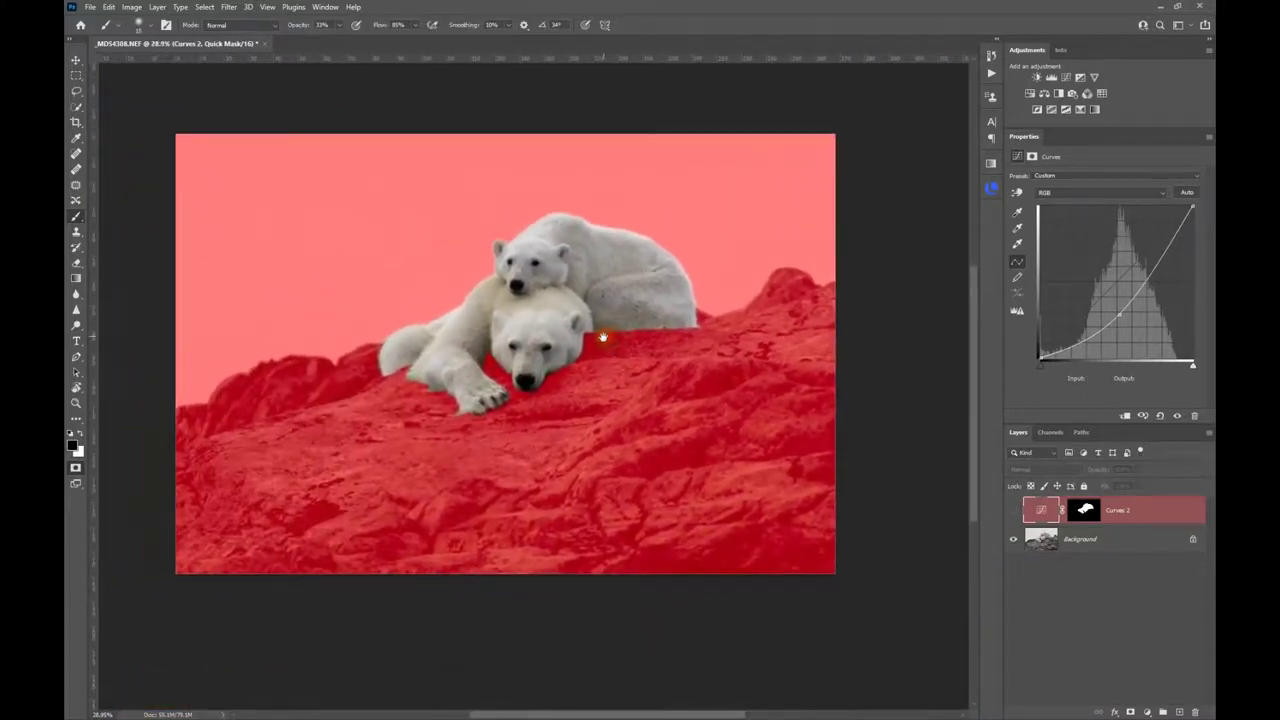
click(75, 467)
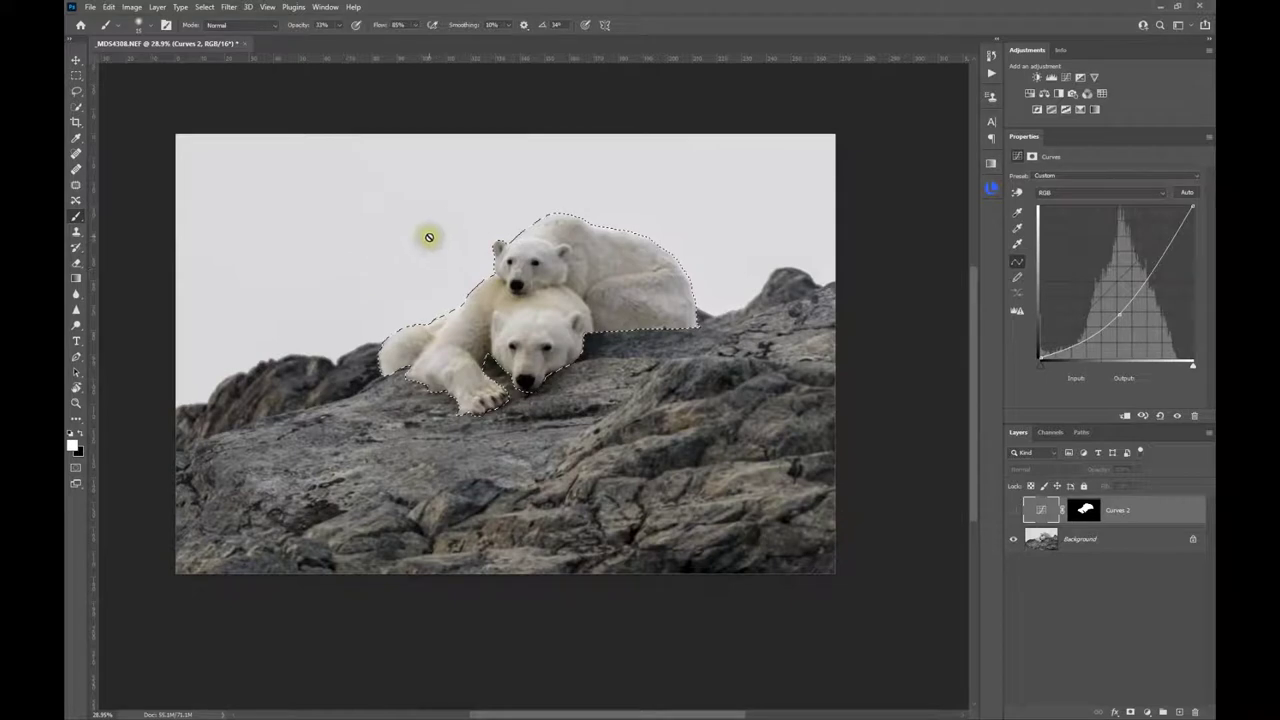
Save the refined bear selection to the existing BEARS channel, using the Replace Channel operation.
click(205, 8)
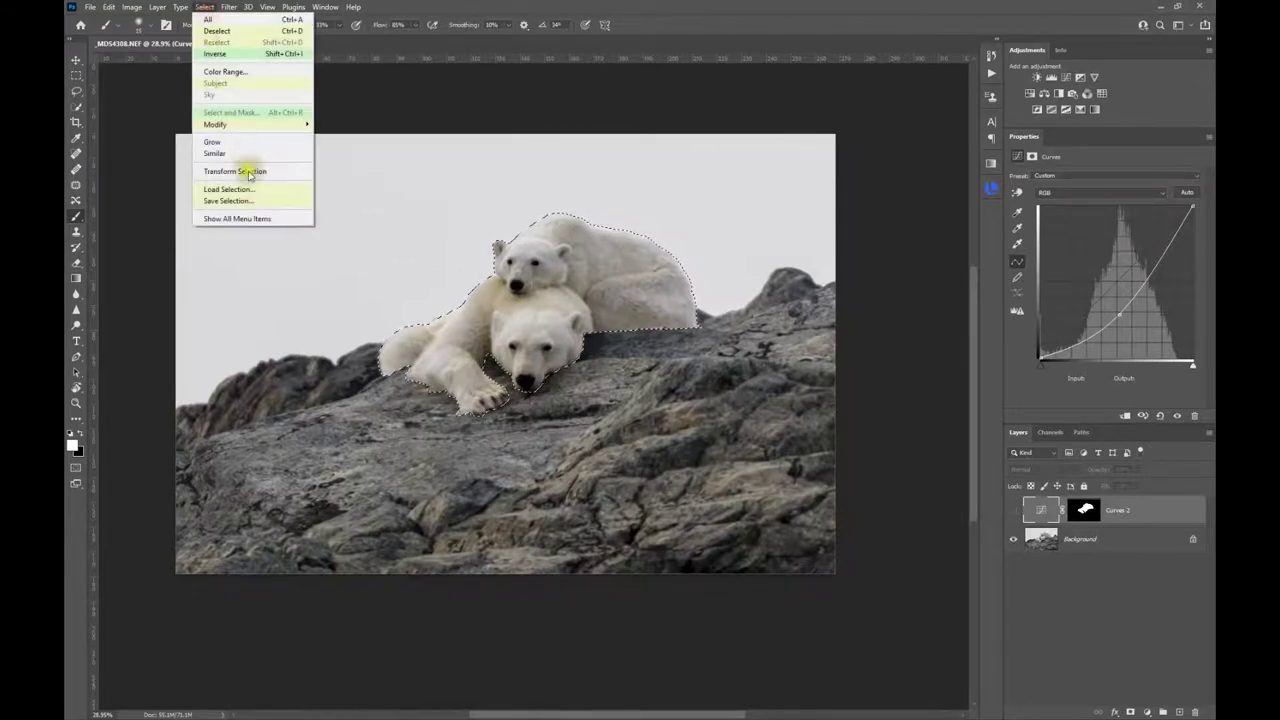
click(240, 201)
click(635, 224)
click(600, 259)
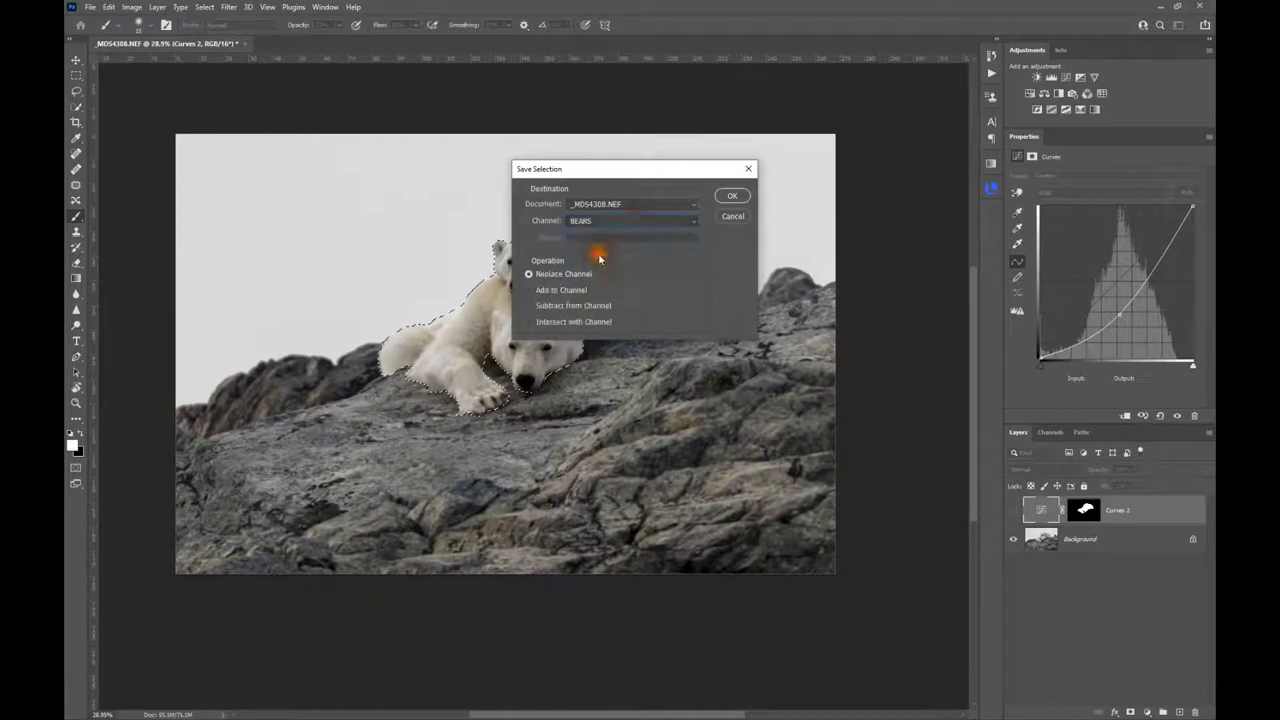
click(734, 197)
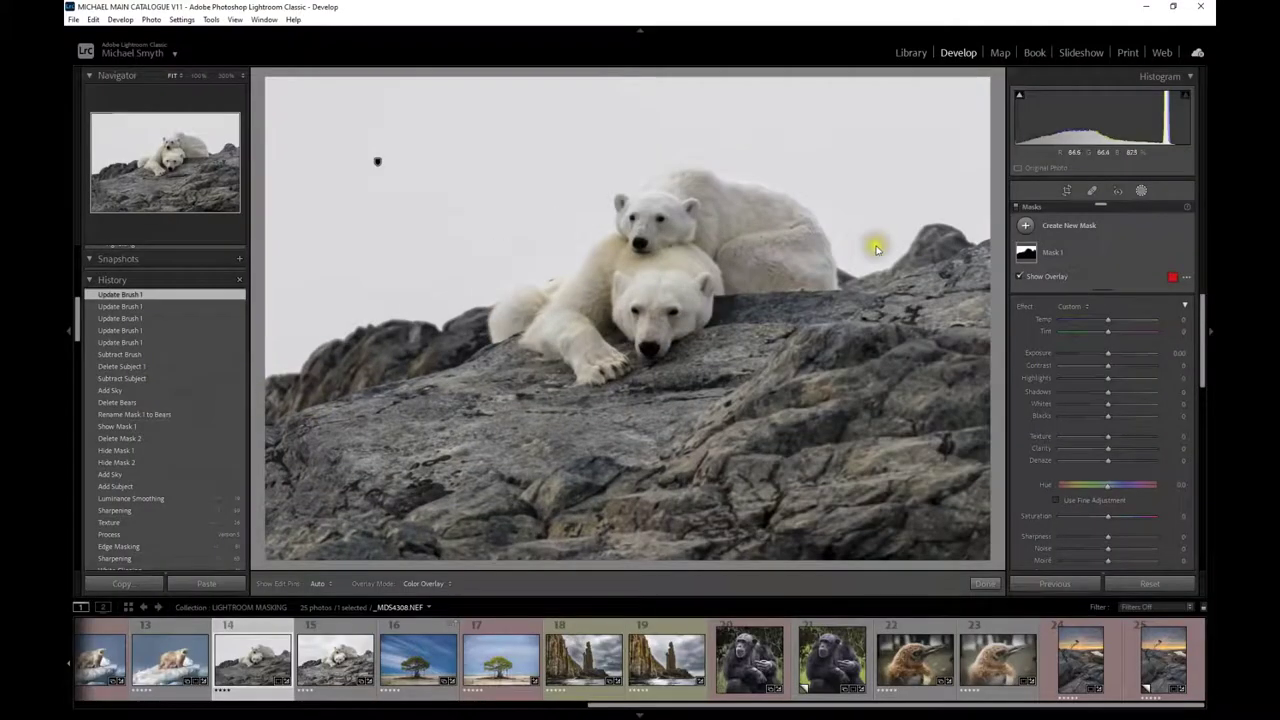
Switch to Lightroom Classic and look at the bear photo's Mask 1 and the options for creating a new mask.
click(1172, 255)
click(1025, 228)
click(1060, 262)
click(1047, 265)
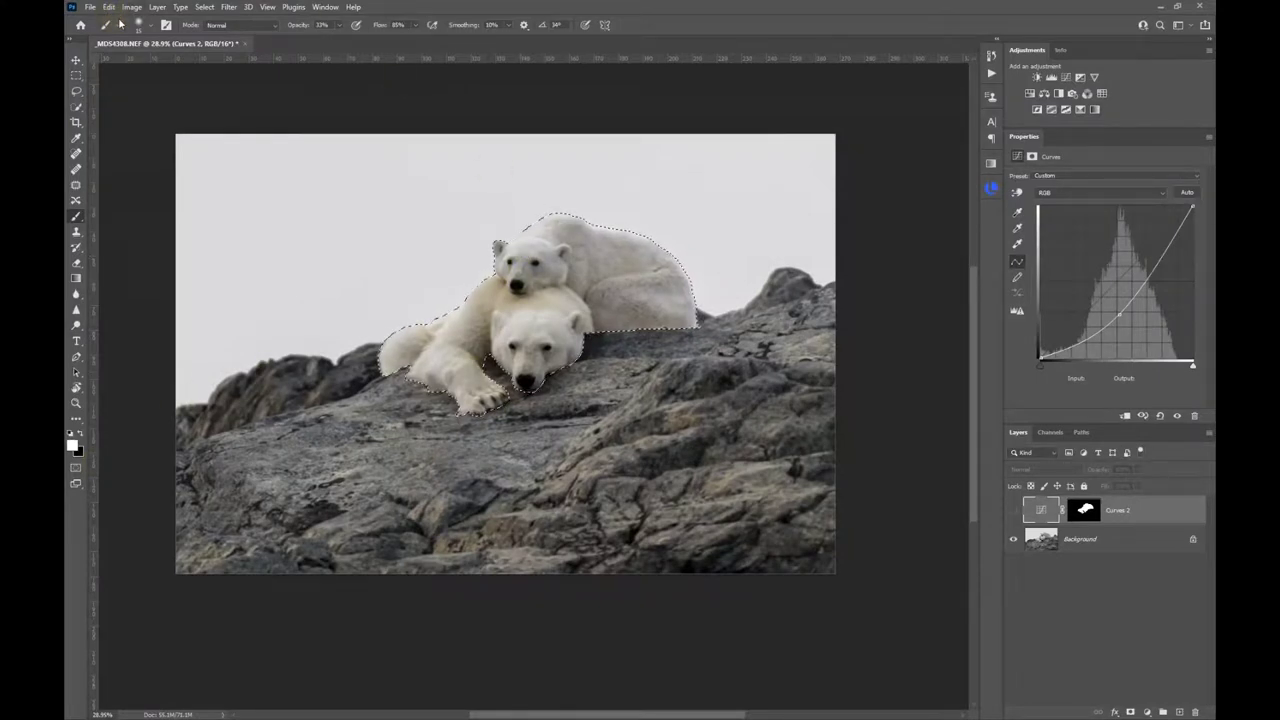
Switch to Photoshop and save the layered bear document.
click(89, 7)
click(100, 117)
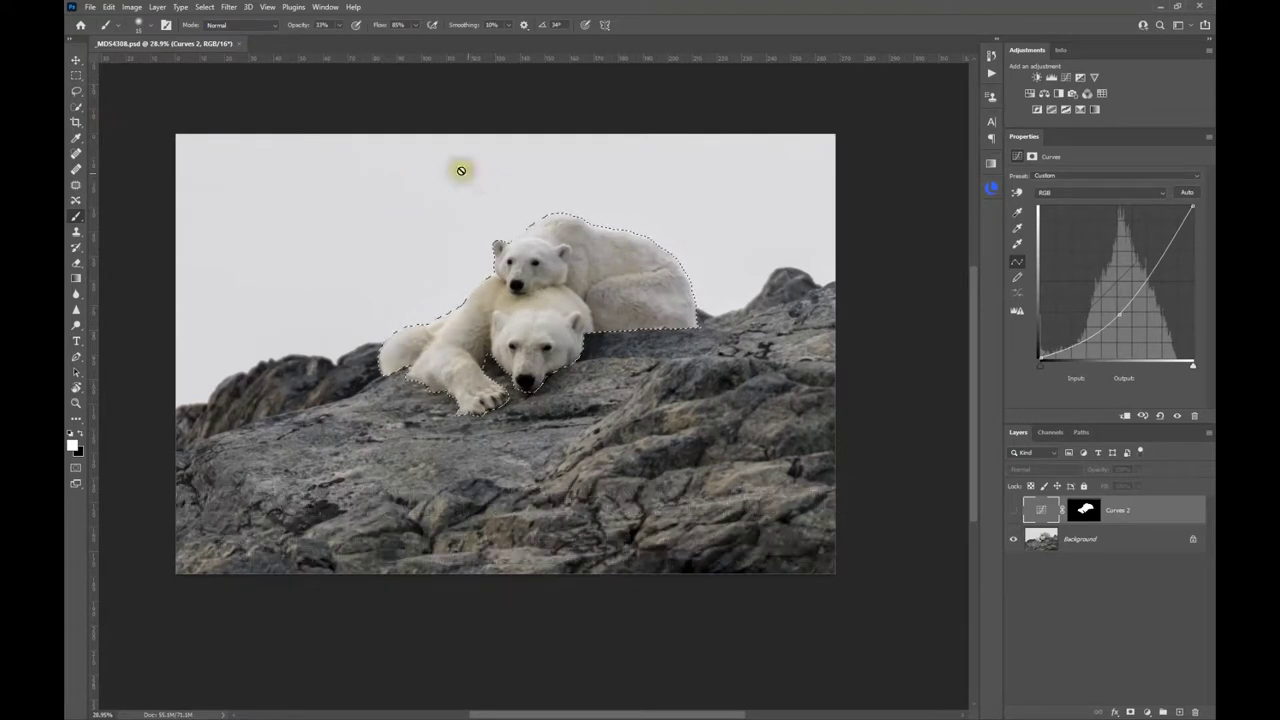
Look at the bear document's Save As folder and PSD options, and close them without saving.
click(89, 7)
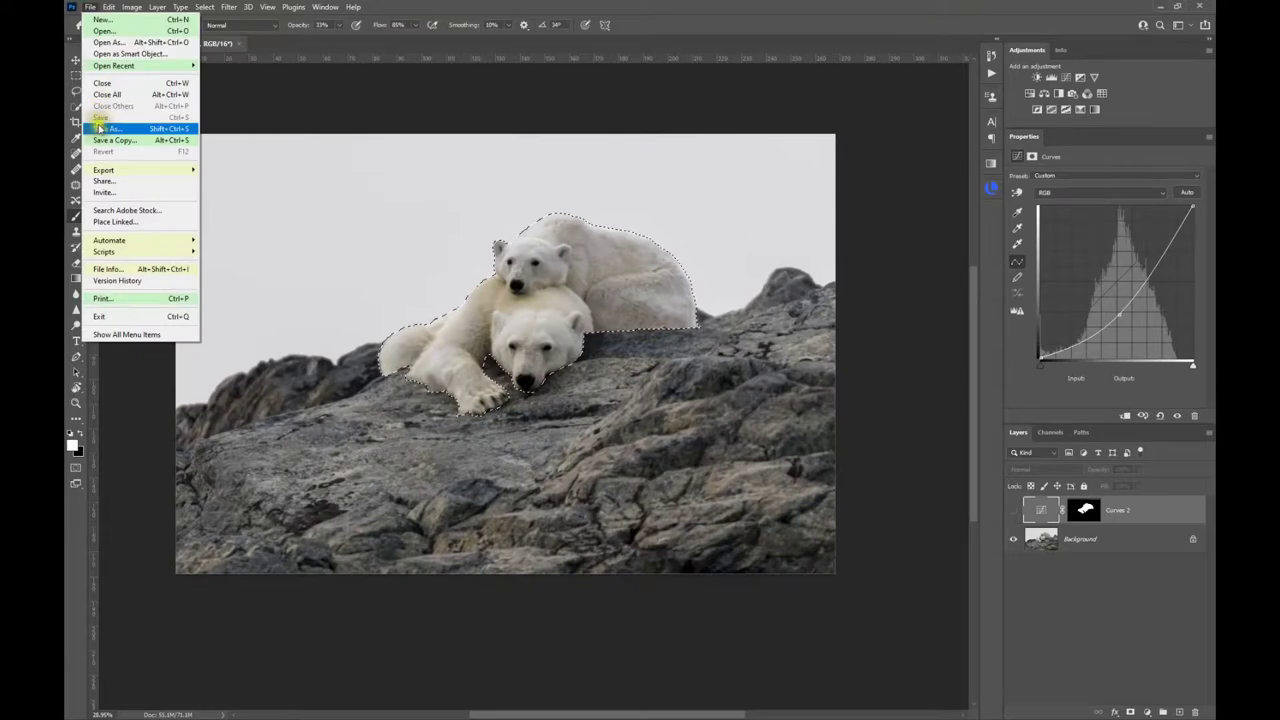
click(100, 129)
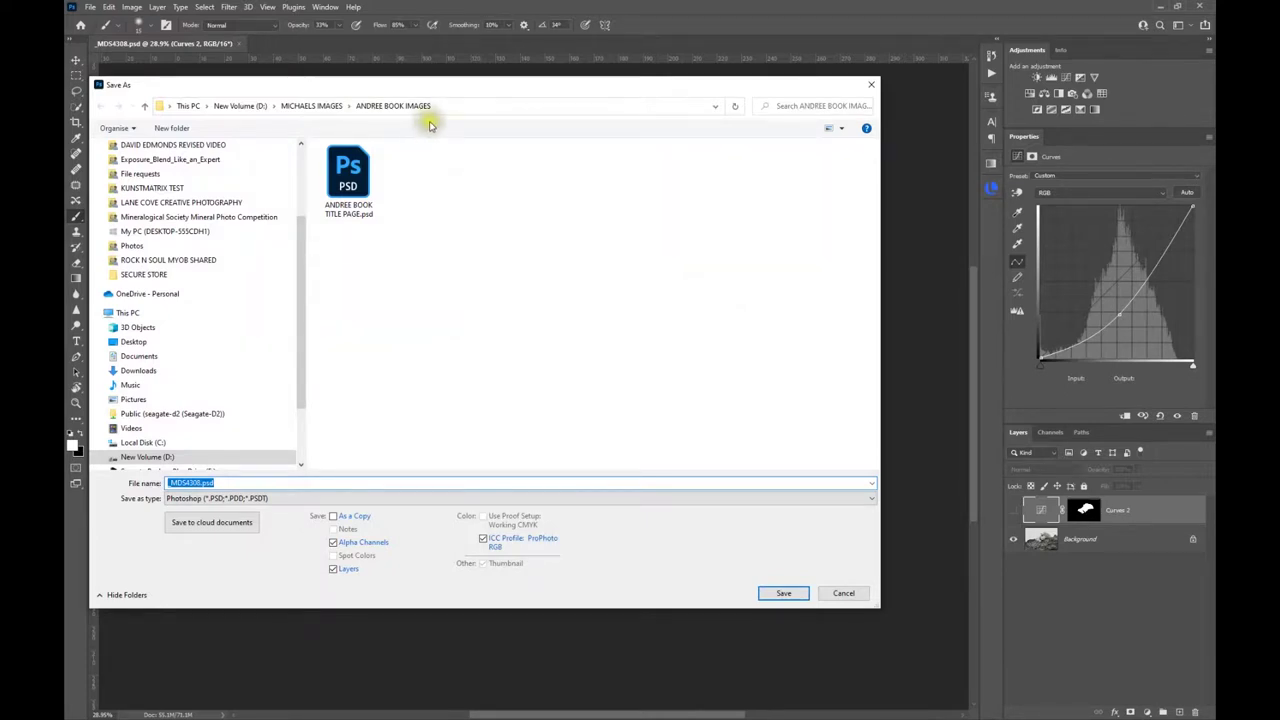
click(823, 594)
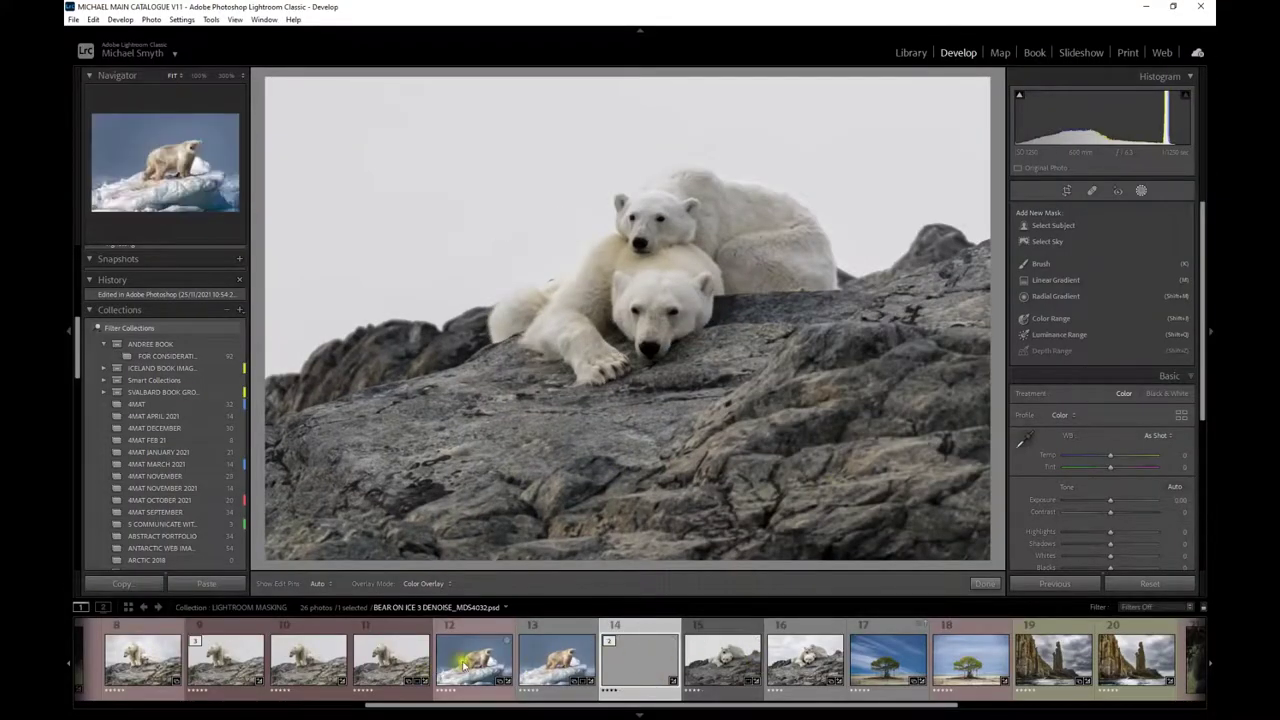
In Lightroom Classic, select the tree photo _MDS8725.NEF and open it for editing in Adobe Photoshop 2022.
scroll(322, 680, up, 5)
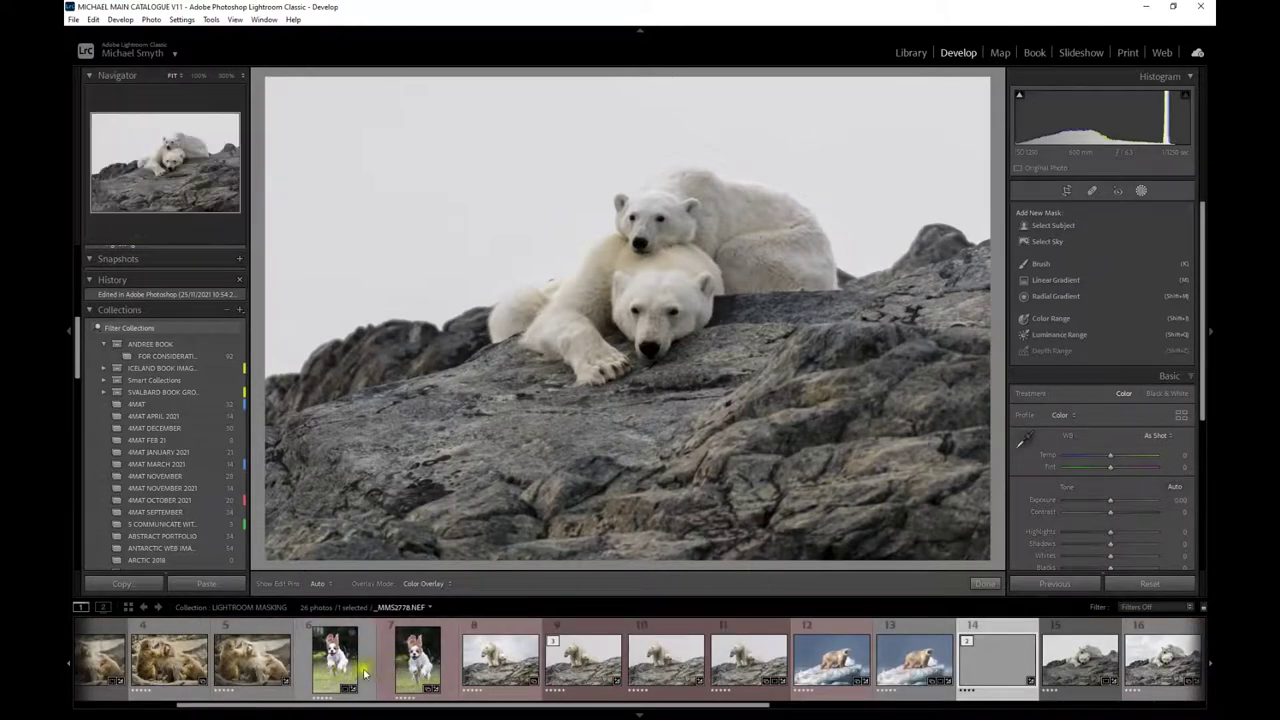
scroll(455, 672, down, 5)
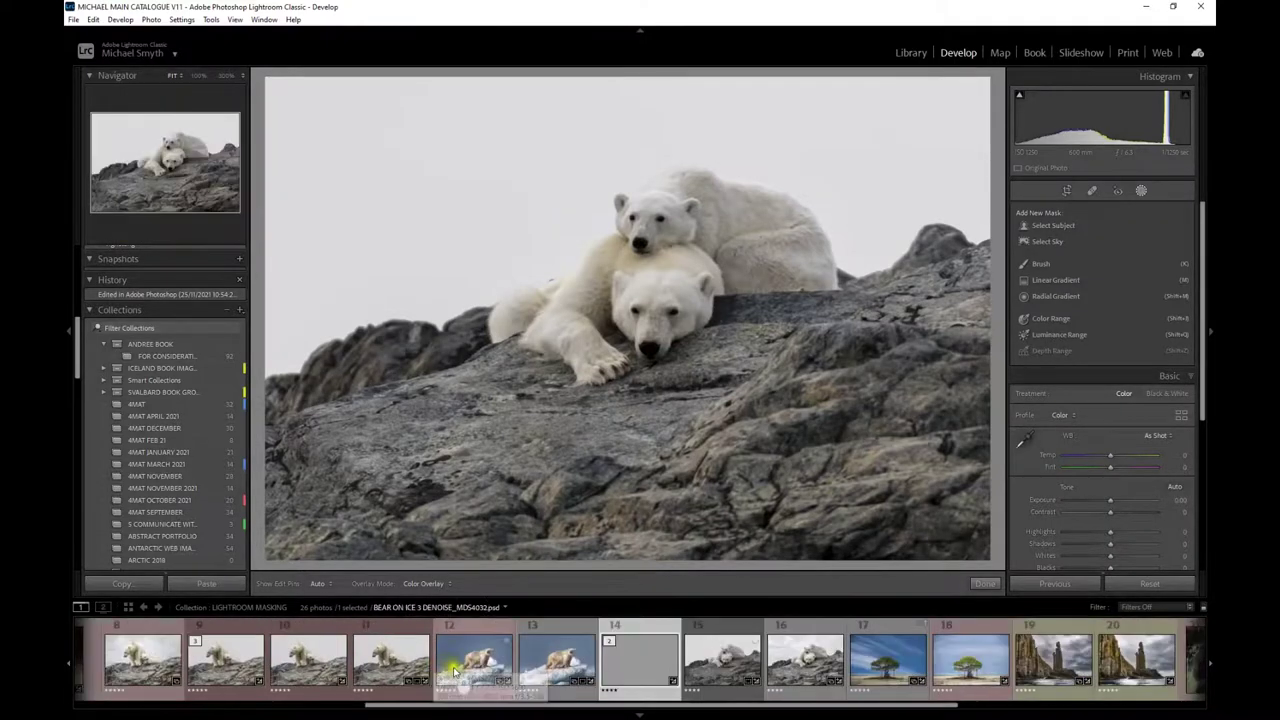
click(900, 672)
key(Right)
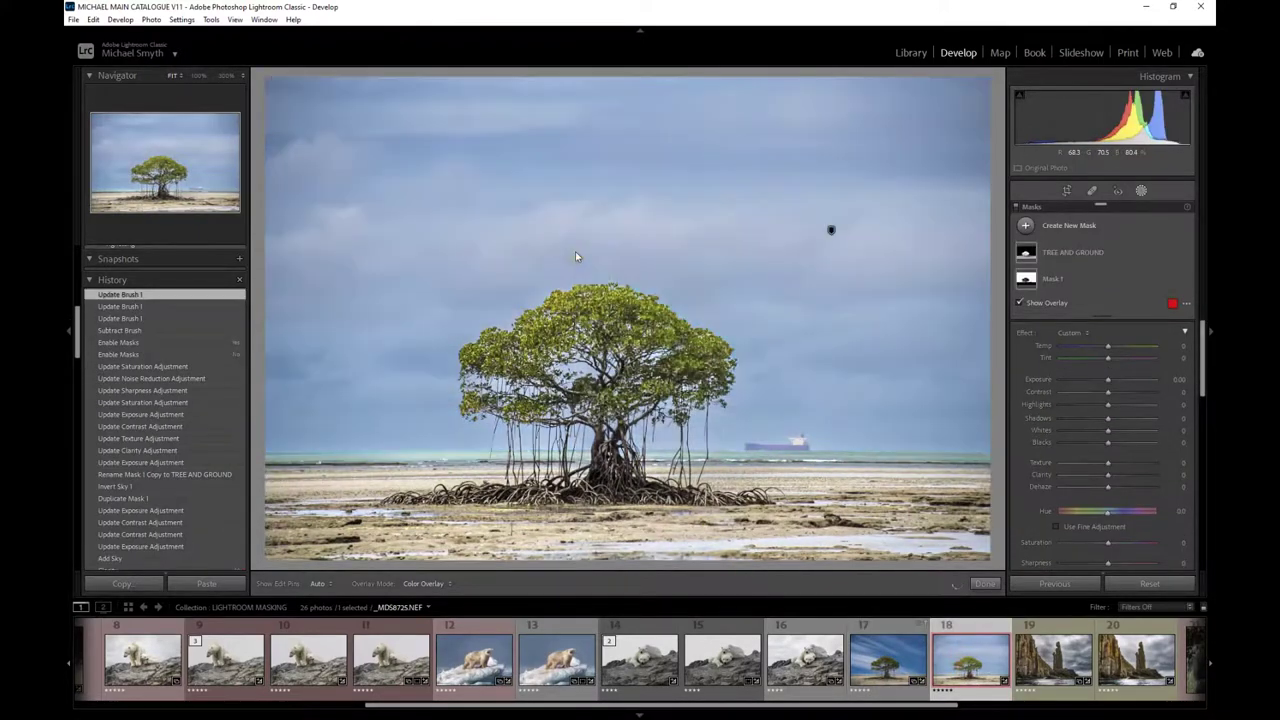
right_click(575, 251)
mouse_move(600, 356)
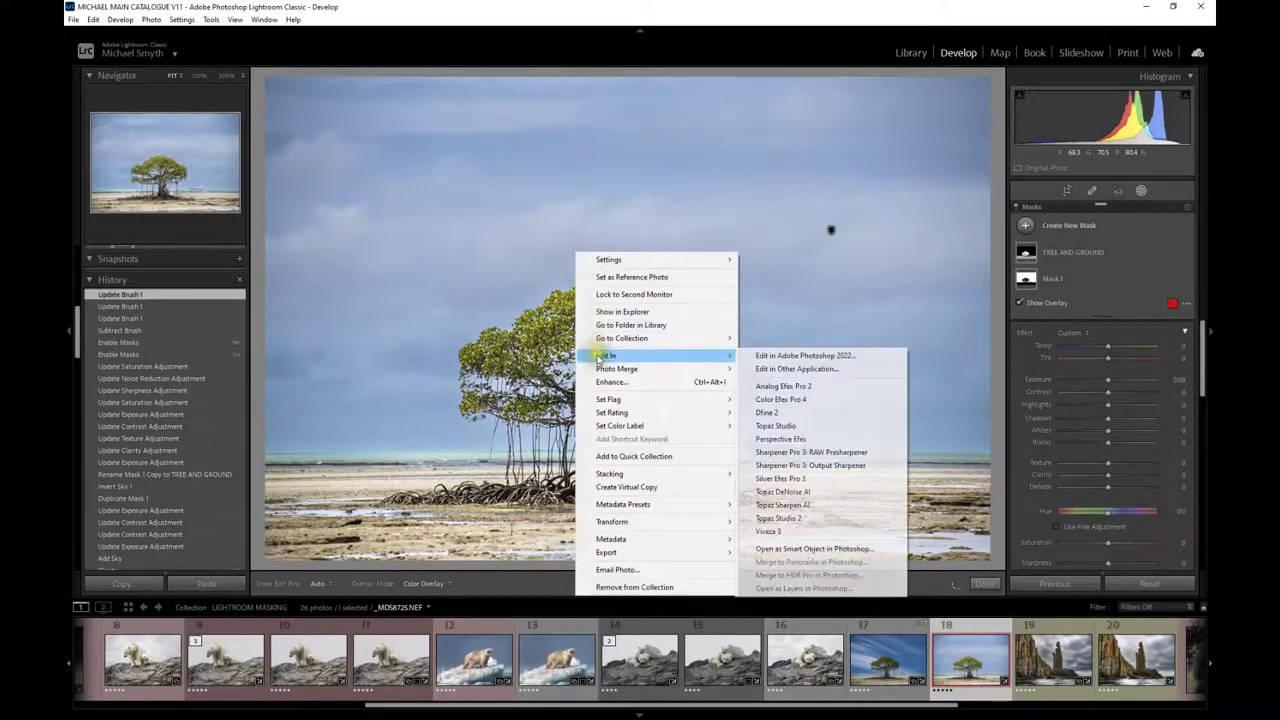
click(790, 356)
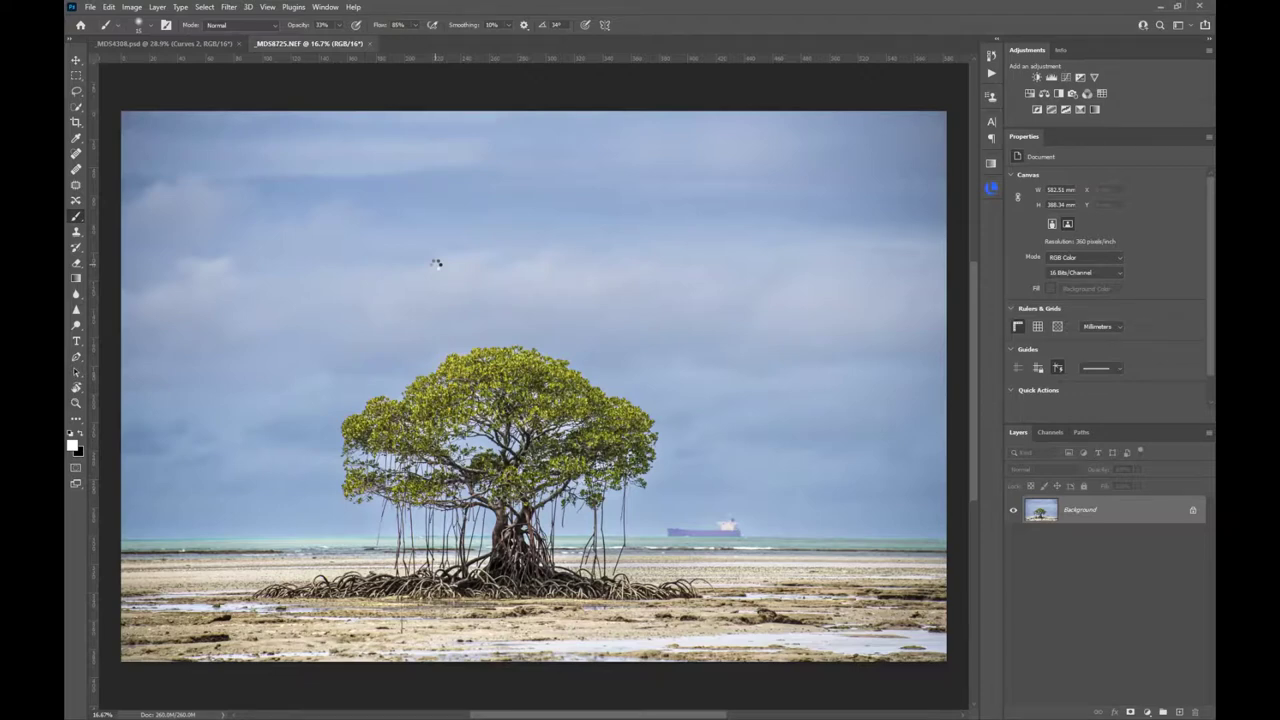
Examine the default Save As destination and file name for the tree image, and dismiss them without saving.
click(90, 8)
click(88, 130)
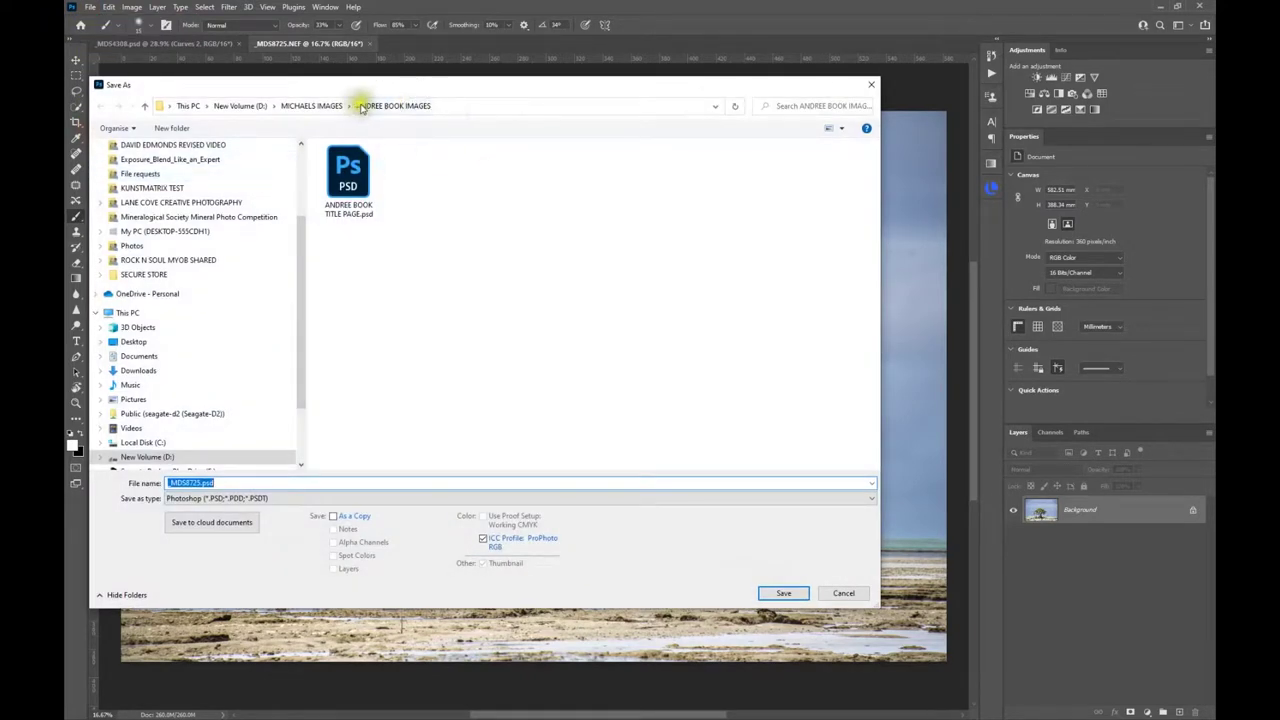
click(886, 640)
click(844, 593)
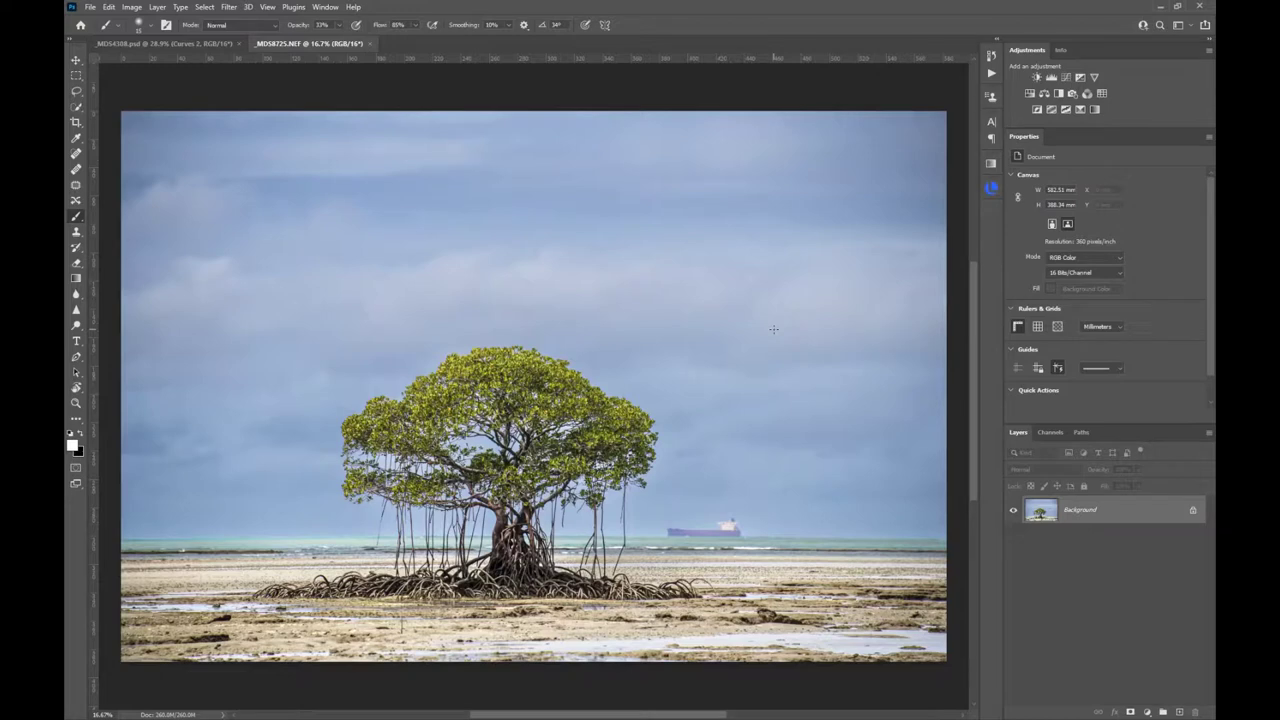
click(773, 329)
Switch to Lightroom Classic's Library and view the LIGHTROOM MASKING collection from its first photo in Grid view, with the collections list shown.
click(71, 298)
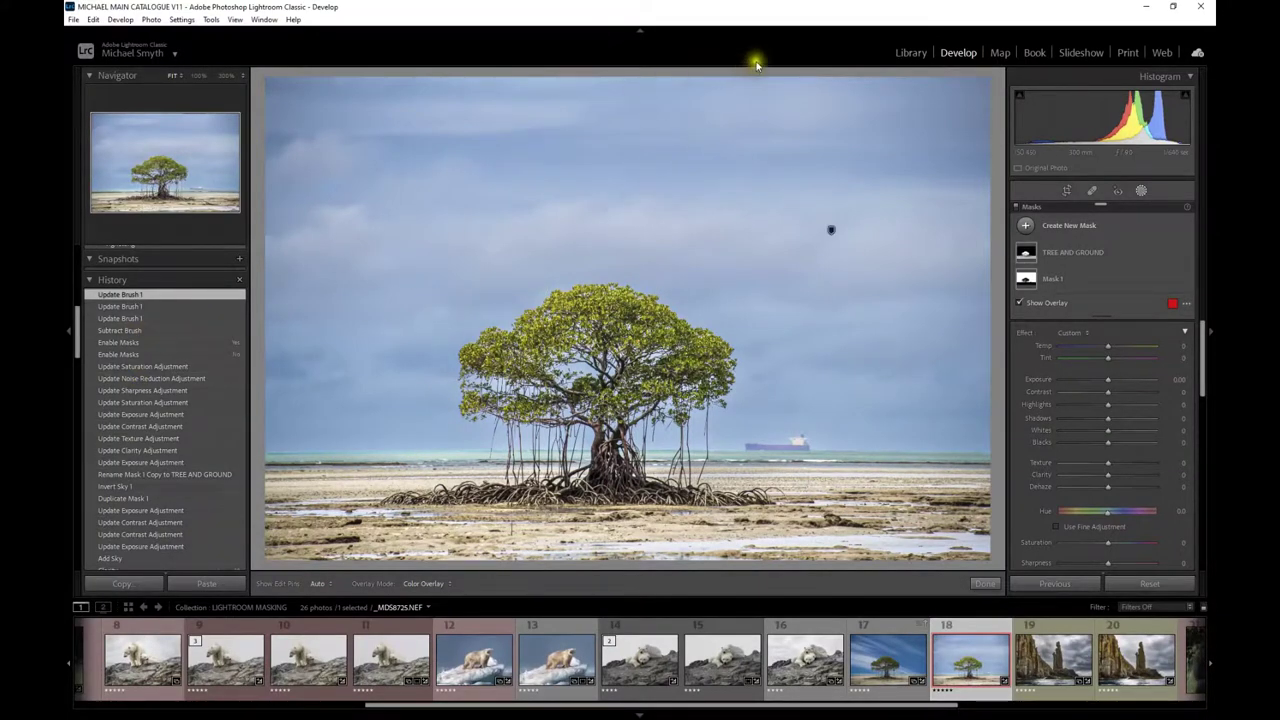
click(911, 52)
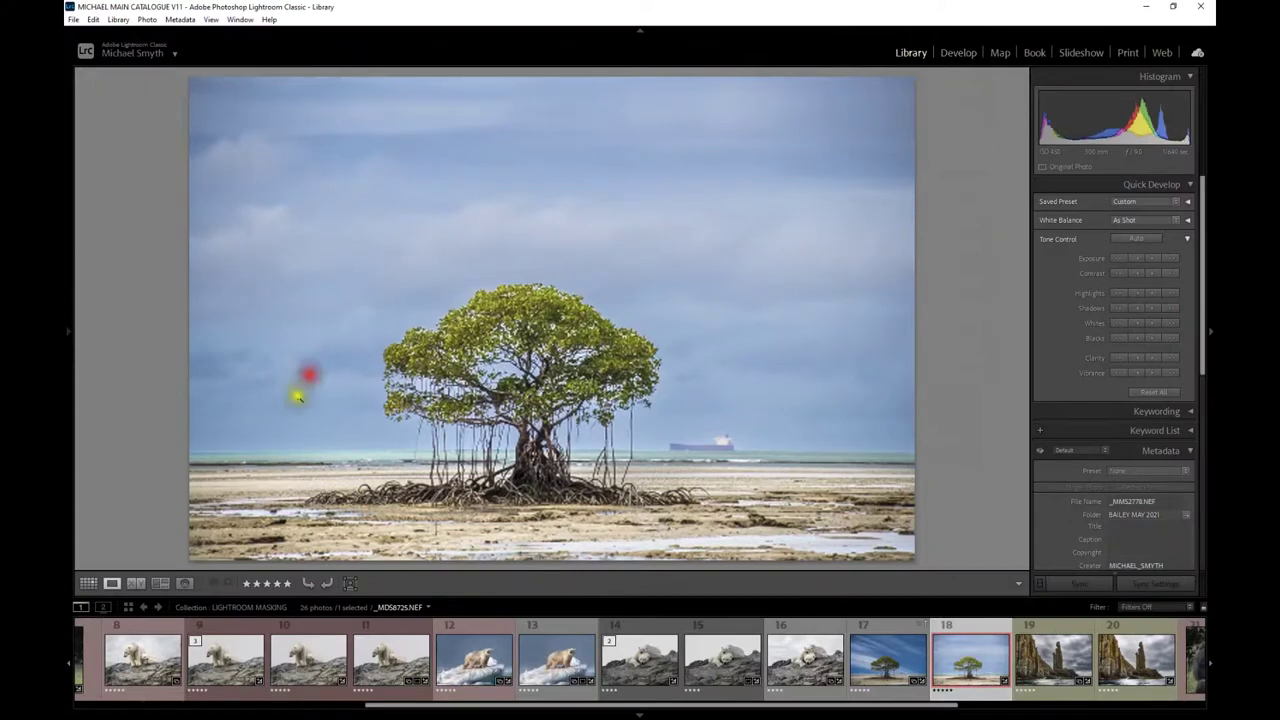
click(67, 325)
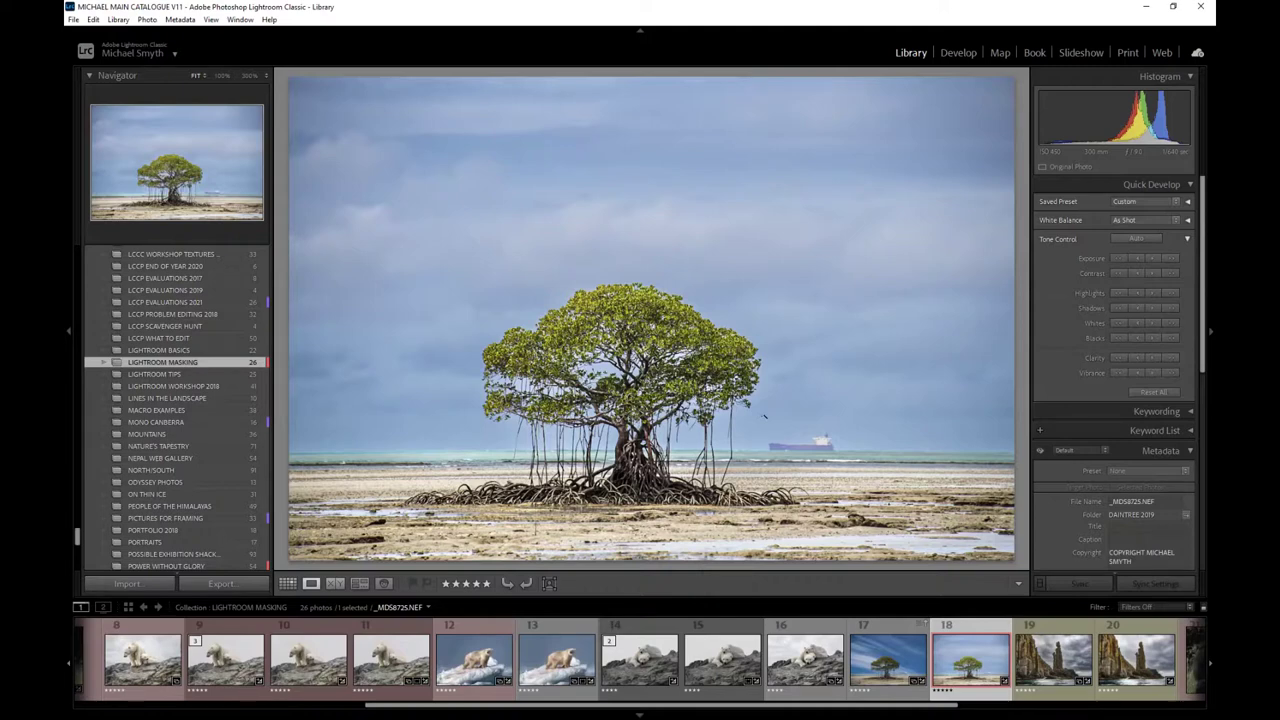
click(333, 582)
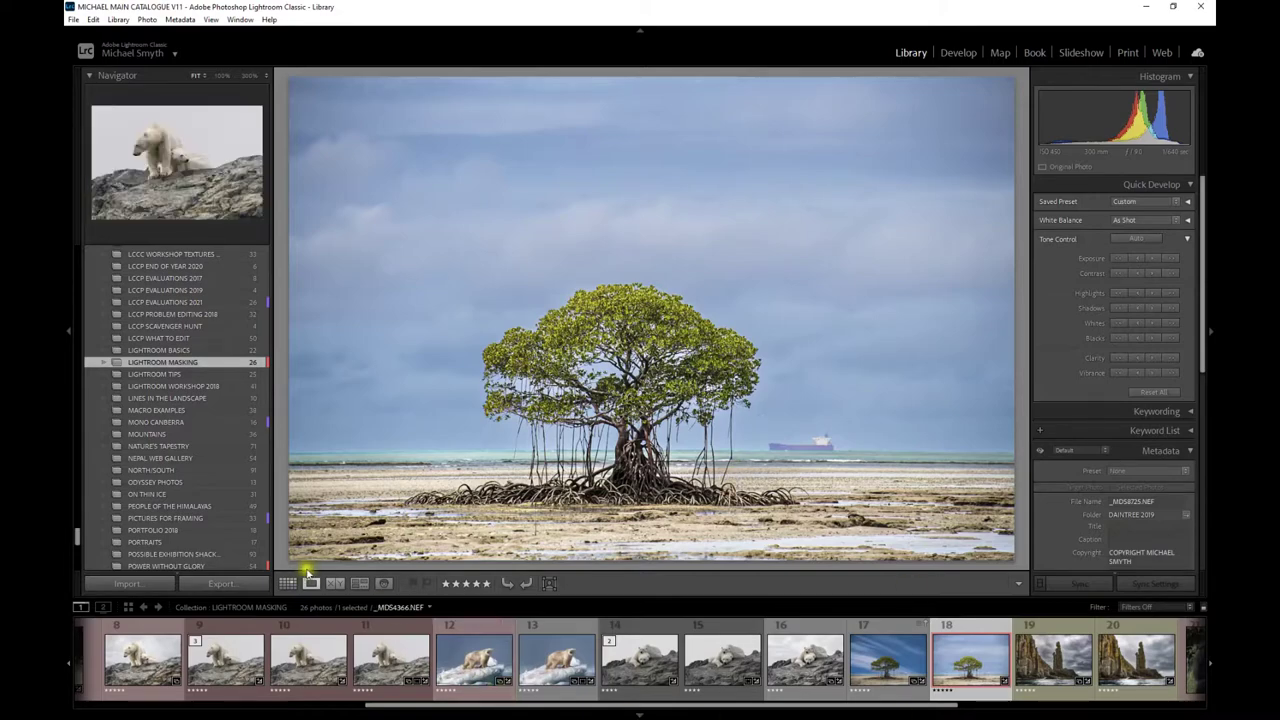
click(287, 583)
scroll(785, 260, up, 1)
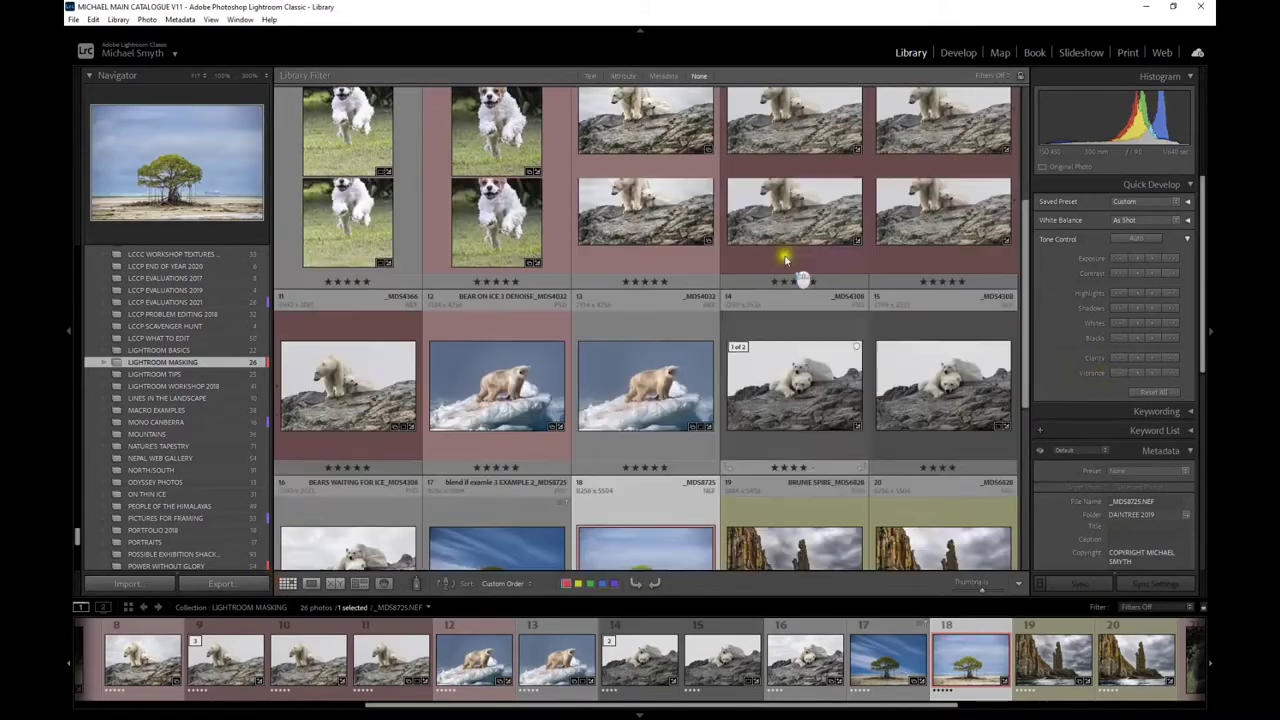
scroll(786, 259, up, 2)
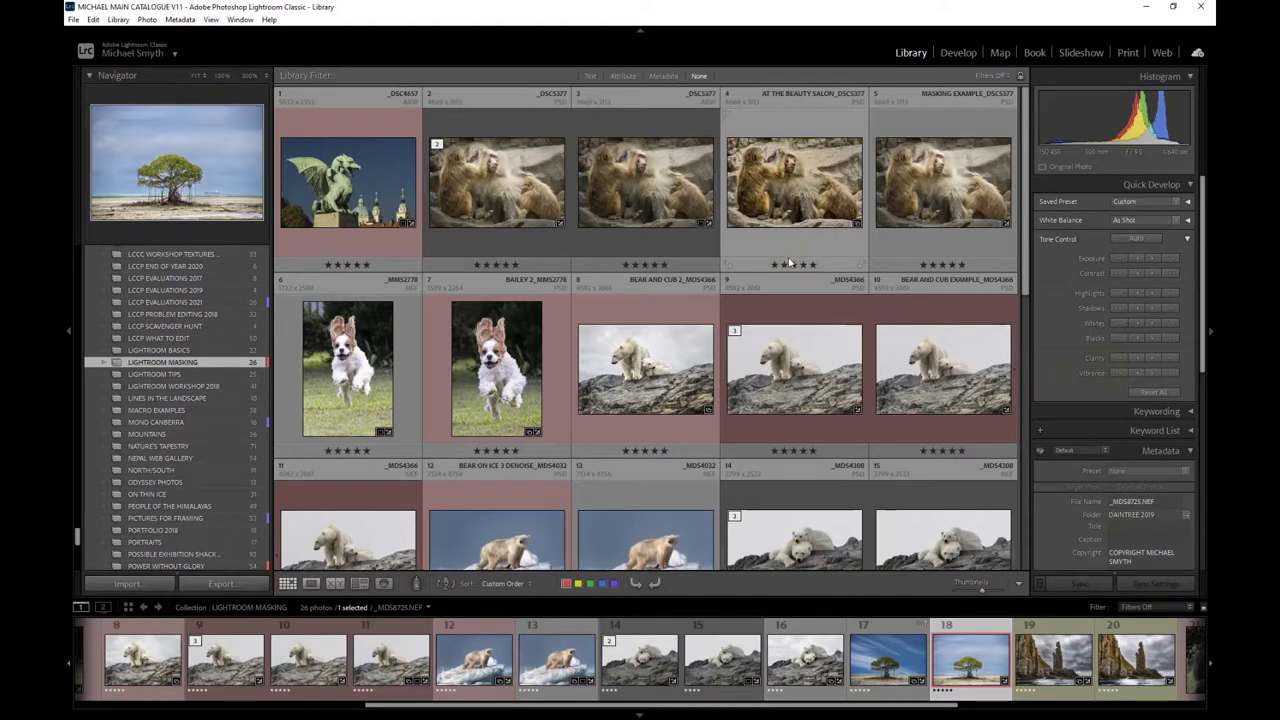